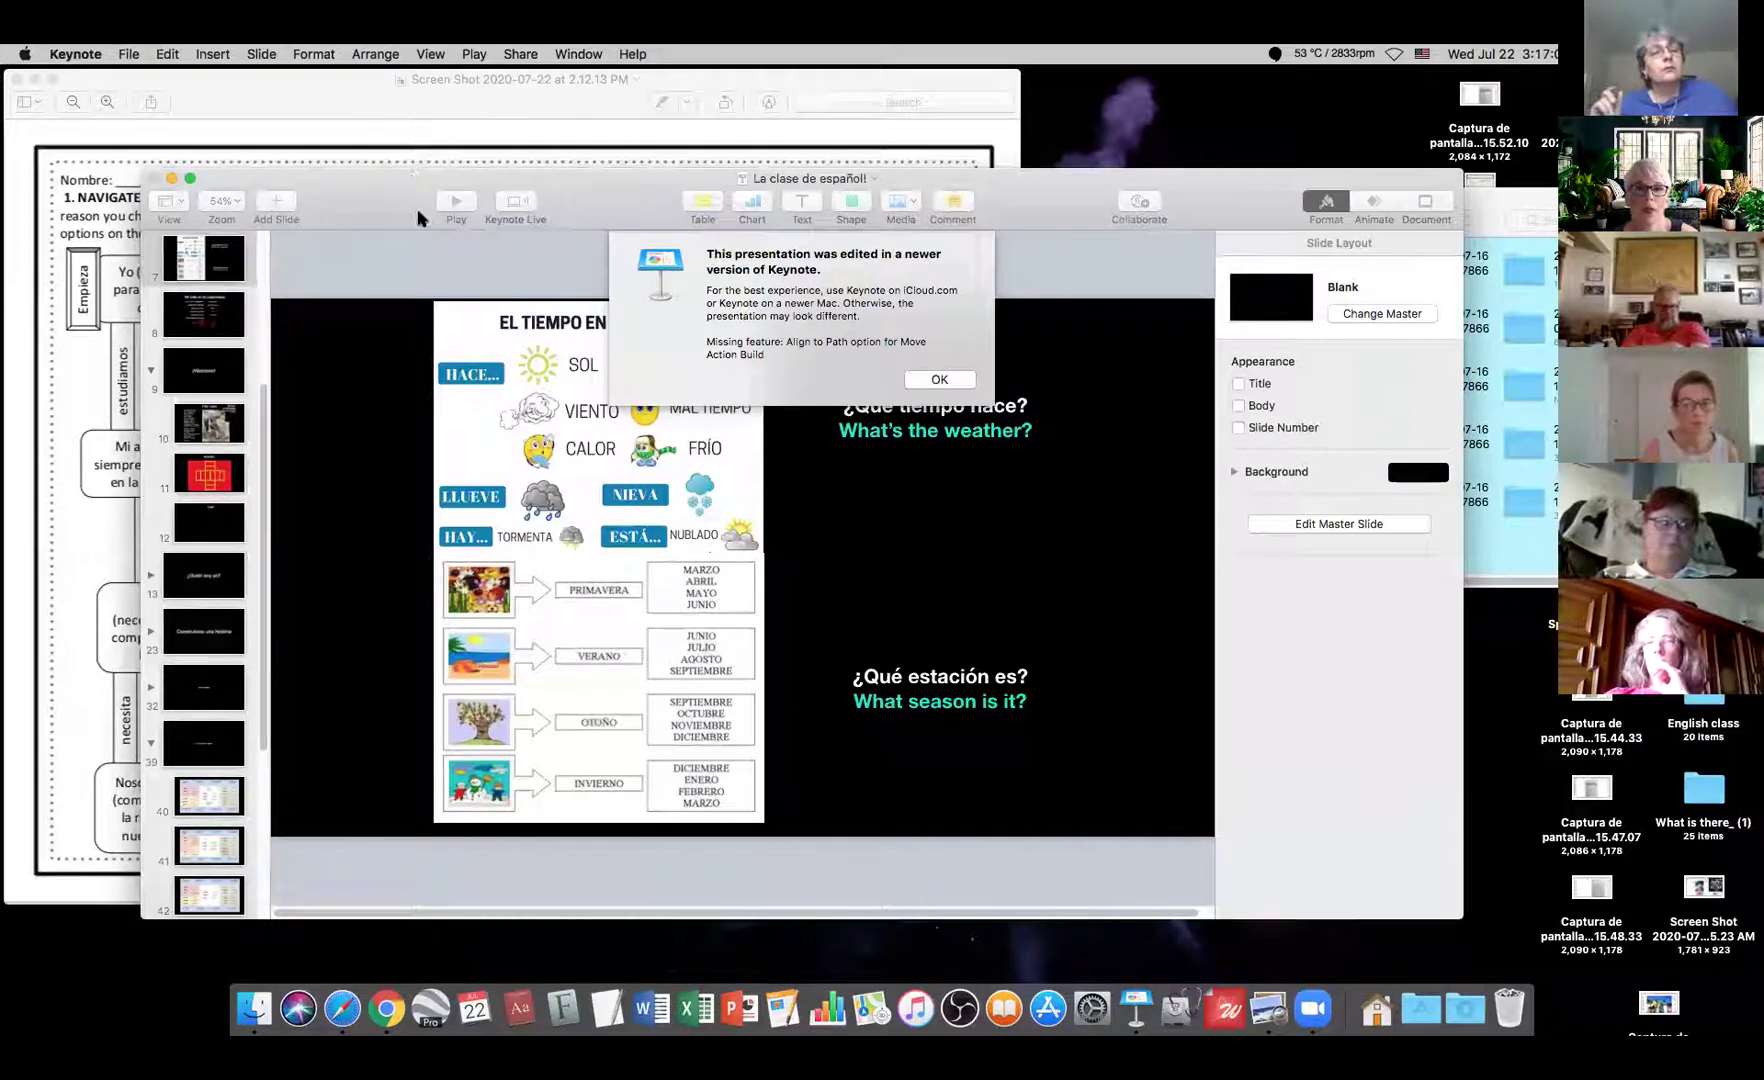
- Move the presentation window higher on the screen and dismiss the notice about it being edited in a newer version
{"action": "left_click_drag", "start_coordinate": [582, 182], "coordinate": [576, 102]}
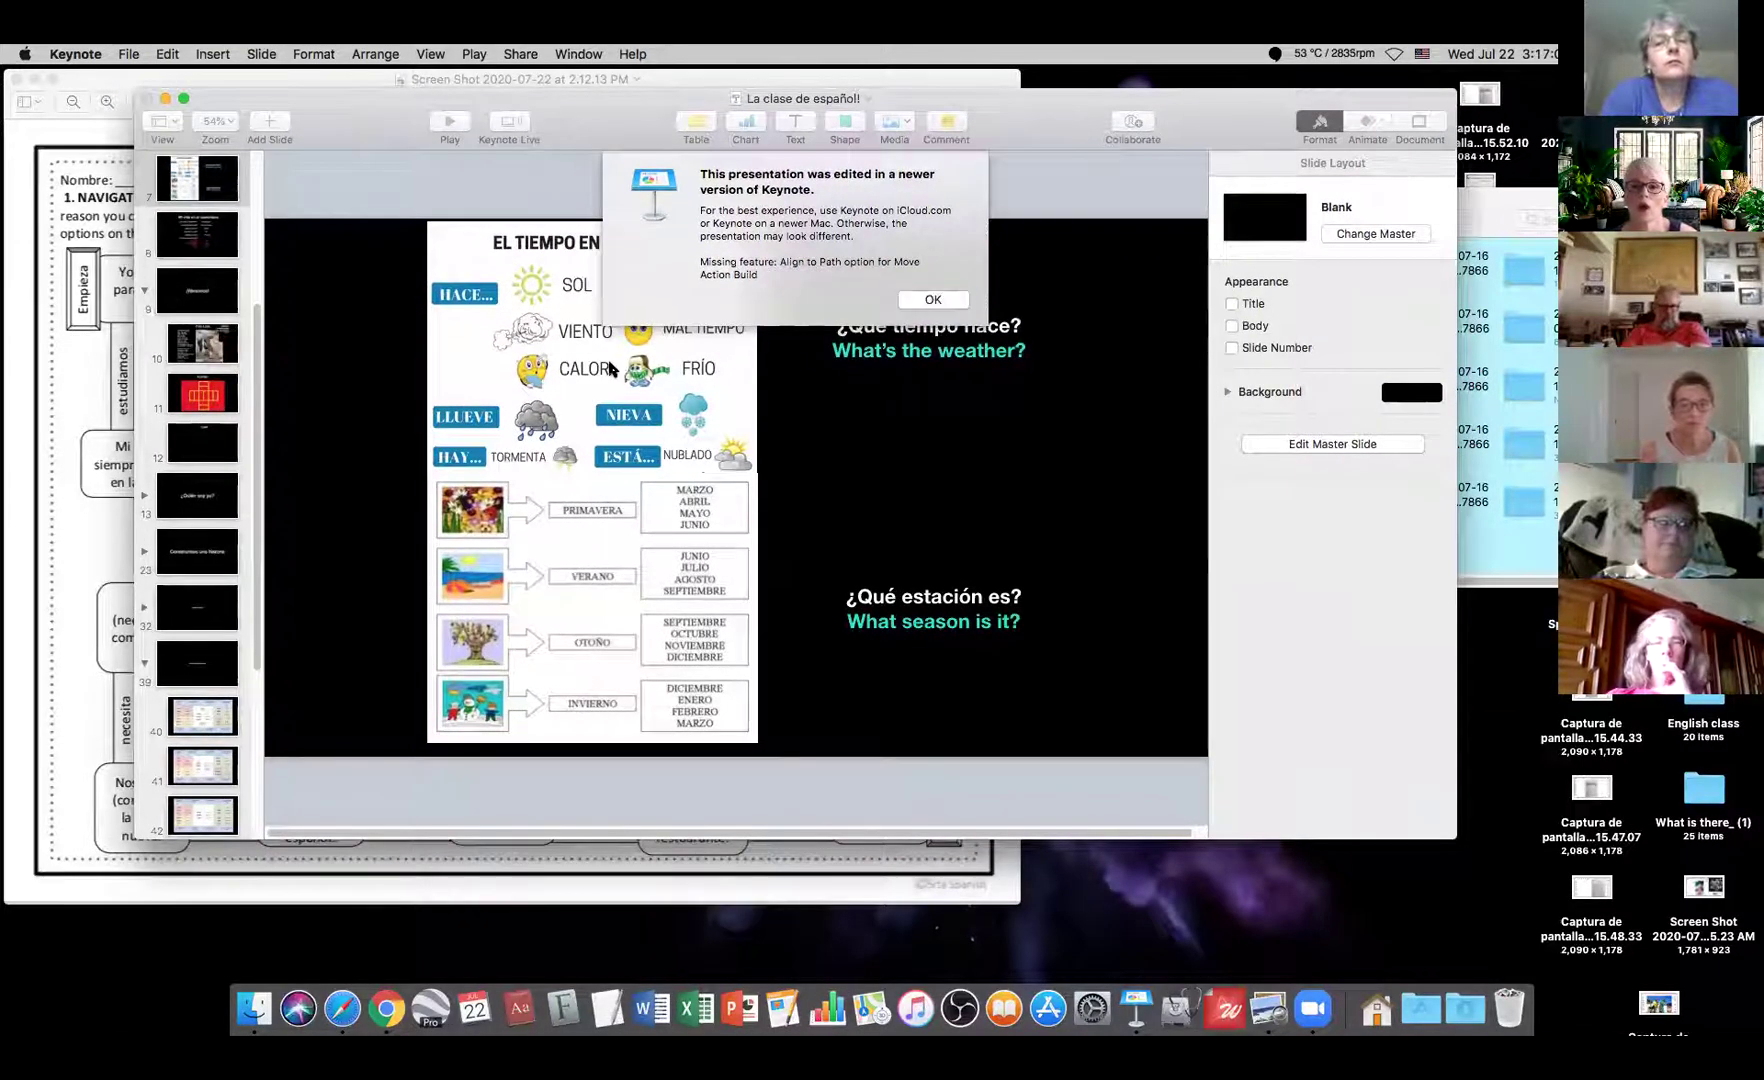
{"action": "left_click", "coordinate": [927, 301]}
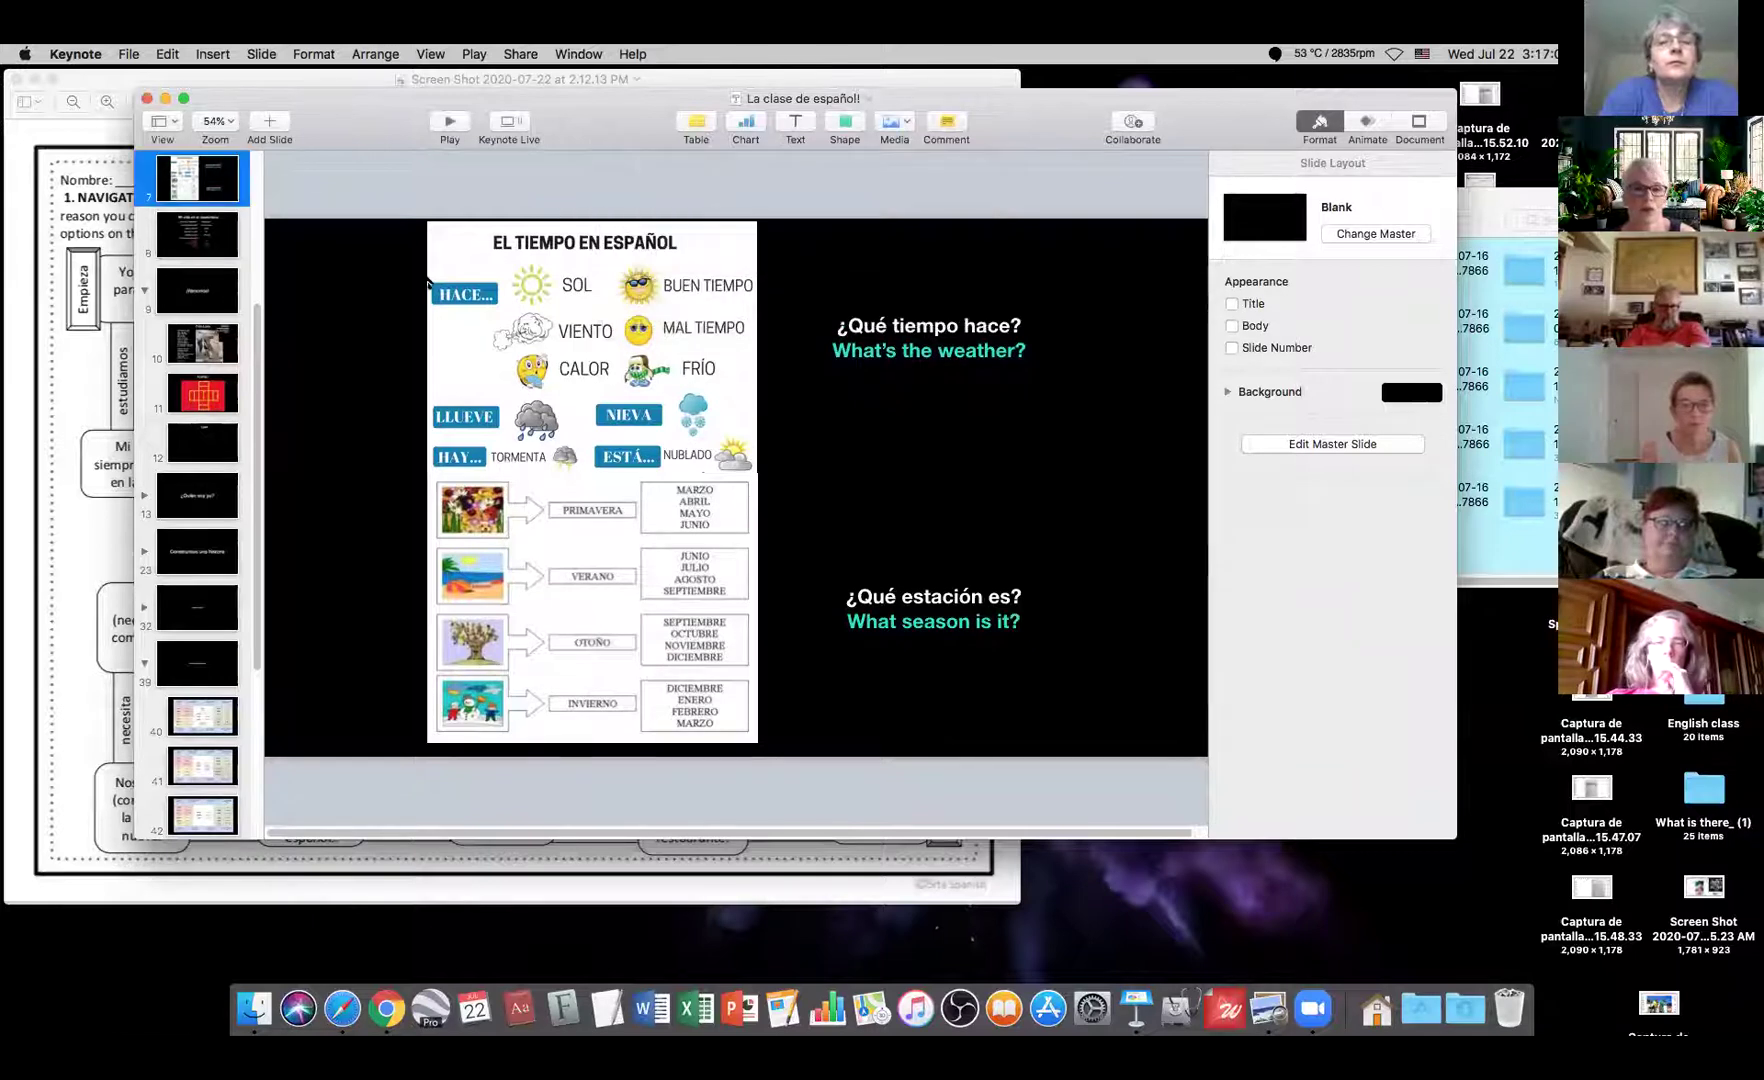
{"action": "left_click", "coordinate": [395, 398]}
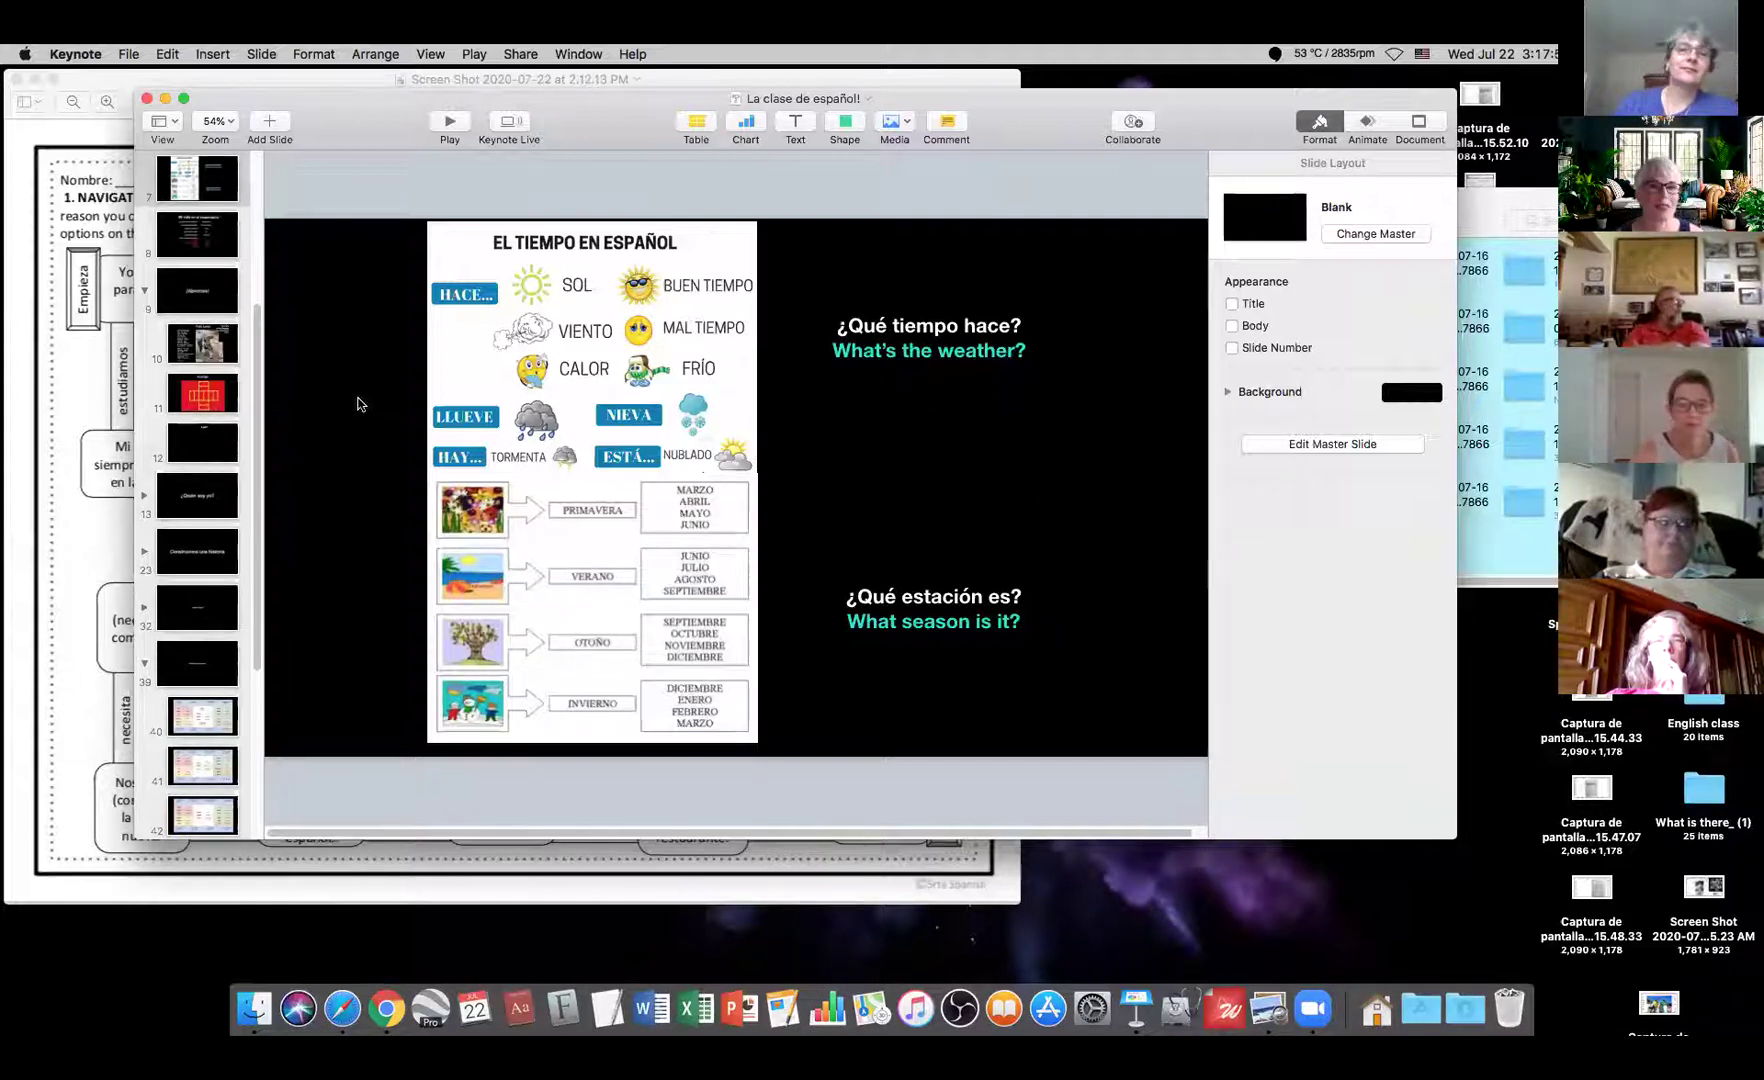
- Set up an image export of all slides in the presentation, using the PNG format
{"action": "scroll", "coordinate": [207, 400], "scroll_direction": "up", "scroll_amount": 5}
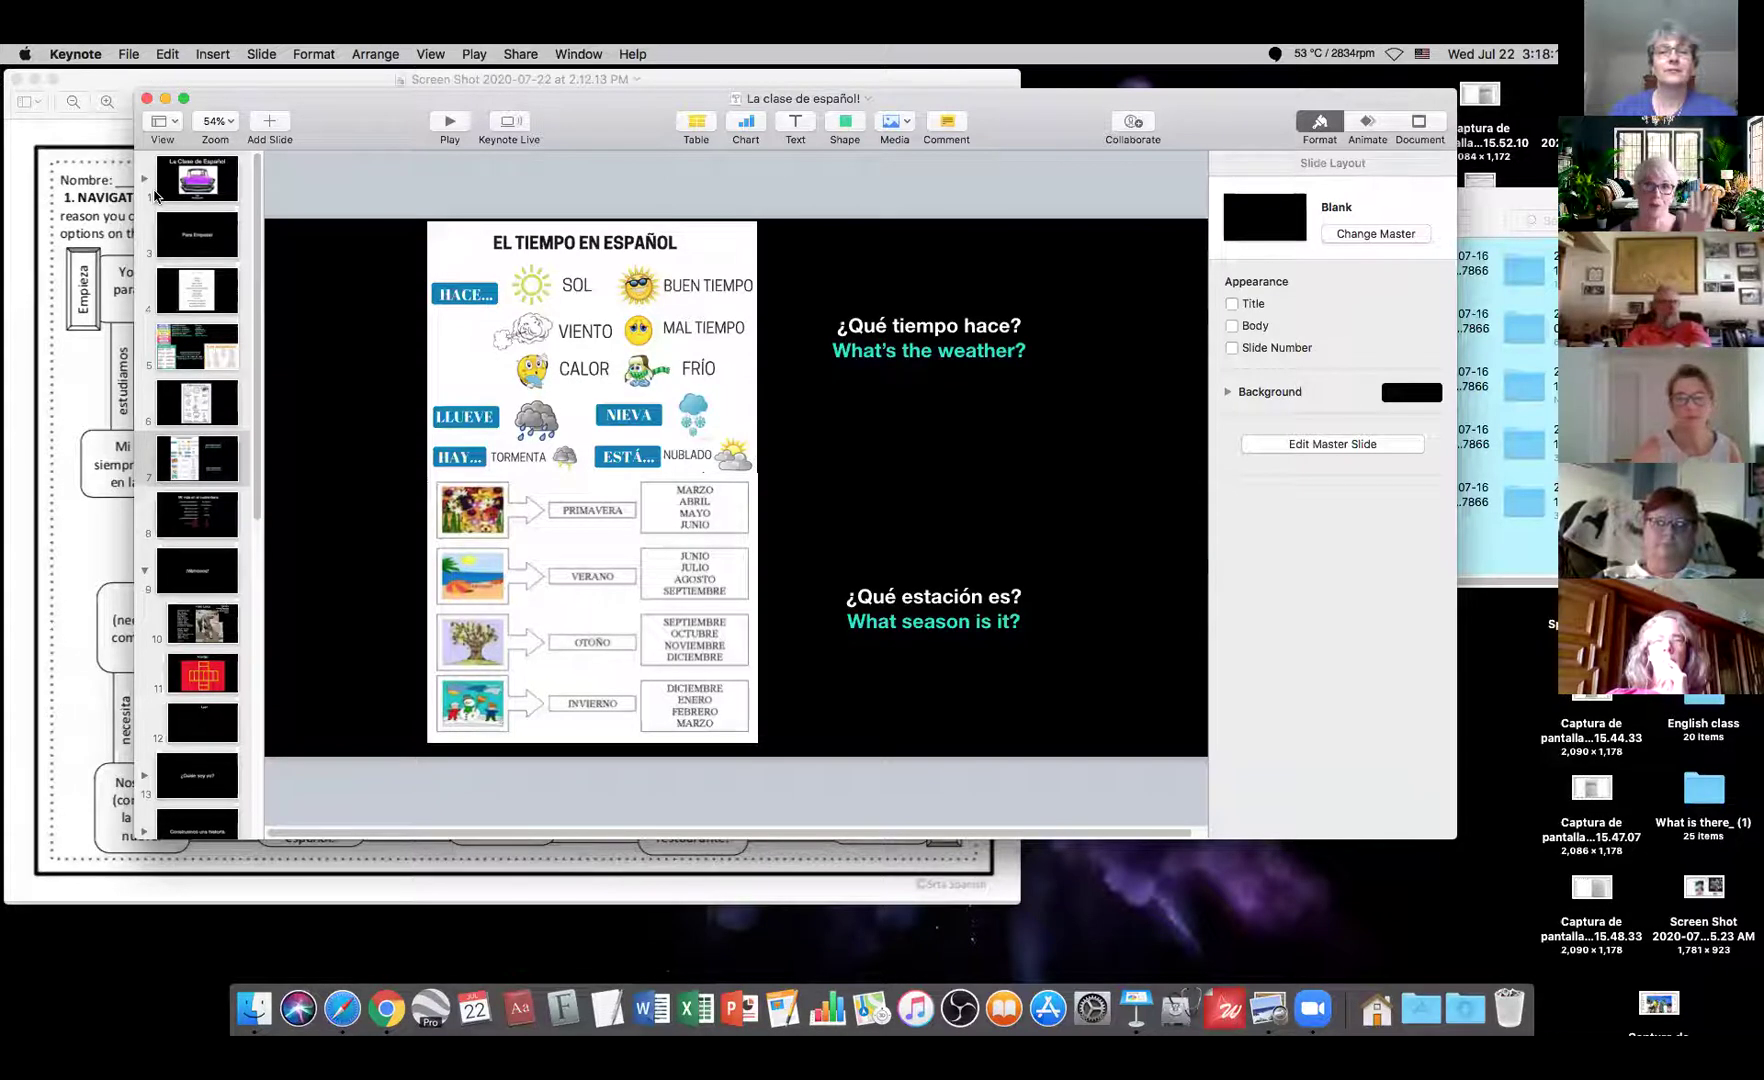
{"action": "left_click", "coordinate": [128, 56]}
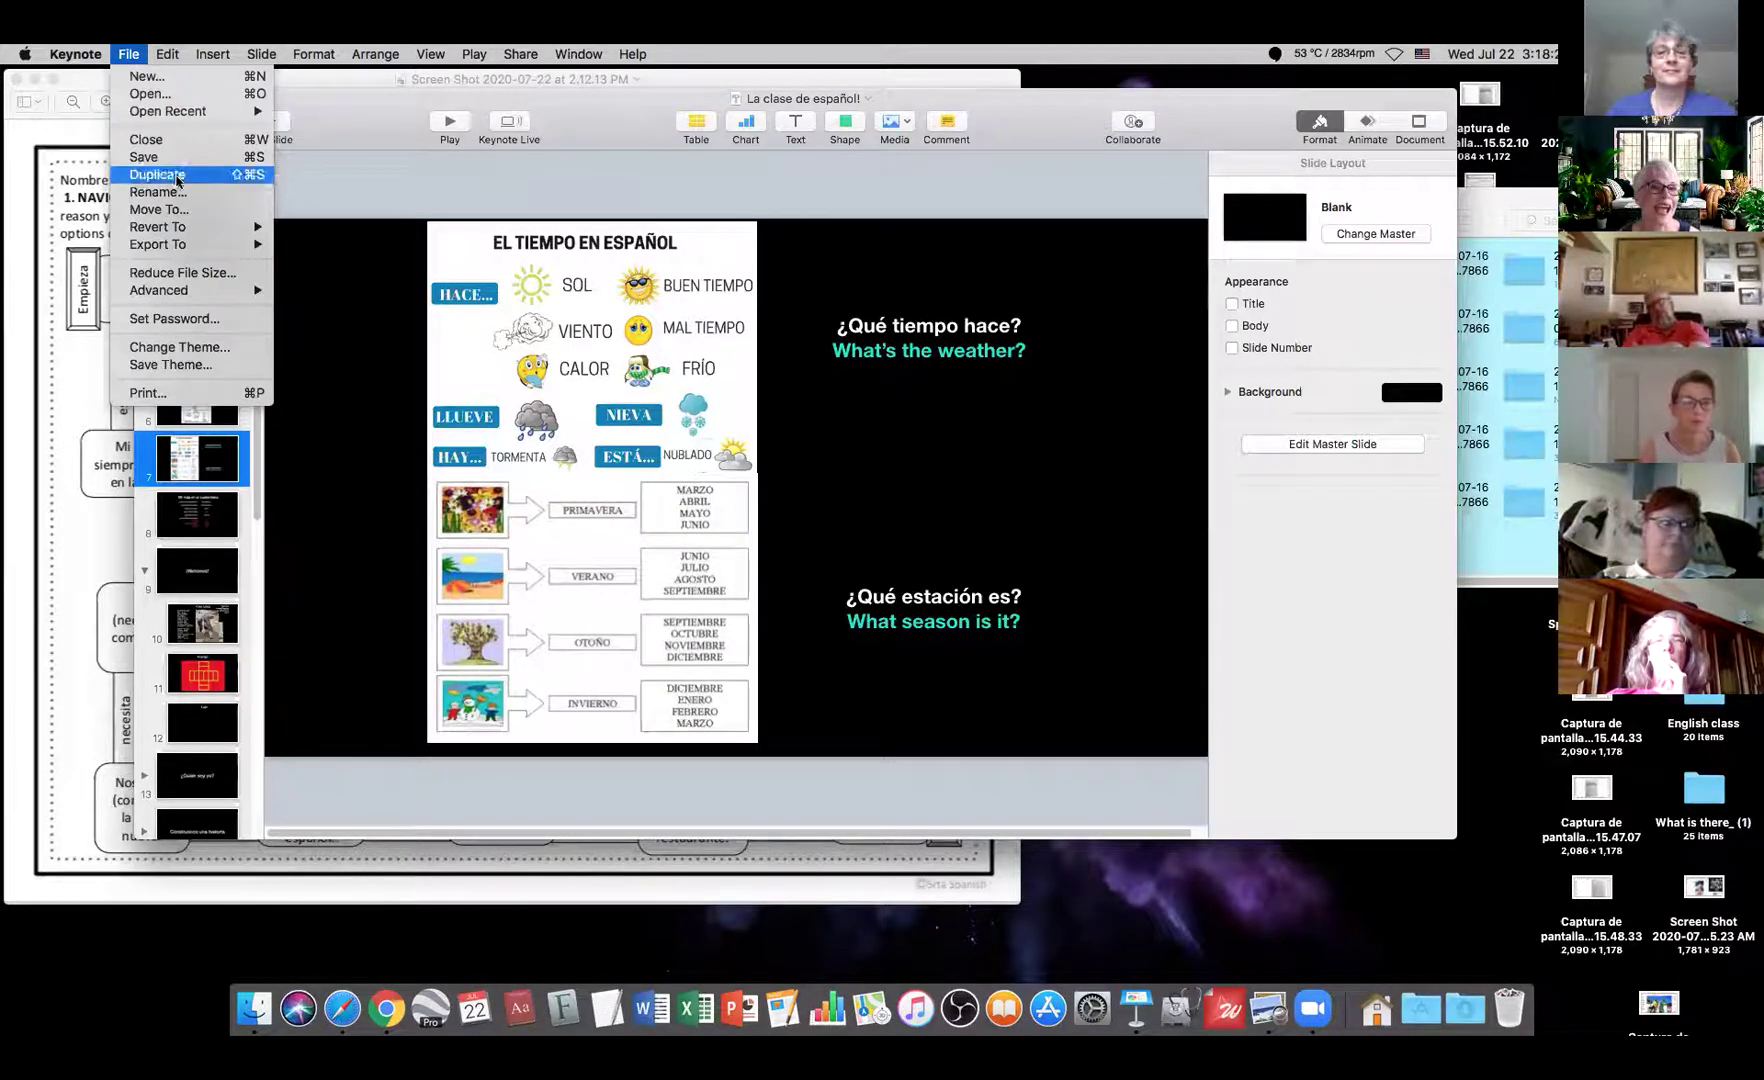
{"action": "mouse_move", "coordinate": [176, 248]}
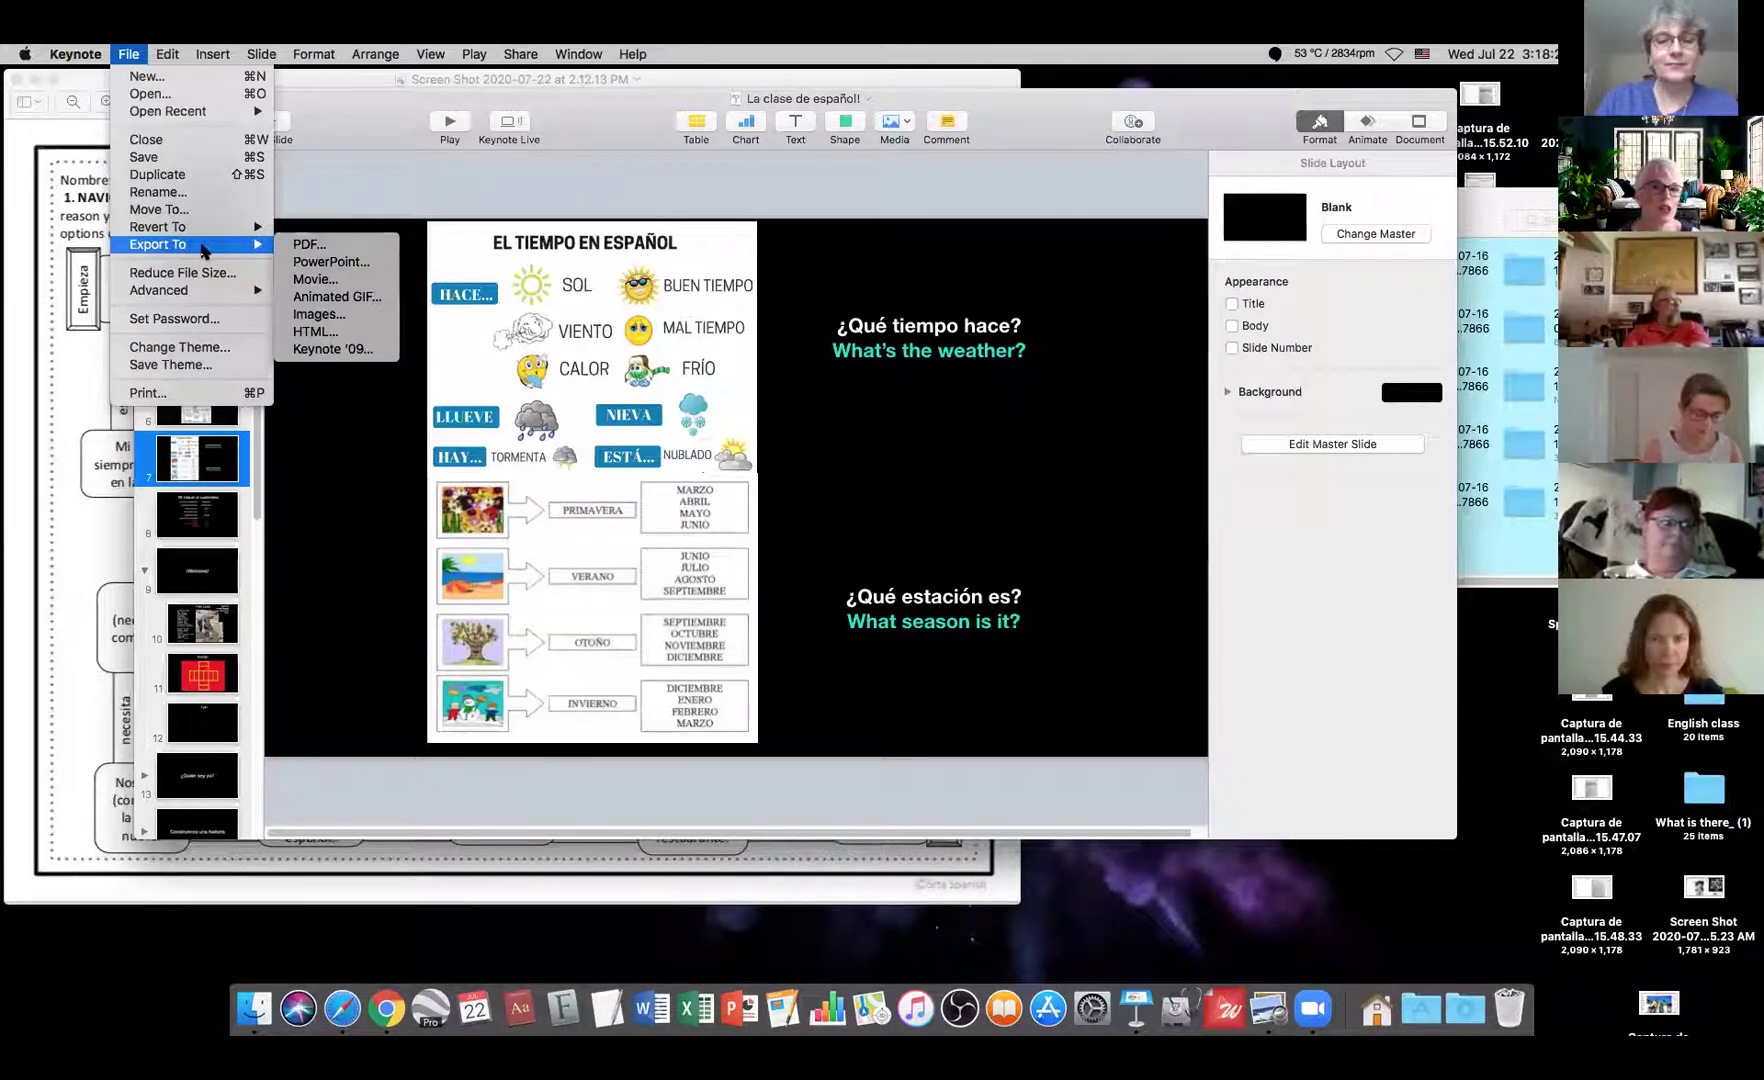
{"action": "left_click", "coordinate": [320, 314]}
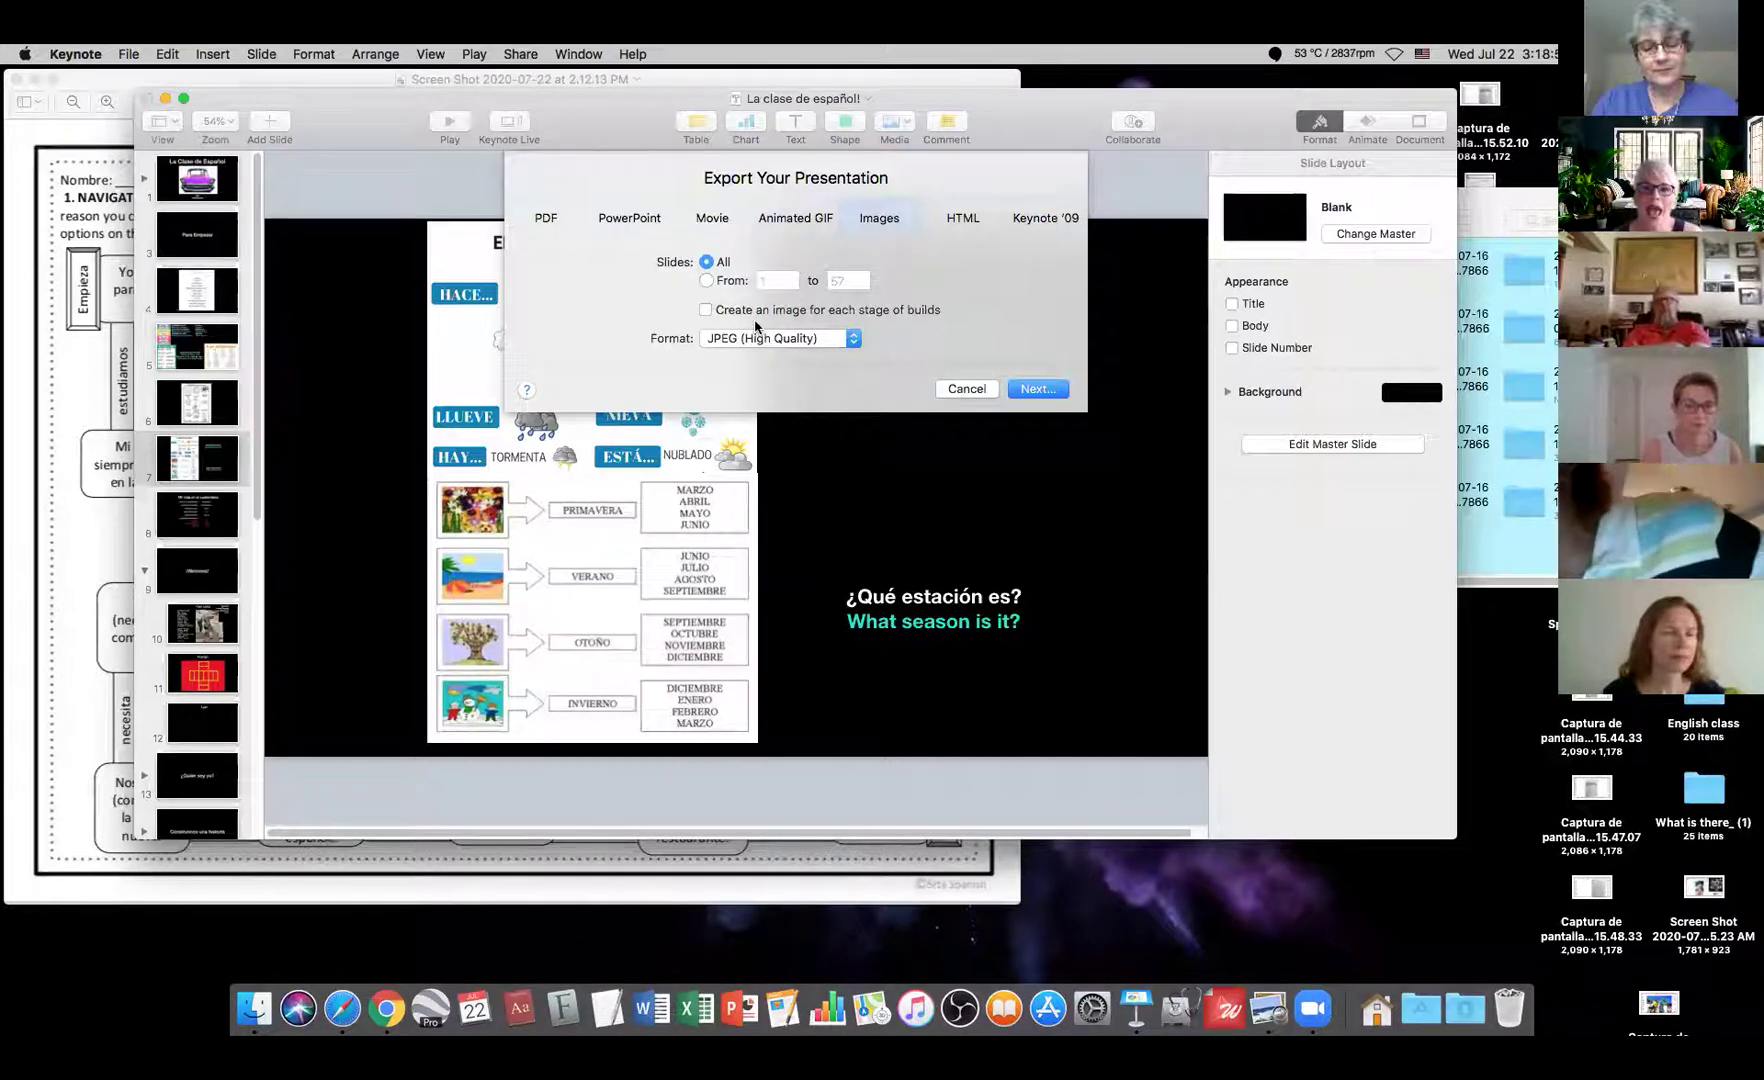
{"action": "left_click", "coordinate": [855, 339]}
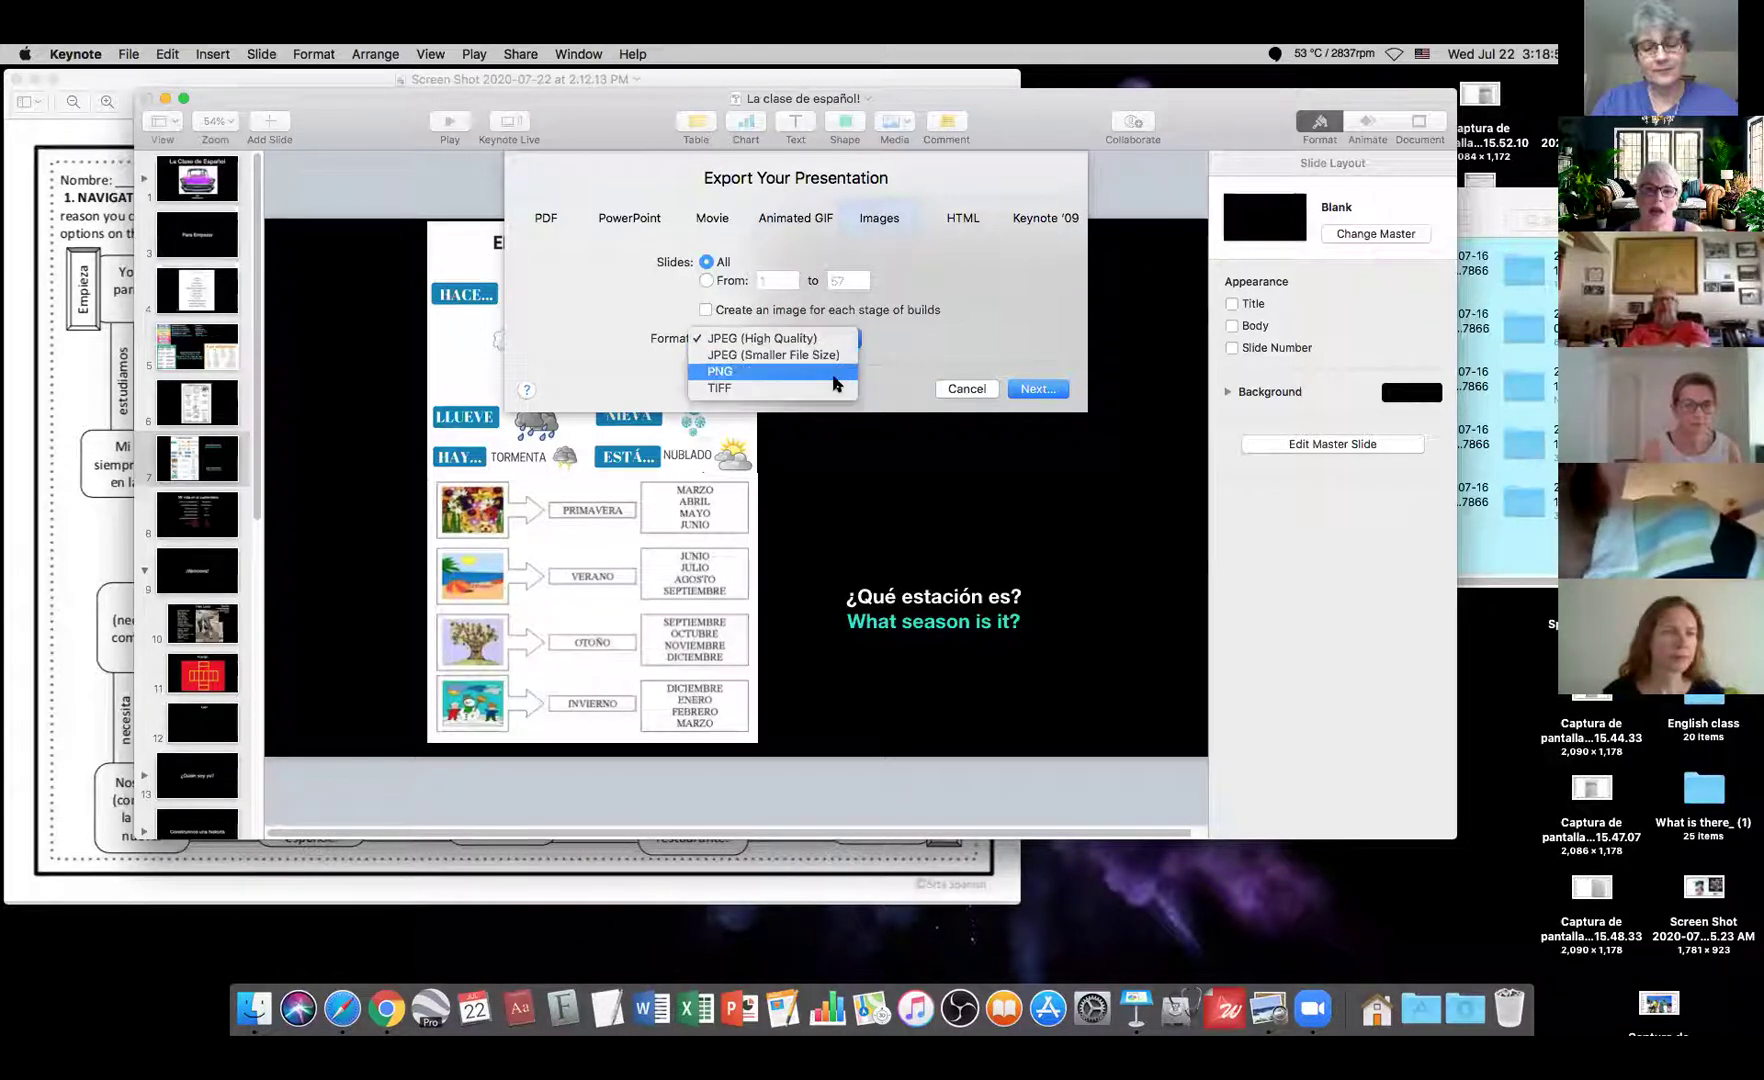
{"action": "left_click", "coordinate": [833, 375]}
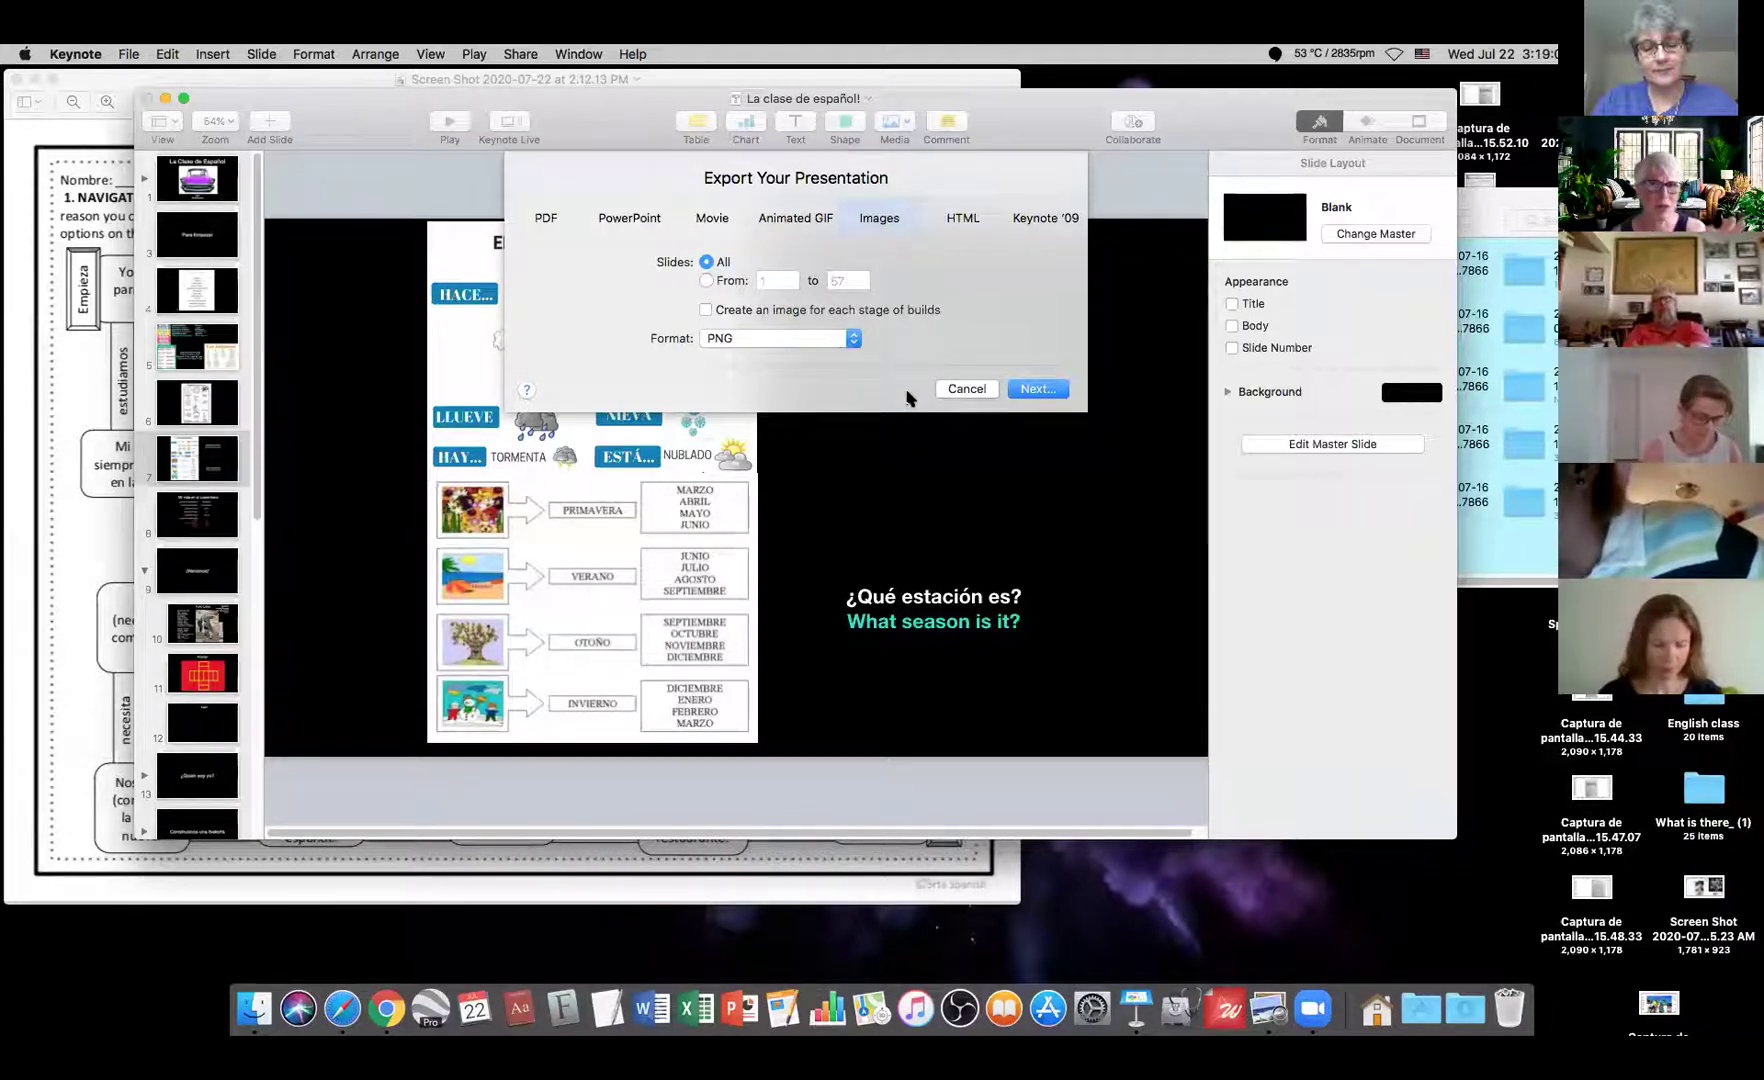
- Export the slide images to the Desktop under the name "La clase de español!"
{"action": "left_click", "coordinate": [1027, 397]}
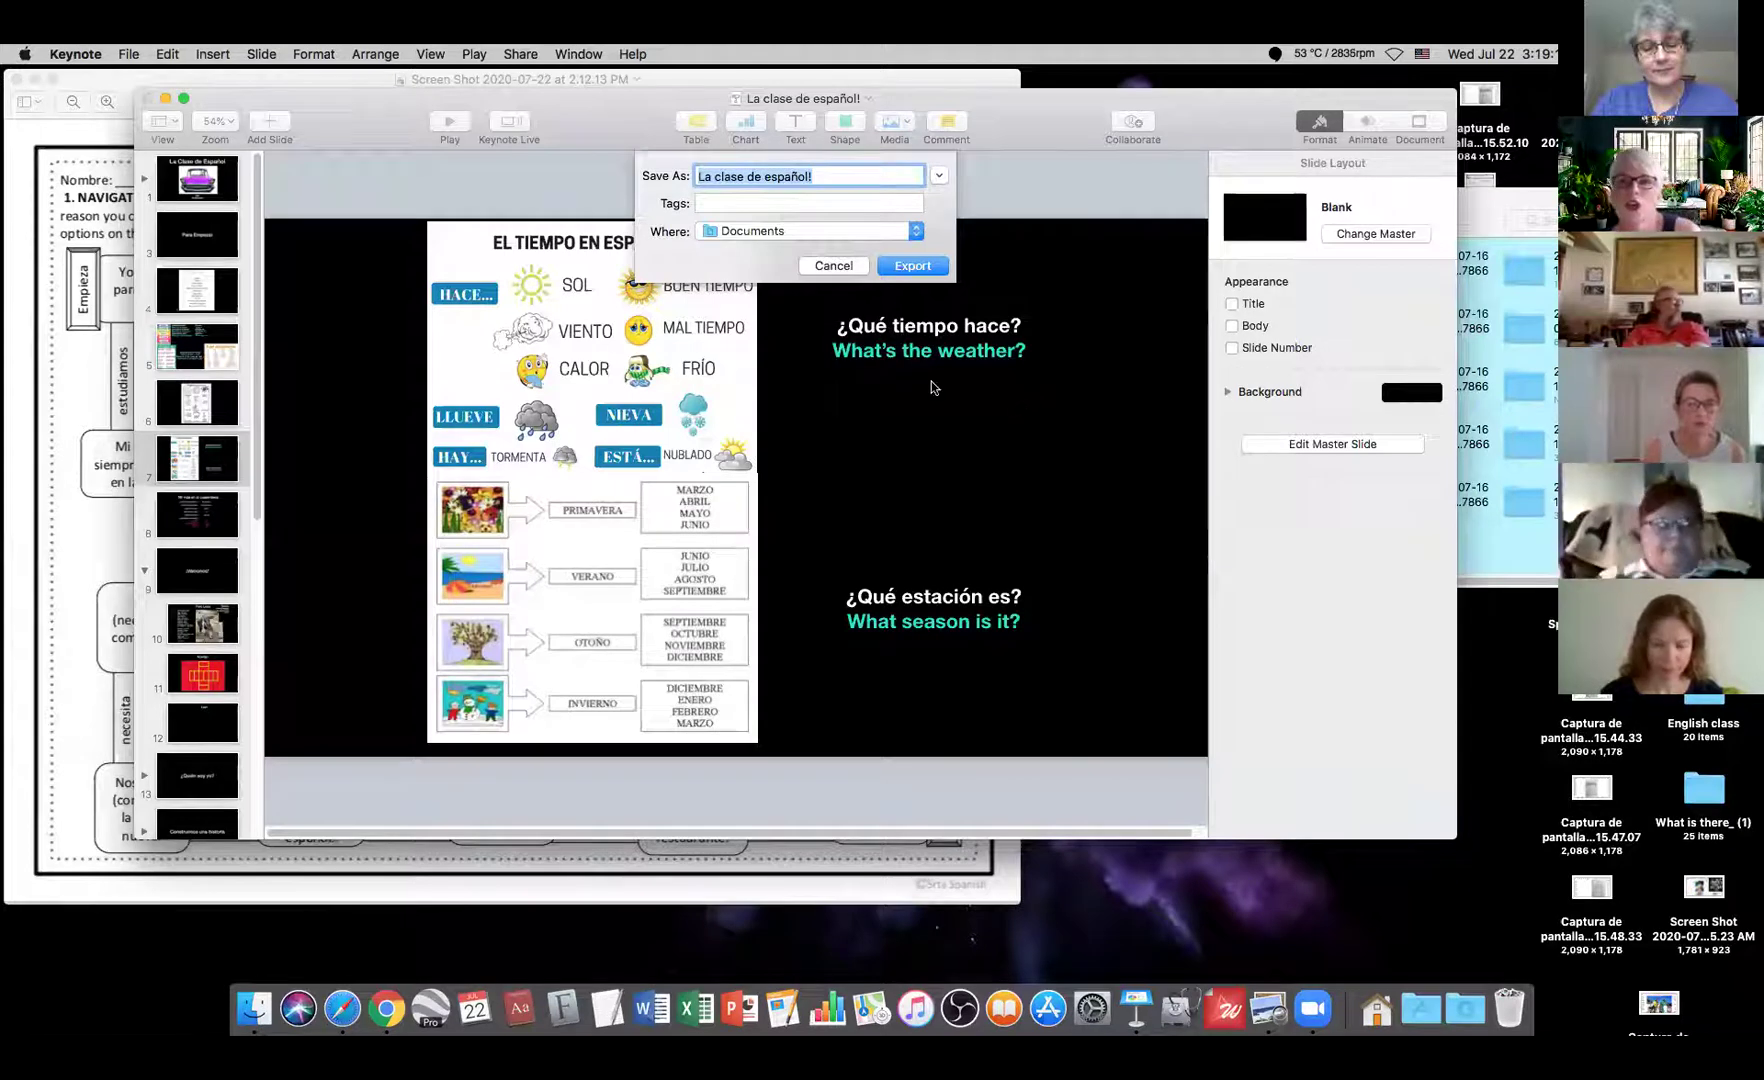
{"action": "left_click", "coordinate": [797, 236]}
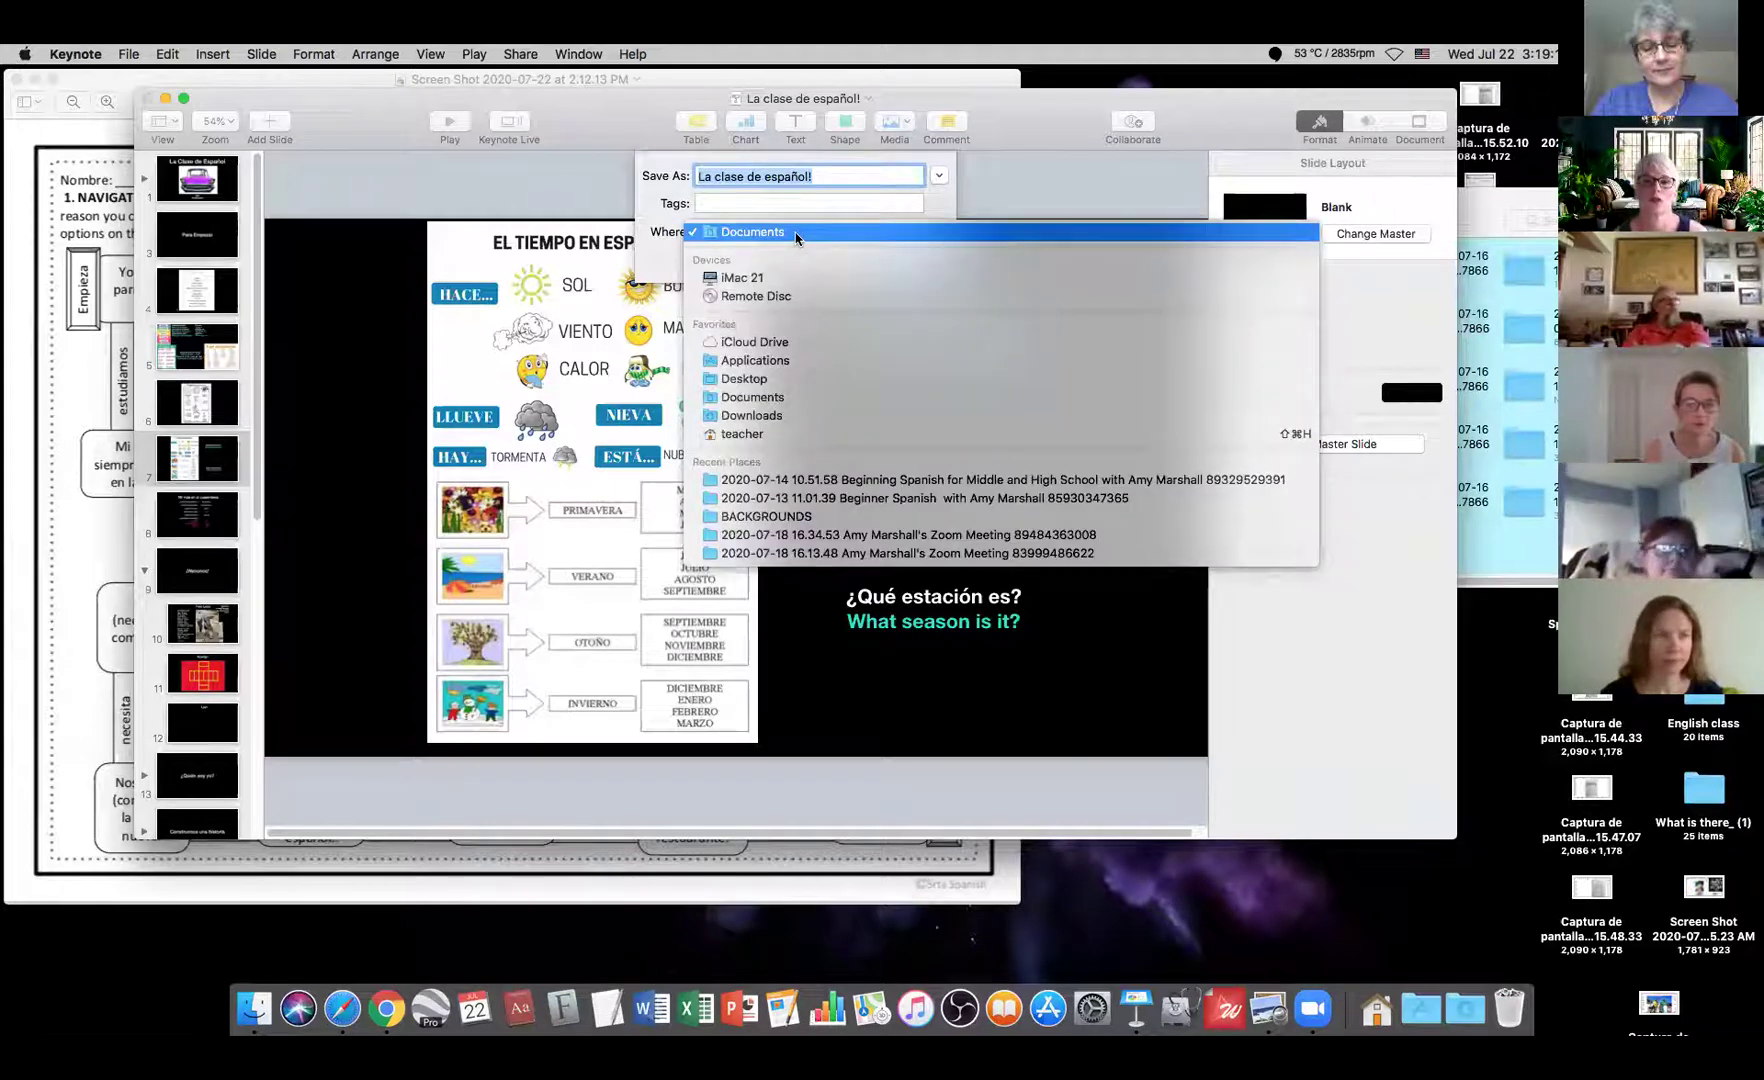
{"action": "left_click", "coordinate": [795, 380]}
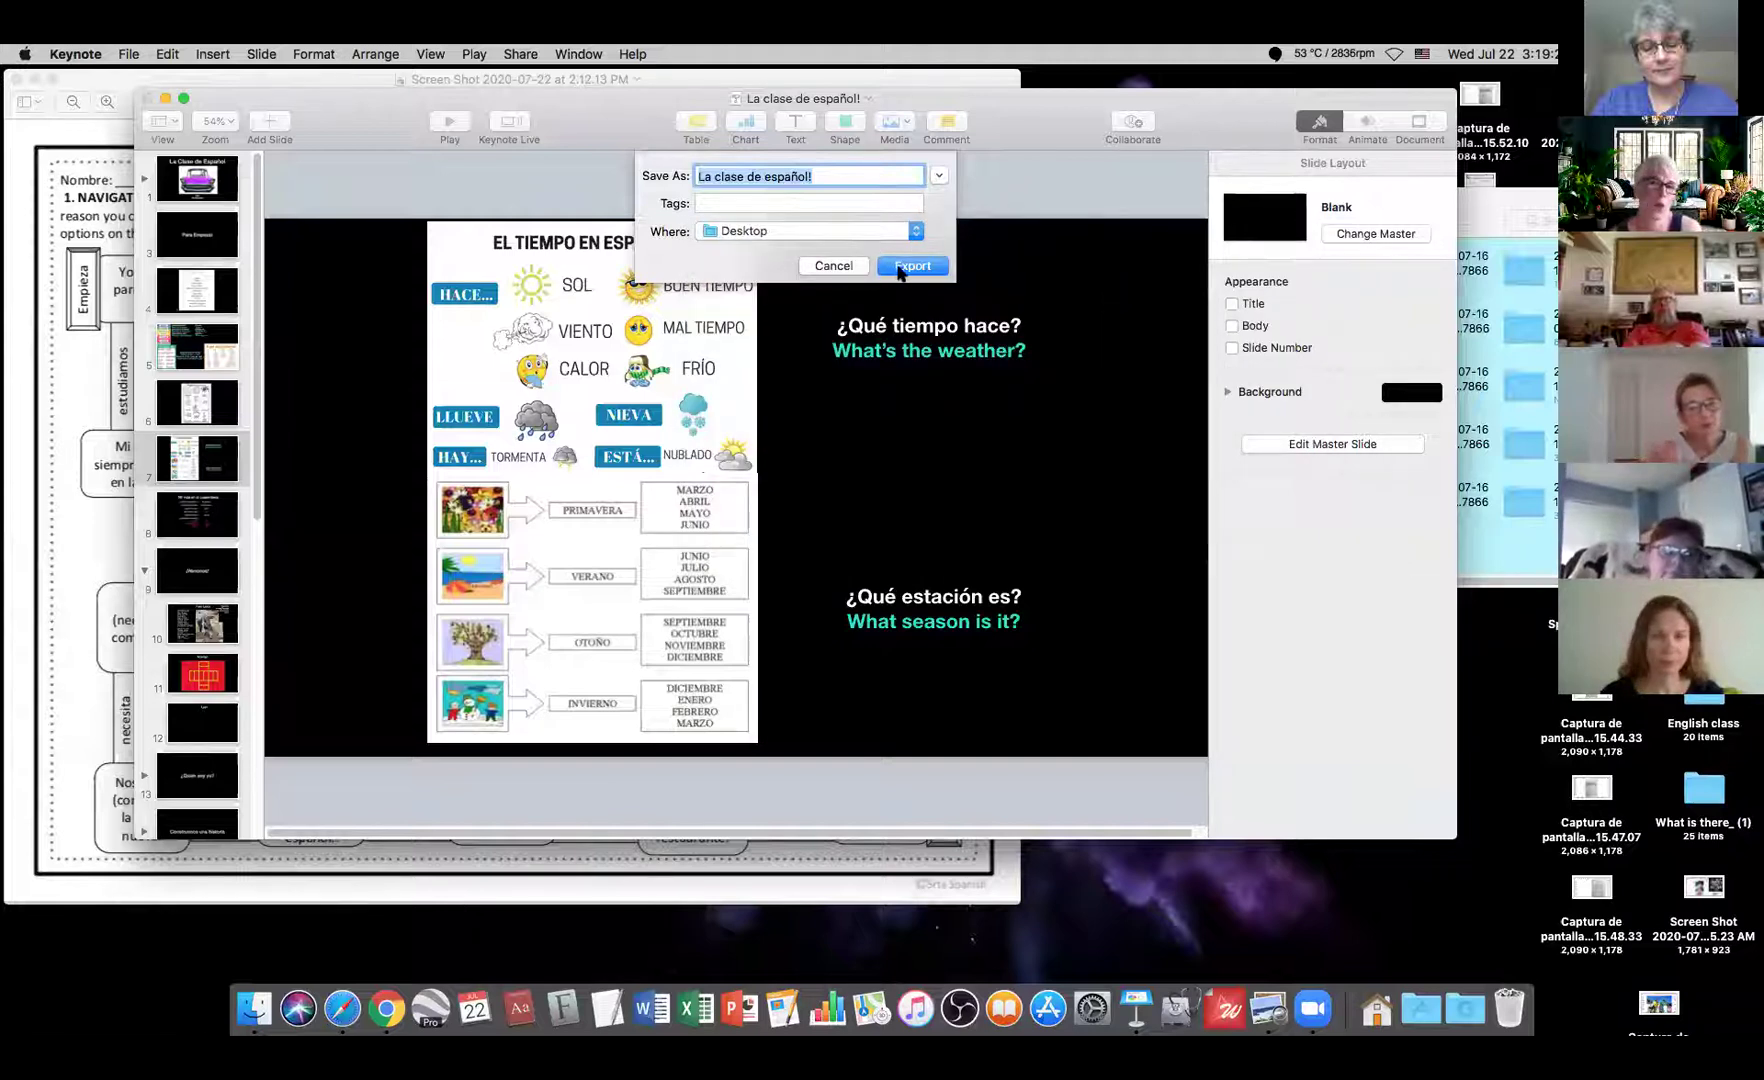
{"action": "left_click", "coordinate": [905, 266]}
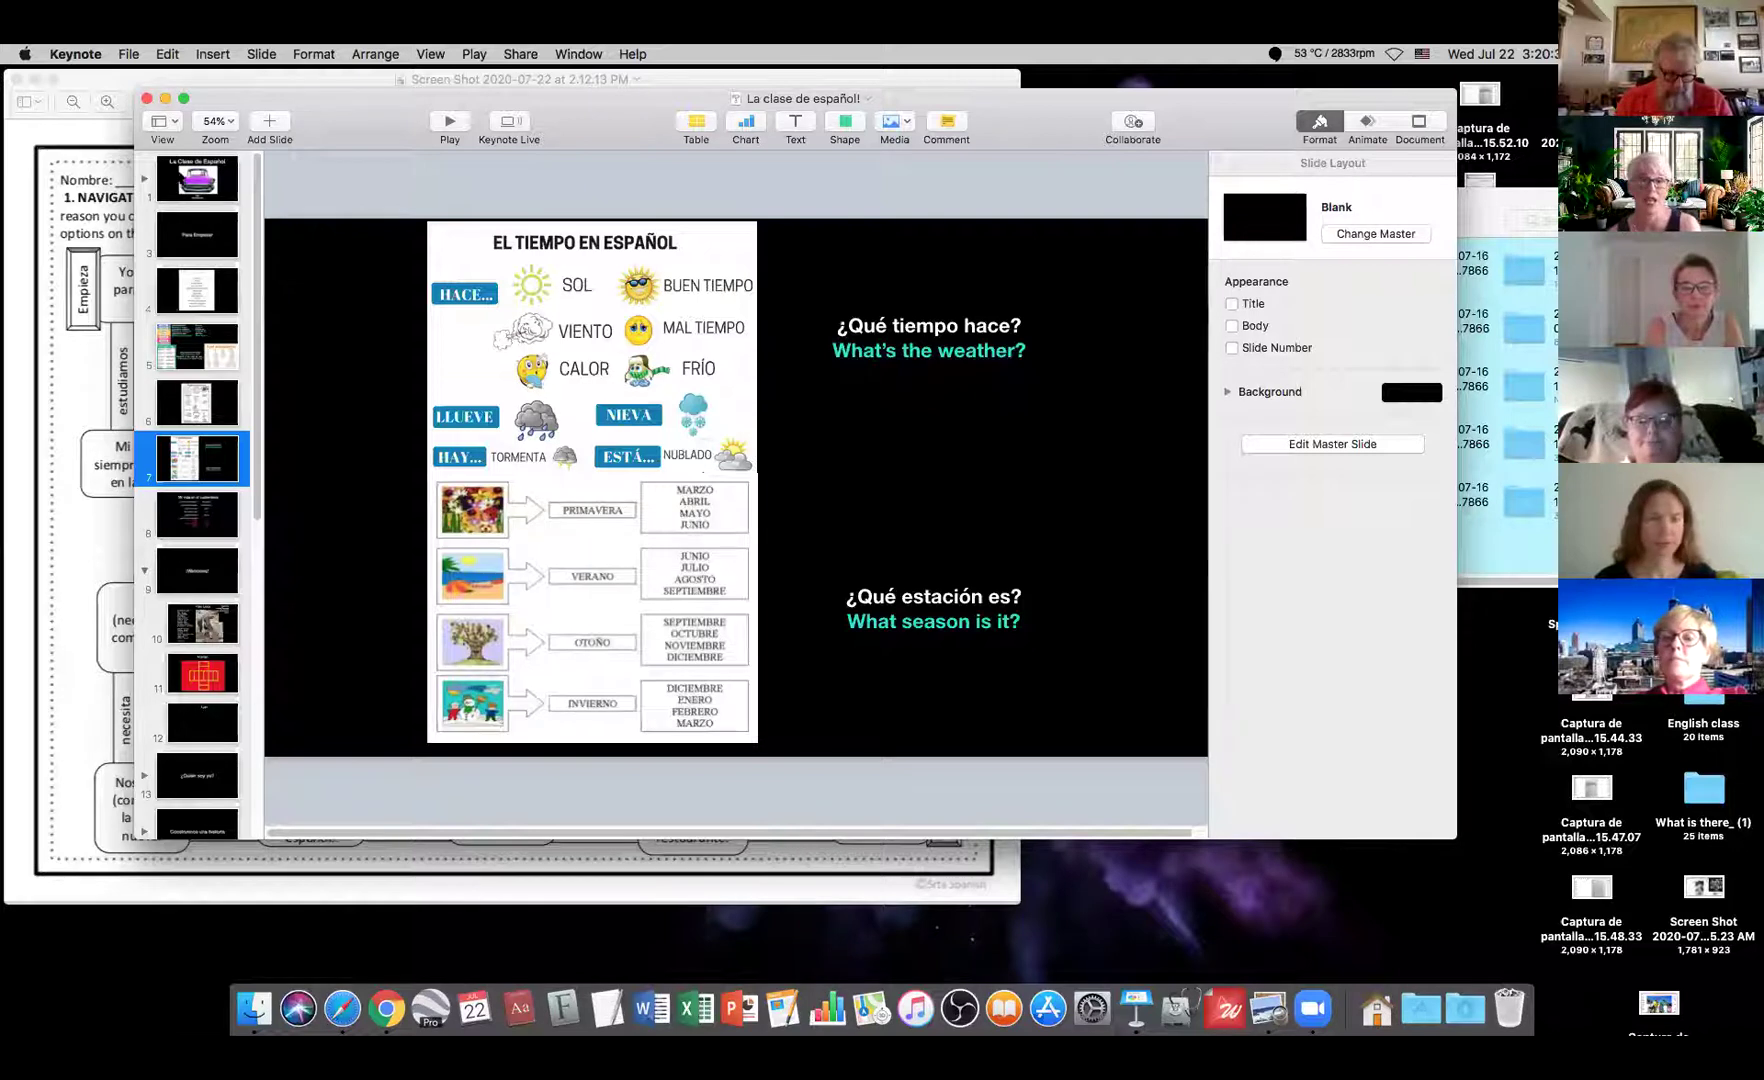
- Close the presentation window and the Zoom folder window to clear the desktop
{"action": "left_click", "coordinate": [147, 98]}
{"action": "left_click_drag", "start_coordinate": [1077, 210], "coordinate": [463, 170]}
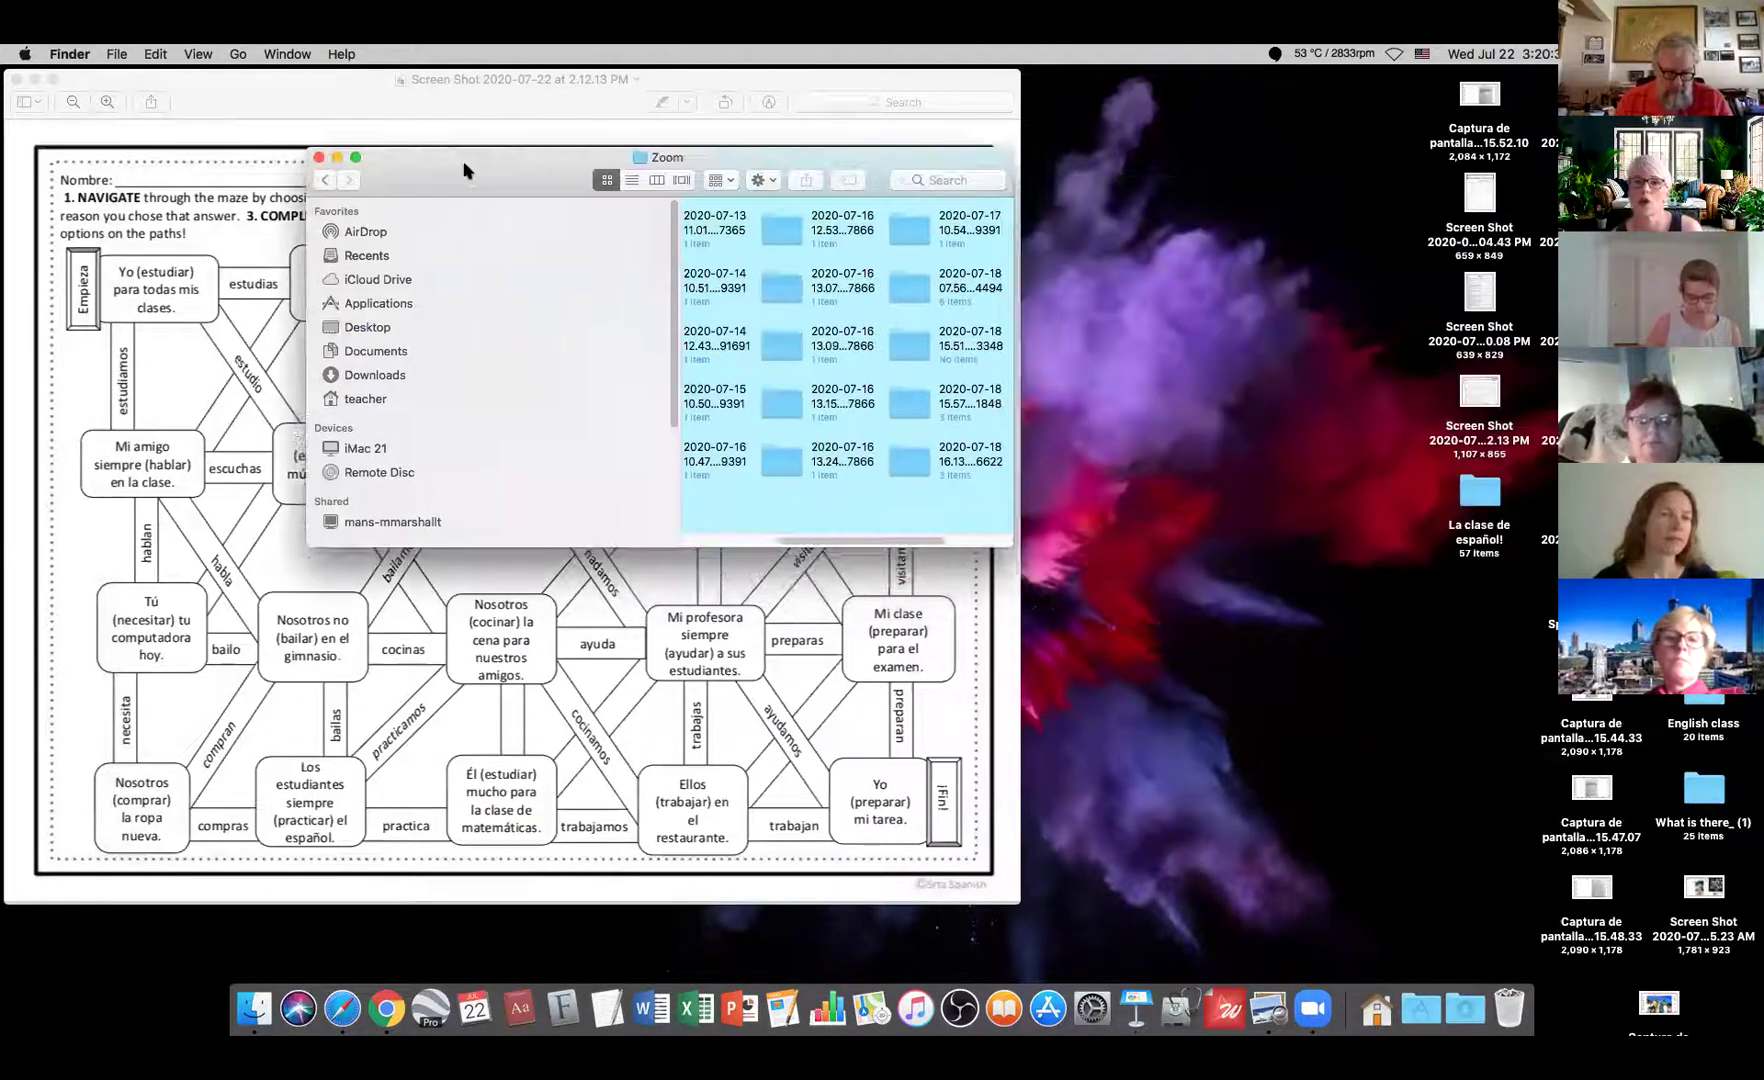
{"action": "left_click", "coordinate": [319, 158]}
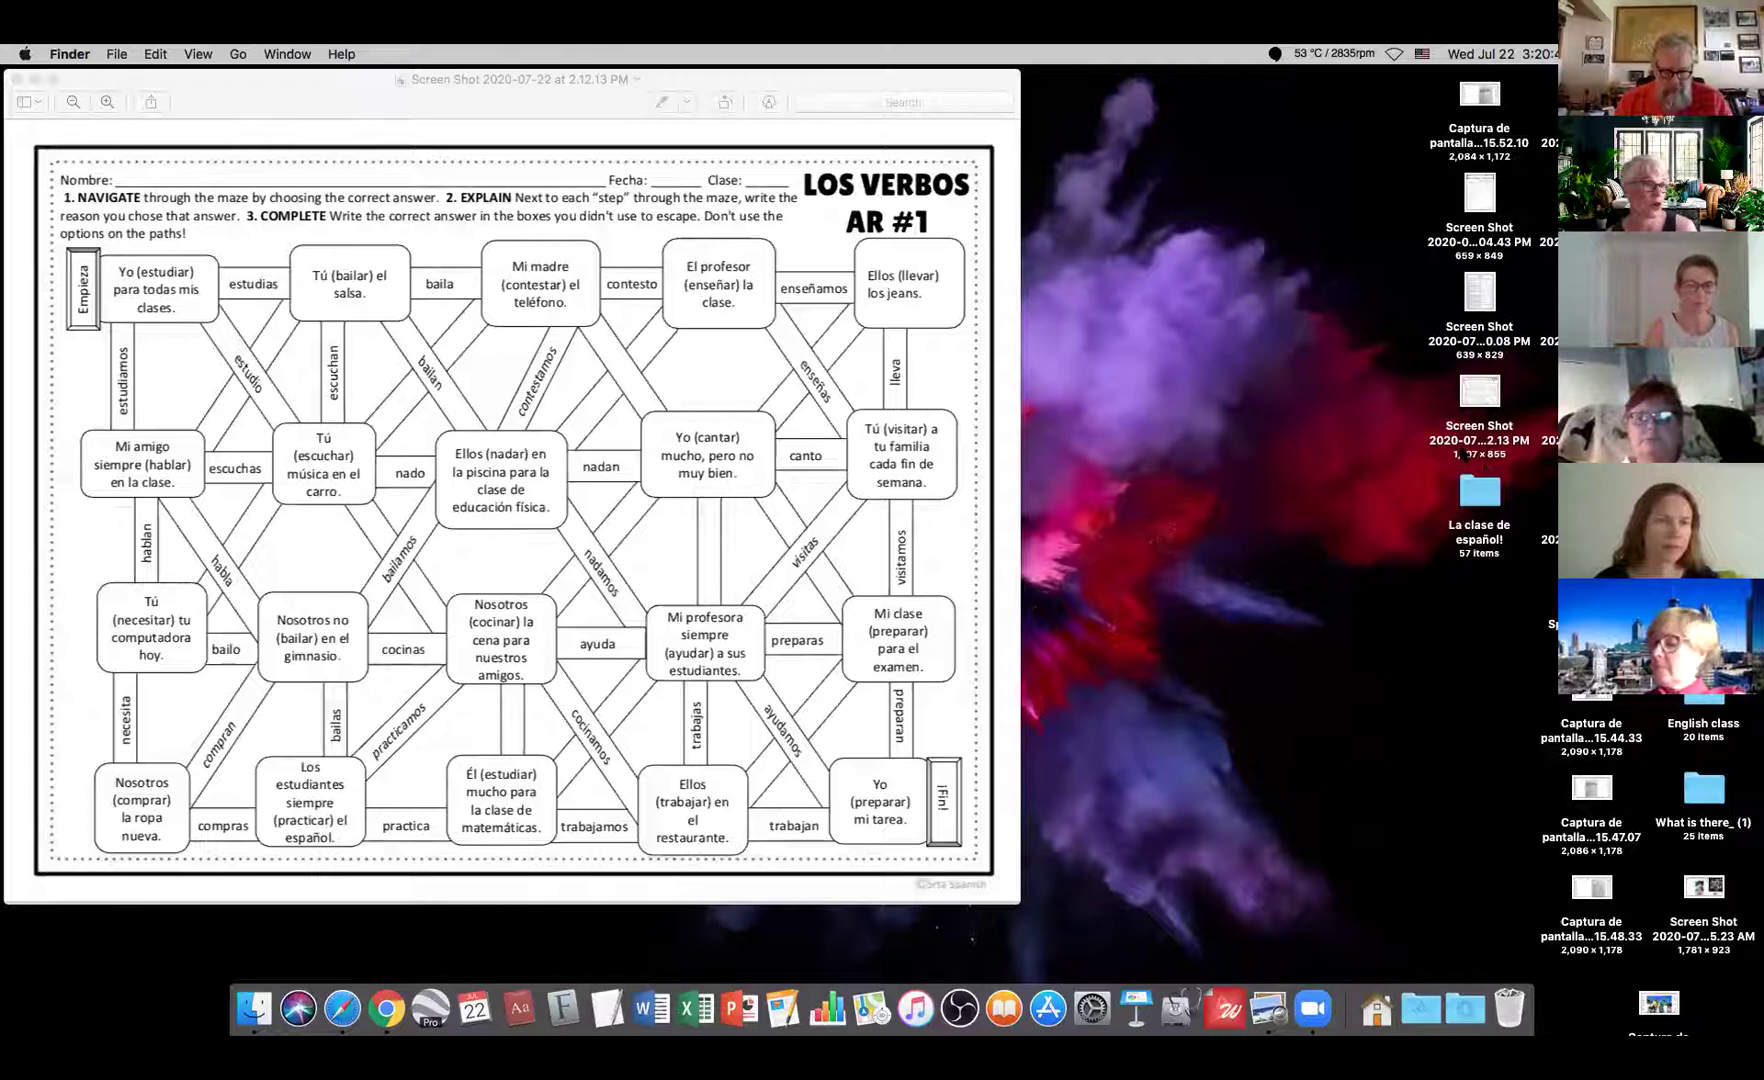
- Open the exported "La clase de español!" folder on the desktop, look through its PNG files and close it
{"action": "left_click", "coordinate": [1476, 499]}
{"action": "double_click", "coordinate": [1476, 499]}
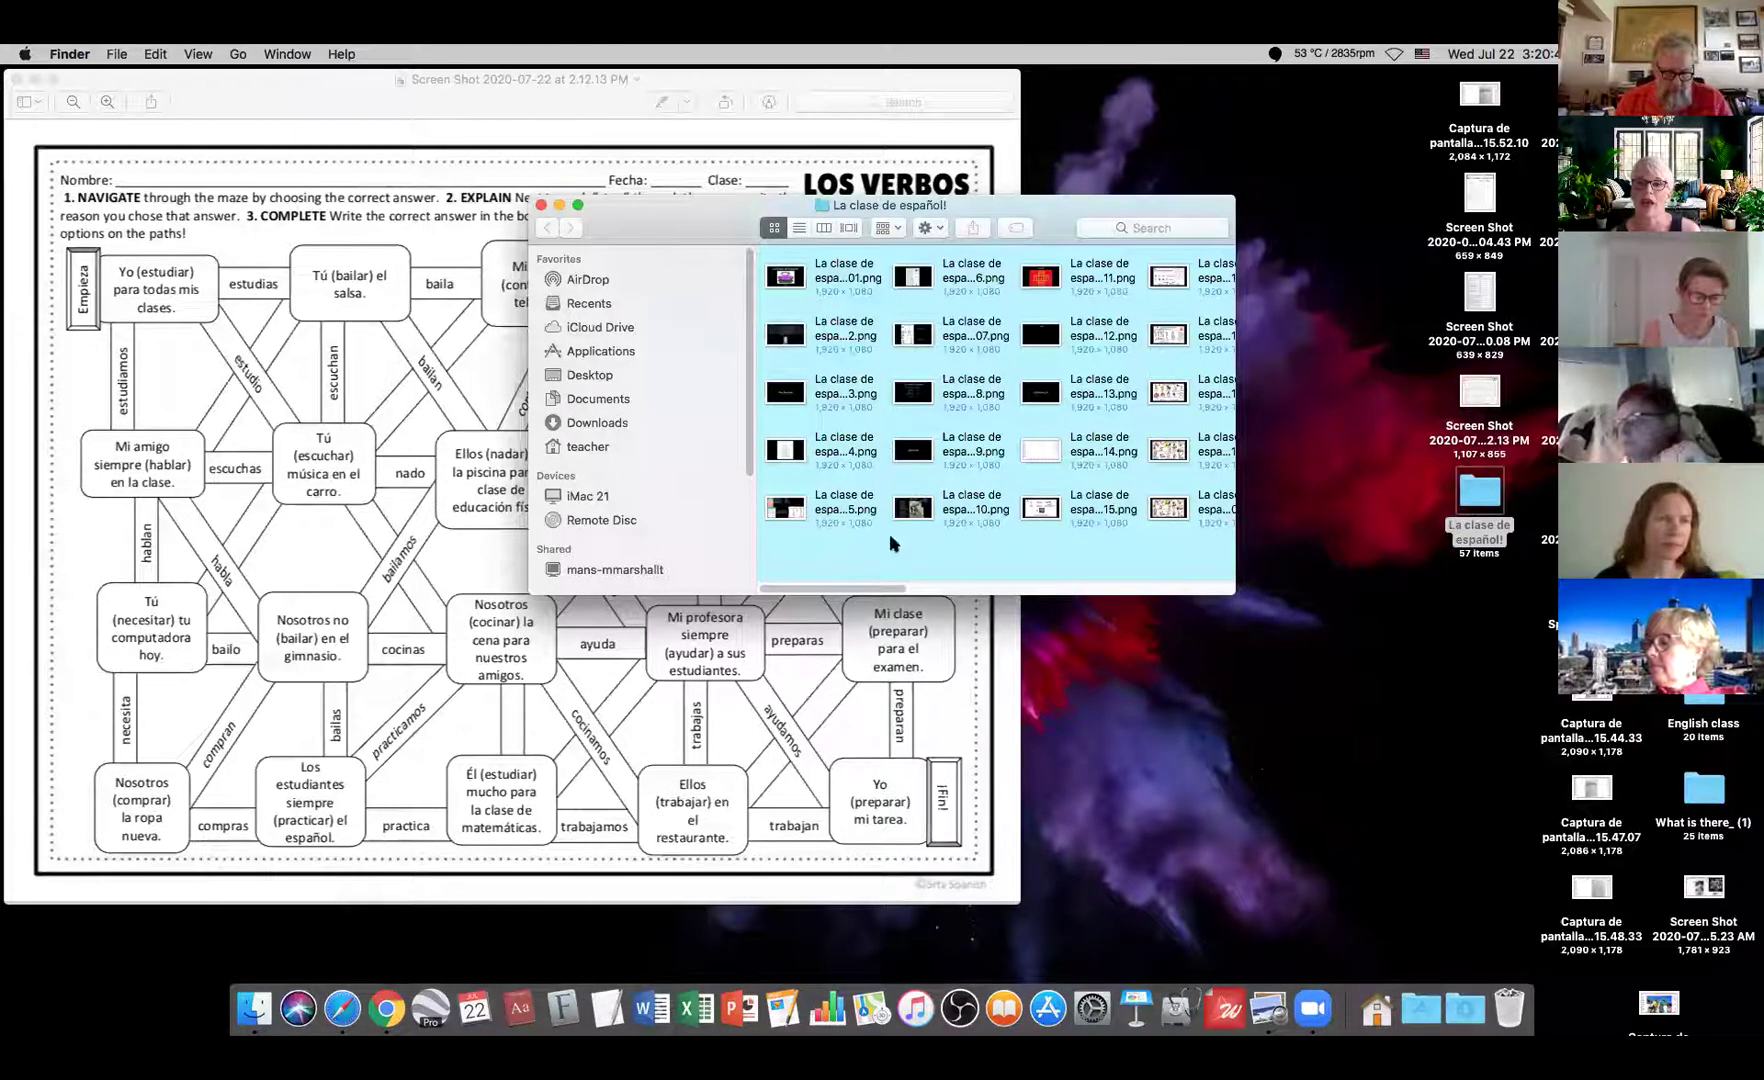
{"action": "left_click_drag", "start_coordinate": [850, 594], "coordinate": [1225, 594]}
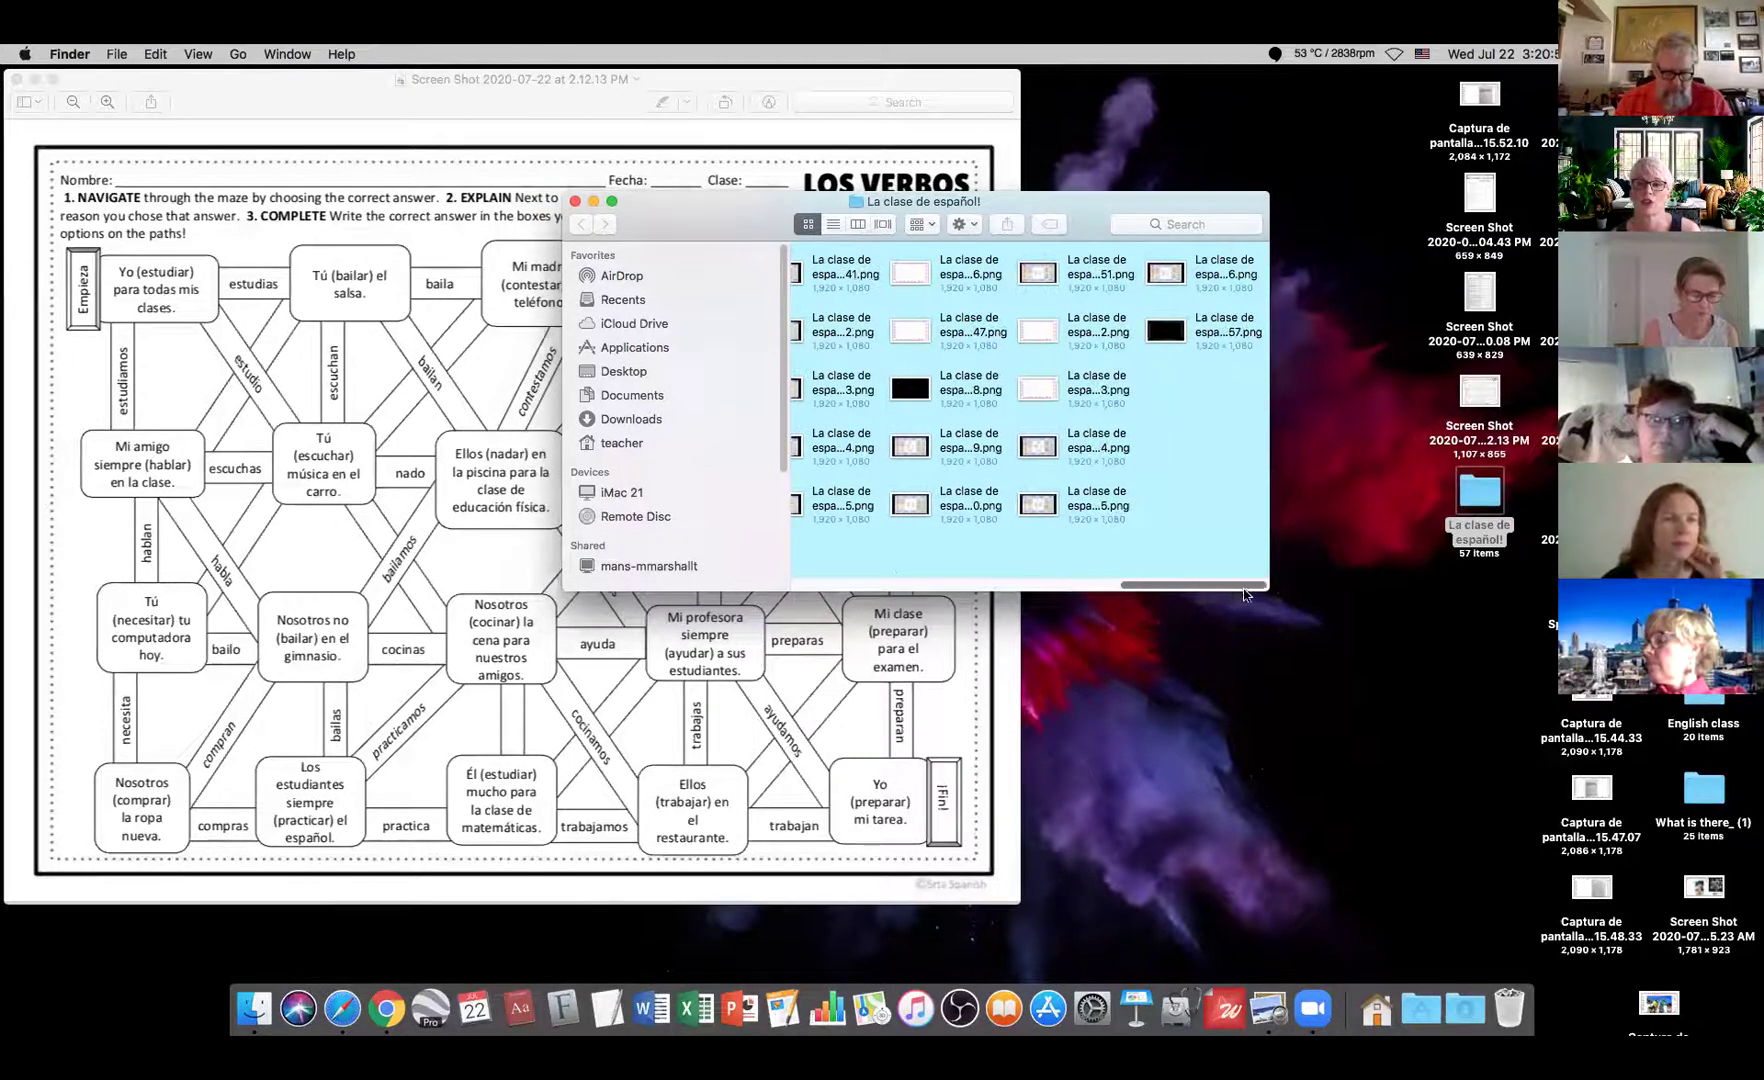
{"action": "left_click", "coordinate": [575, 201]}
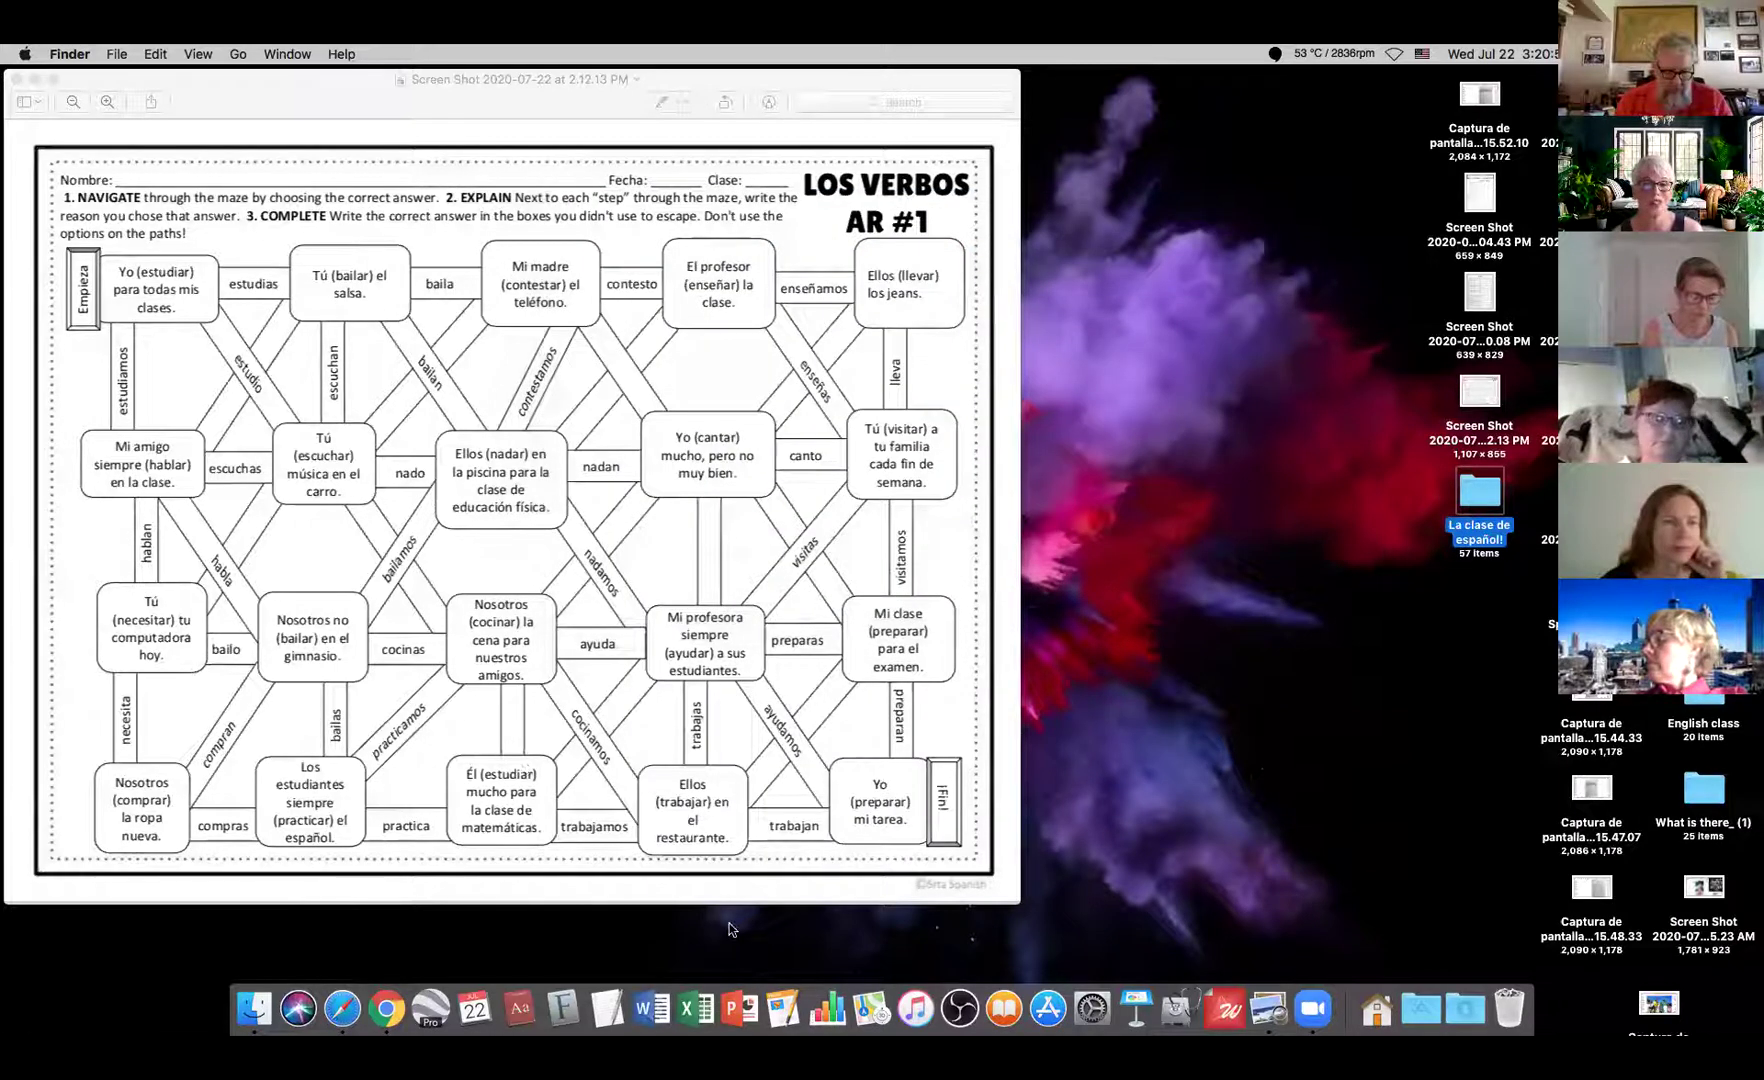
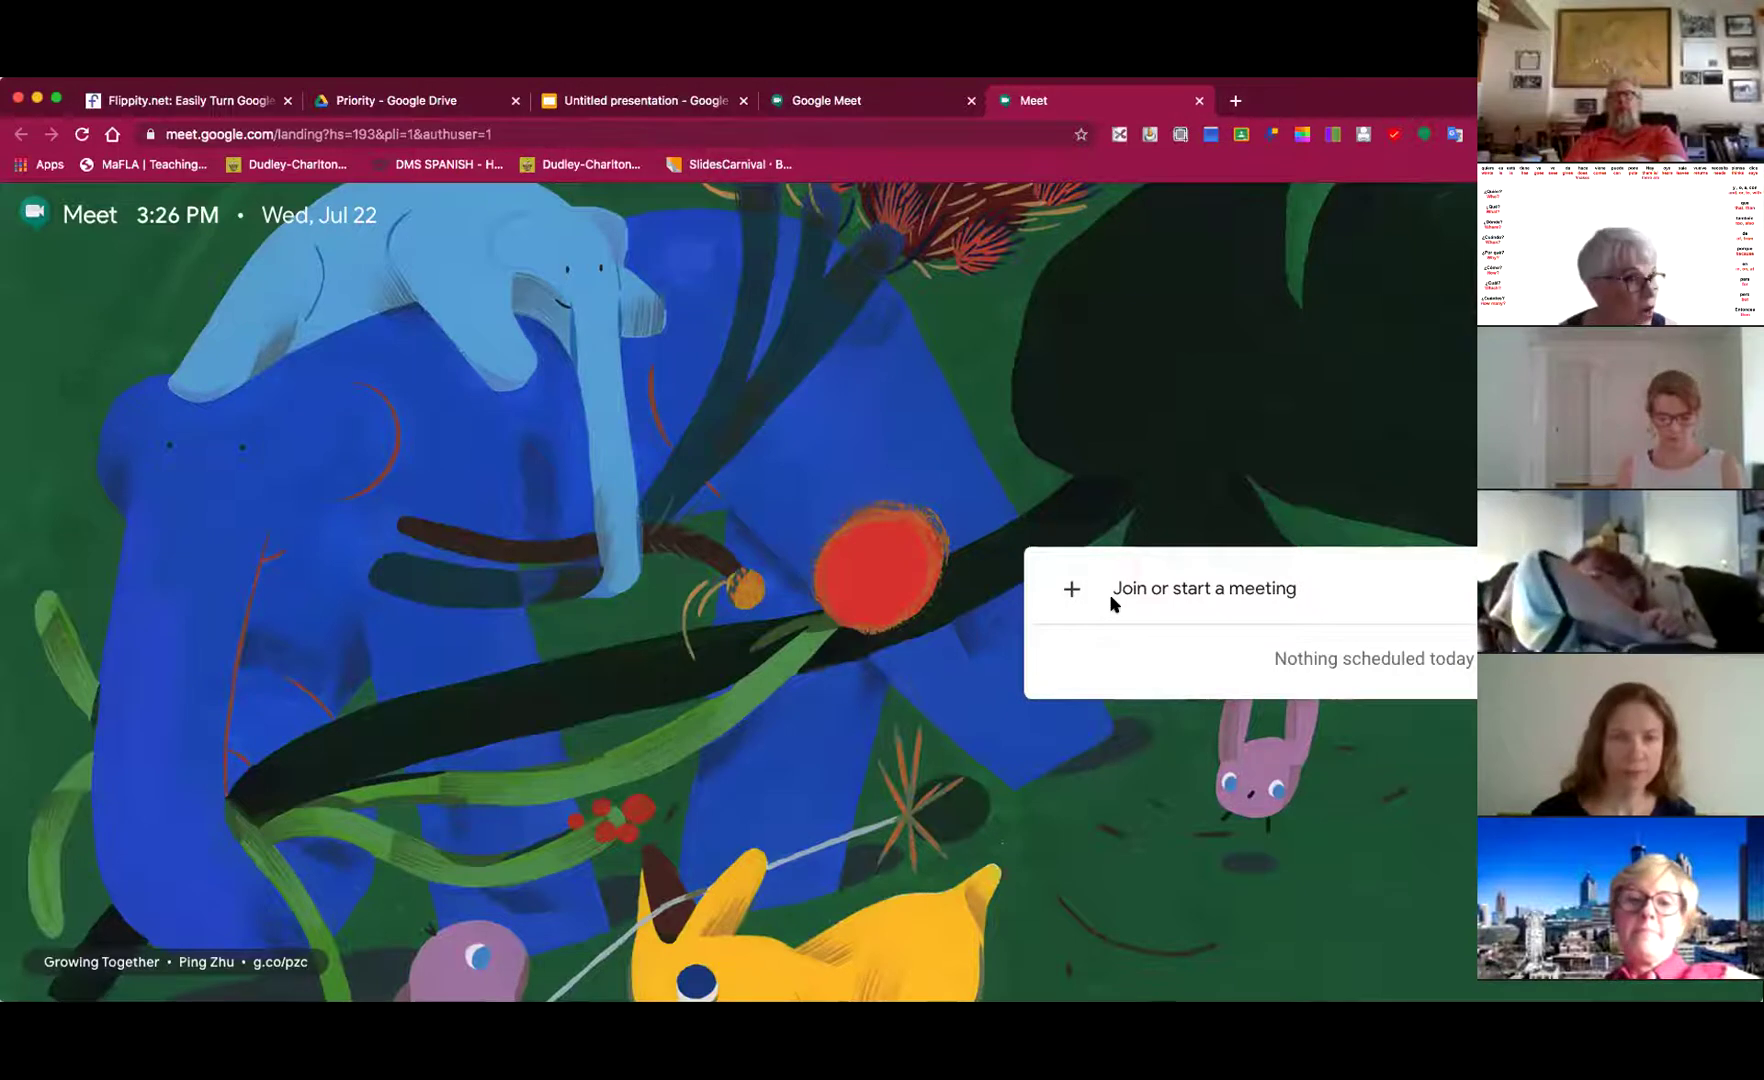
- In Google Meet, start and join a new meeting using the host's first name as nickname, and dismiss the joining information
{"action": "left_click", "coordinate": [1110, 597]}
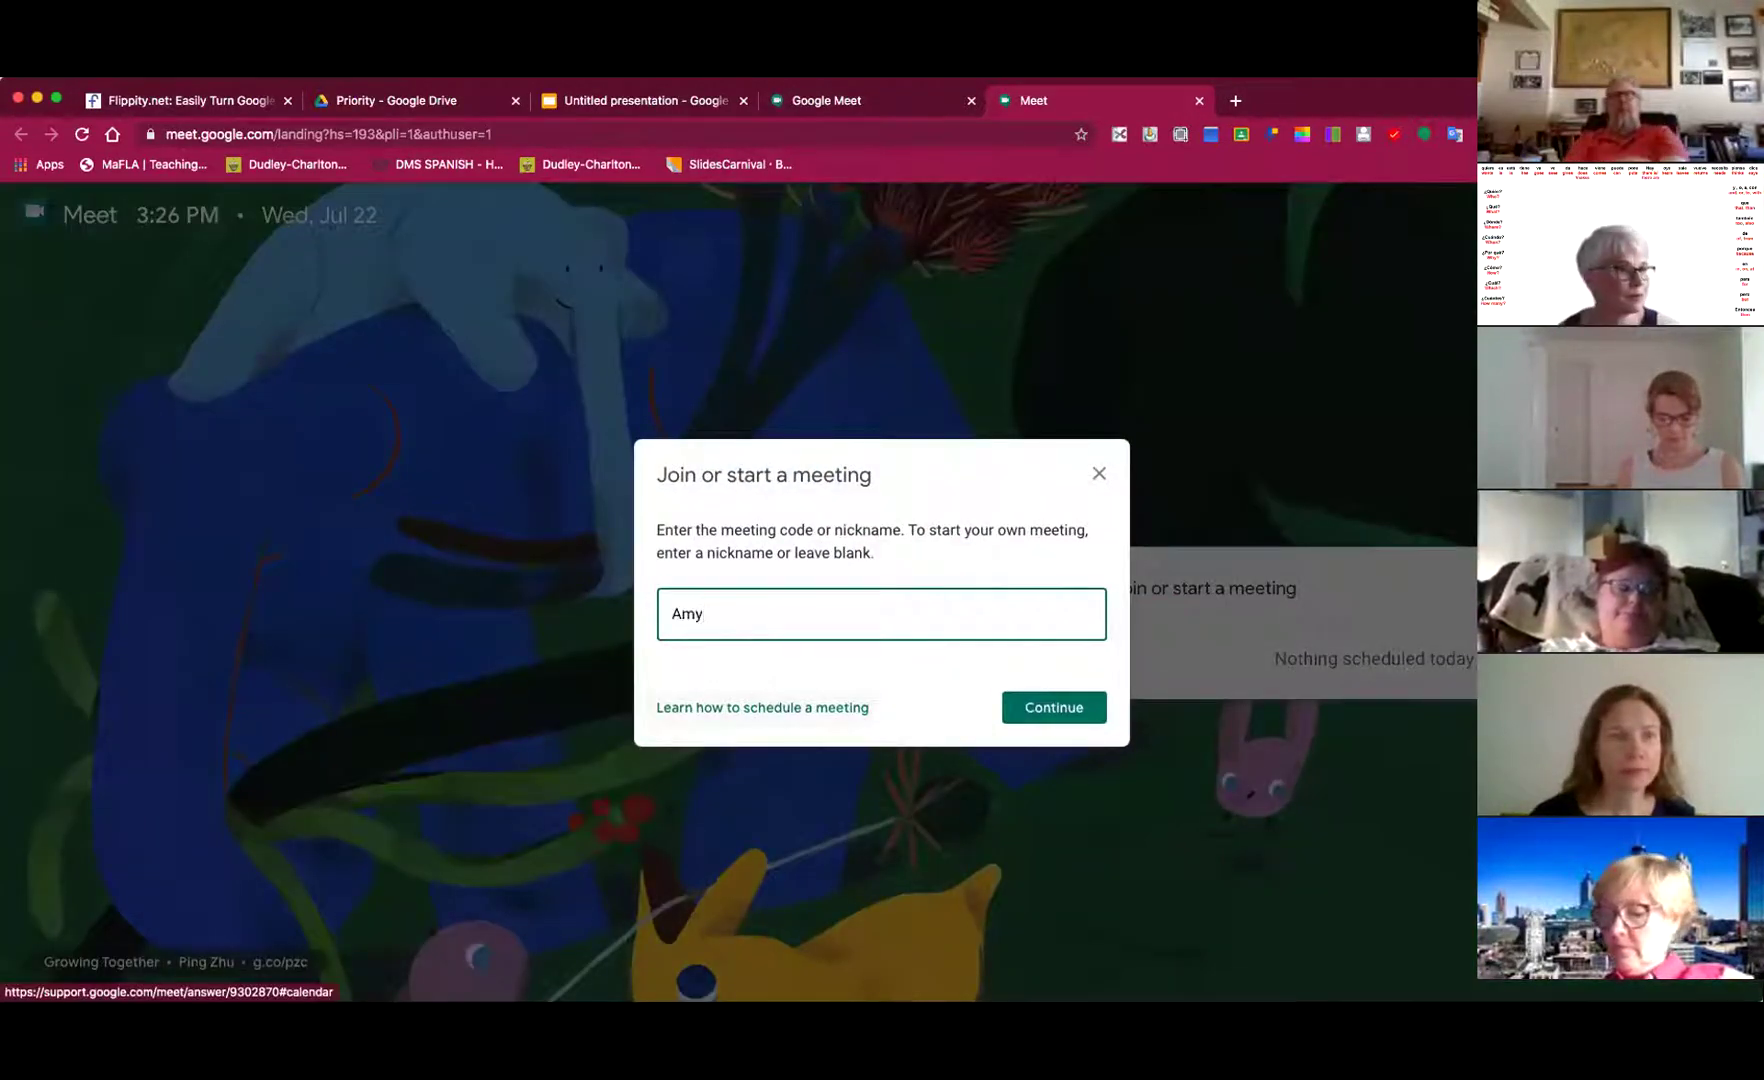
{"action": "left_click", "coordinate": [1052, 710]}
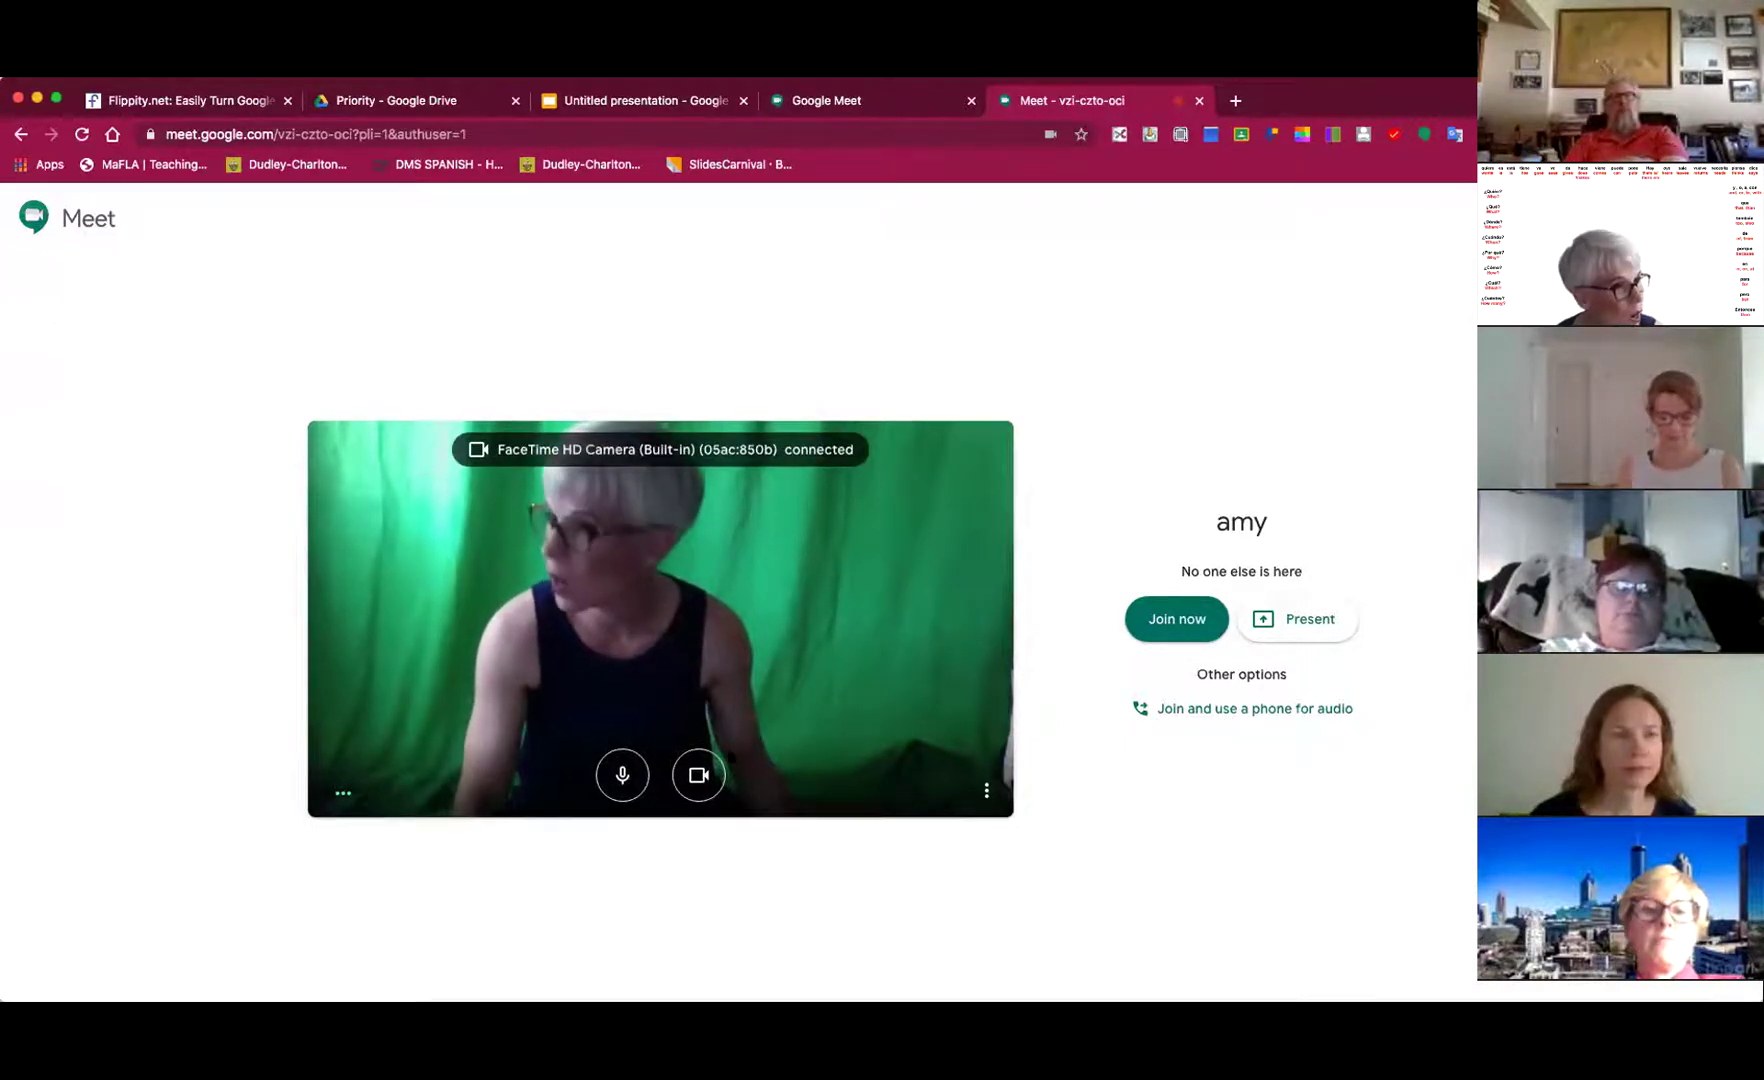
{"action": "left_click", "coordinate": [1134, 622]}
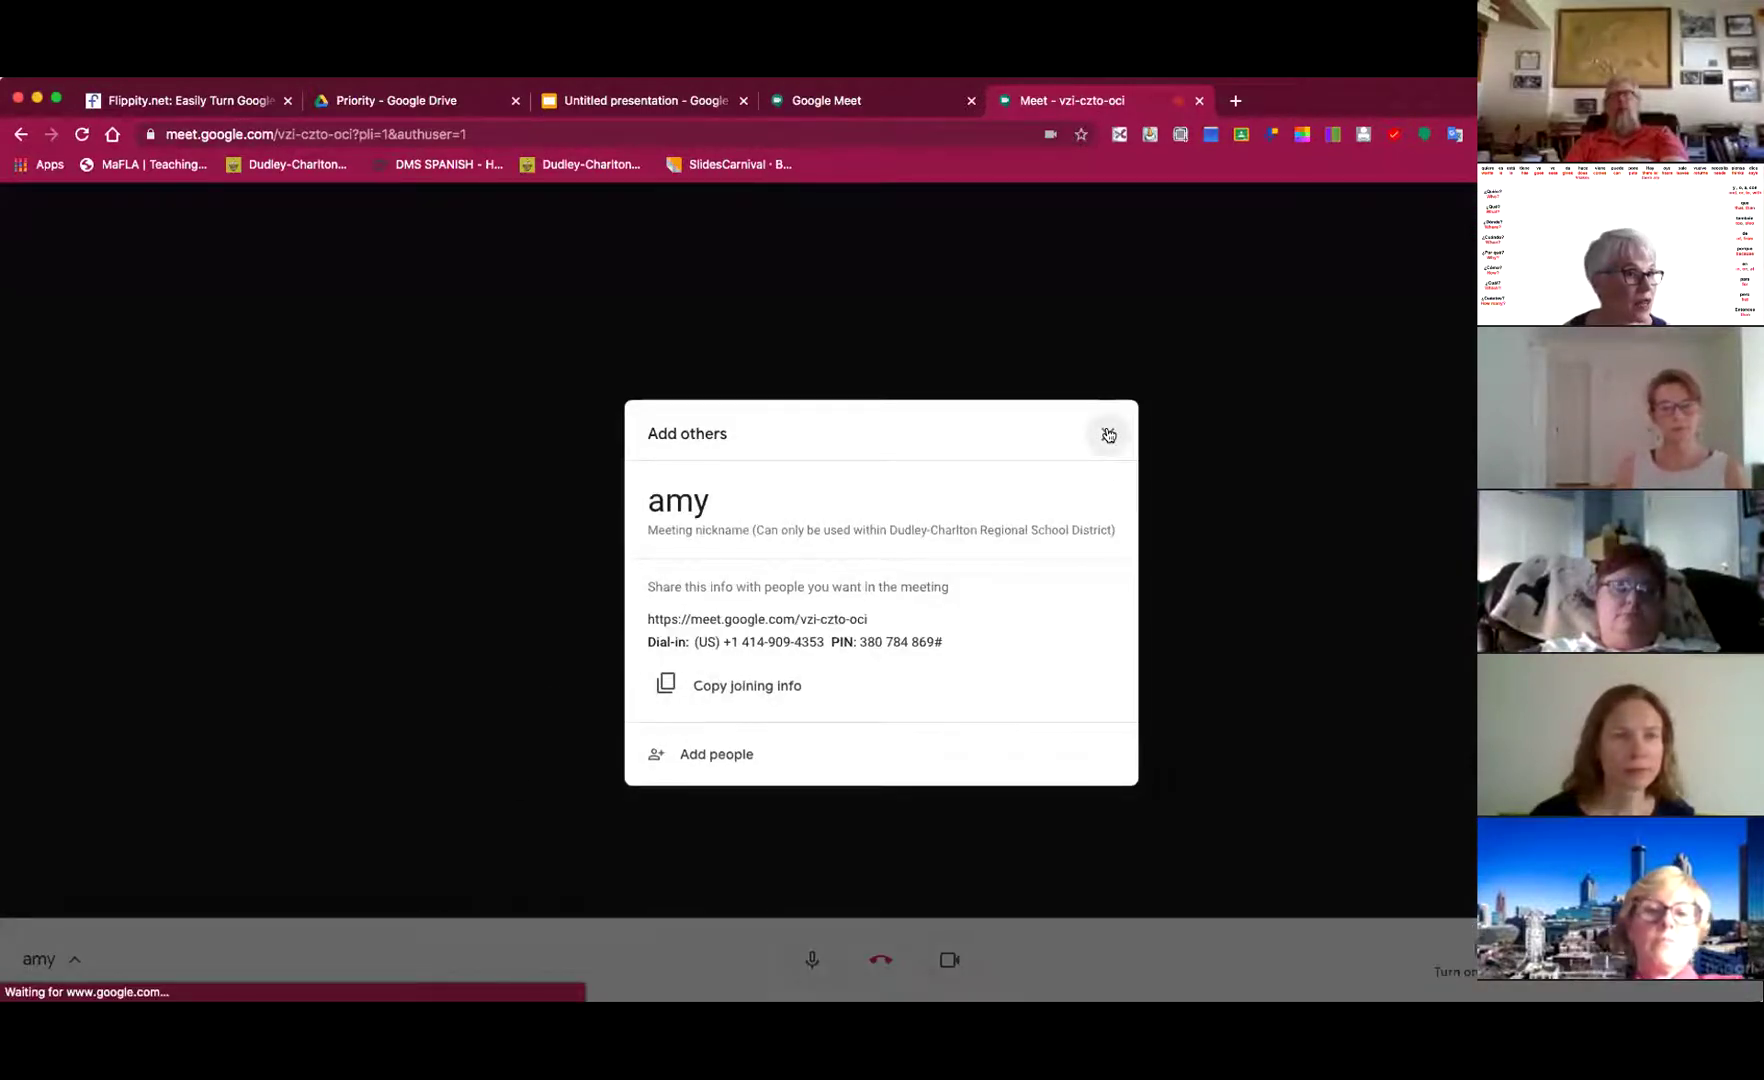
{"action": "left_click", "coordinate": [1108, 435]}
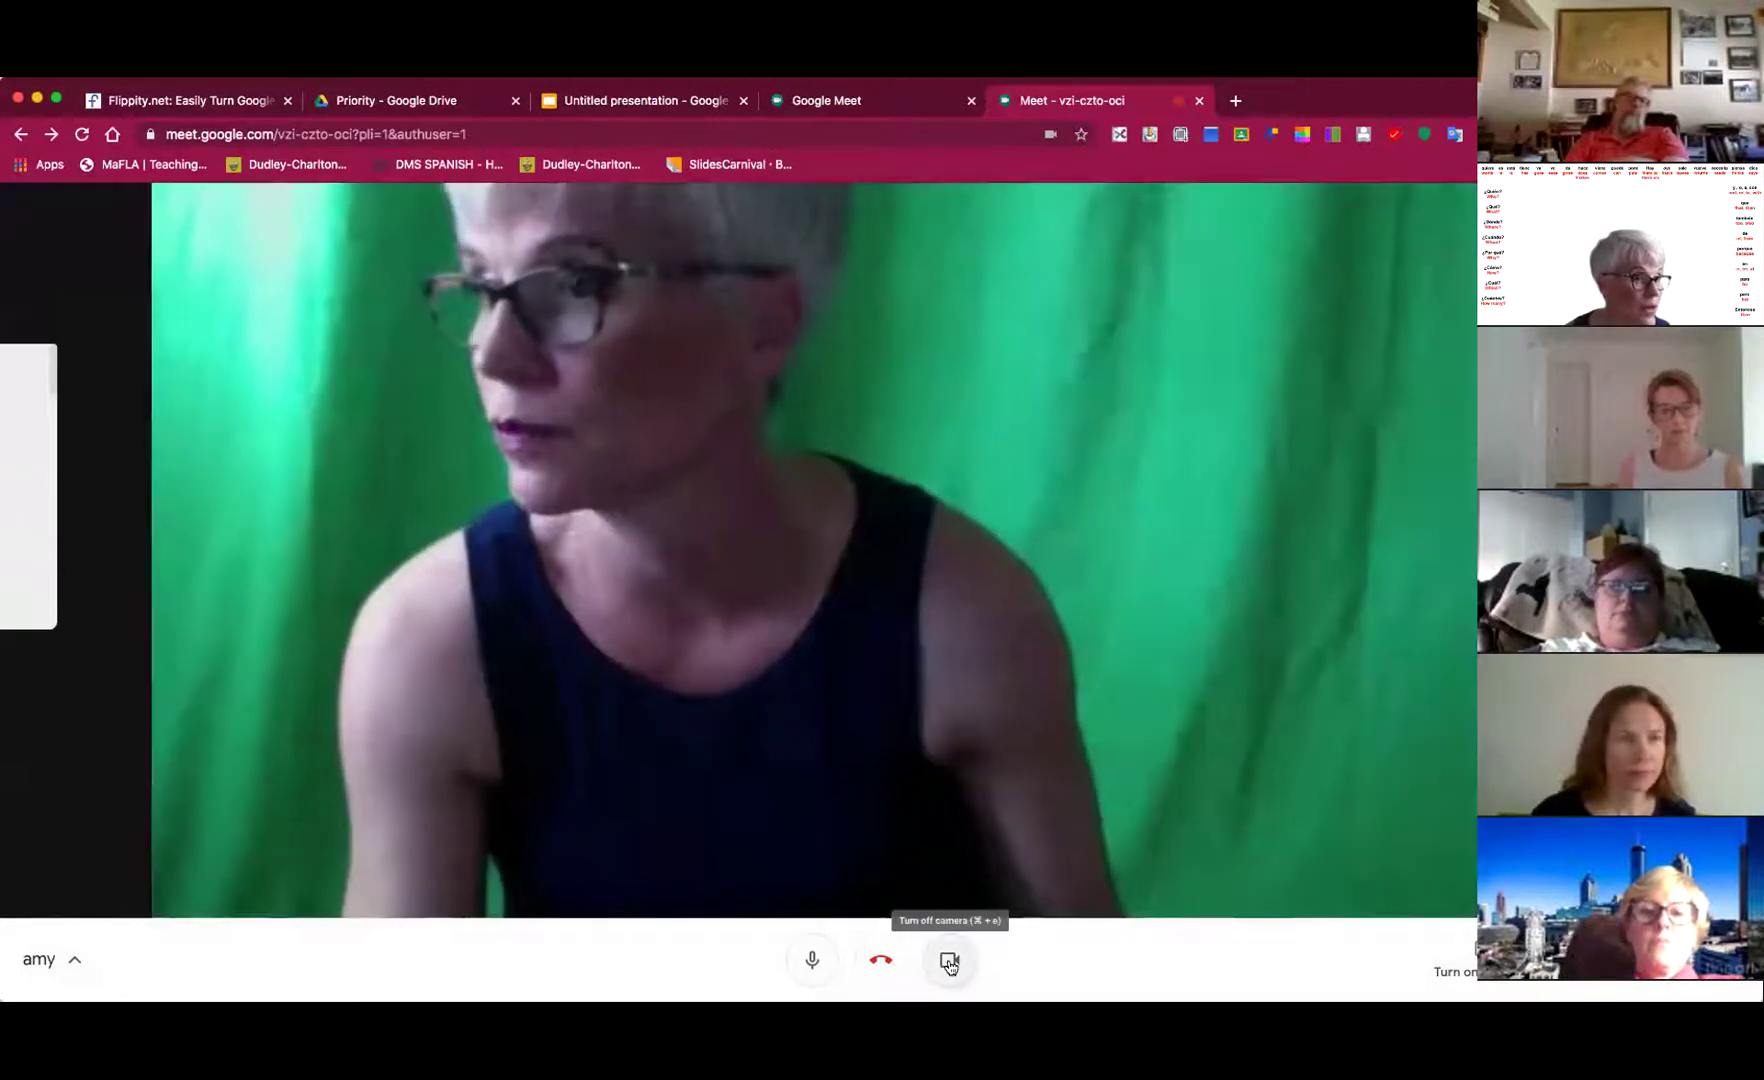
- Turn the meeting camera off and on again, and switch the video source to the C922 Pro Stream Webcam
{"action": "left_click", "coordinate": [949, 961]}
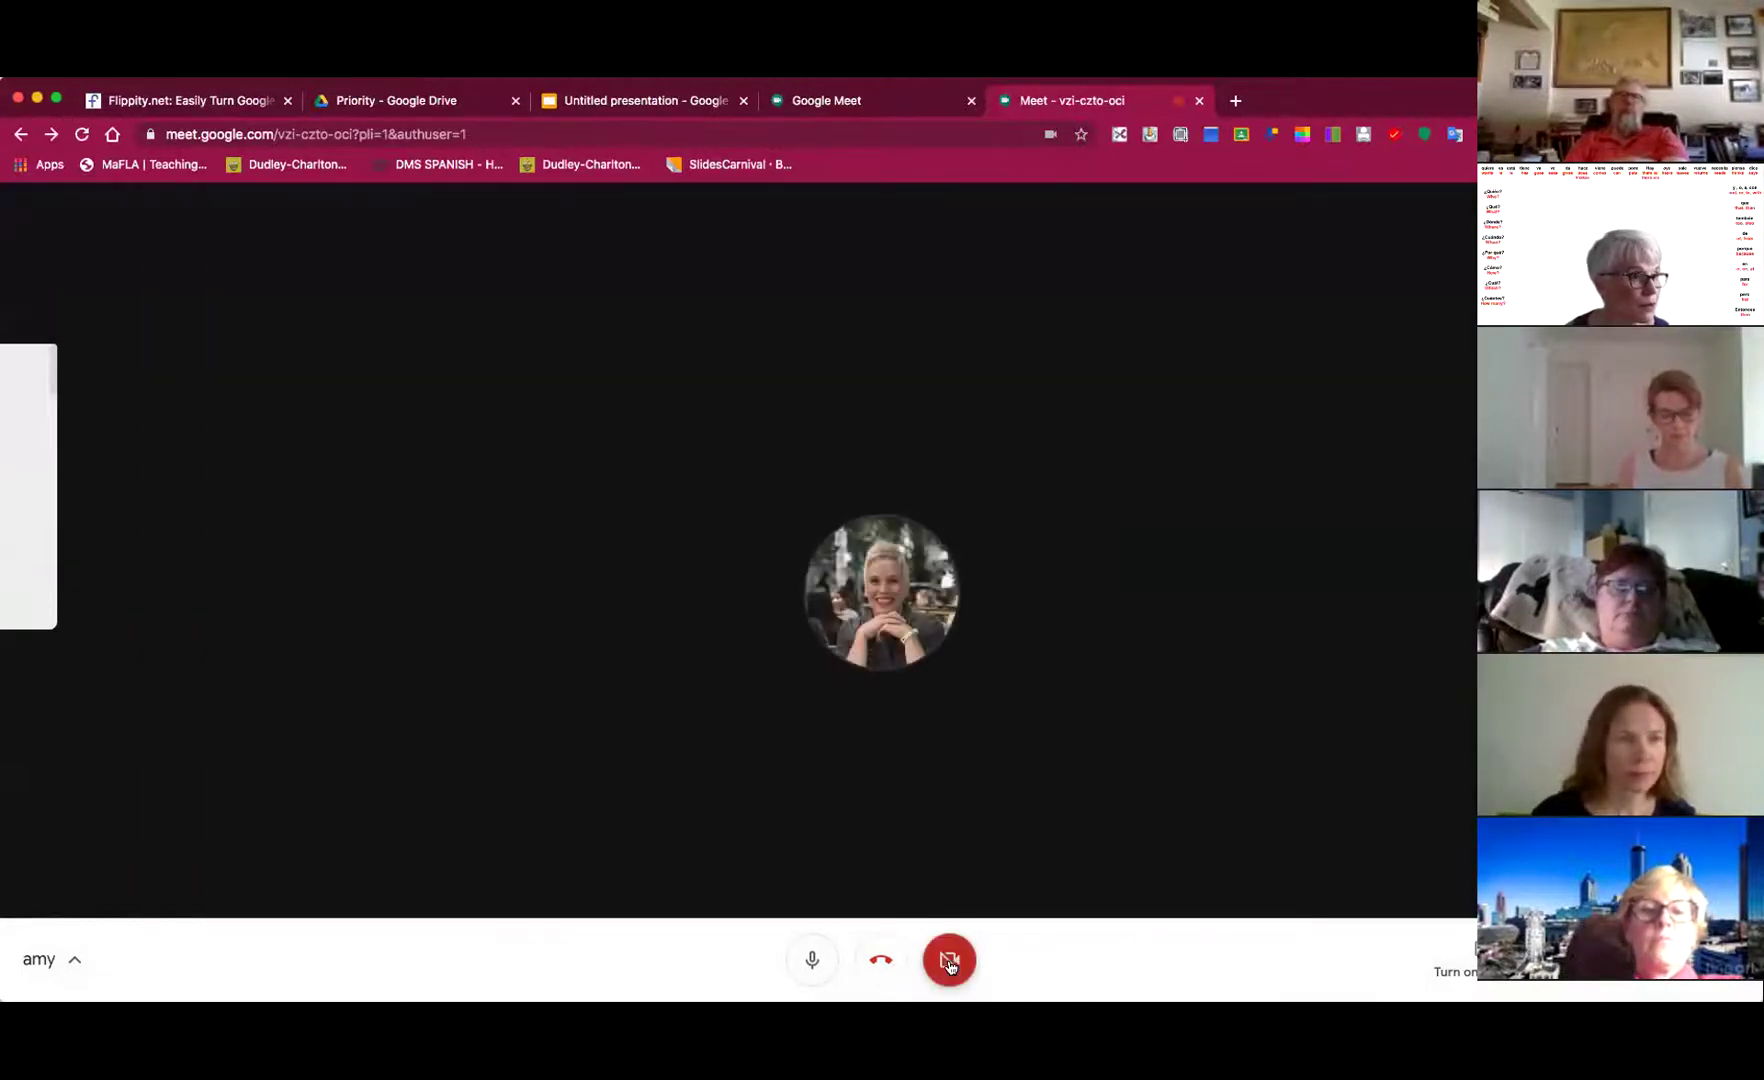
{"action": "left_click", "coordinate": [949, 961]}
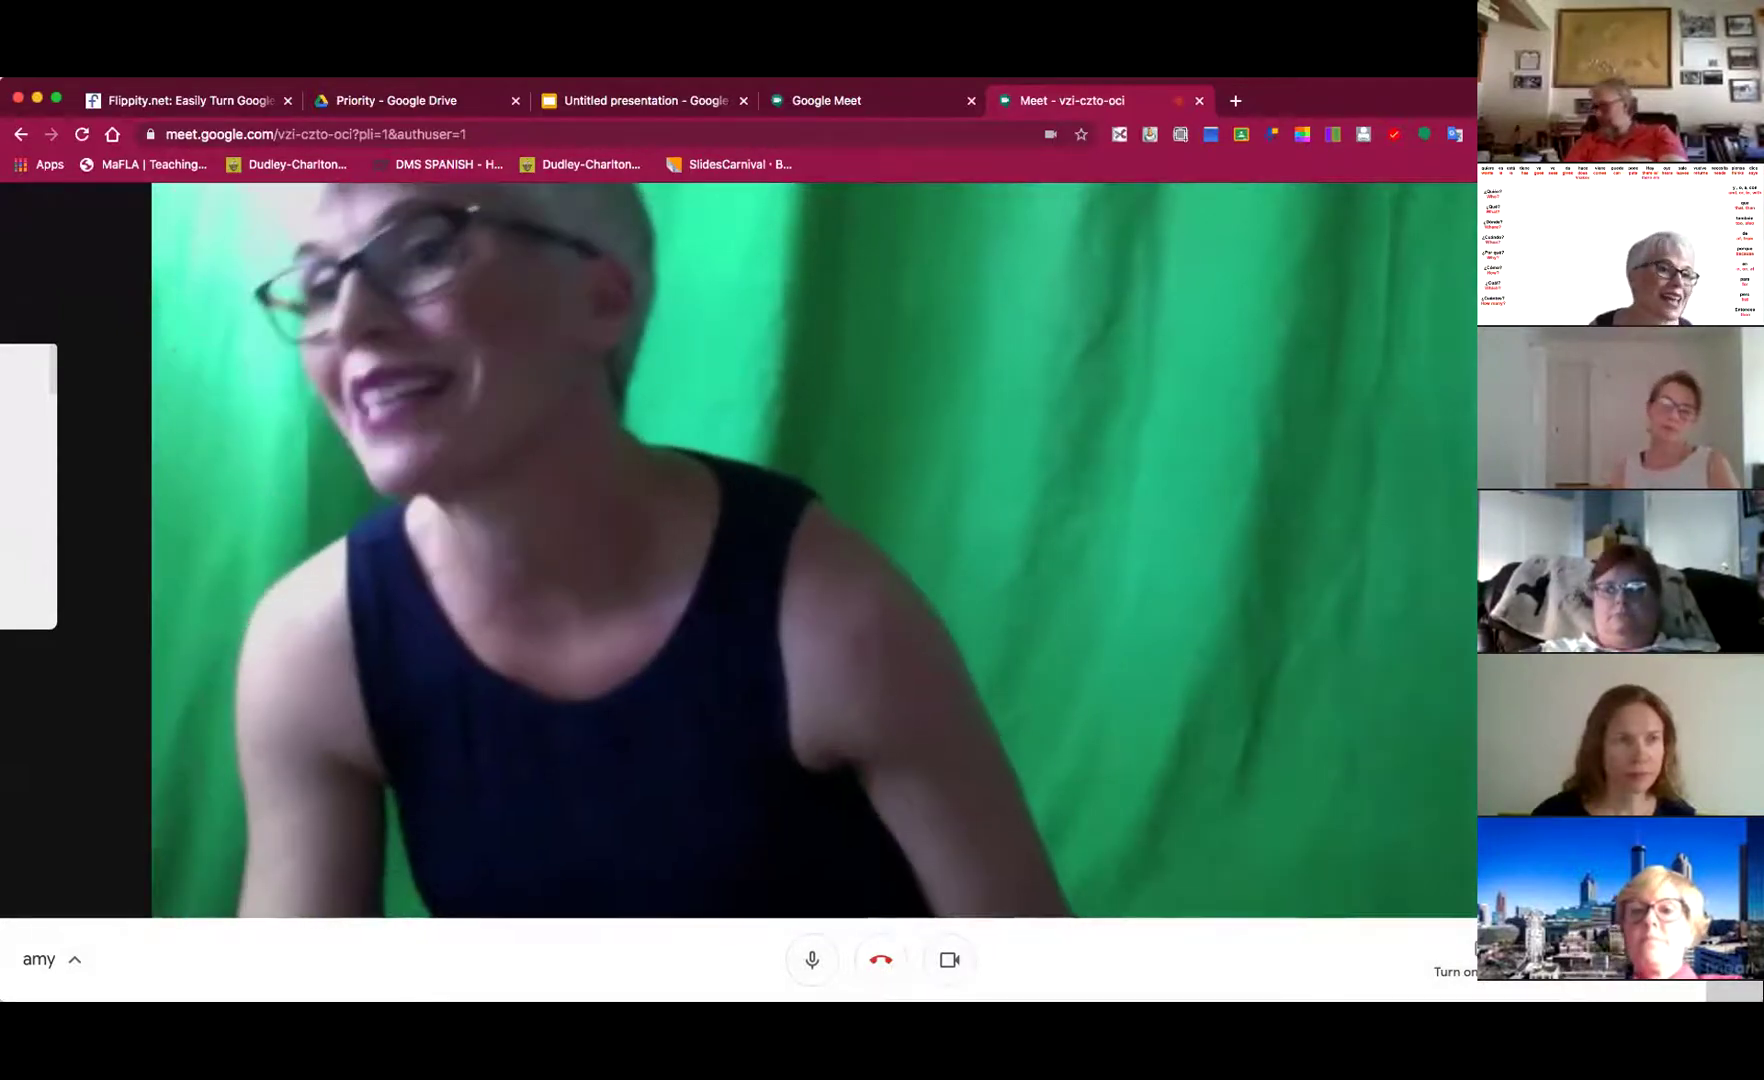
{"action": "left_click", "coordinate": [1600, 690]}
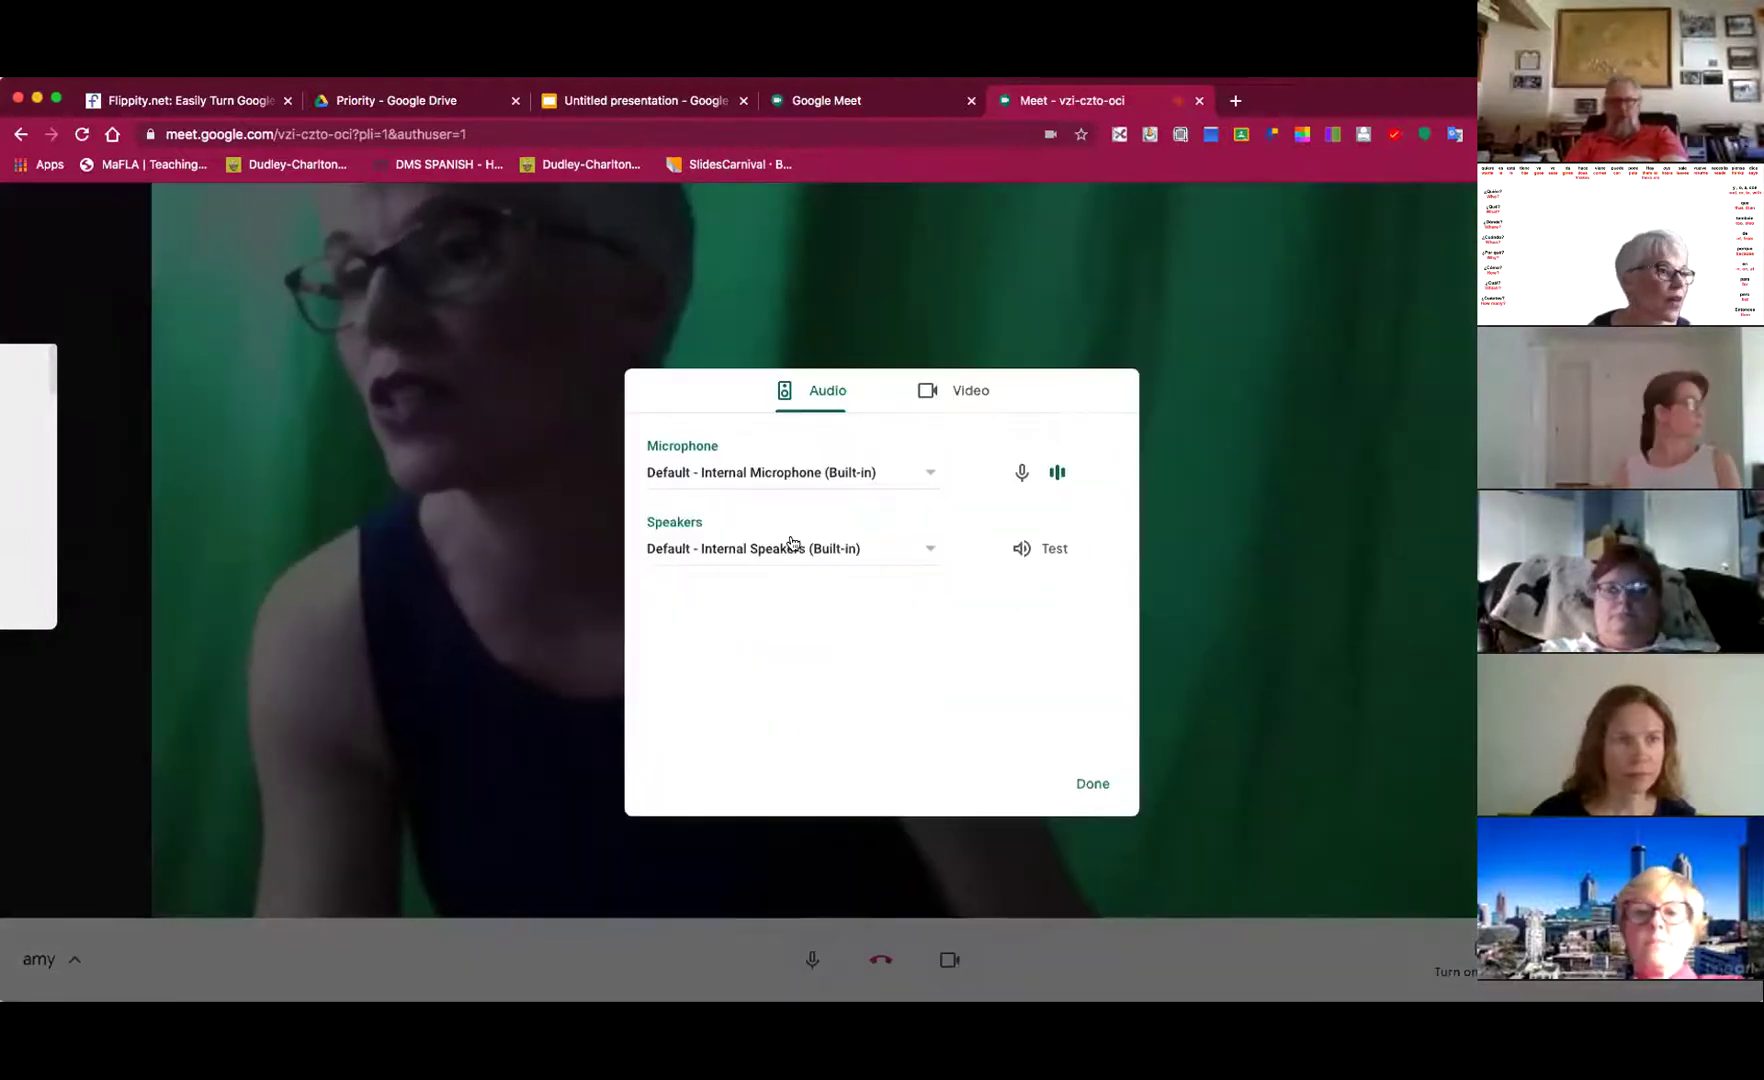
{"action": "left_click", "coordinate": [966, 392]}
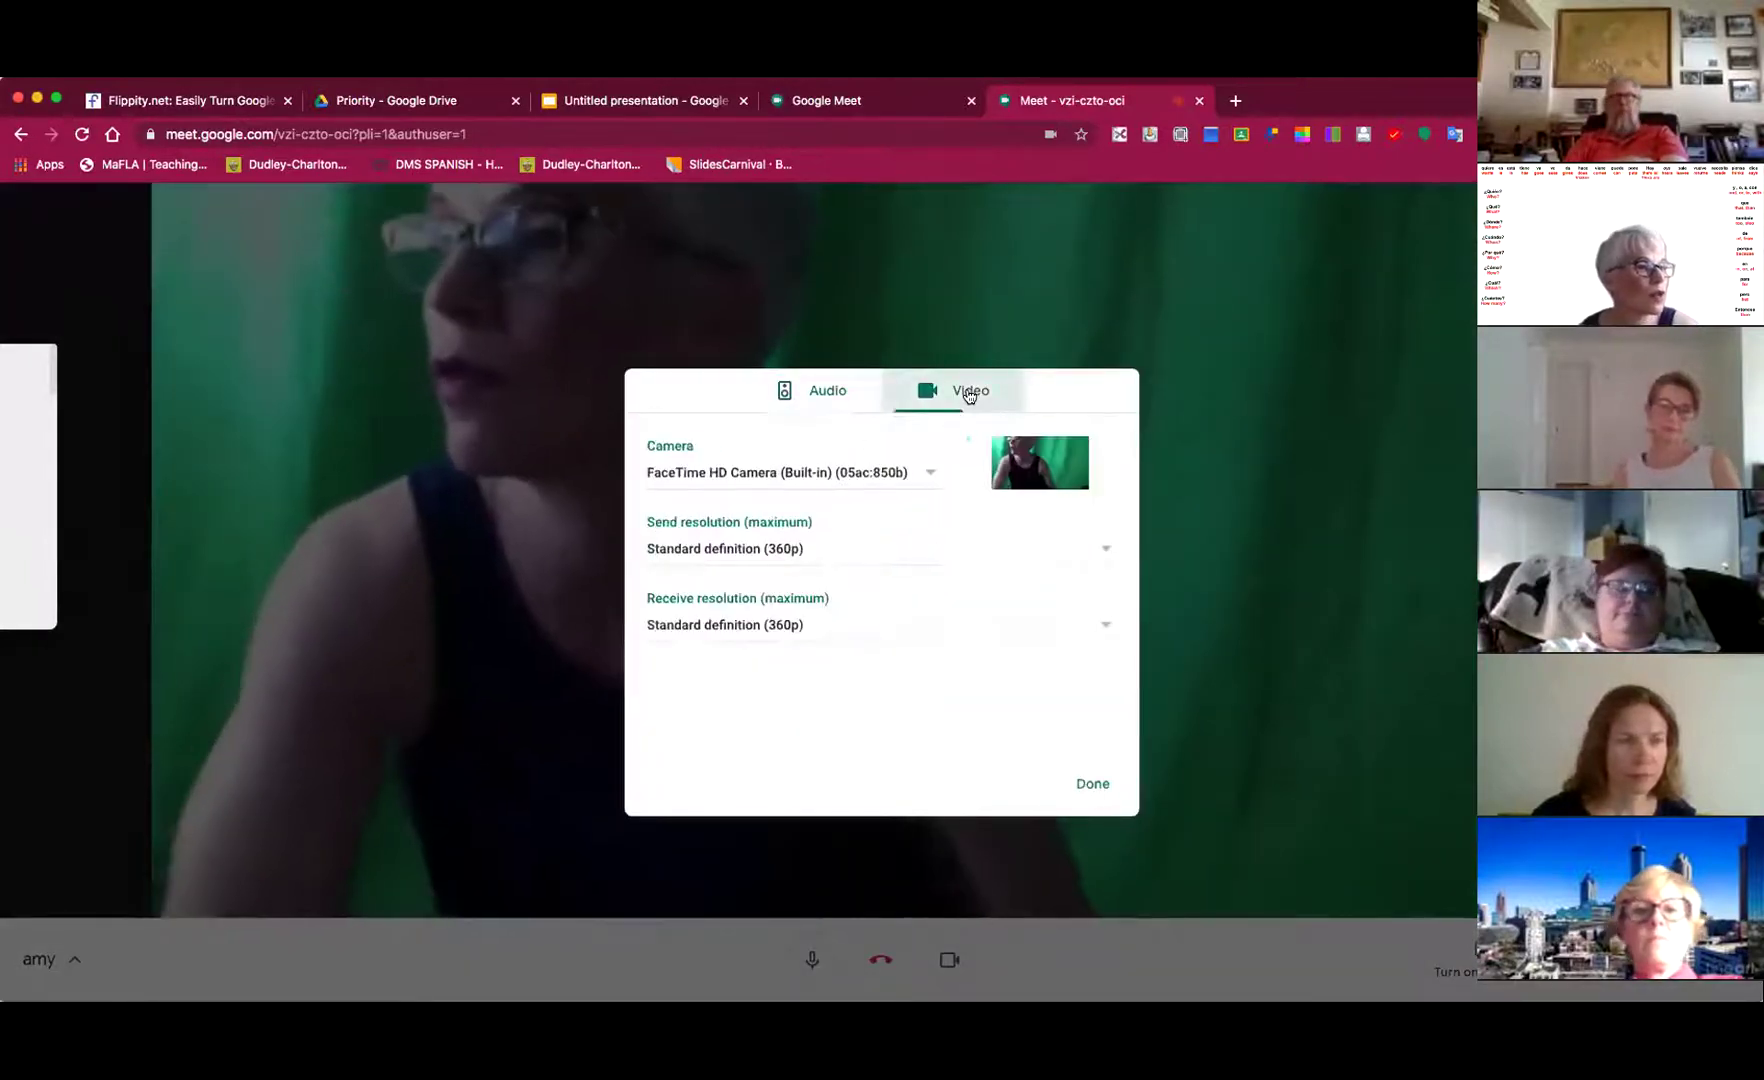
{"action": "left_click", "coordinate": [876, 473]}
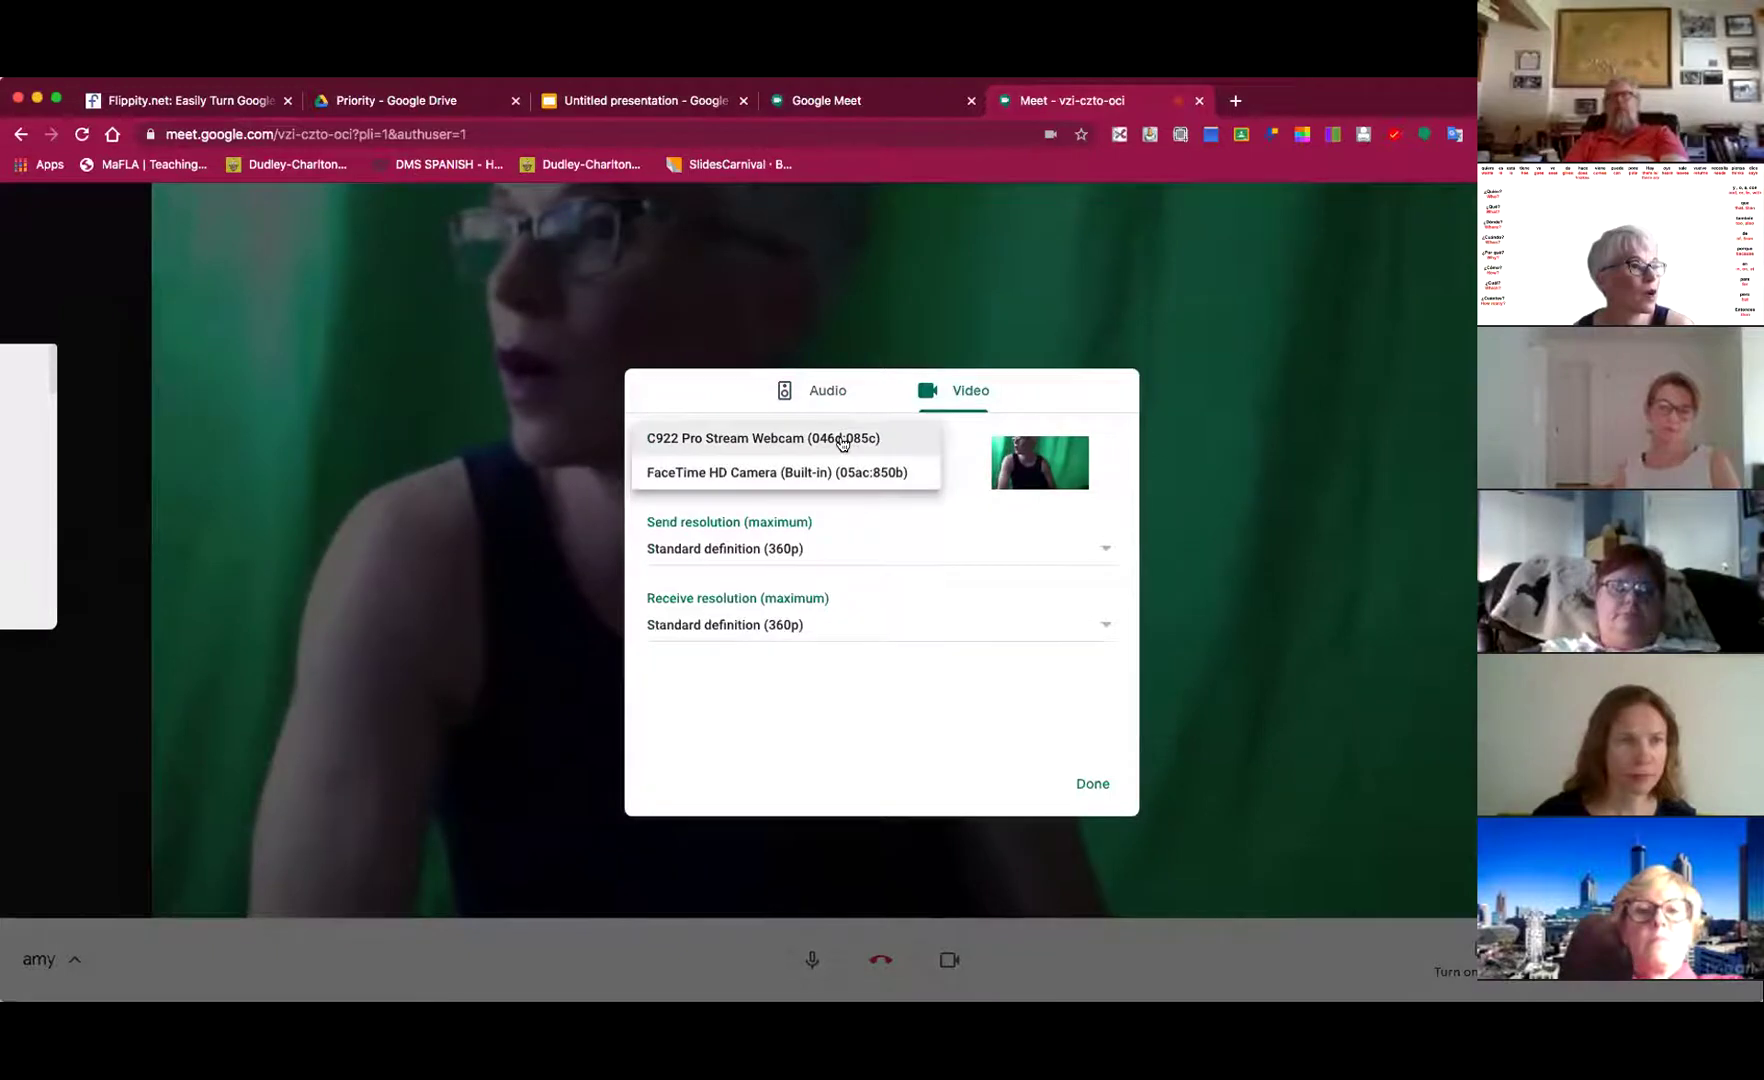
{"action": "left_click", "coordinate": [854, 438]}
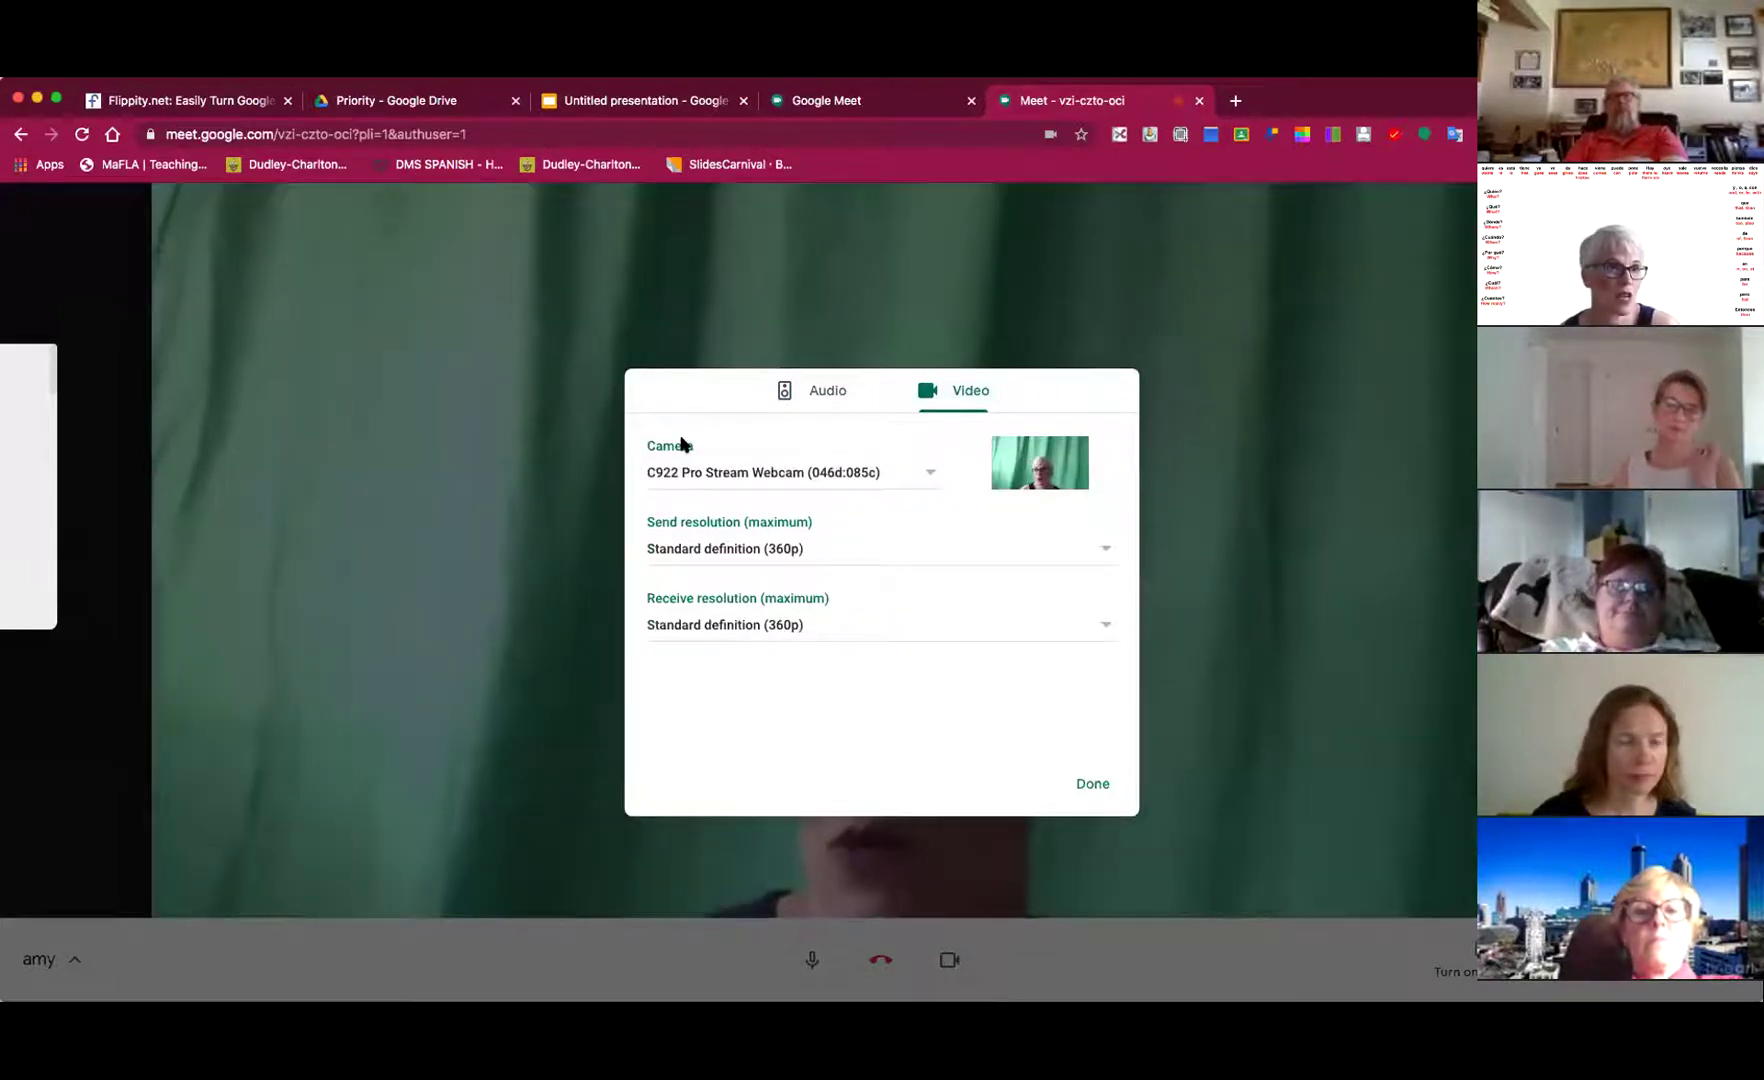
{"action": "left_click", "coordinate": [1085, 790]}
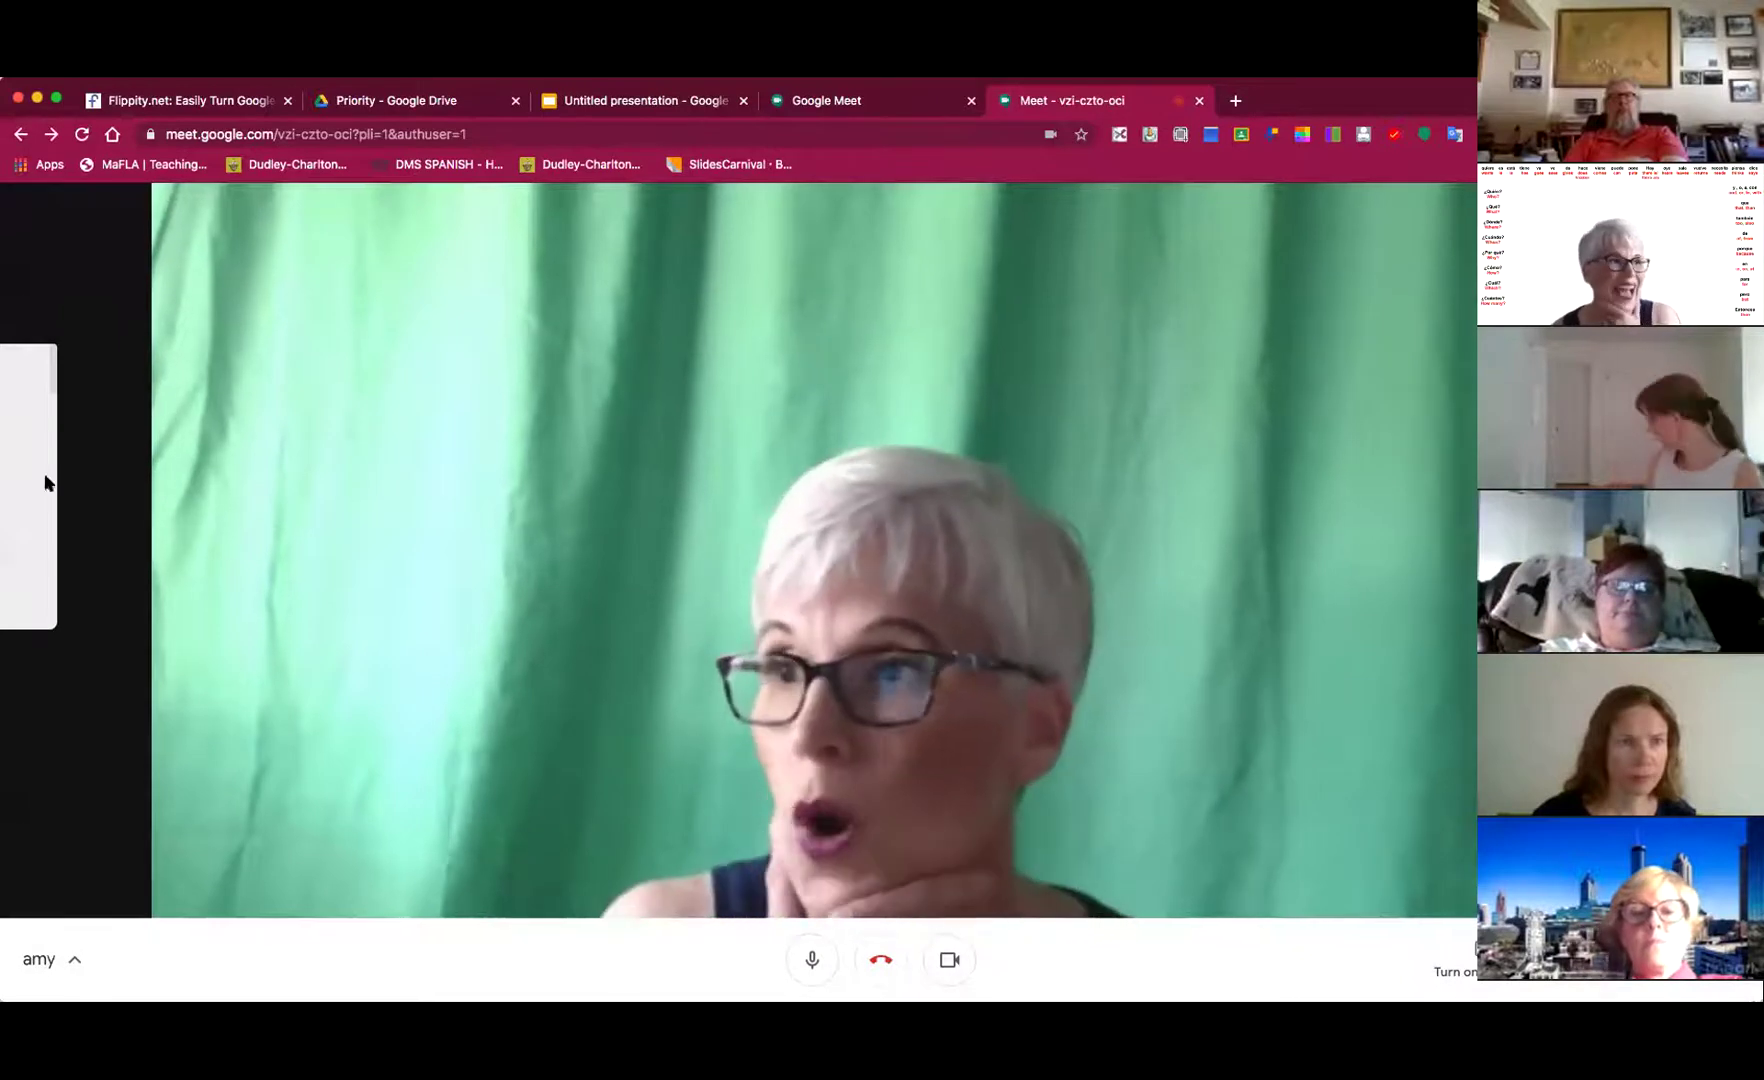
- Open the kapwing.com website in a new browser tab
{"action": "mouse_move", "coordinate": [43, 480]}
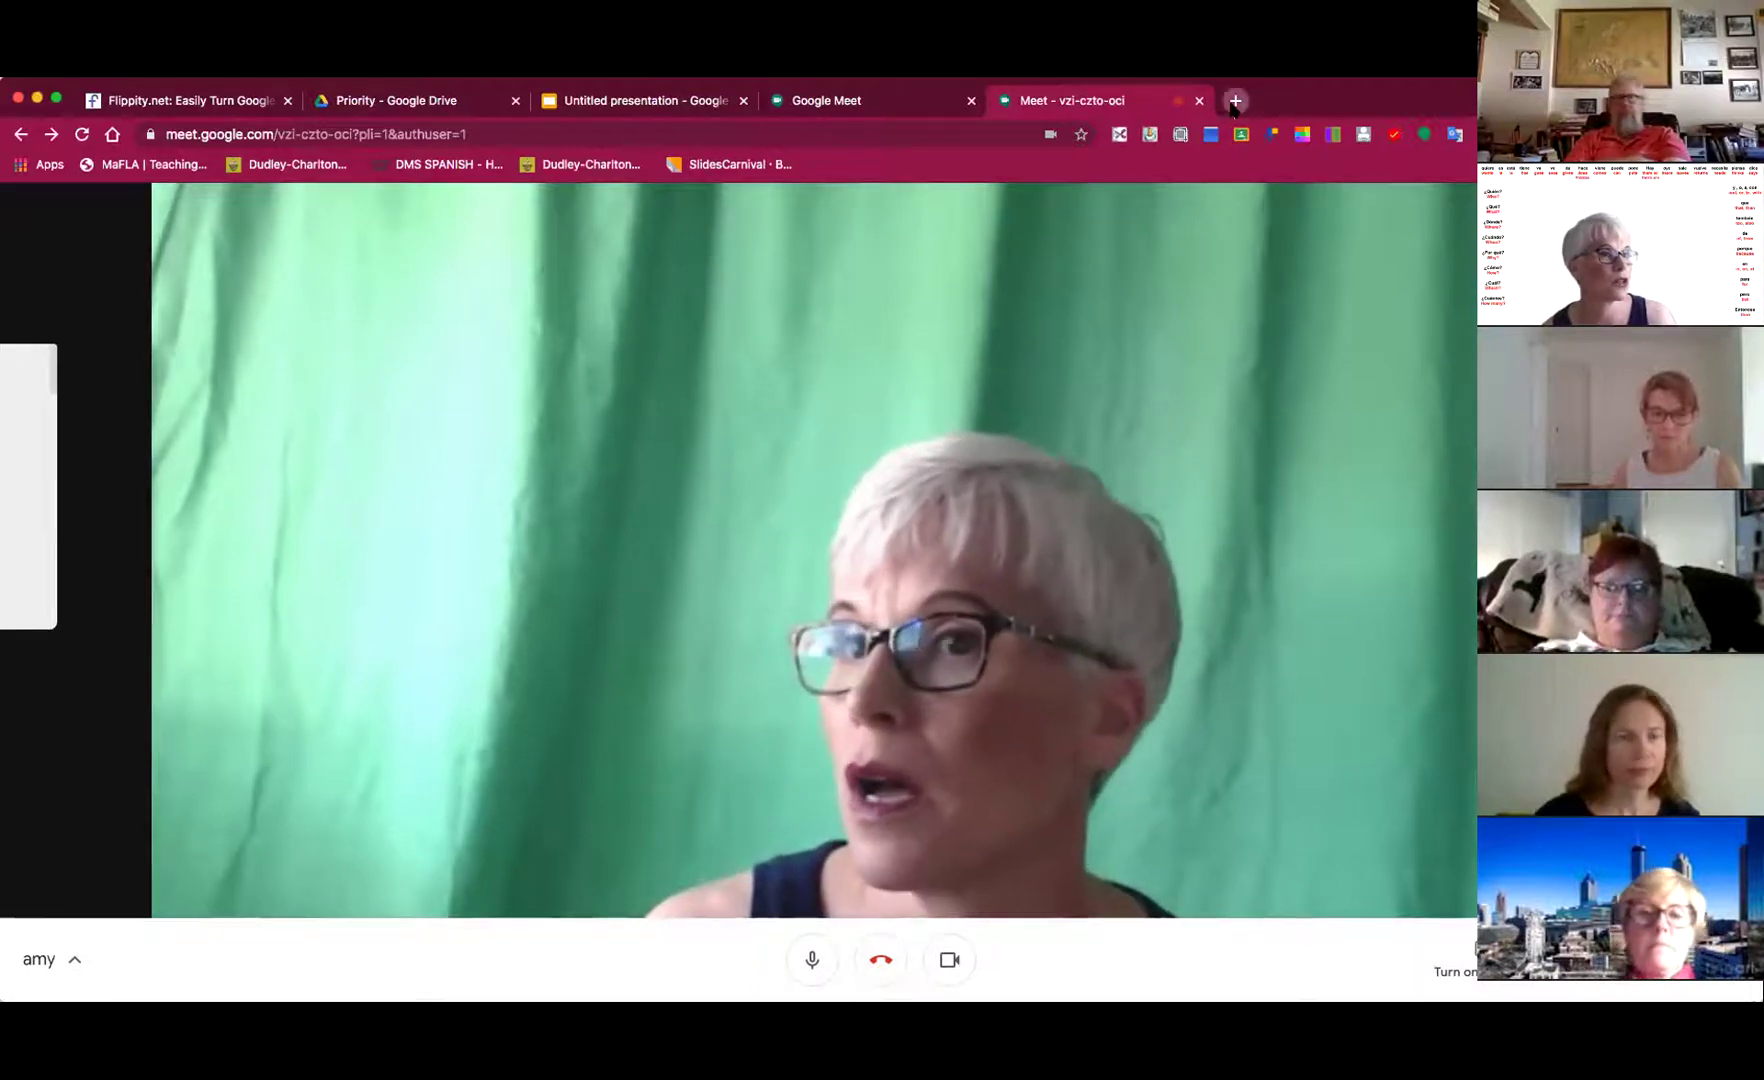
{"action": "left_click", "coordinate": [1235, 100]}
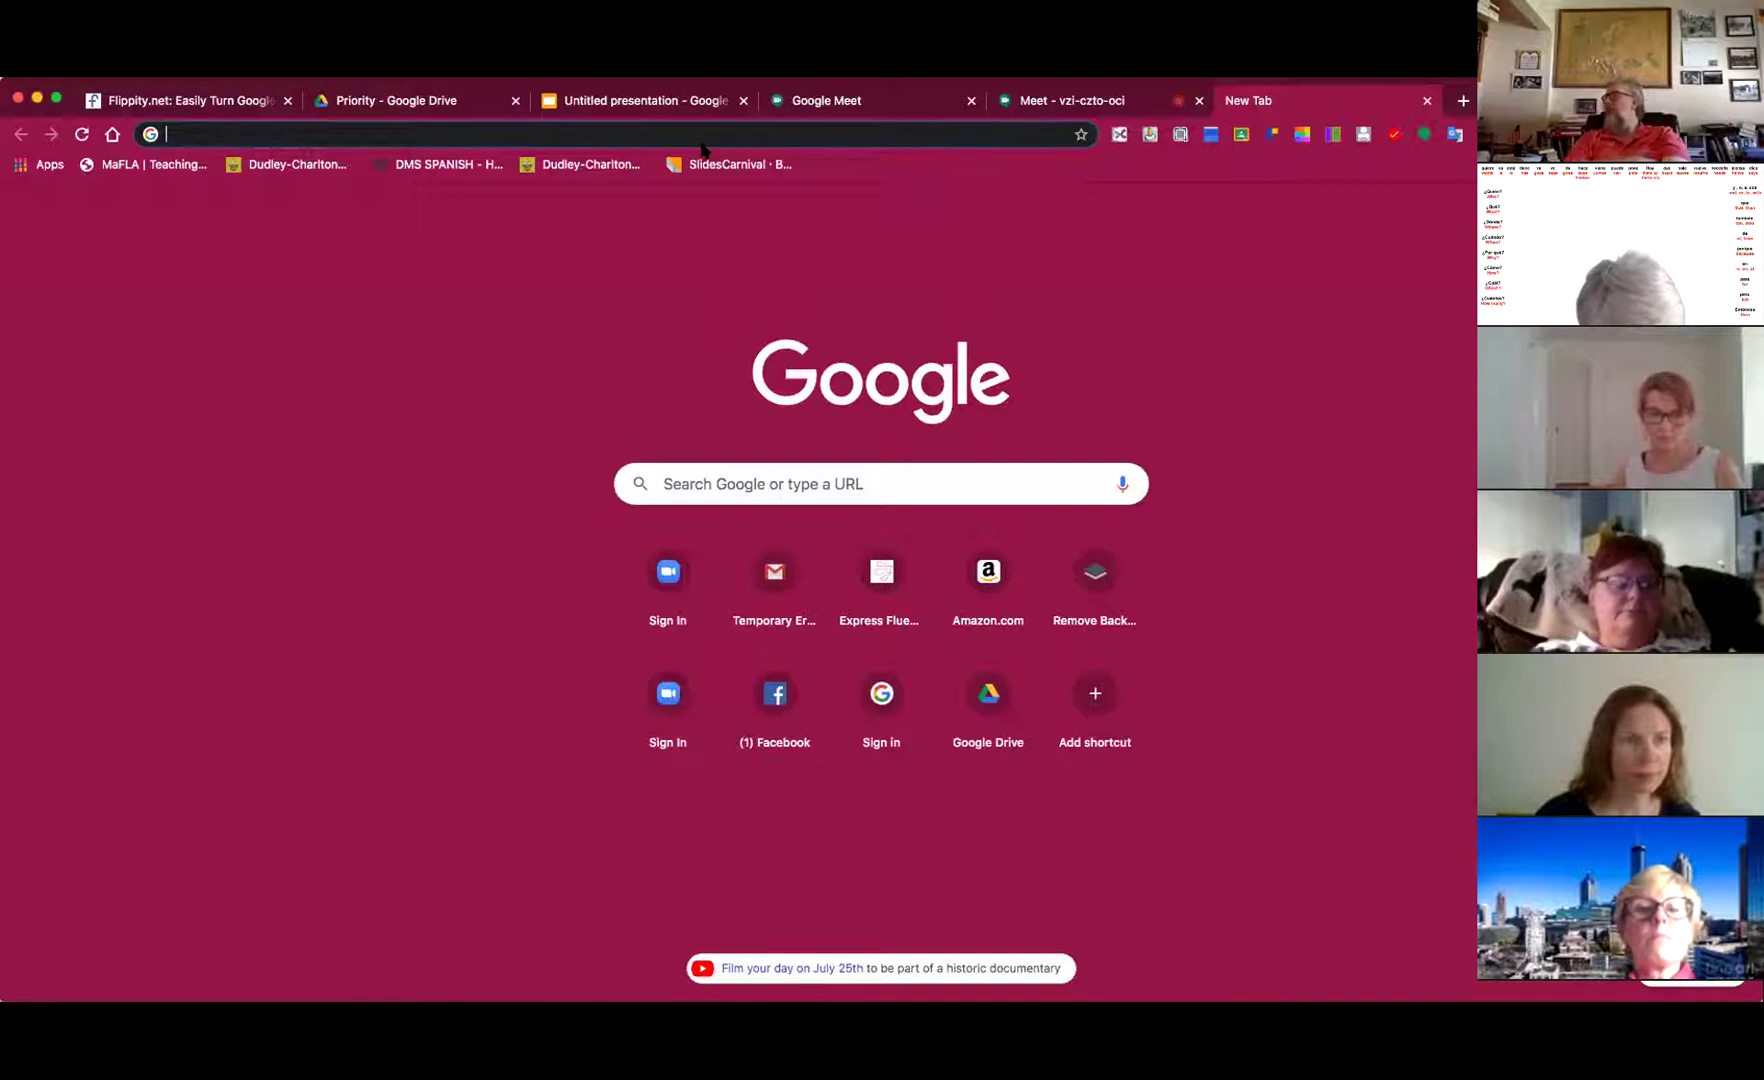
{"action": "type", "text": "kapwin"}
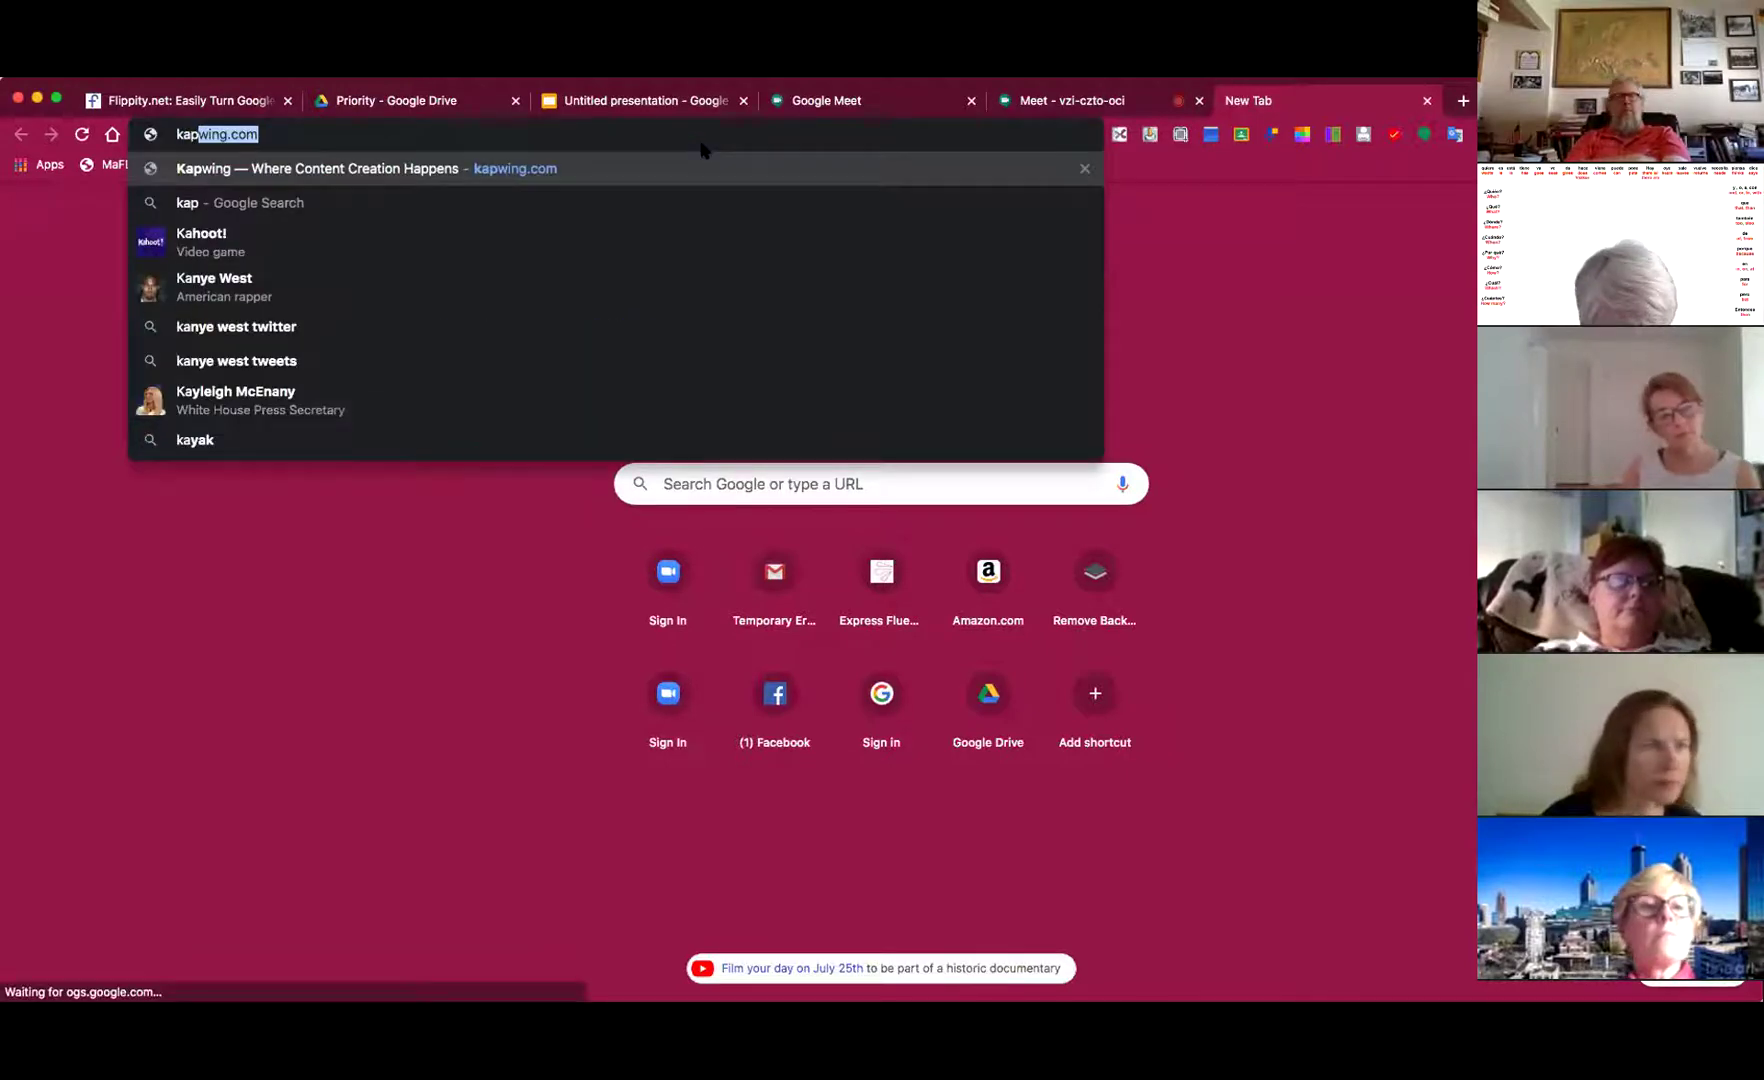
{"action": "type", "text": "g"}
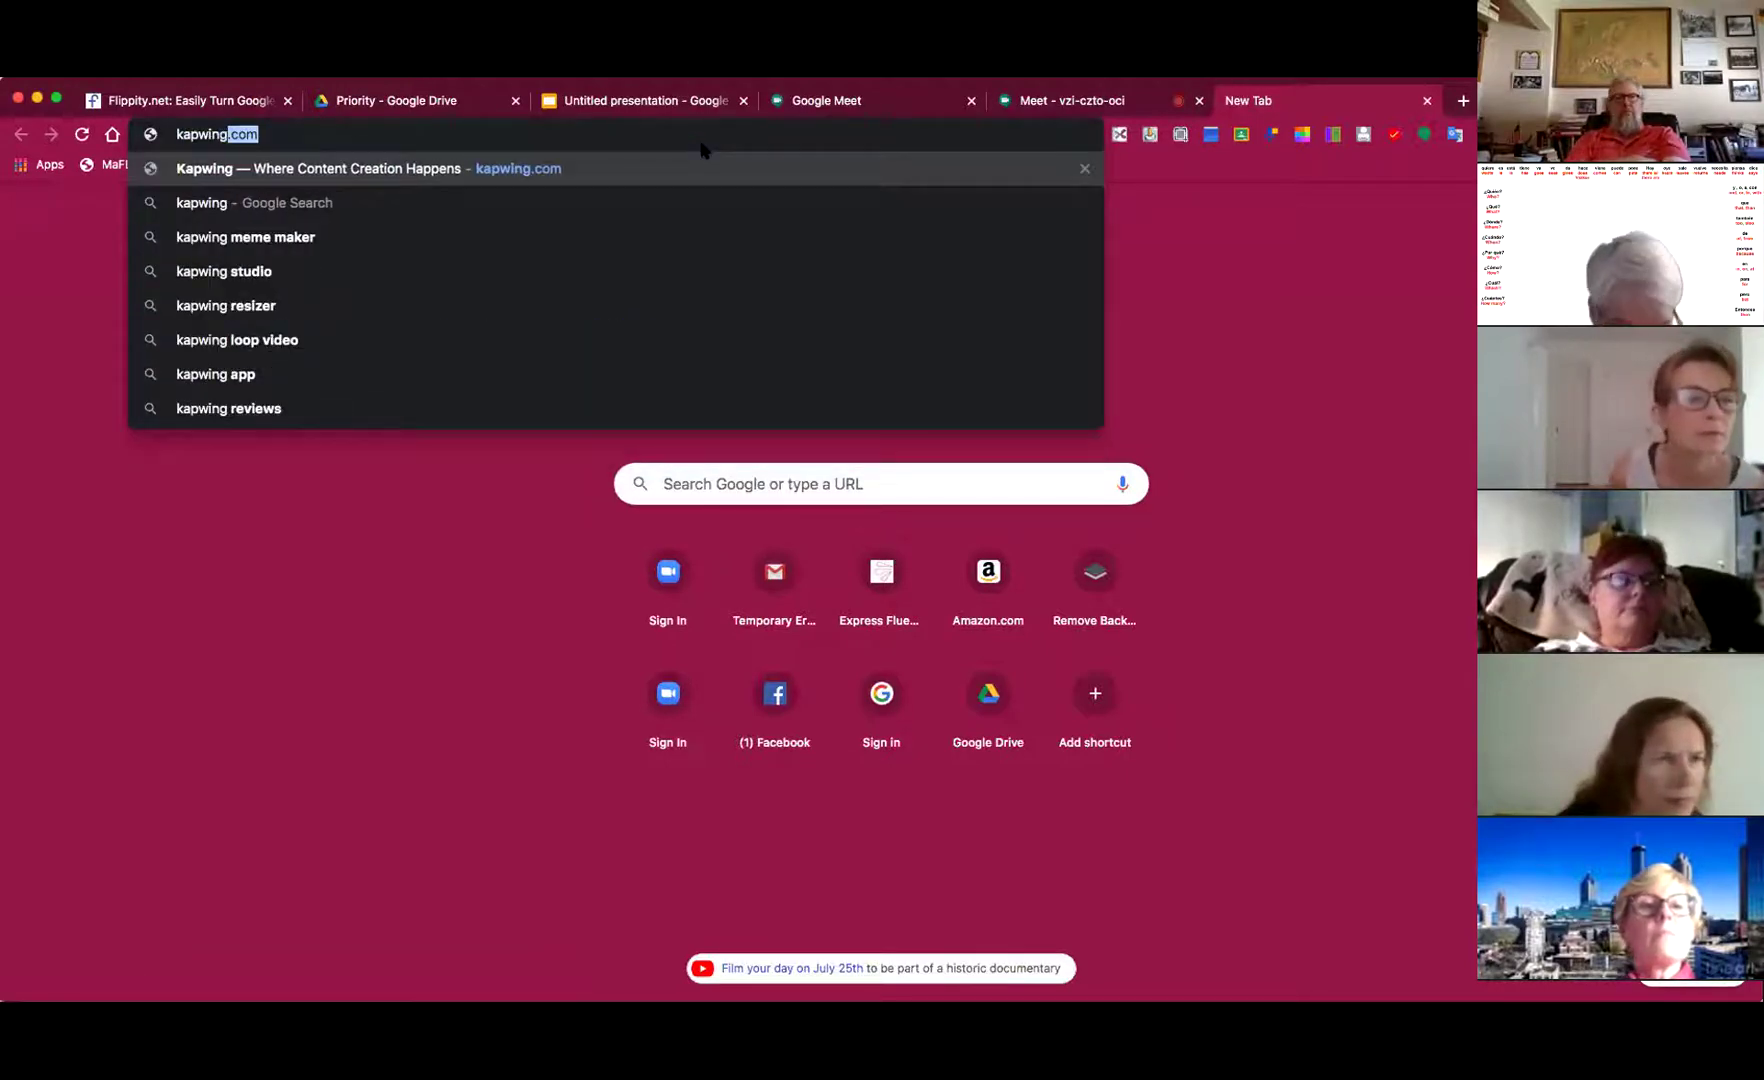
{"action": "key", "text": "Return"}
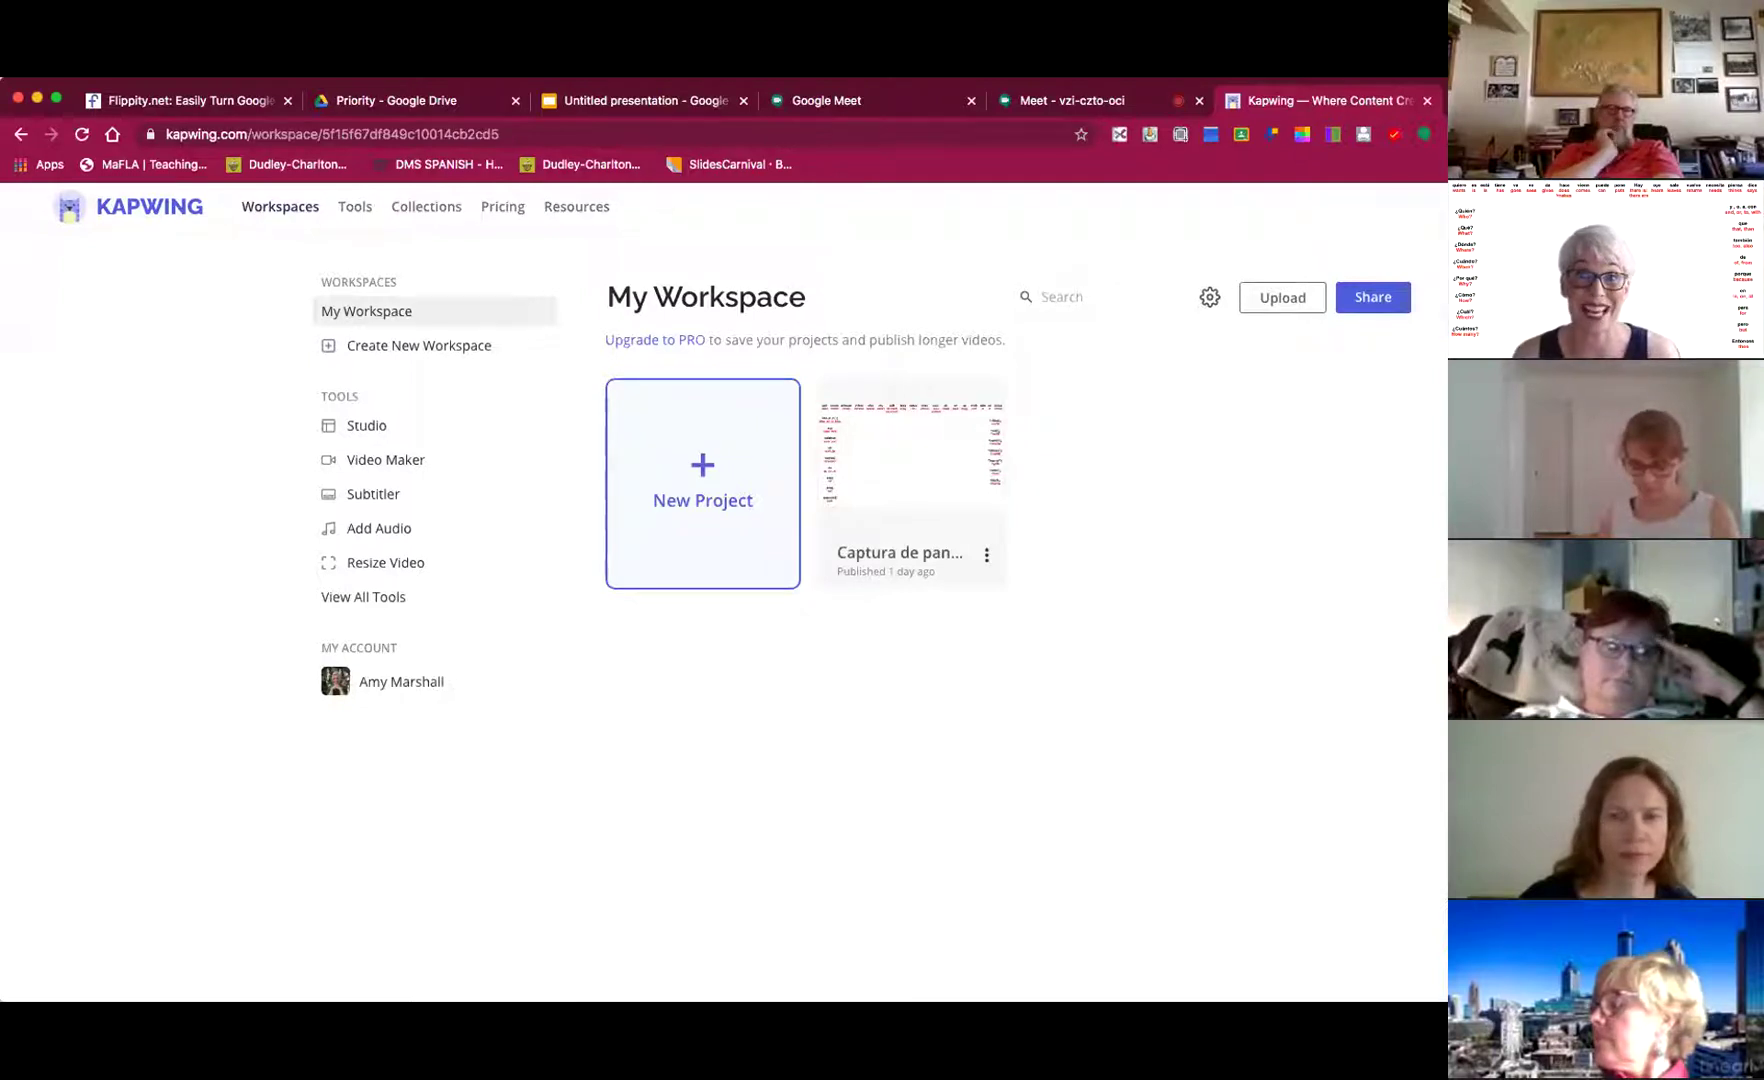
- Start a new Studio project and upload the "Captura de pantalla...14.48.36" image from the OBS SCREENSHOTS folder in Documents
{"action": "left_click", "coordinate": [690, 489]}
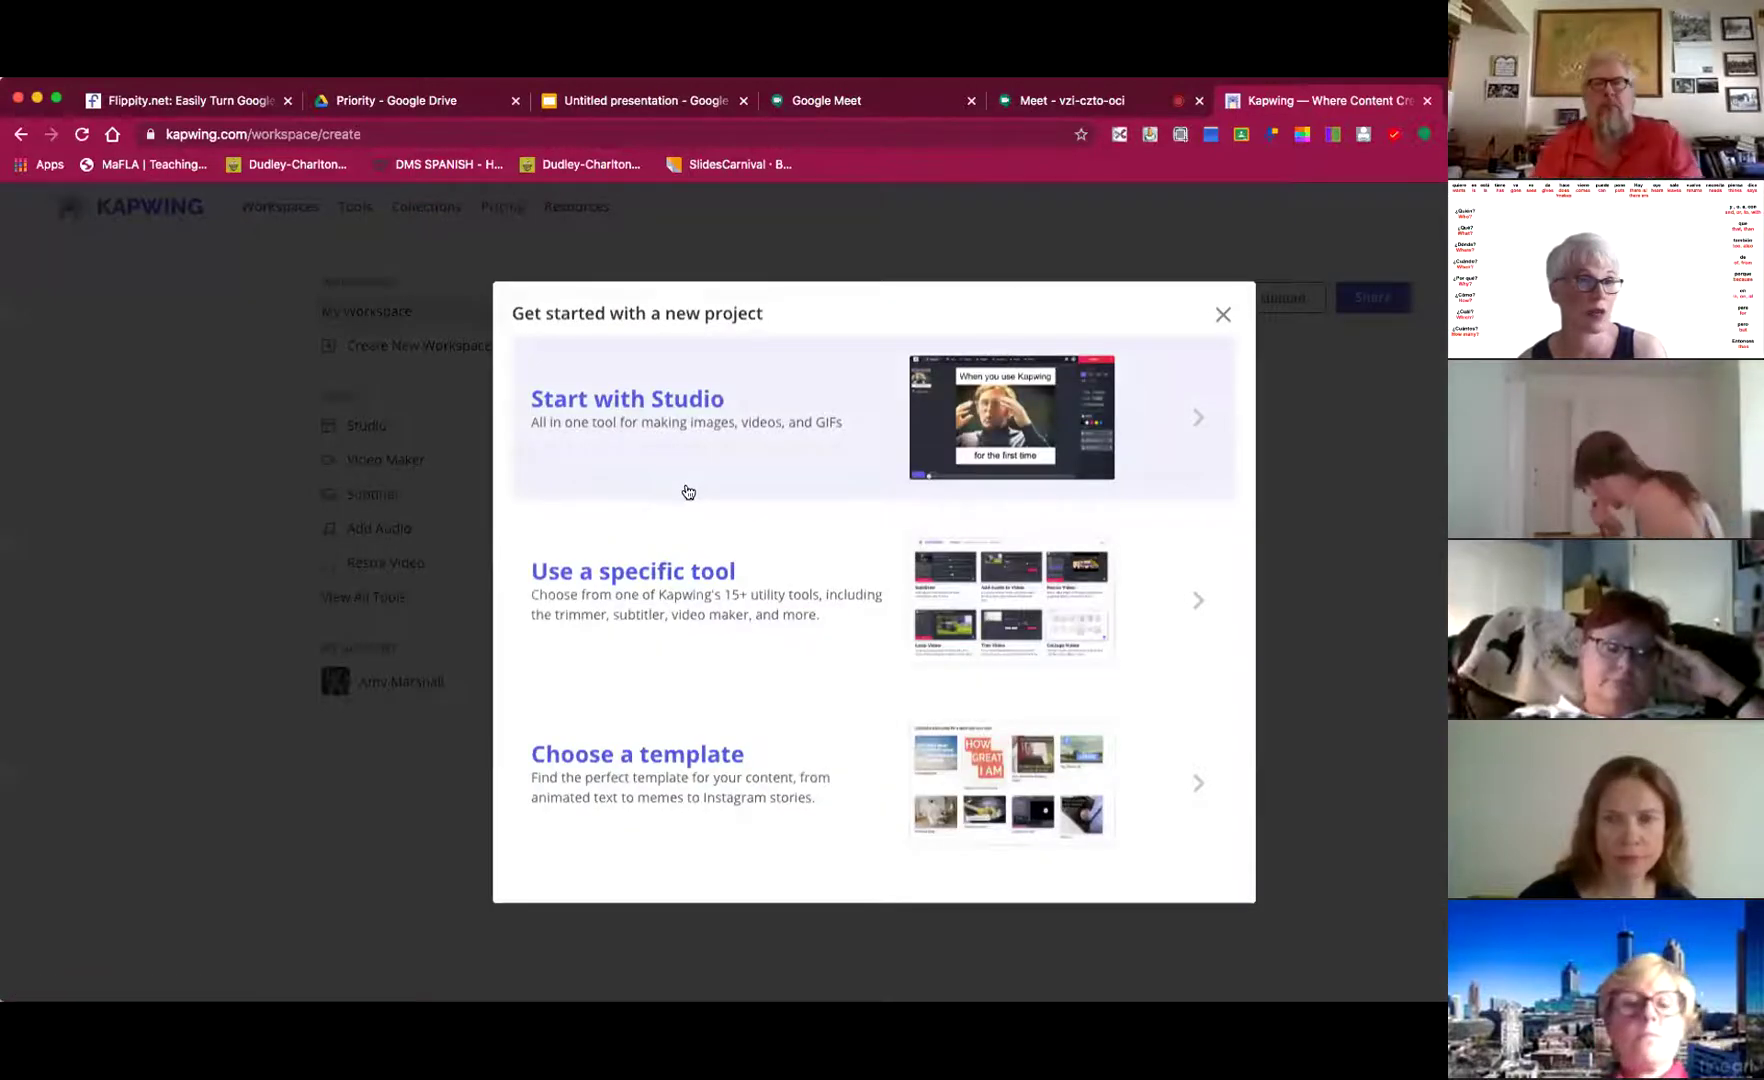
{"action": "left_click", "coordinate": [609, 402]}
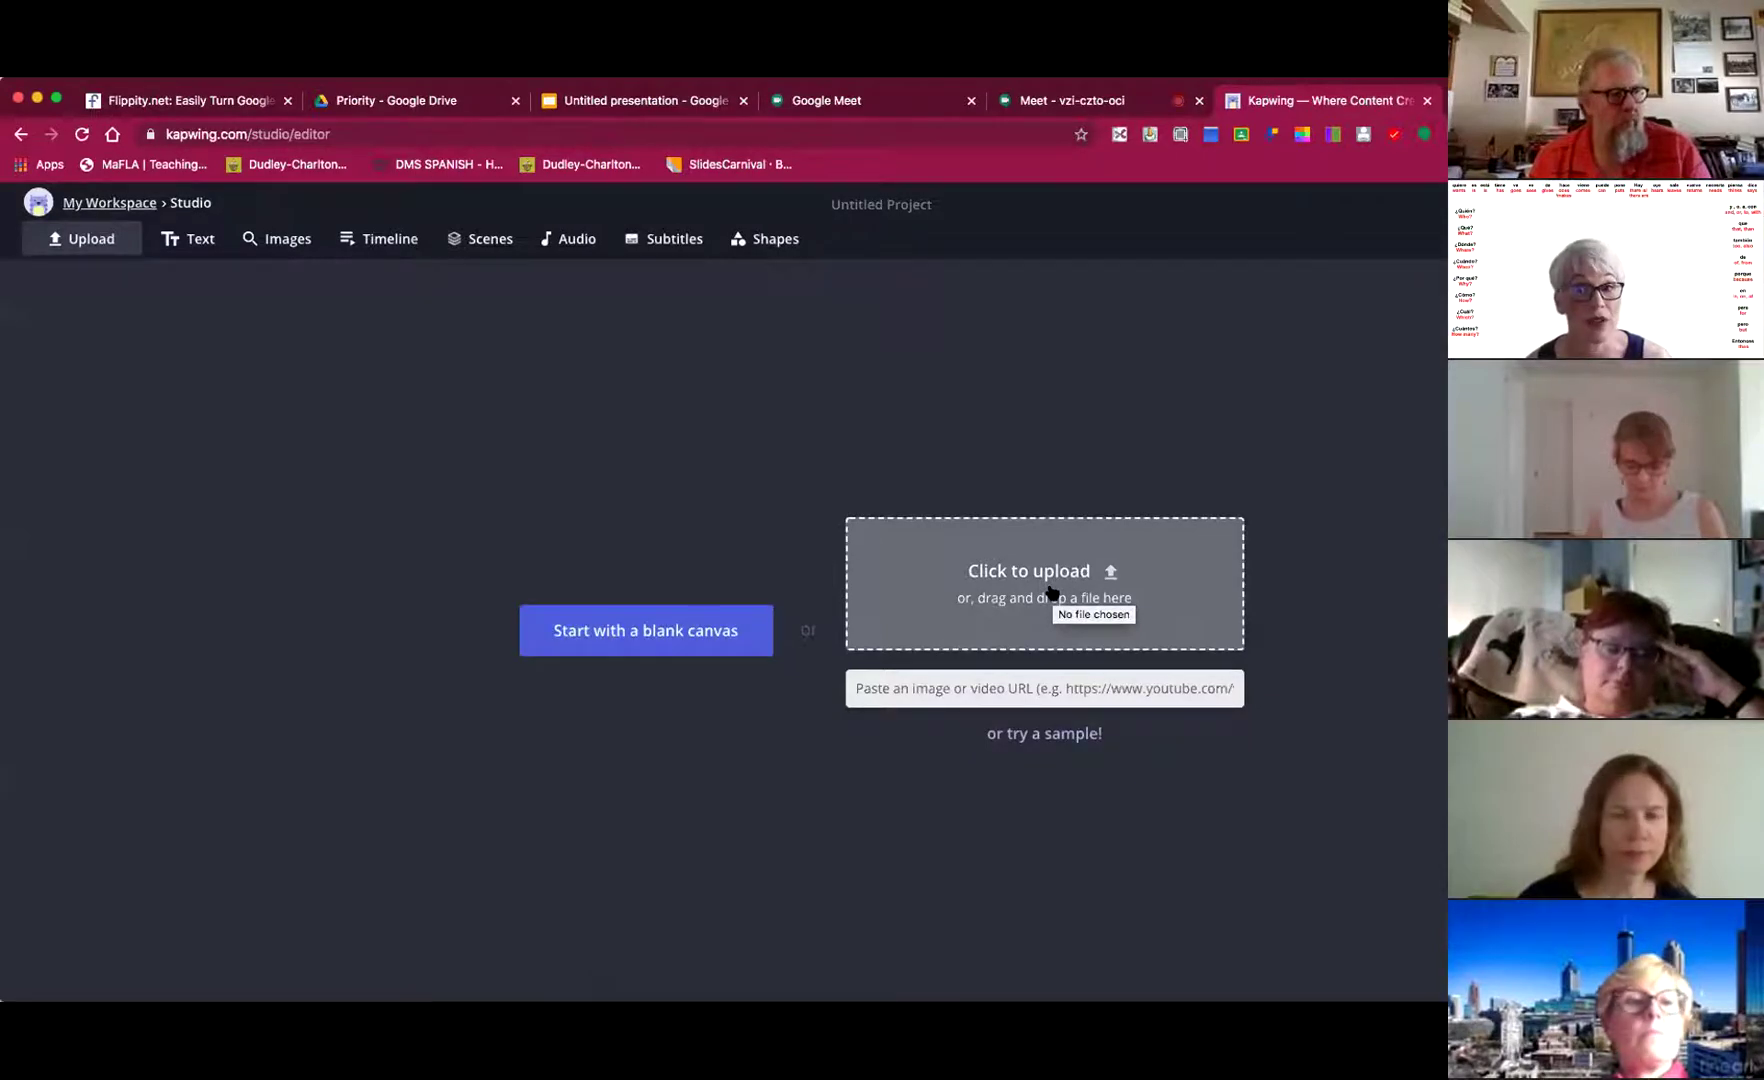
{"action": "left_click", "coordinate": [1050, 592]}
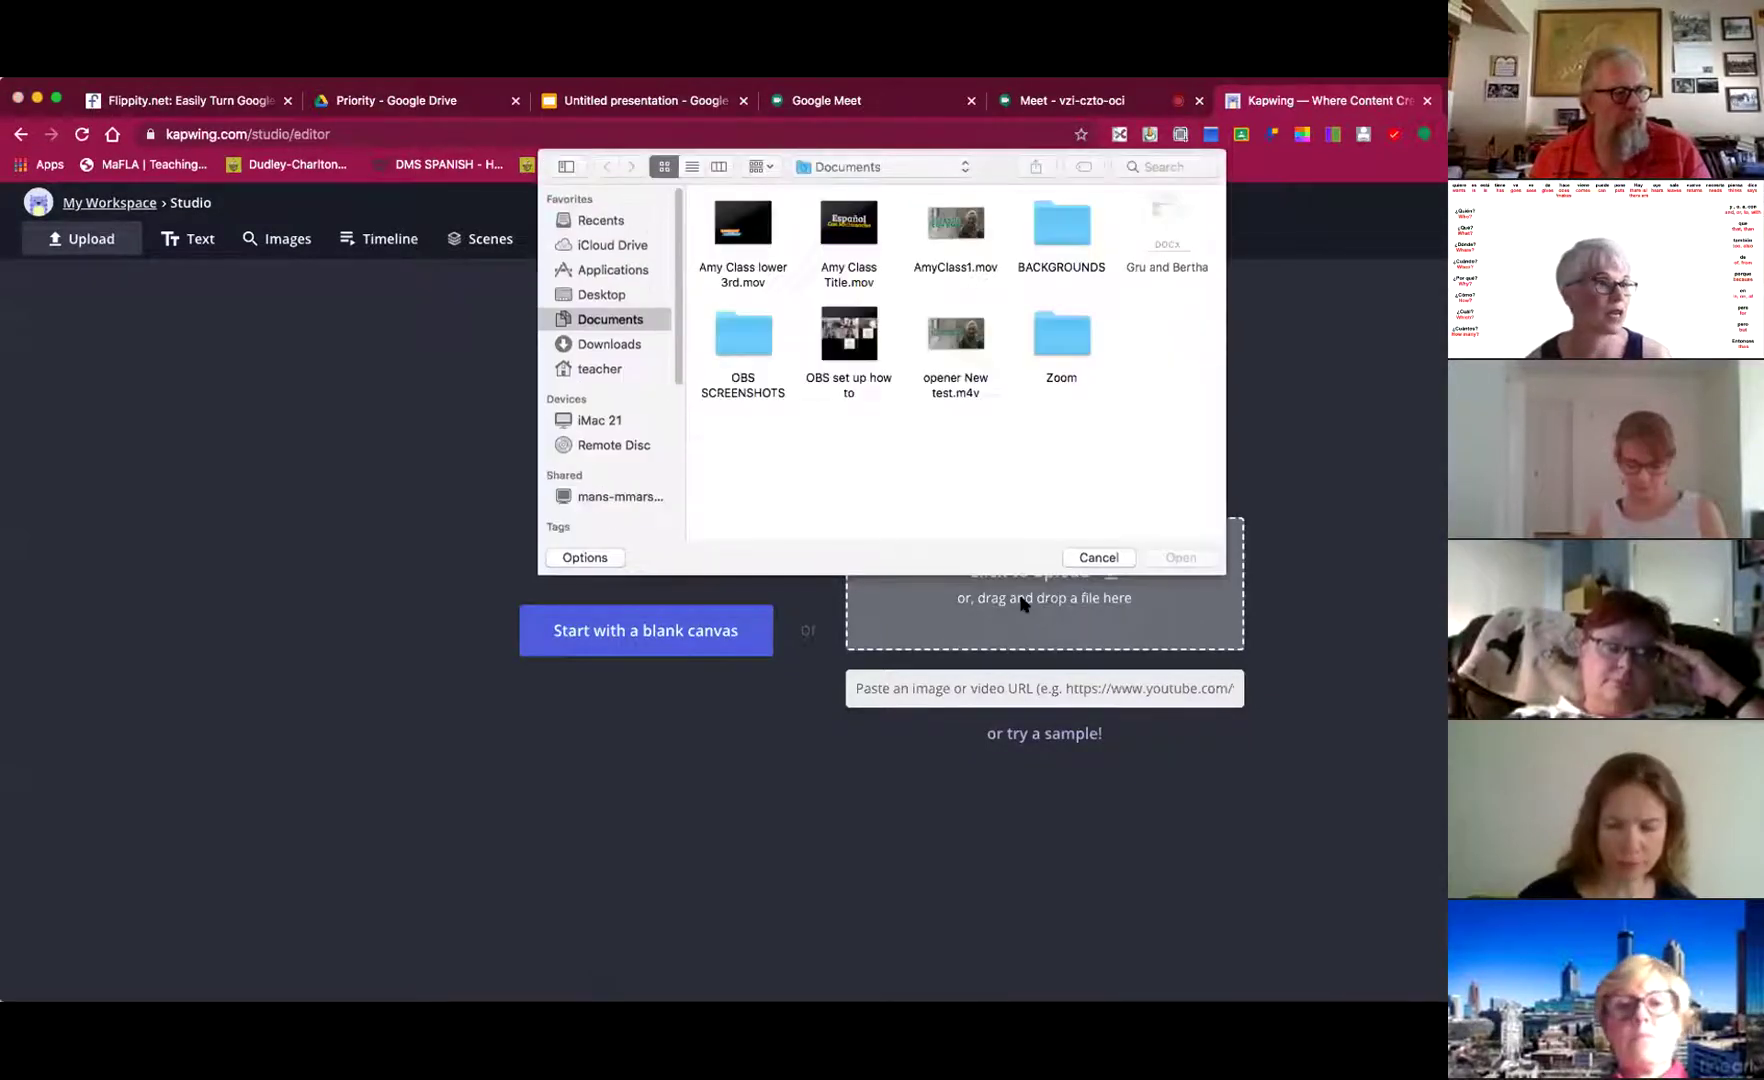
{"action": "double_click", "coordinate": [735, 343]}
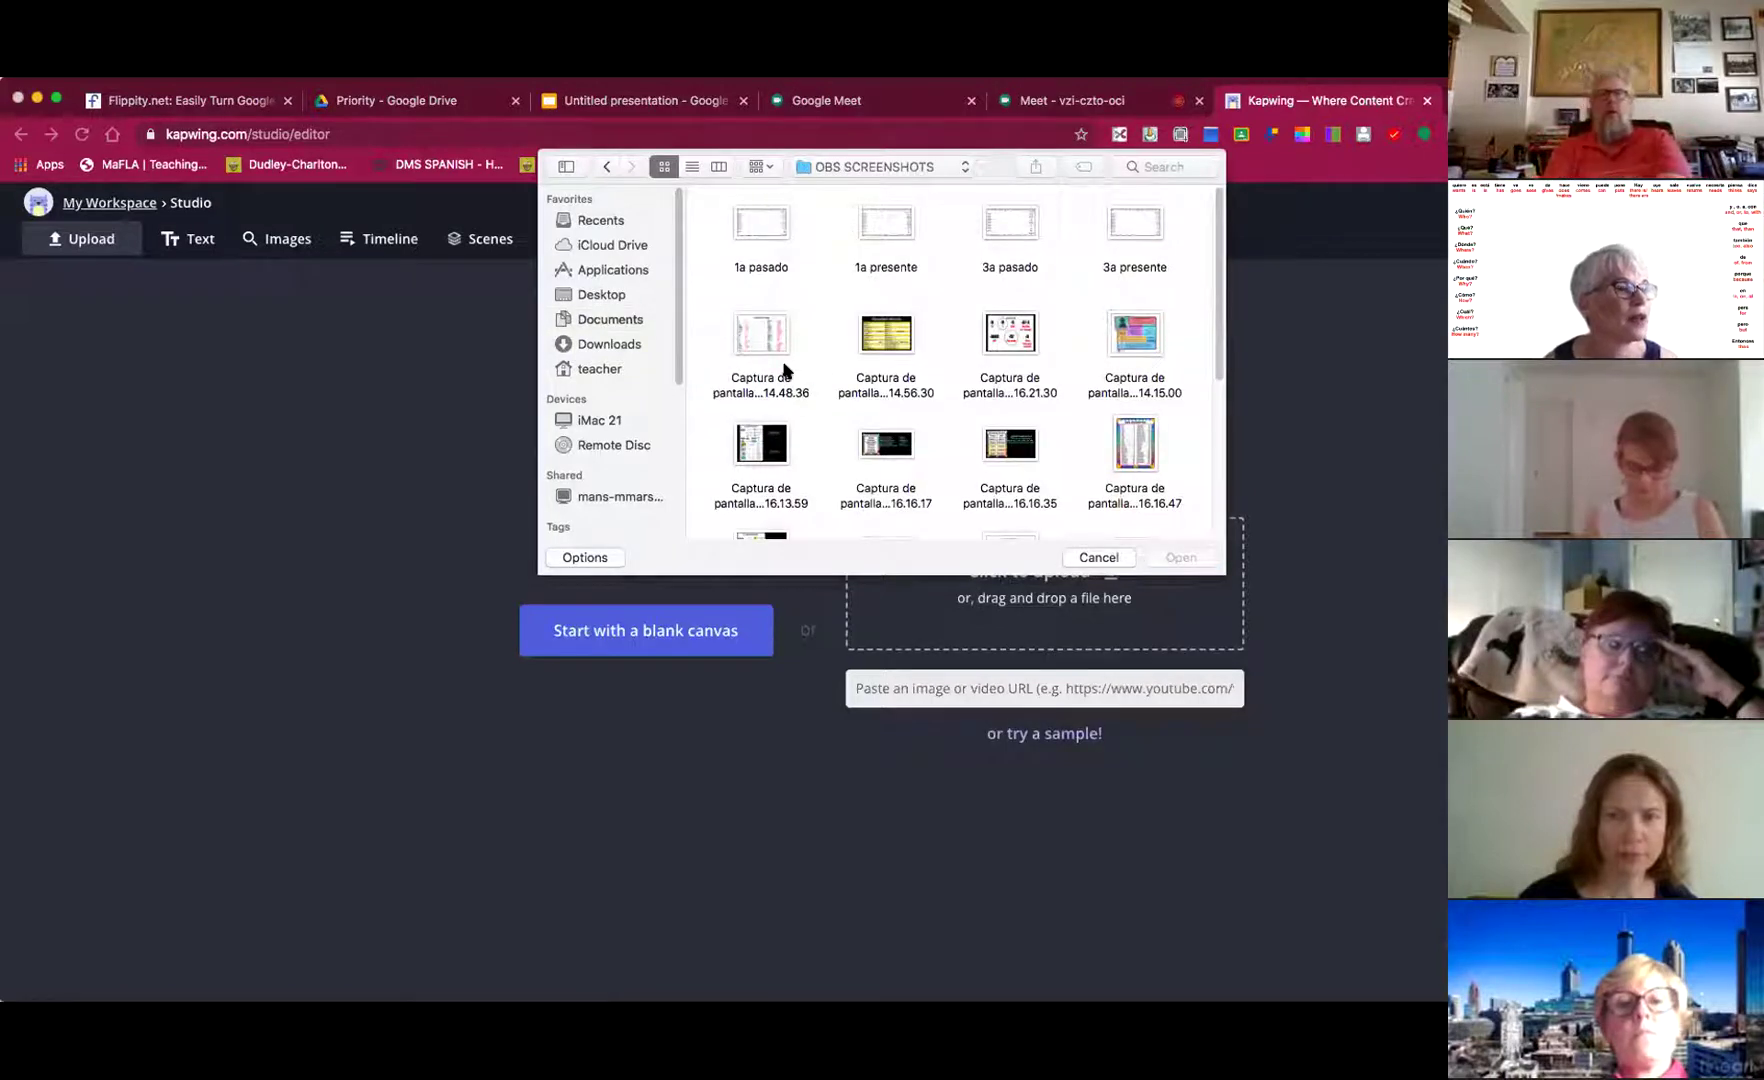
{"action": "double_click", "coordinate": [762, 342]}
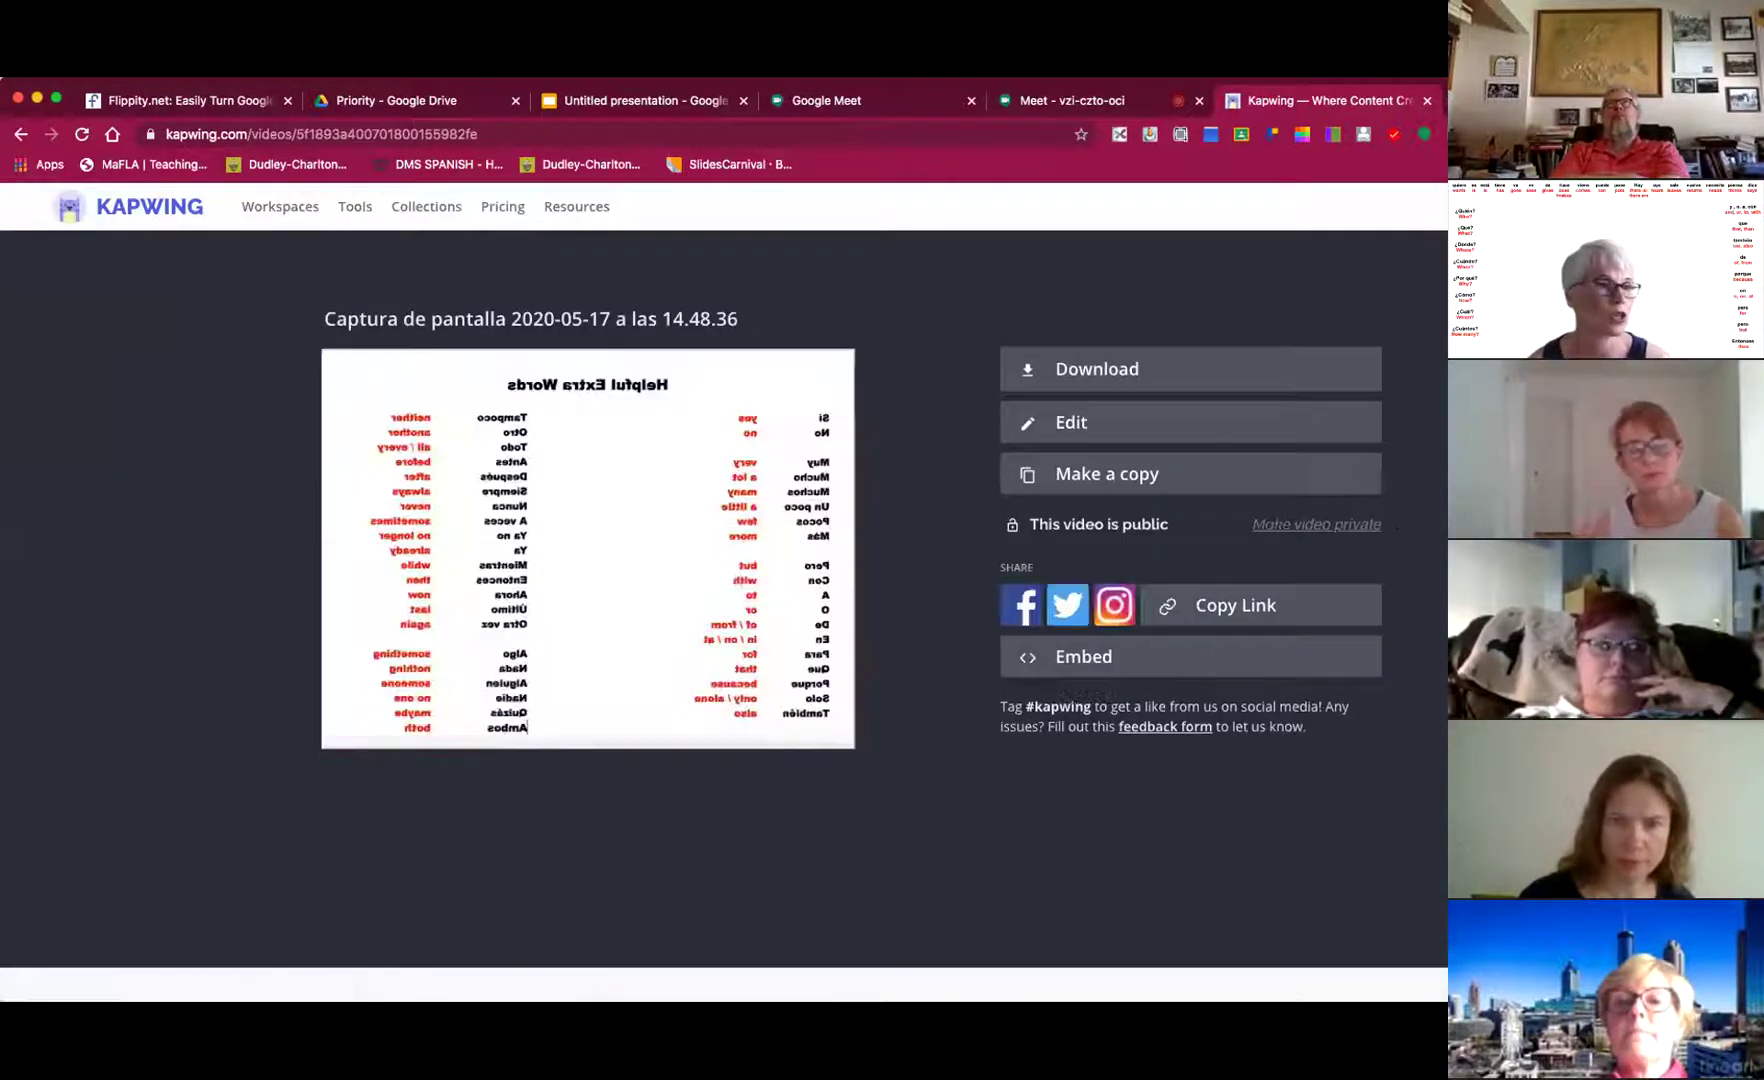
- Download the mirrored "Helpful Extra Words" image to the Desktop as a JPEG
{"action": "left_click", "coordinate": [1103, 370]}
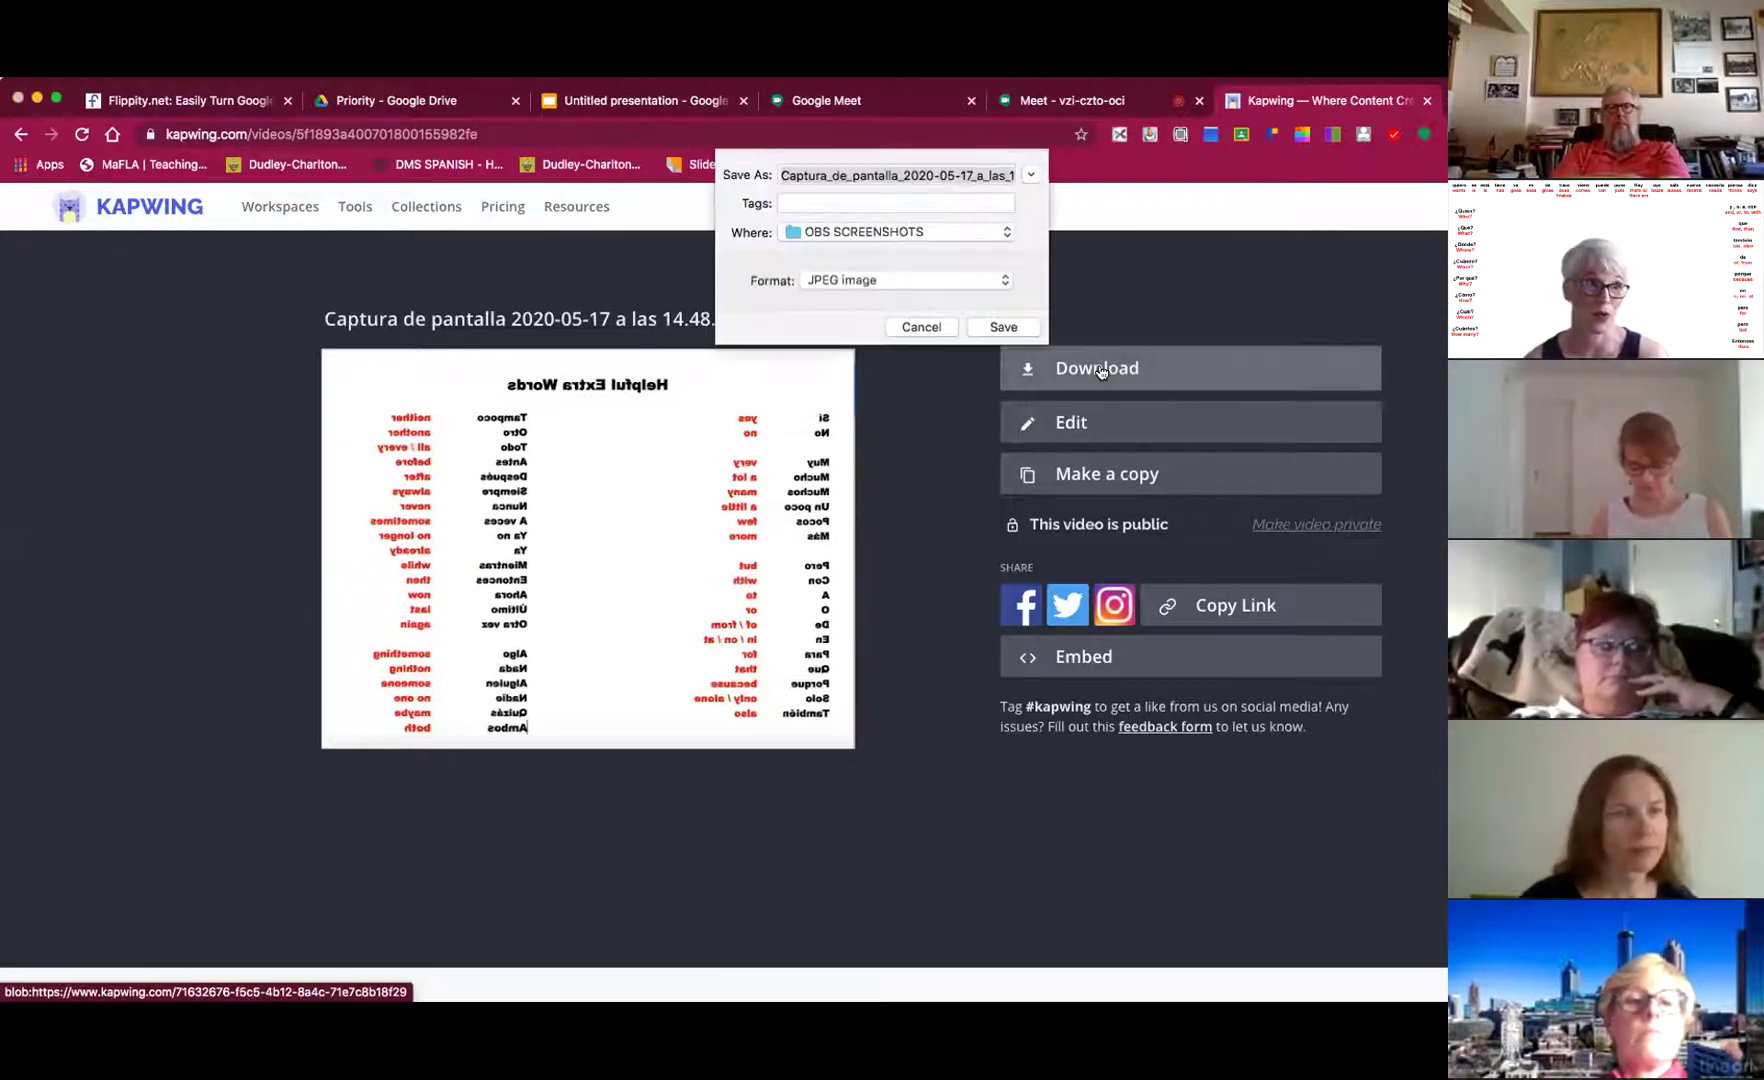
{"action": "left_click", "coordinate": [1004, 232]}
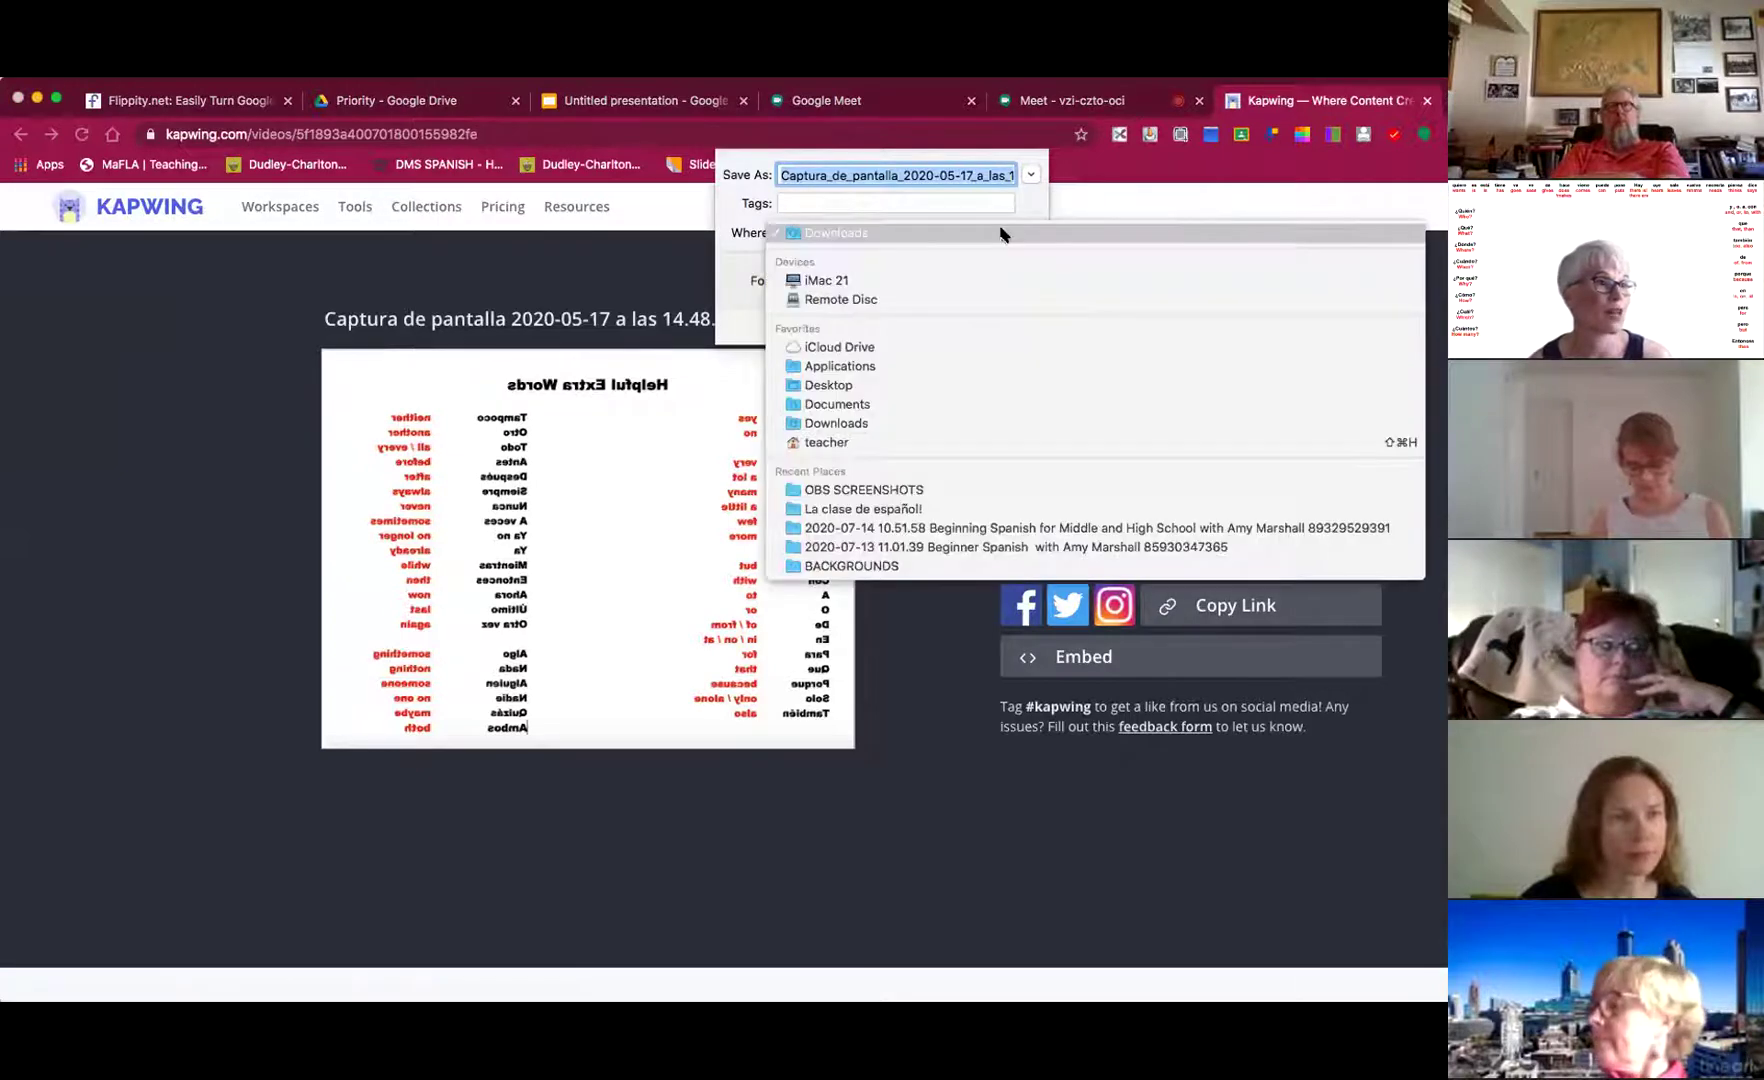
{"action": "left_click", "coordinate": [907, 390]}
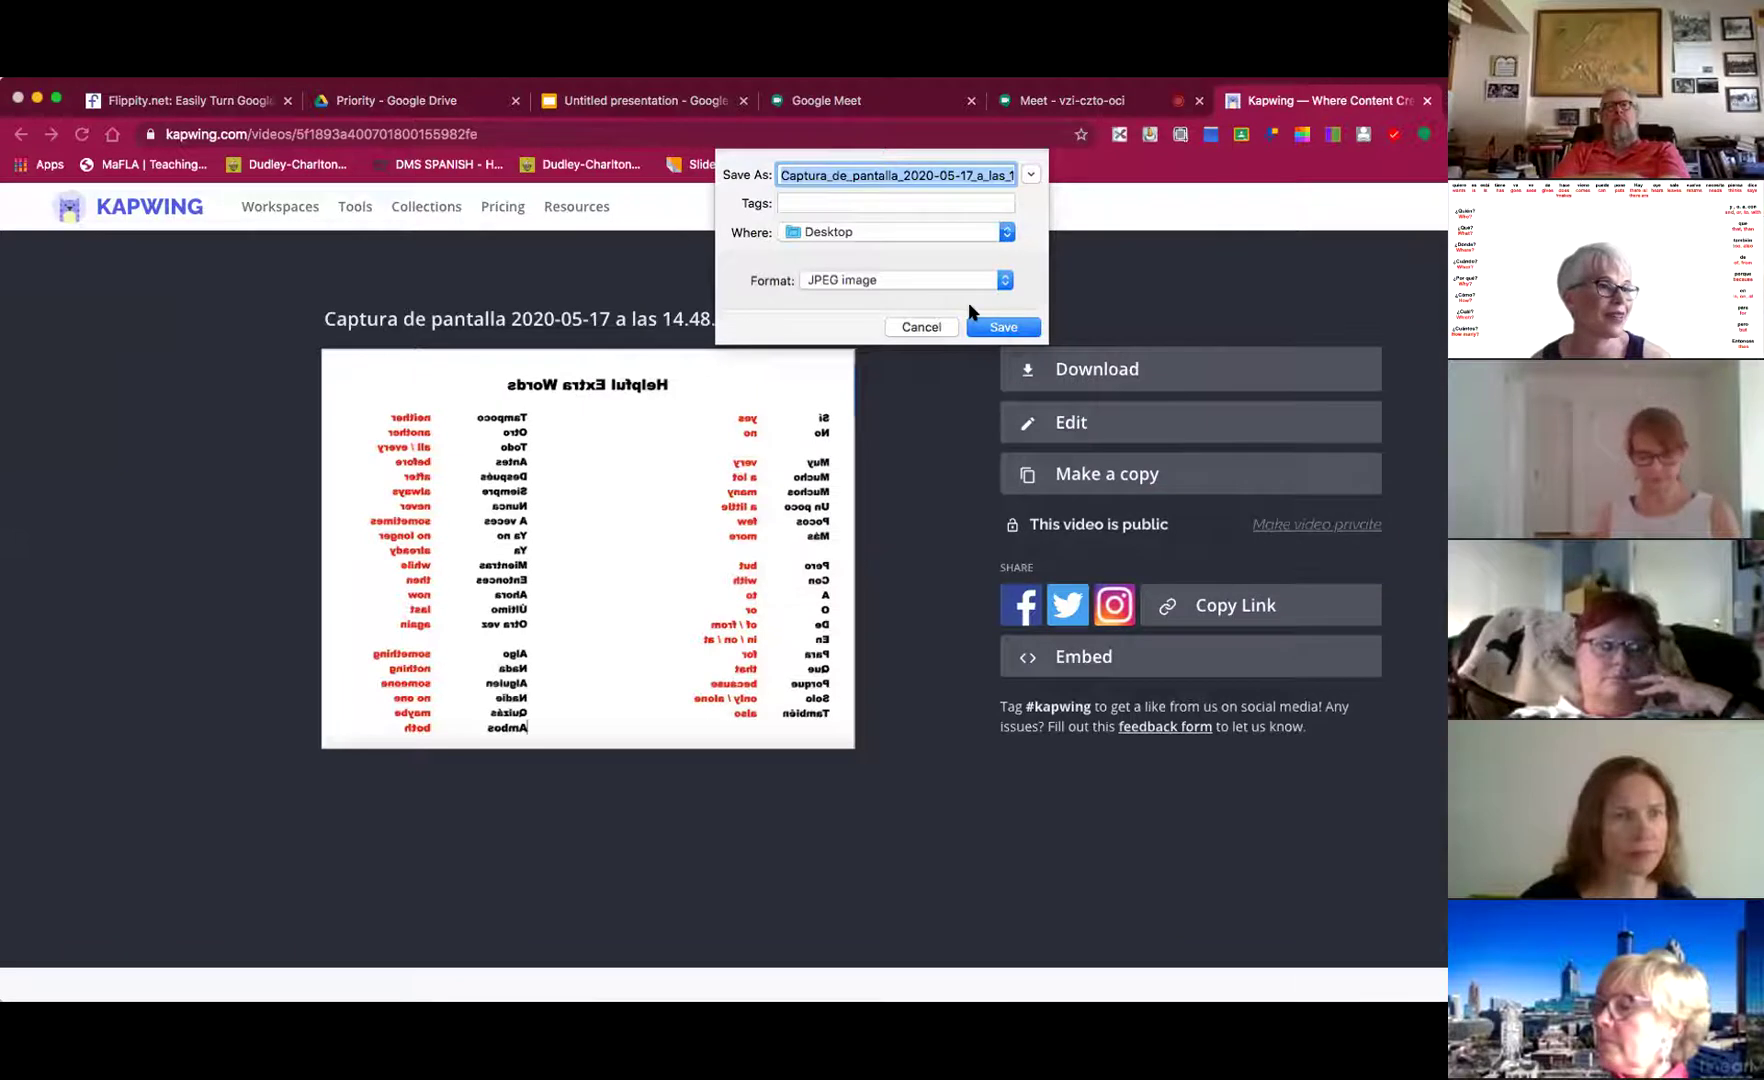
{"action": "left_click", "coordinate": [1003, 328]}
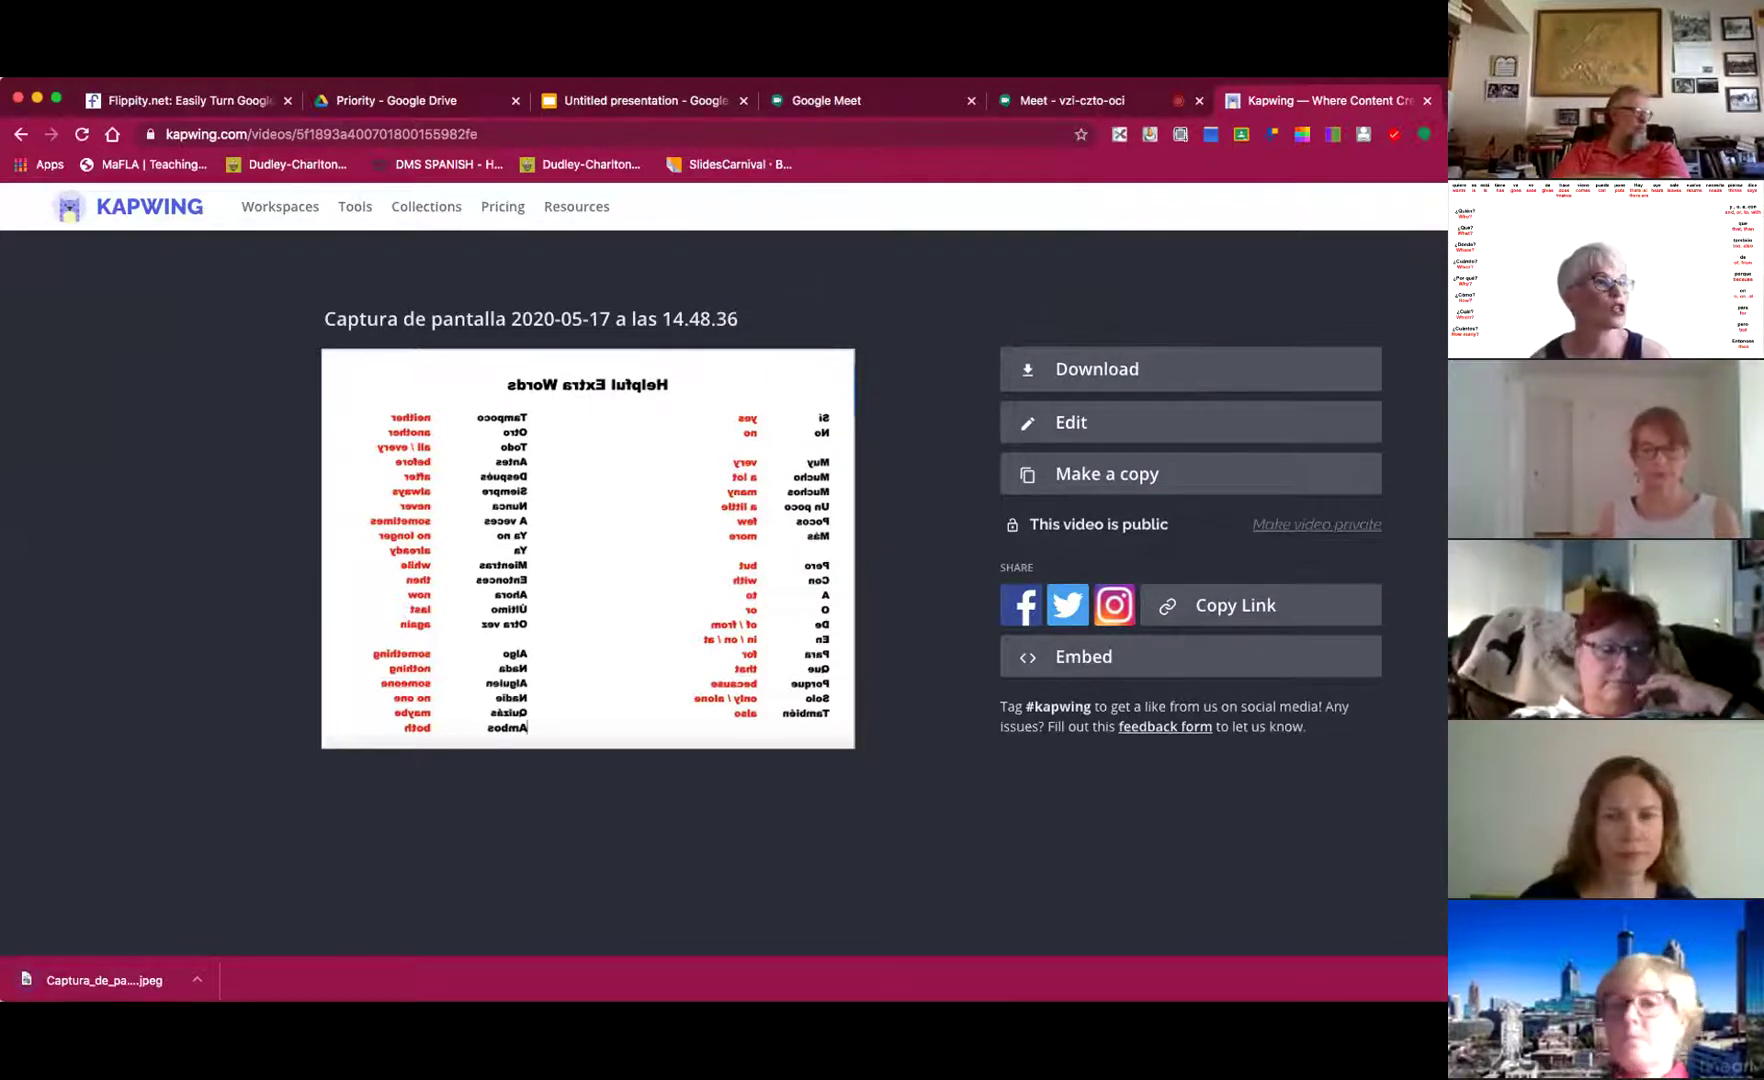
- Return to the Google Meet call and set the Green Screen visual effect to Virtual
{"action": "left_click", "coordinate": [1069, 104]}
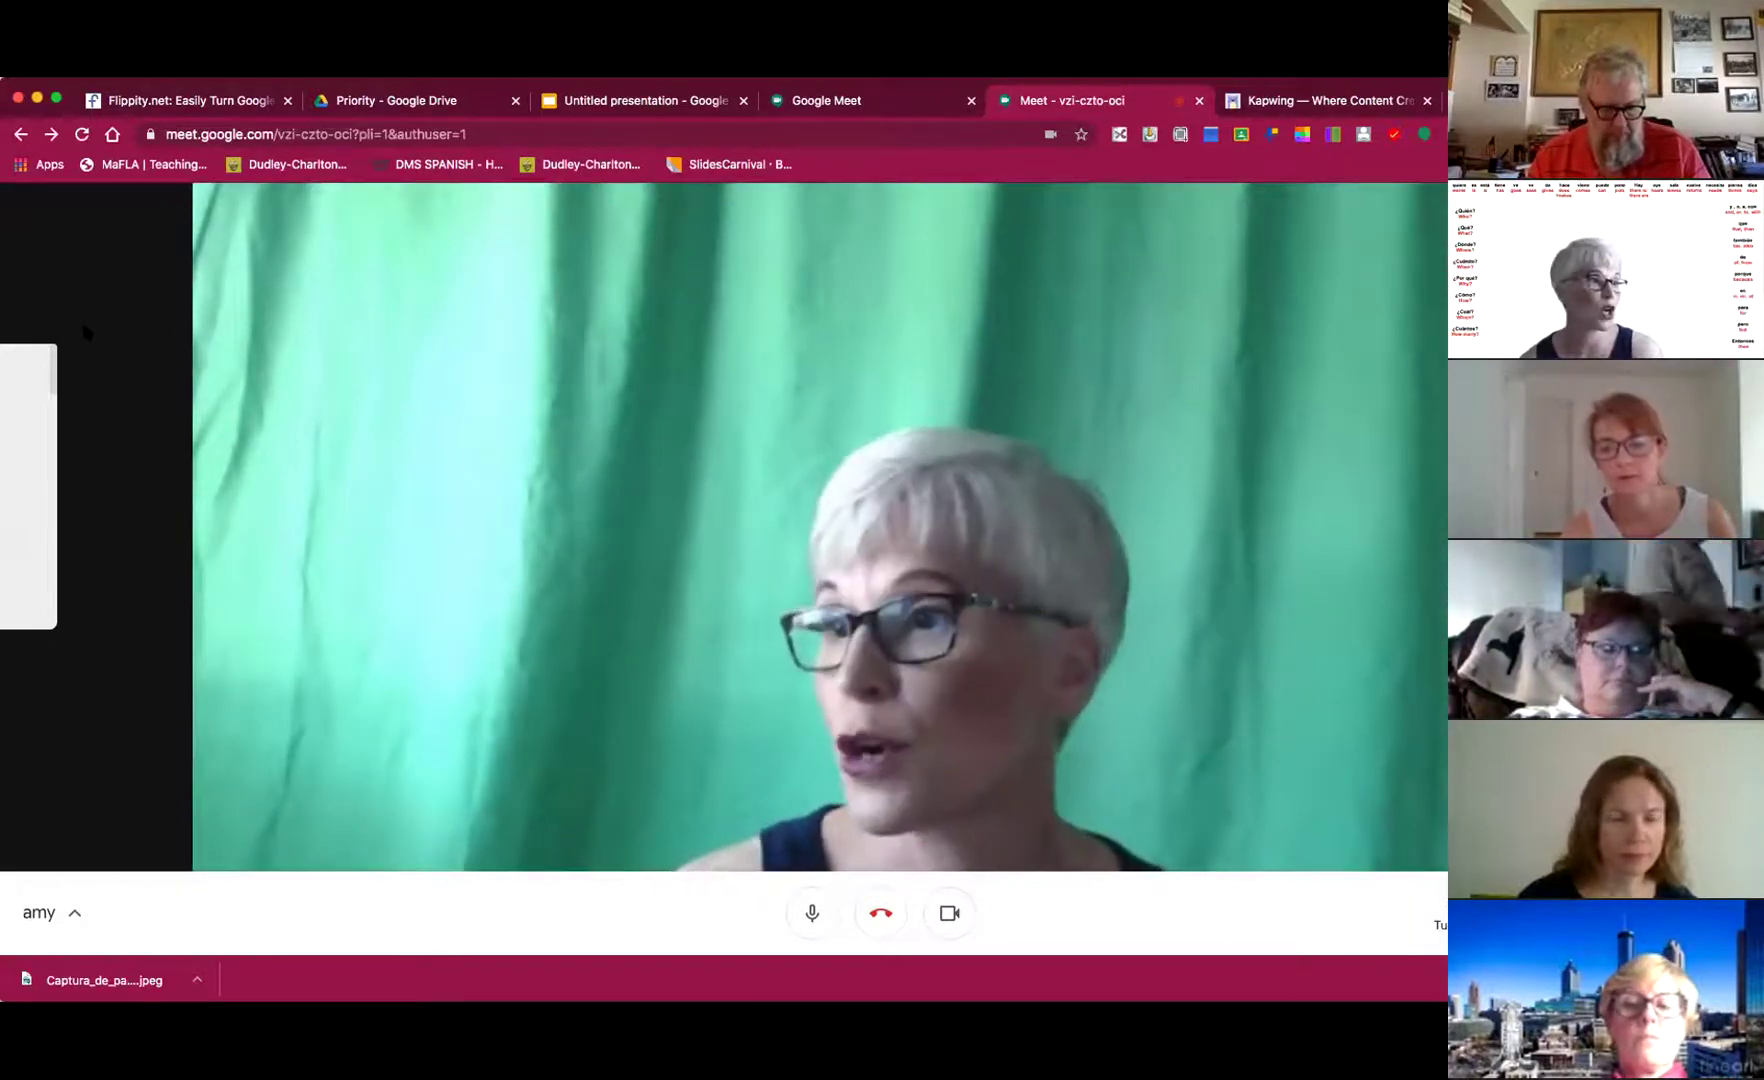
{"action": "mouse_move", "coordinate": [43, 476]}
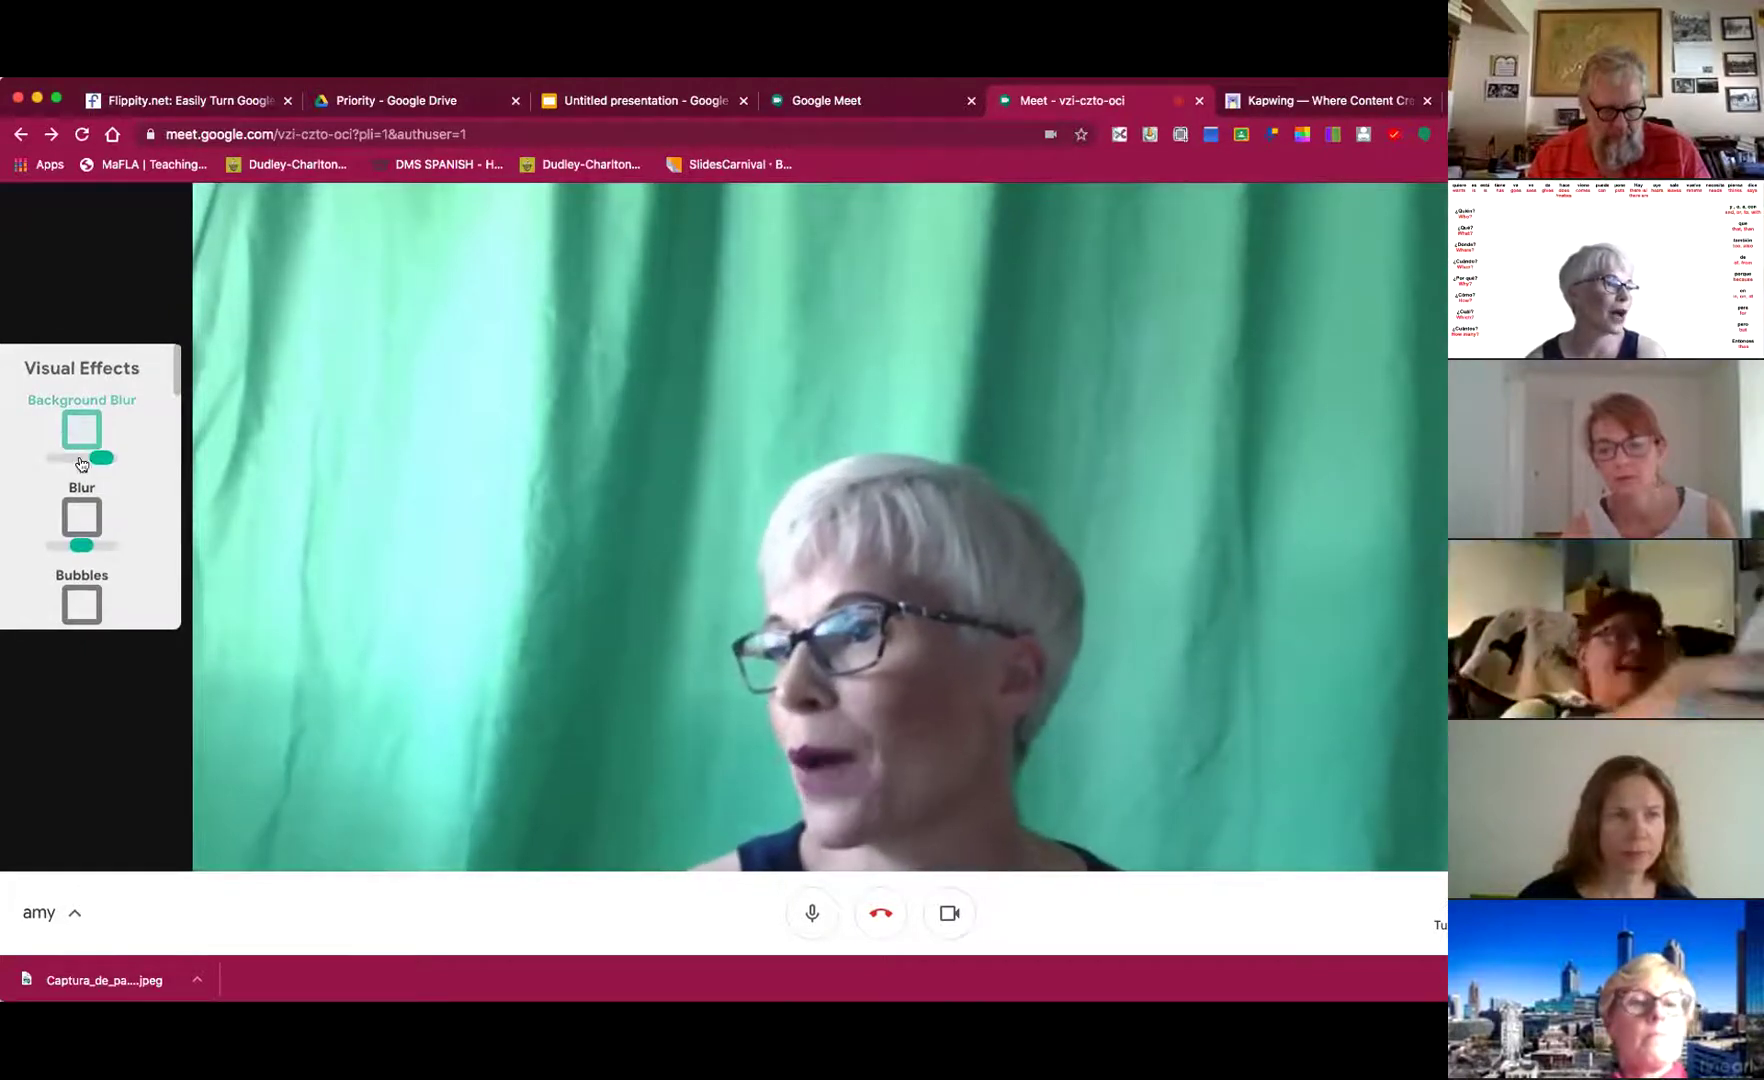
{"action": "left_click_drag", "start_coordinate": [100, 459], "coordinate": [131, 489]}
{"action": "scroll", "coordinate": [80, 520], "scroll_direction": "down", "scroll_amount": 5}
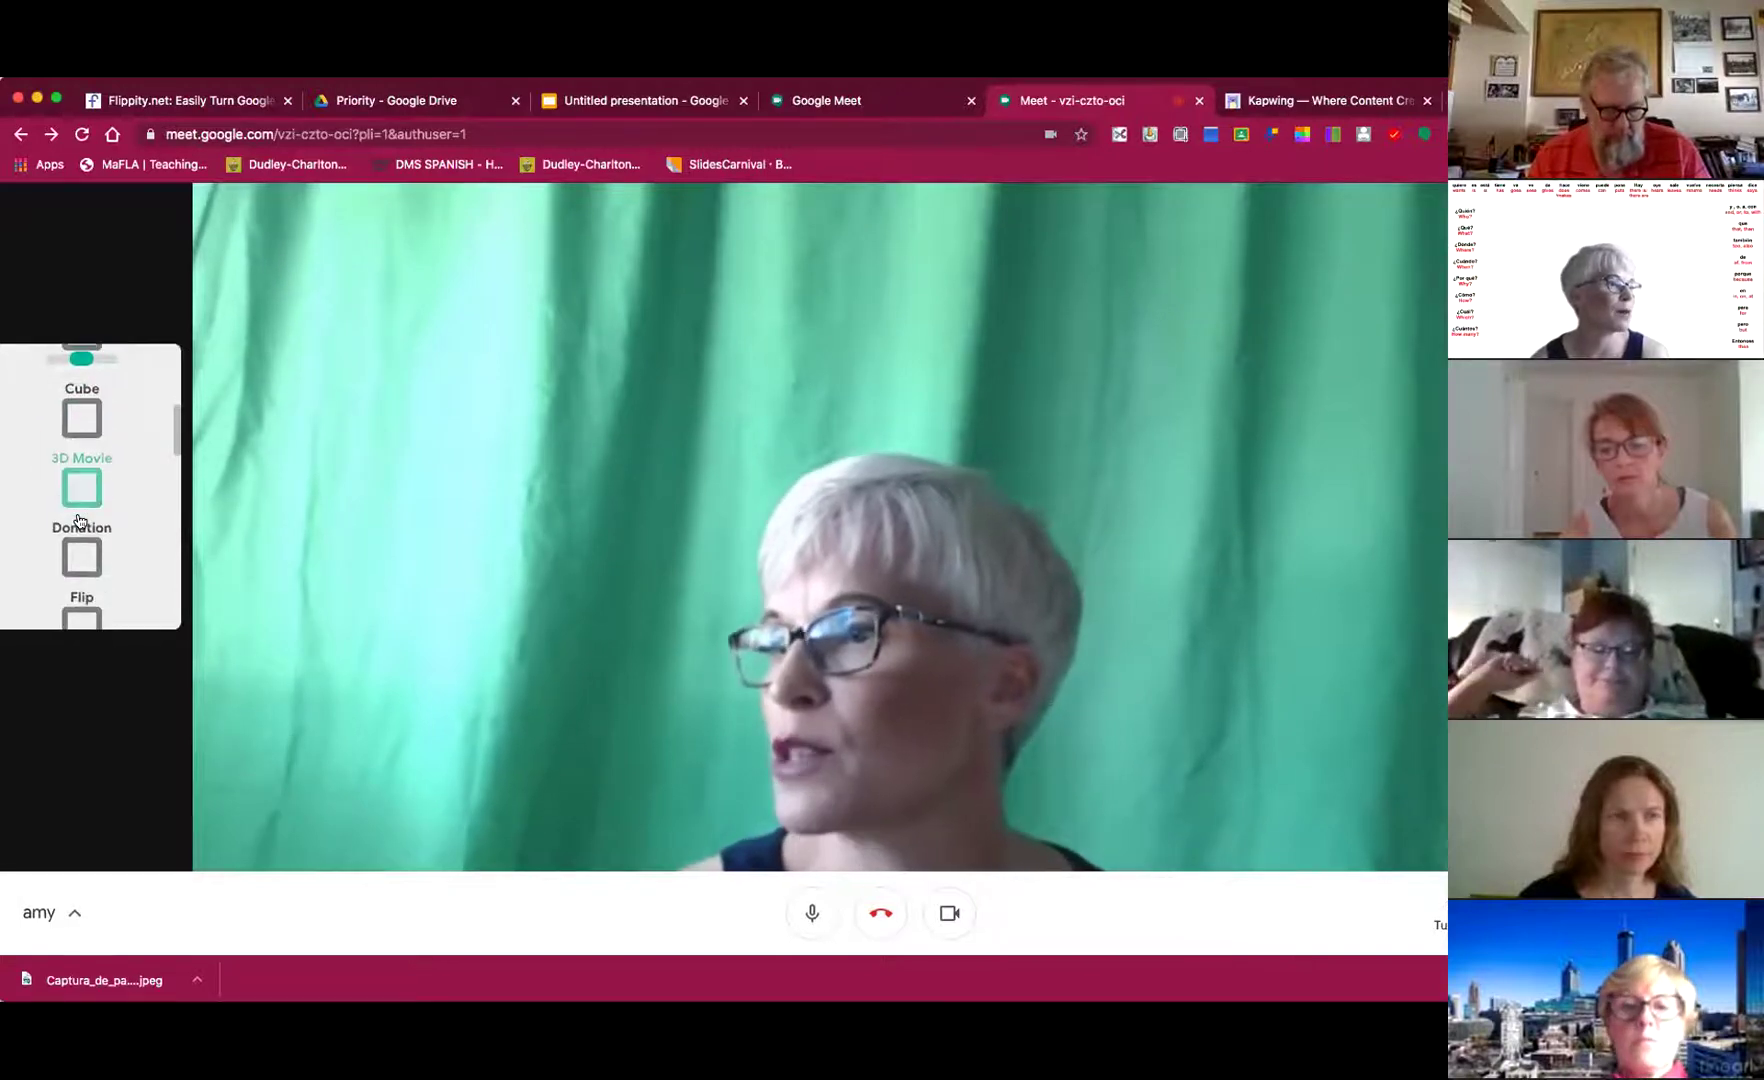
{"action": "scroll", "coordinate": [88, 540], "scroll_direction": "down", "scroll_amount": 5}
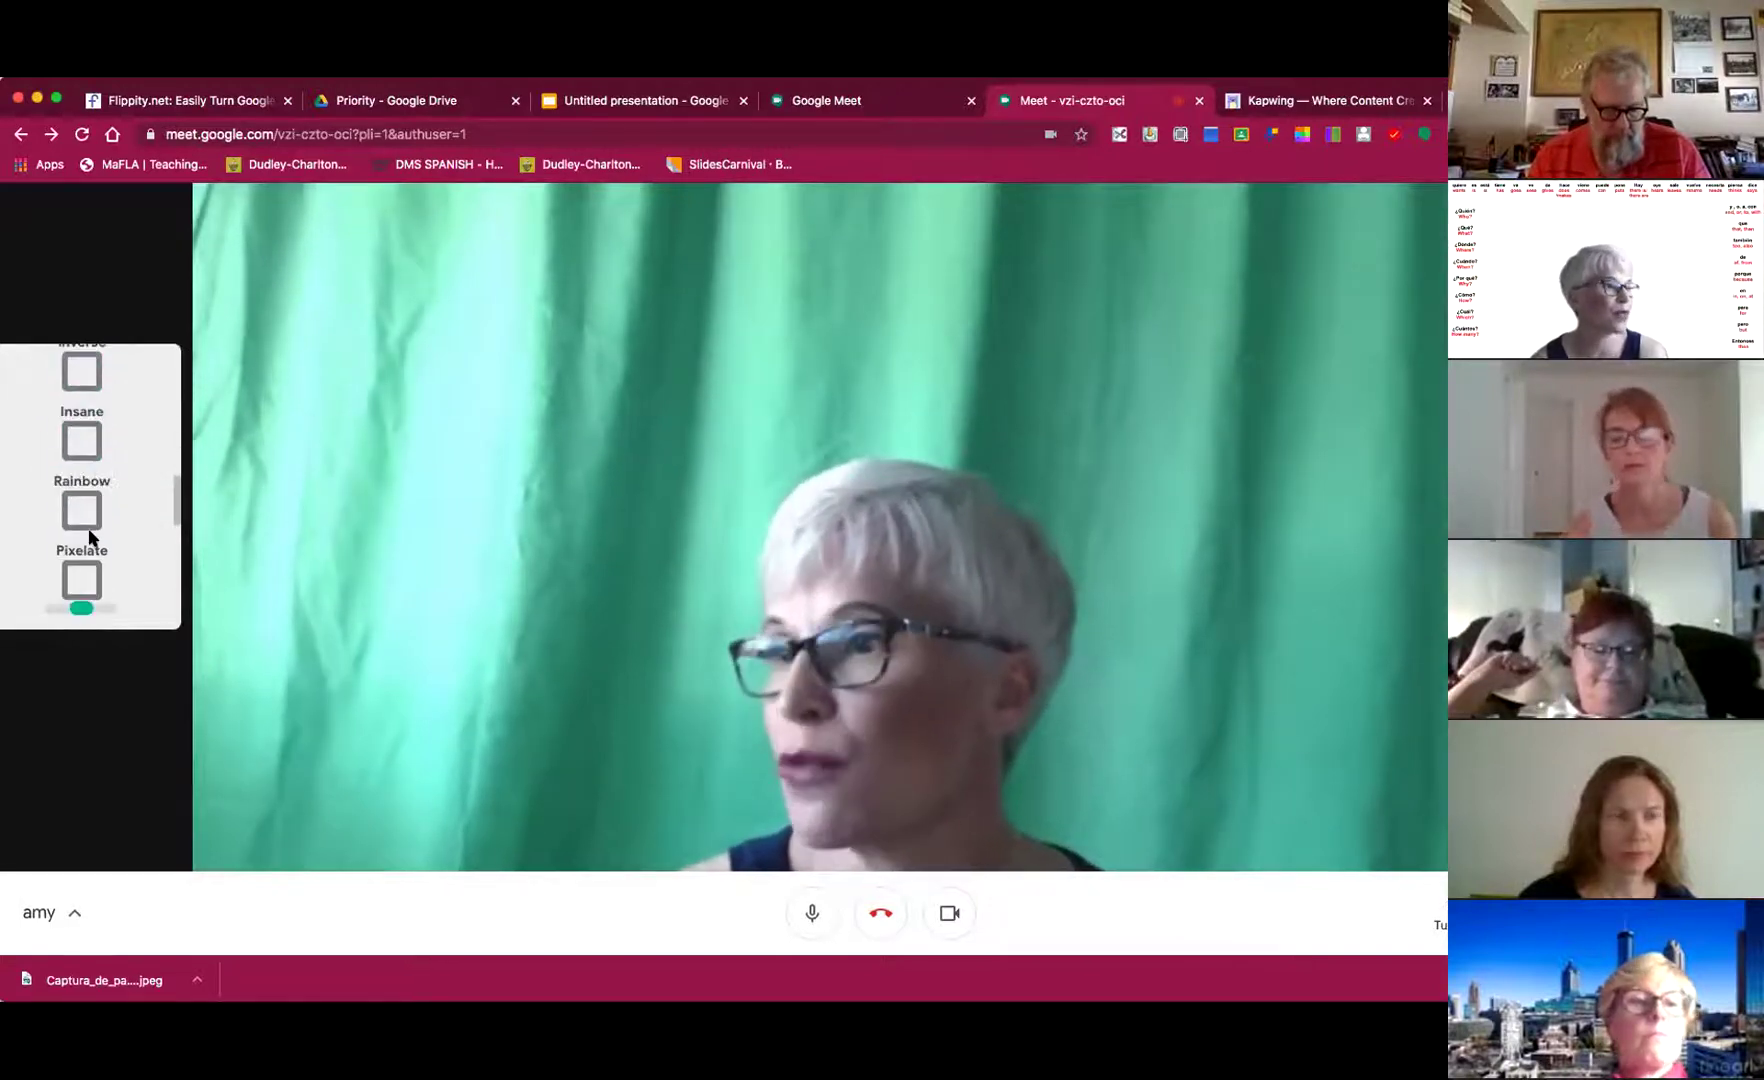
{"action": "scroll", "coordinate": [95, 560], "scroll_direction": "down", "scroll_amount": 3}
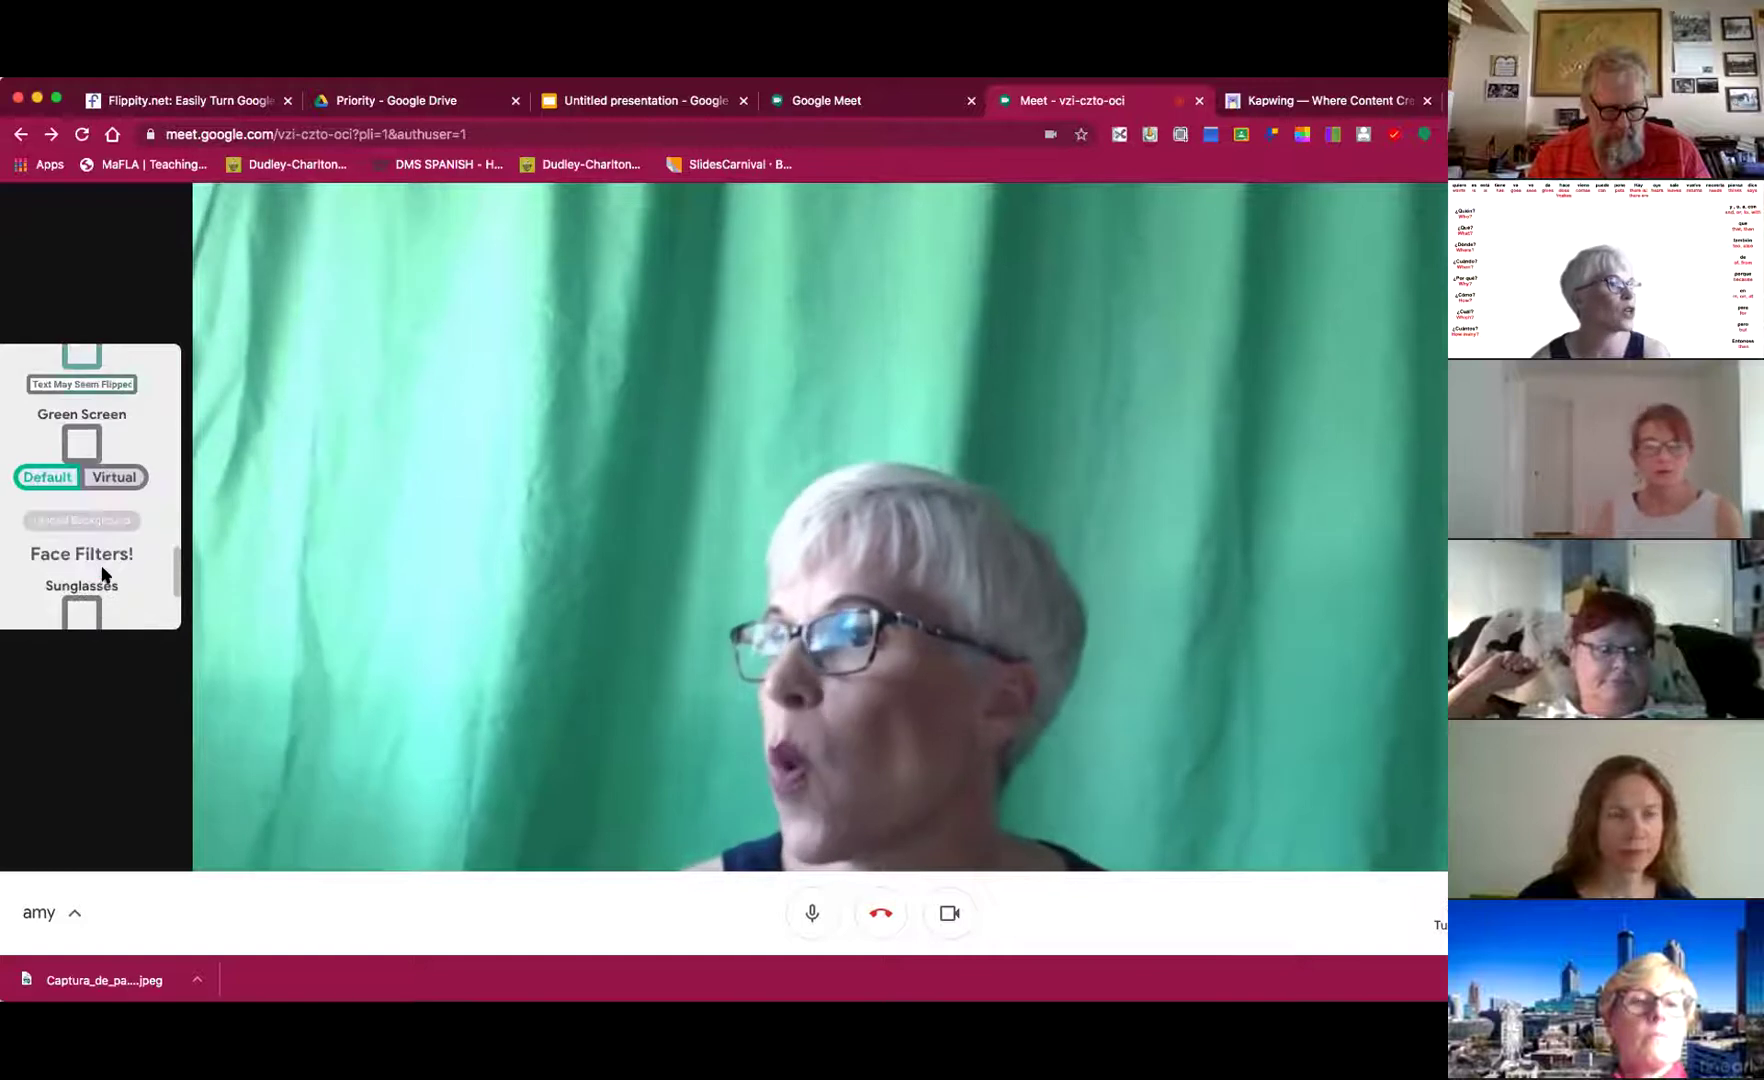
{"action": "left_click", "coordinate": [122, 418]}
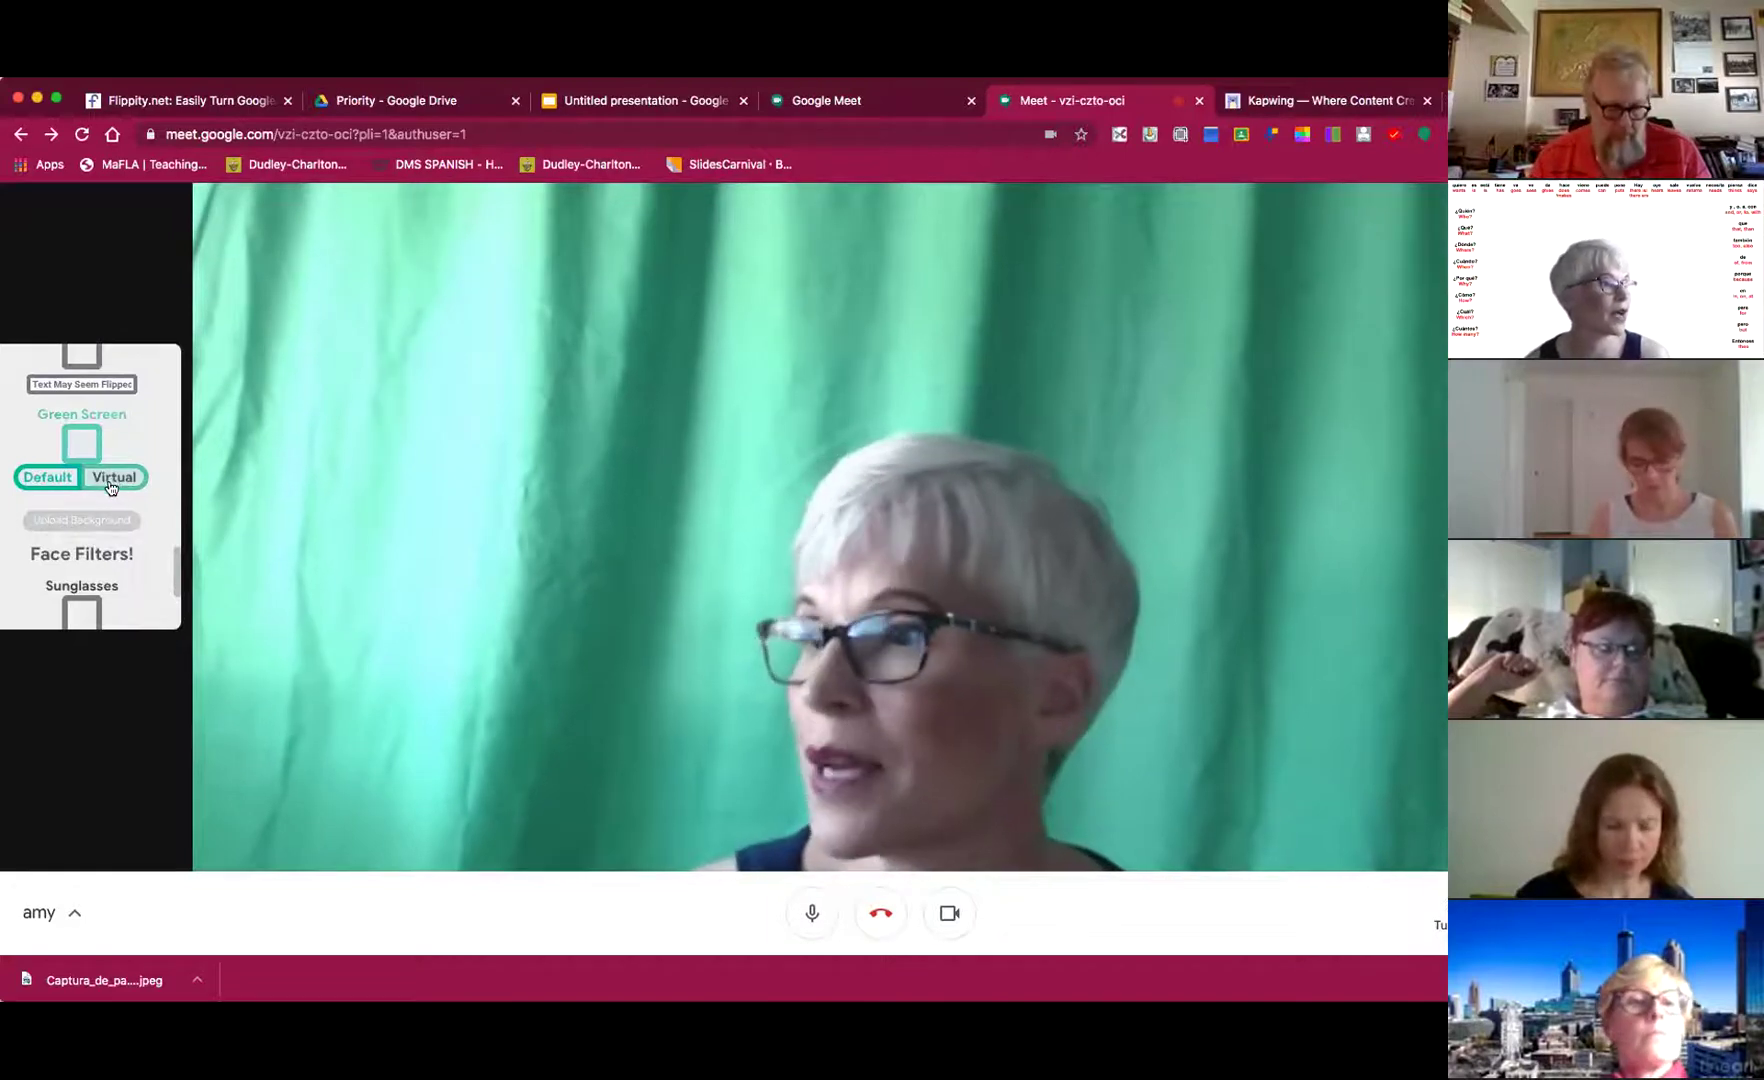
{"action": "left_click", "coordinate": [113, 480]}
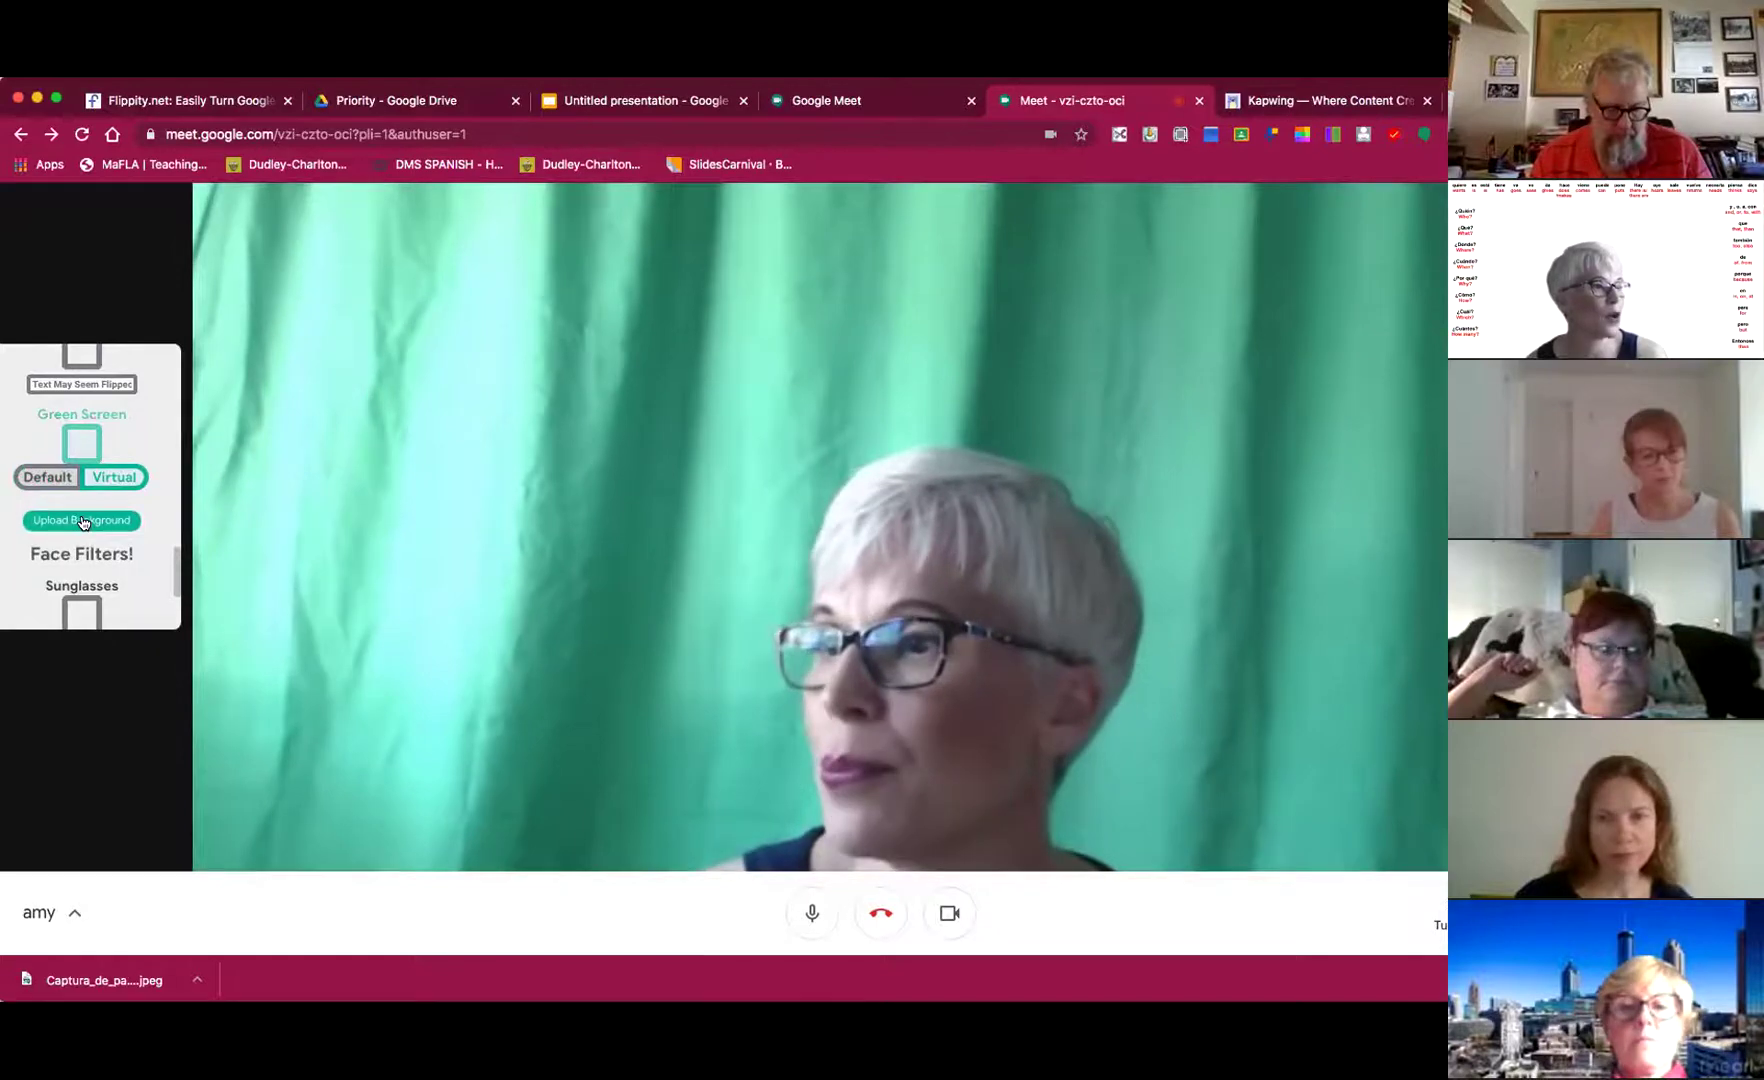
- Upload the mirrored Captura_de_pantalla JPEG from the Desktop as the virtual background and enable the Green Screen effect
{"action": "left_click", "coordinate": [83, 521]}
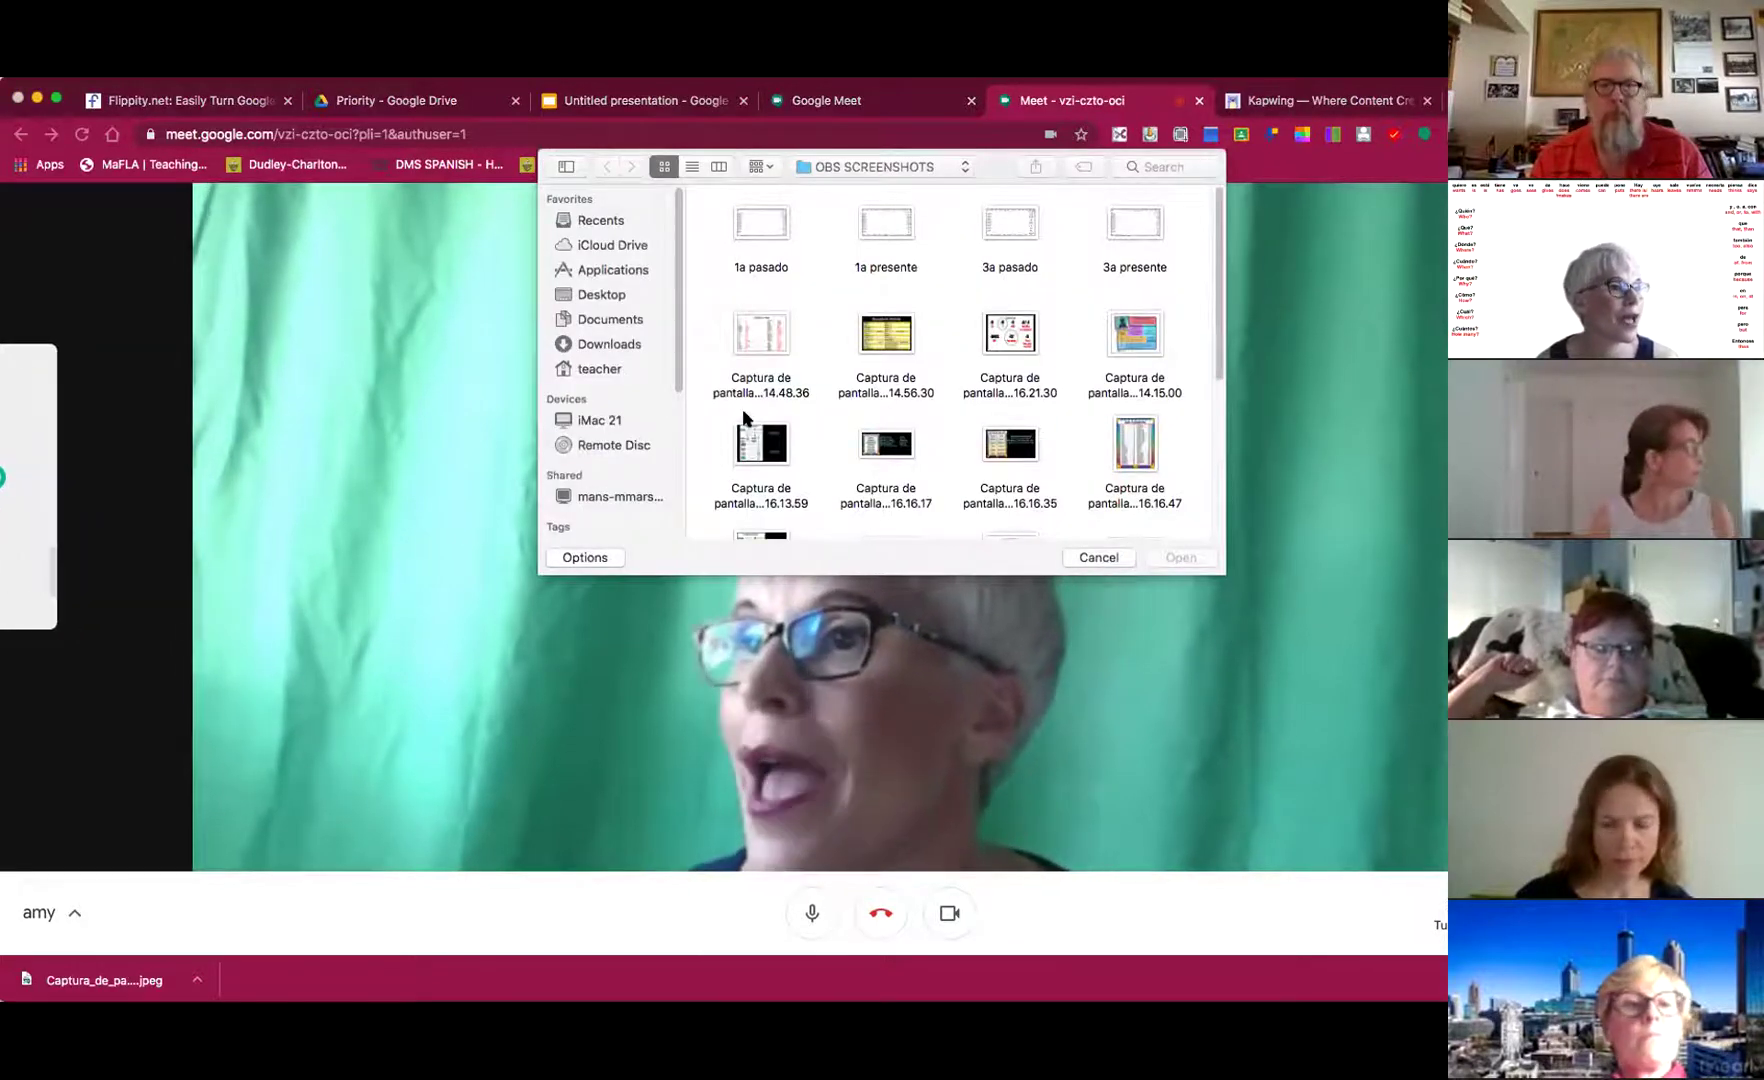
{"action": "left_click", "coordinate": [600, 295]}
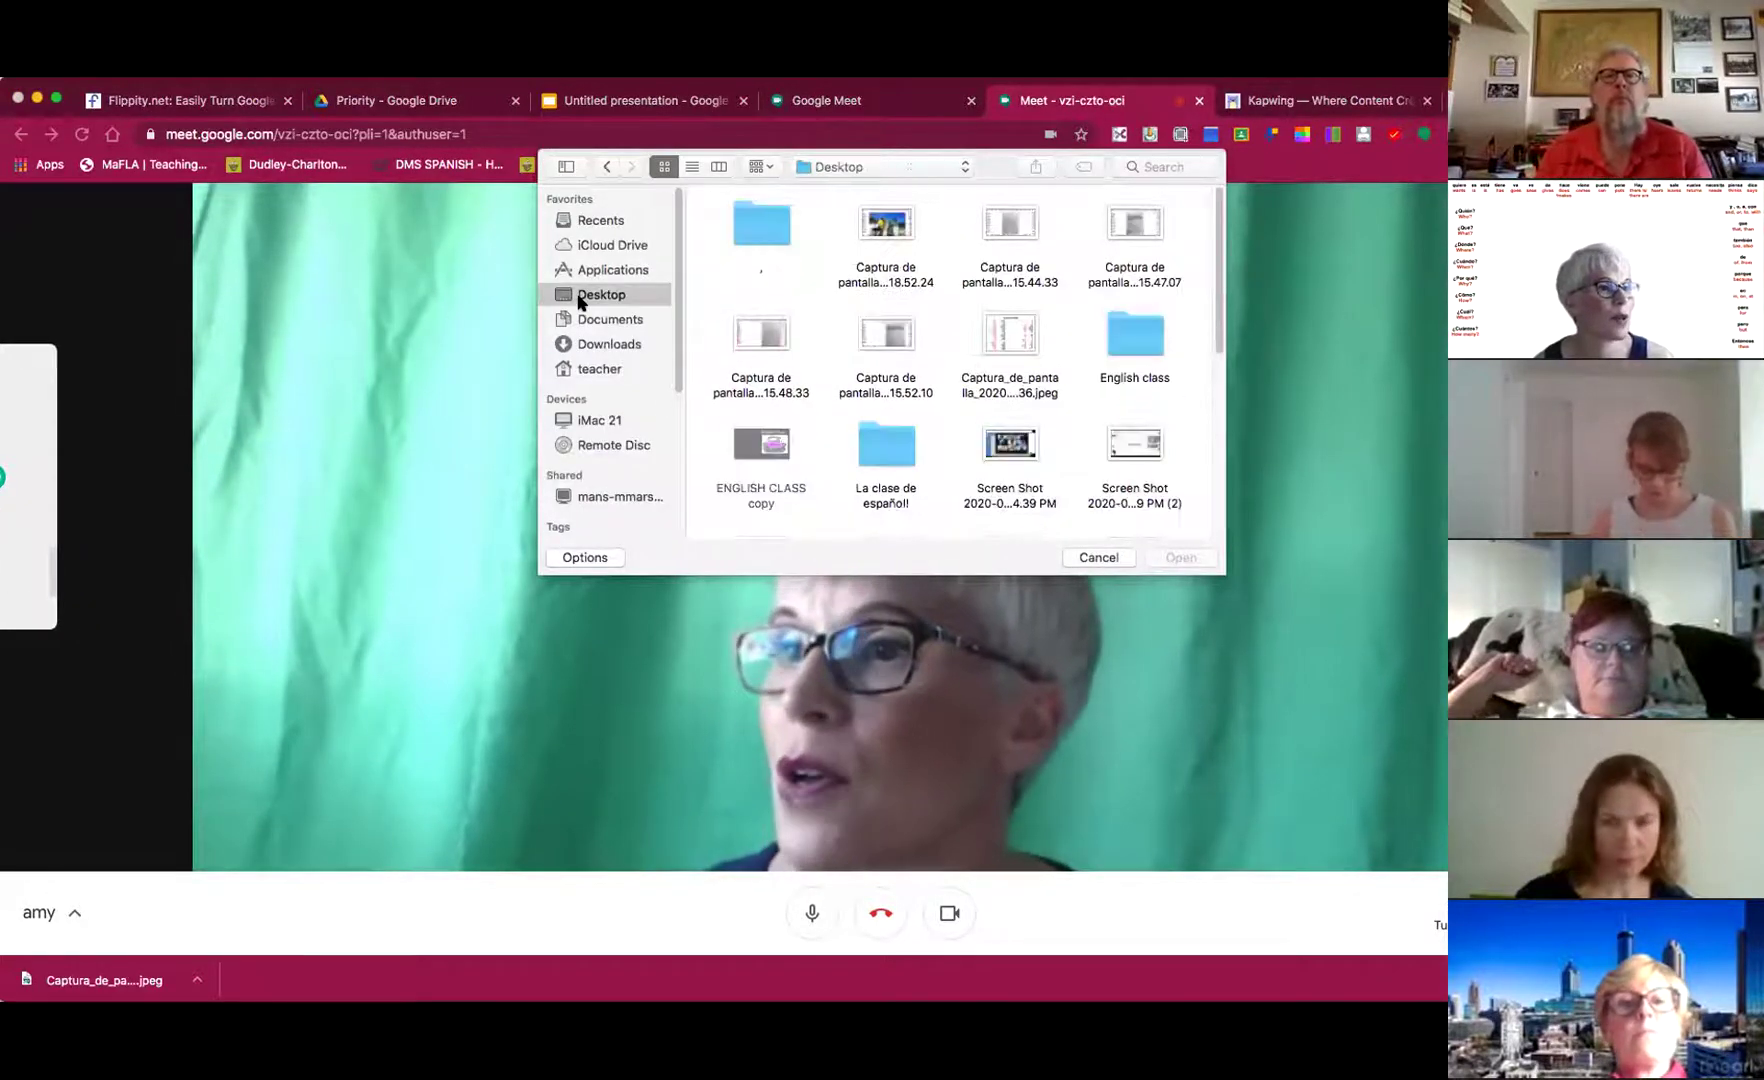
{"action": "left_click", "coordinate": [1003, 335]}
{"action": "double_click", "coordinate": [1000, 337]}
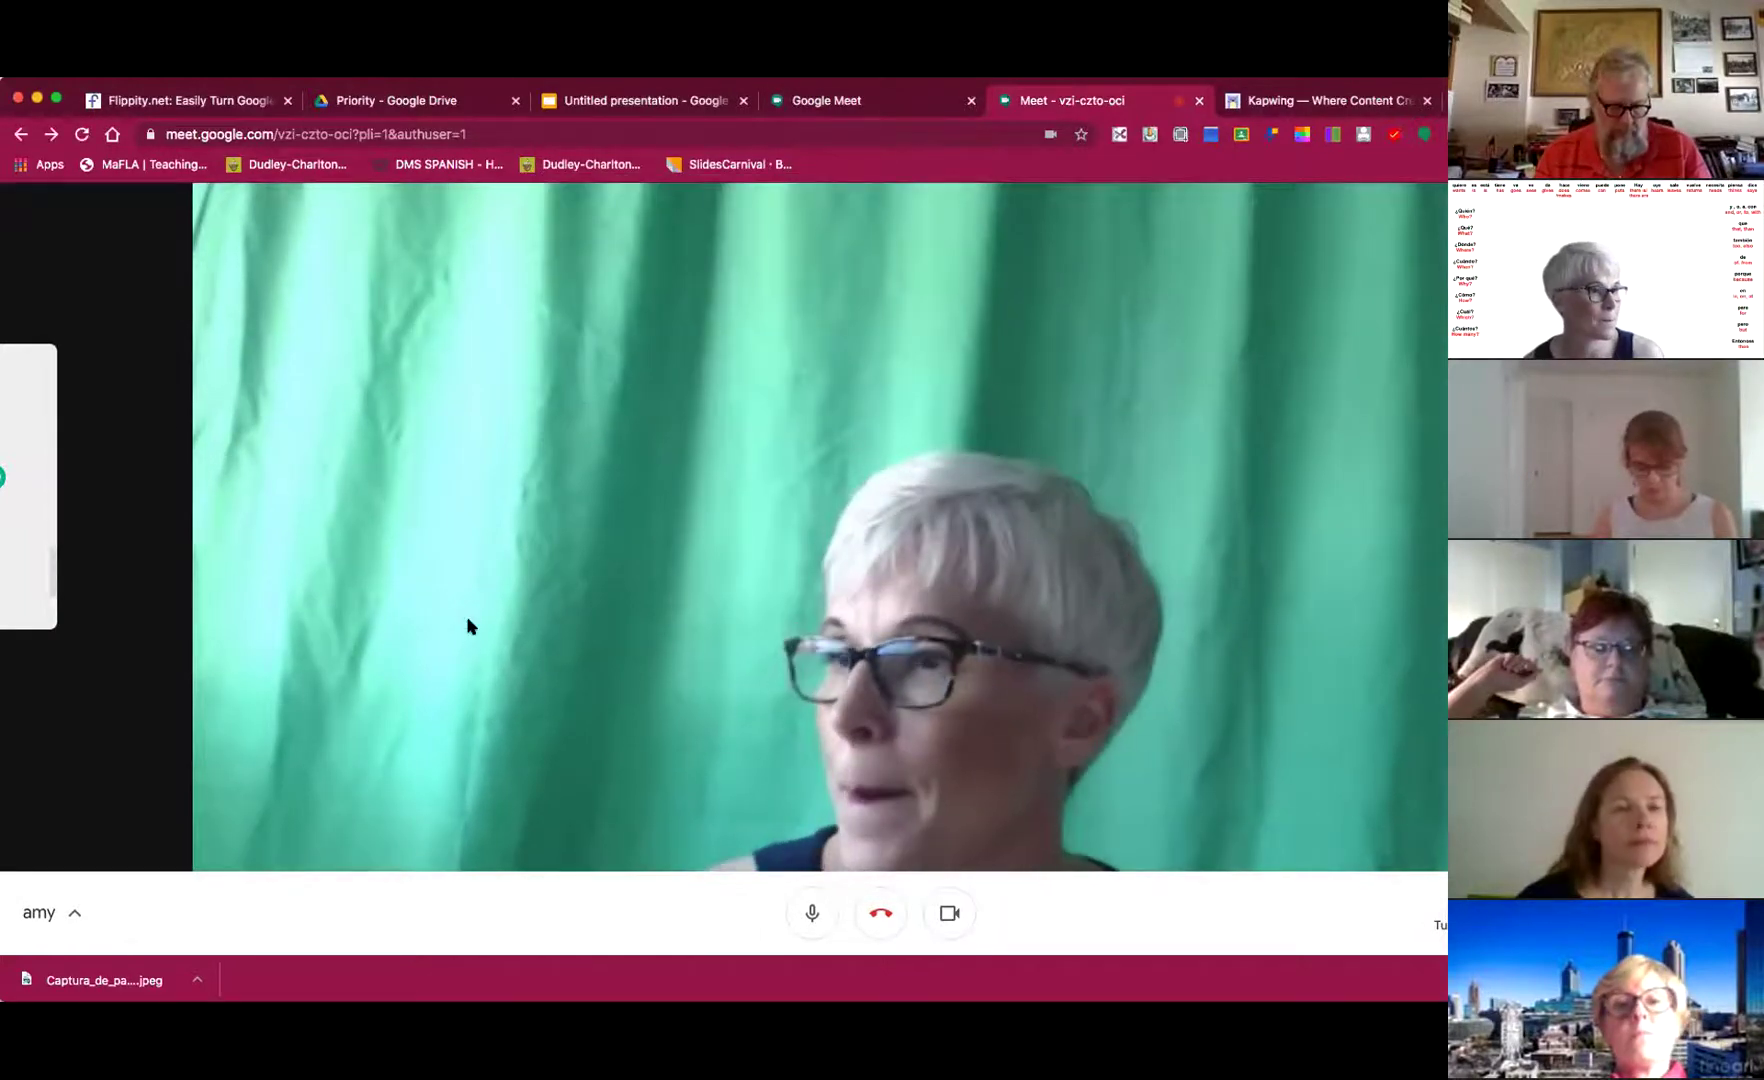
{"action": "mouse_move", "coordinate": [40, 590]}
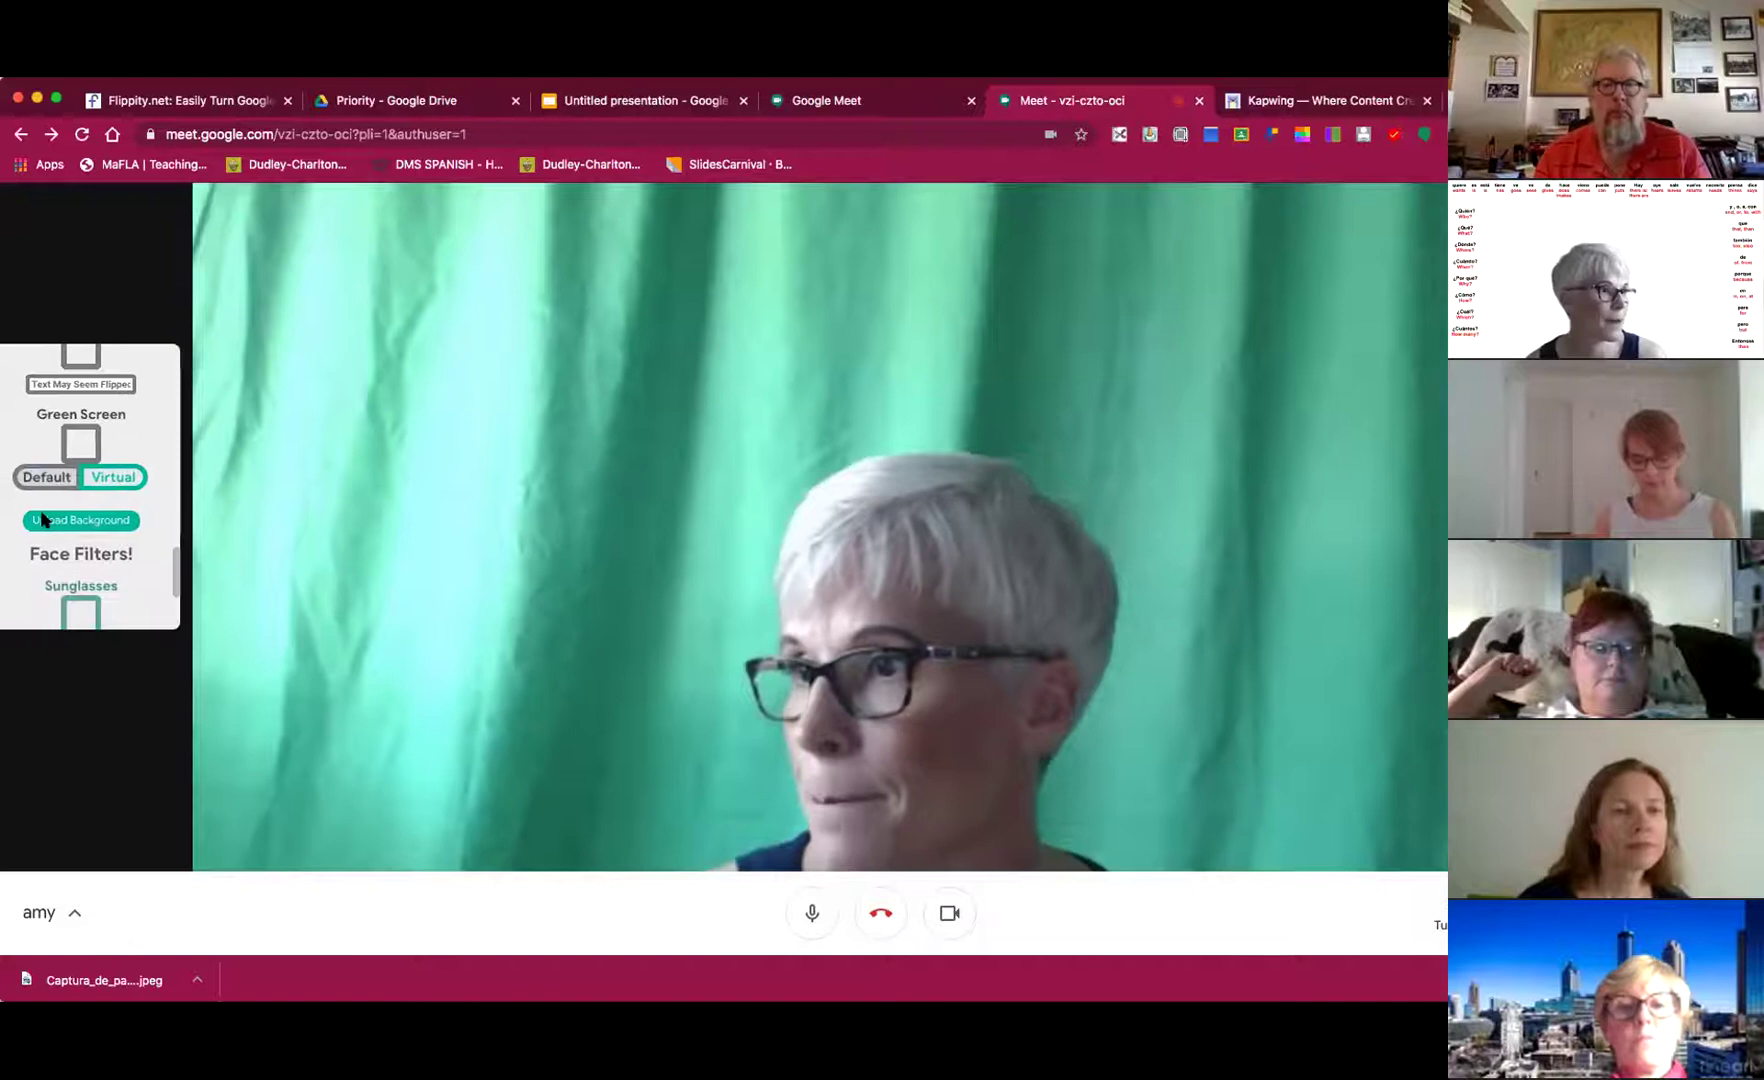
{"action": "left_click", "coordinate": [83, 447]}
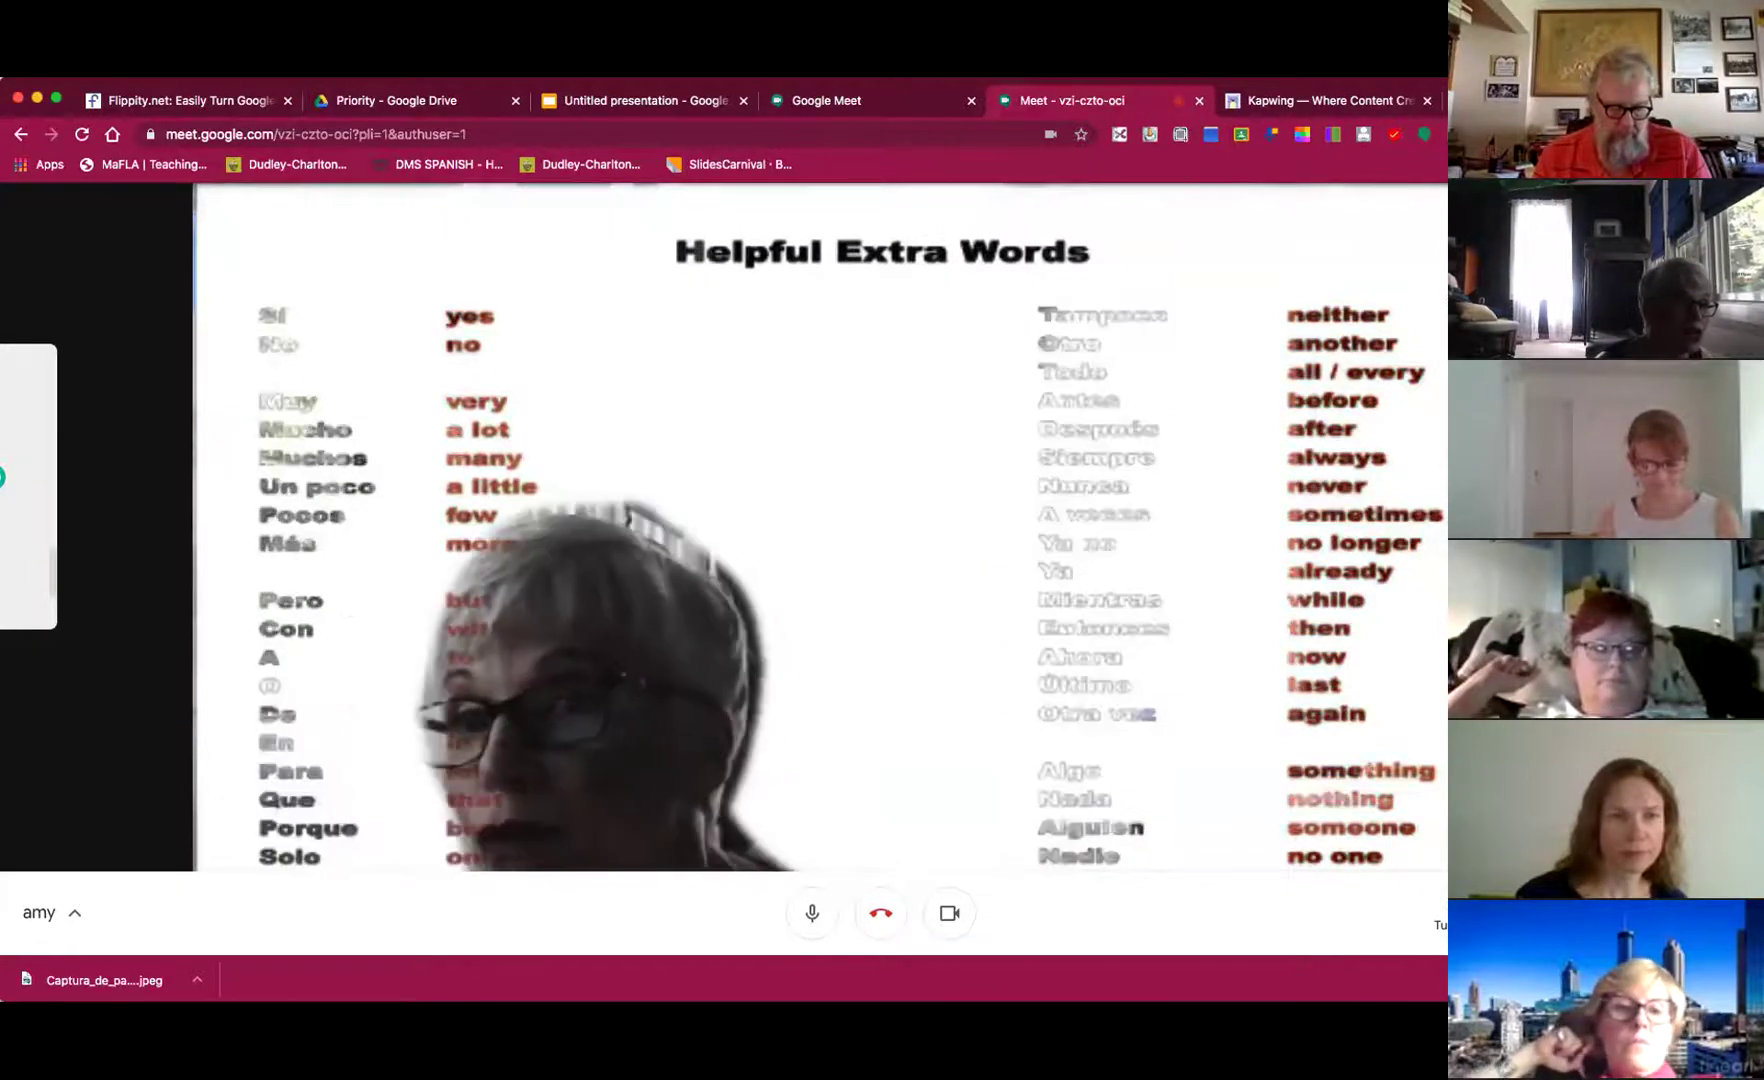
- Switch the meeting camera to the built-in FaceTime HD Camera and look through the visual effects
{"action": "left_click", "coordinate": [1600, 690]}
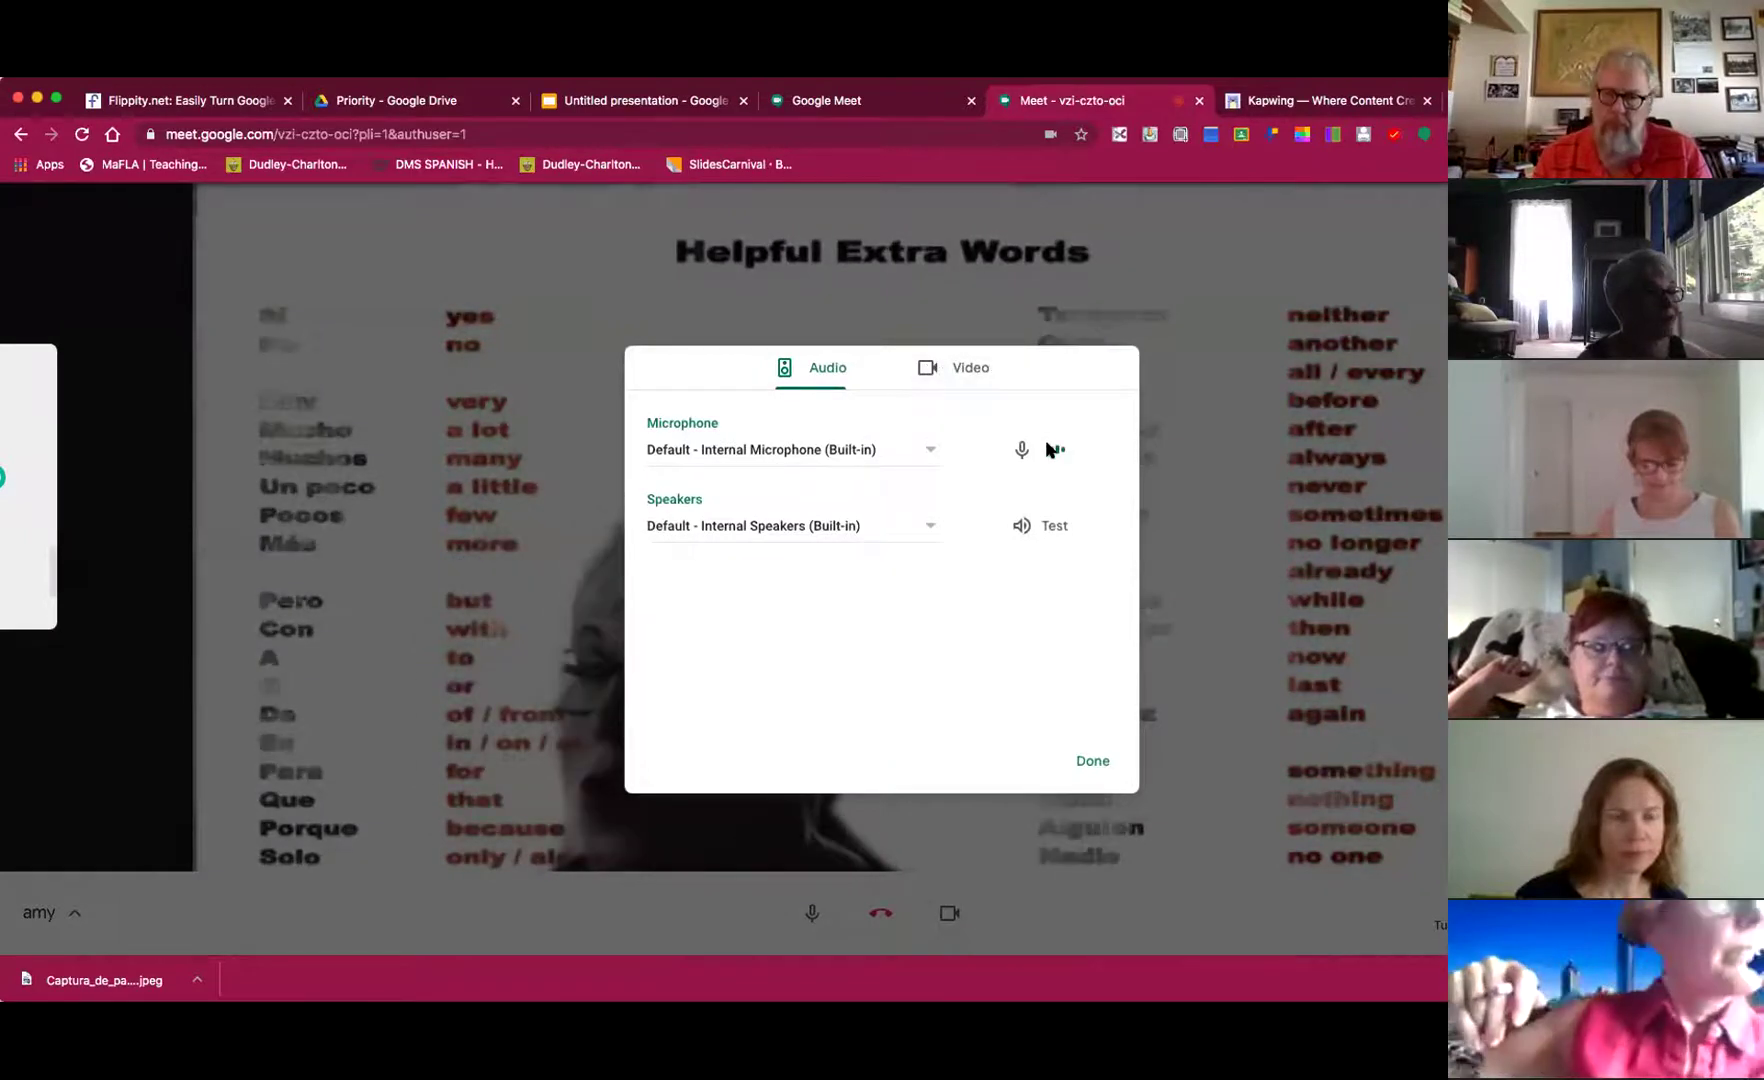
{"action": "left_click", "coordinate": [971, 372]}
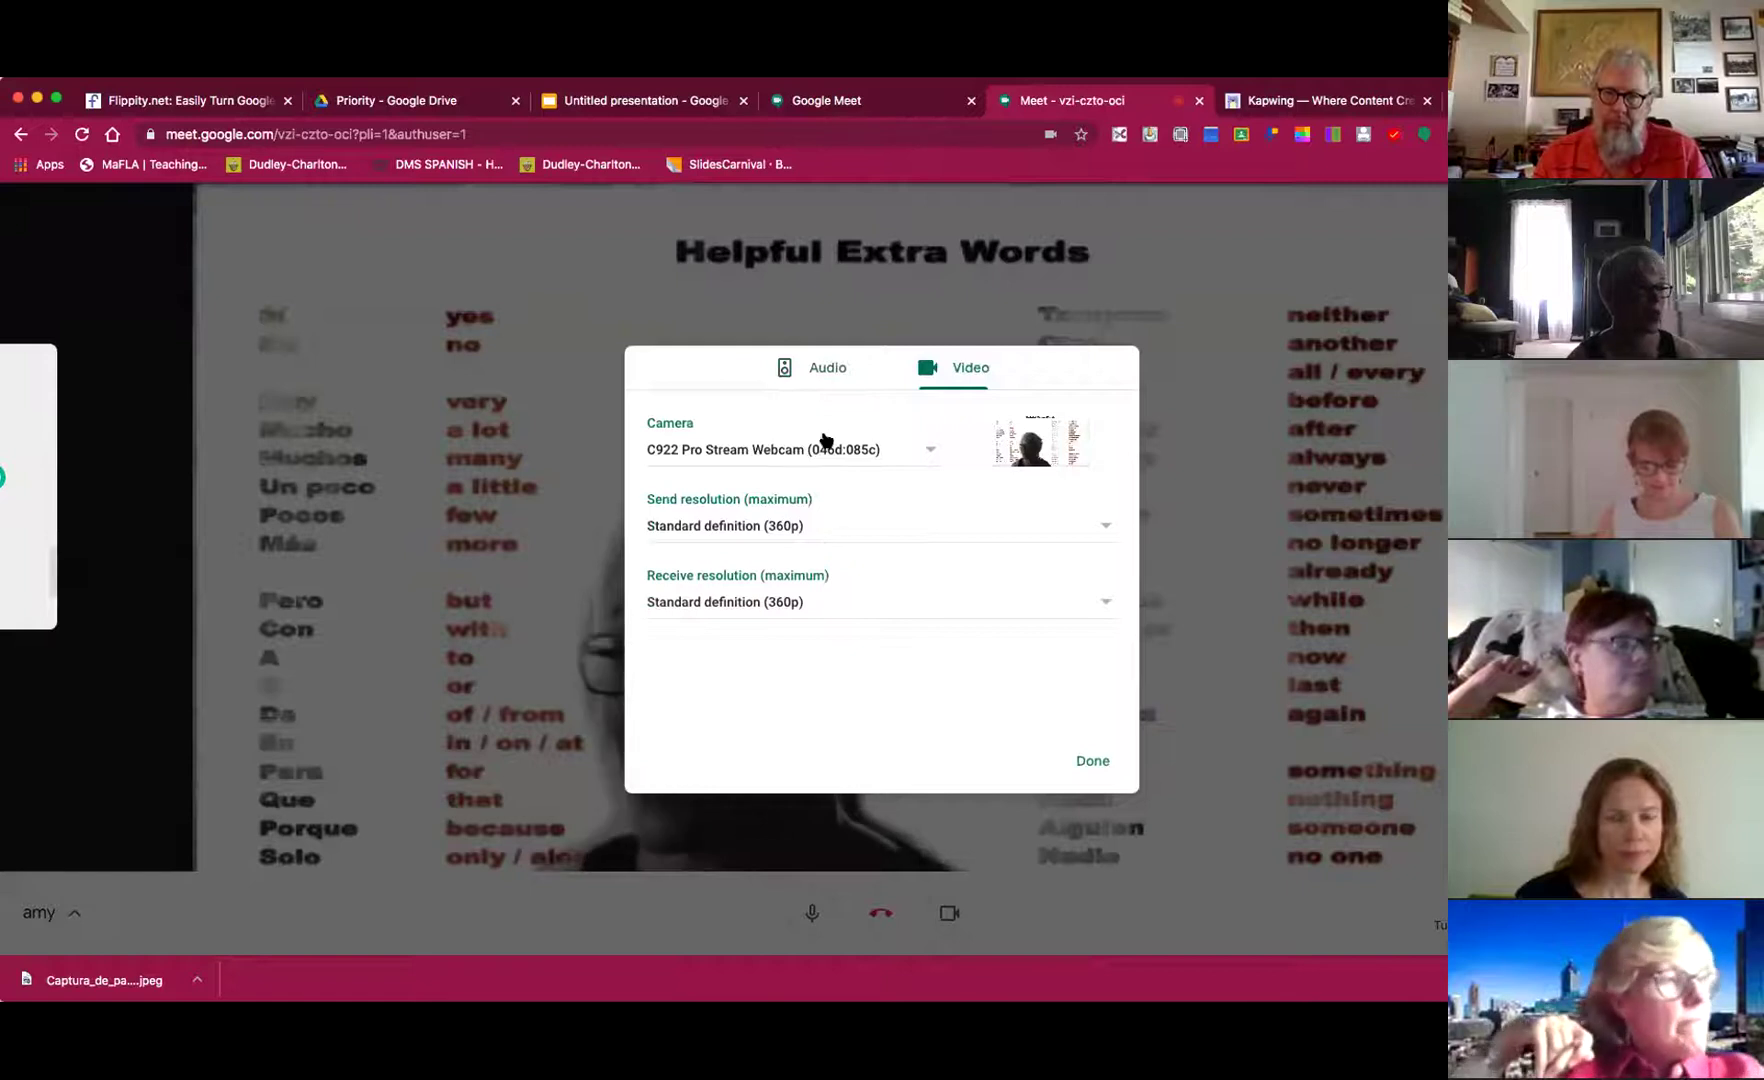
{"action": "left_click", "coordinate": [930, 453]}
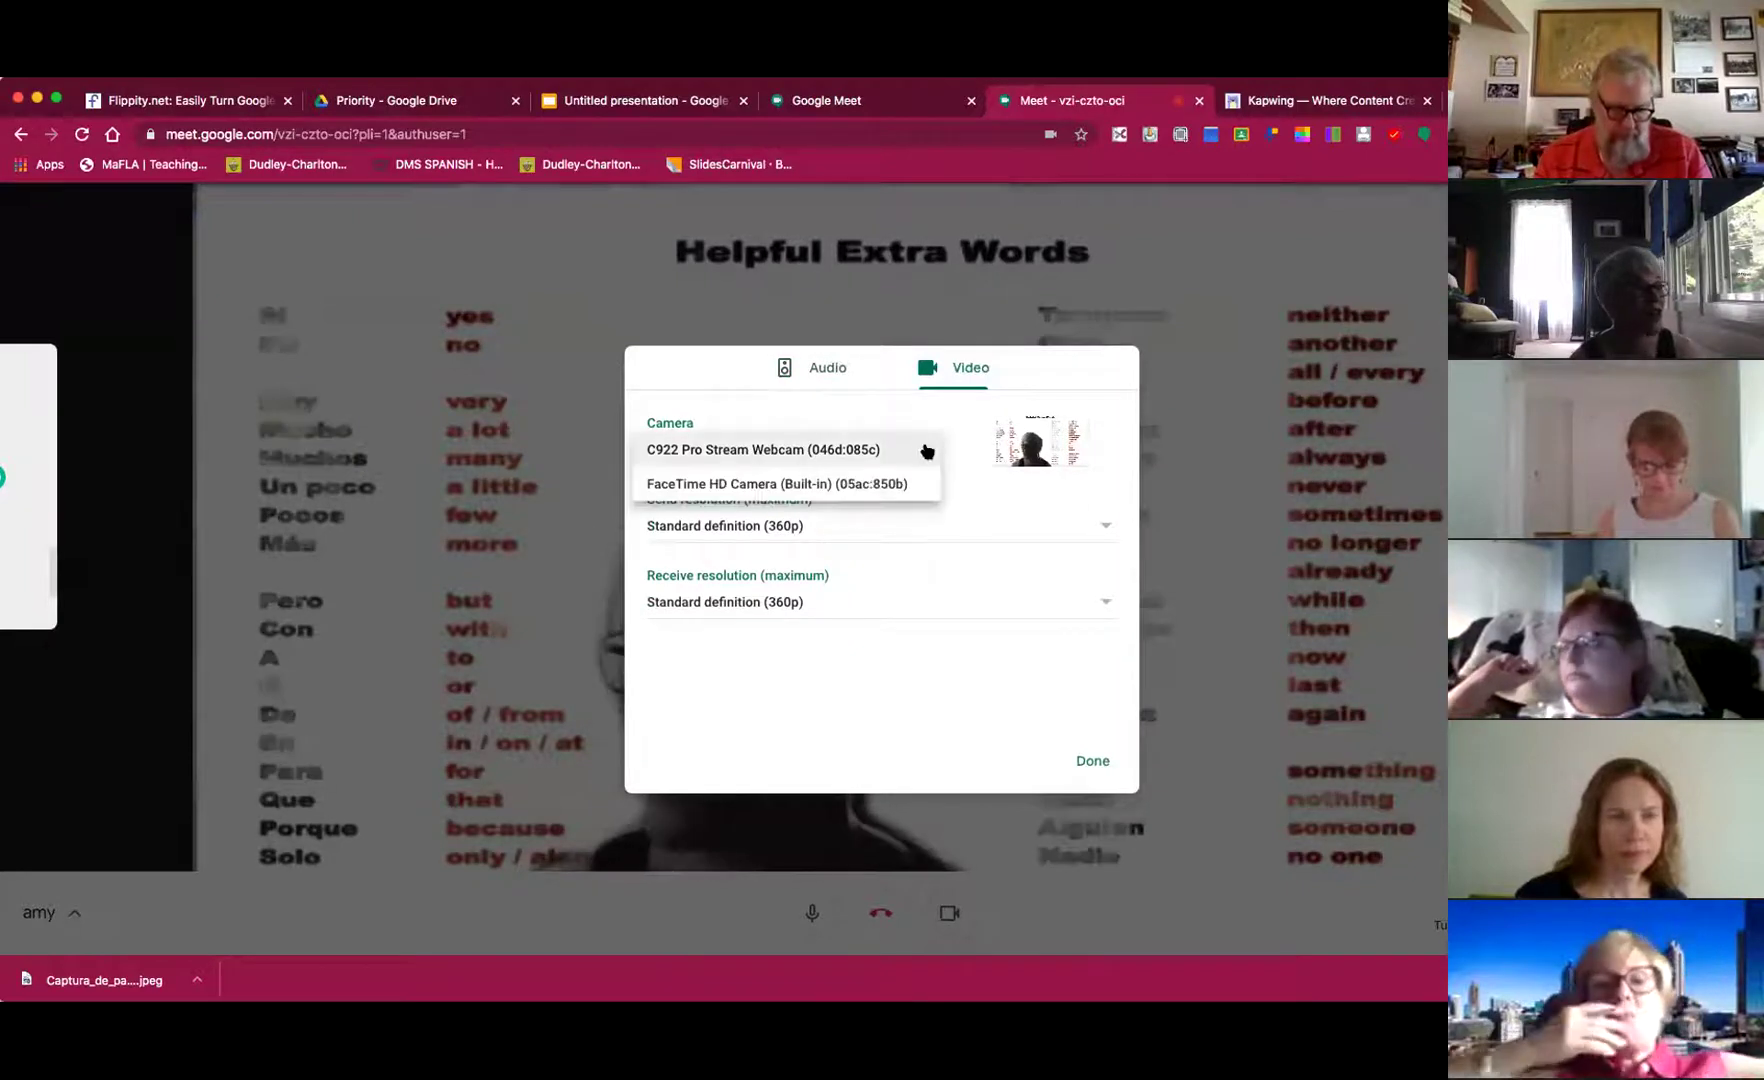
{"action": "left_click", "coordinate": [748, 484]}
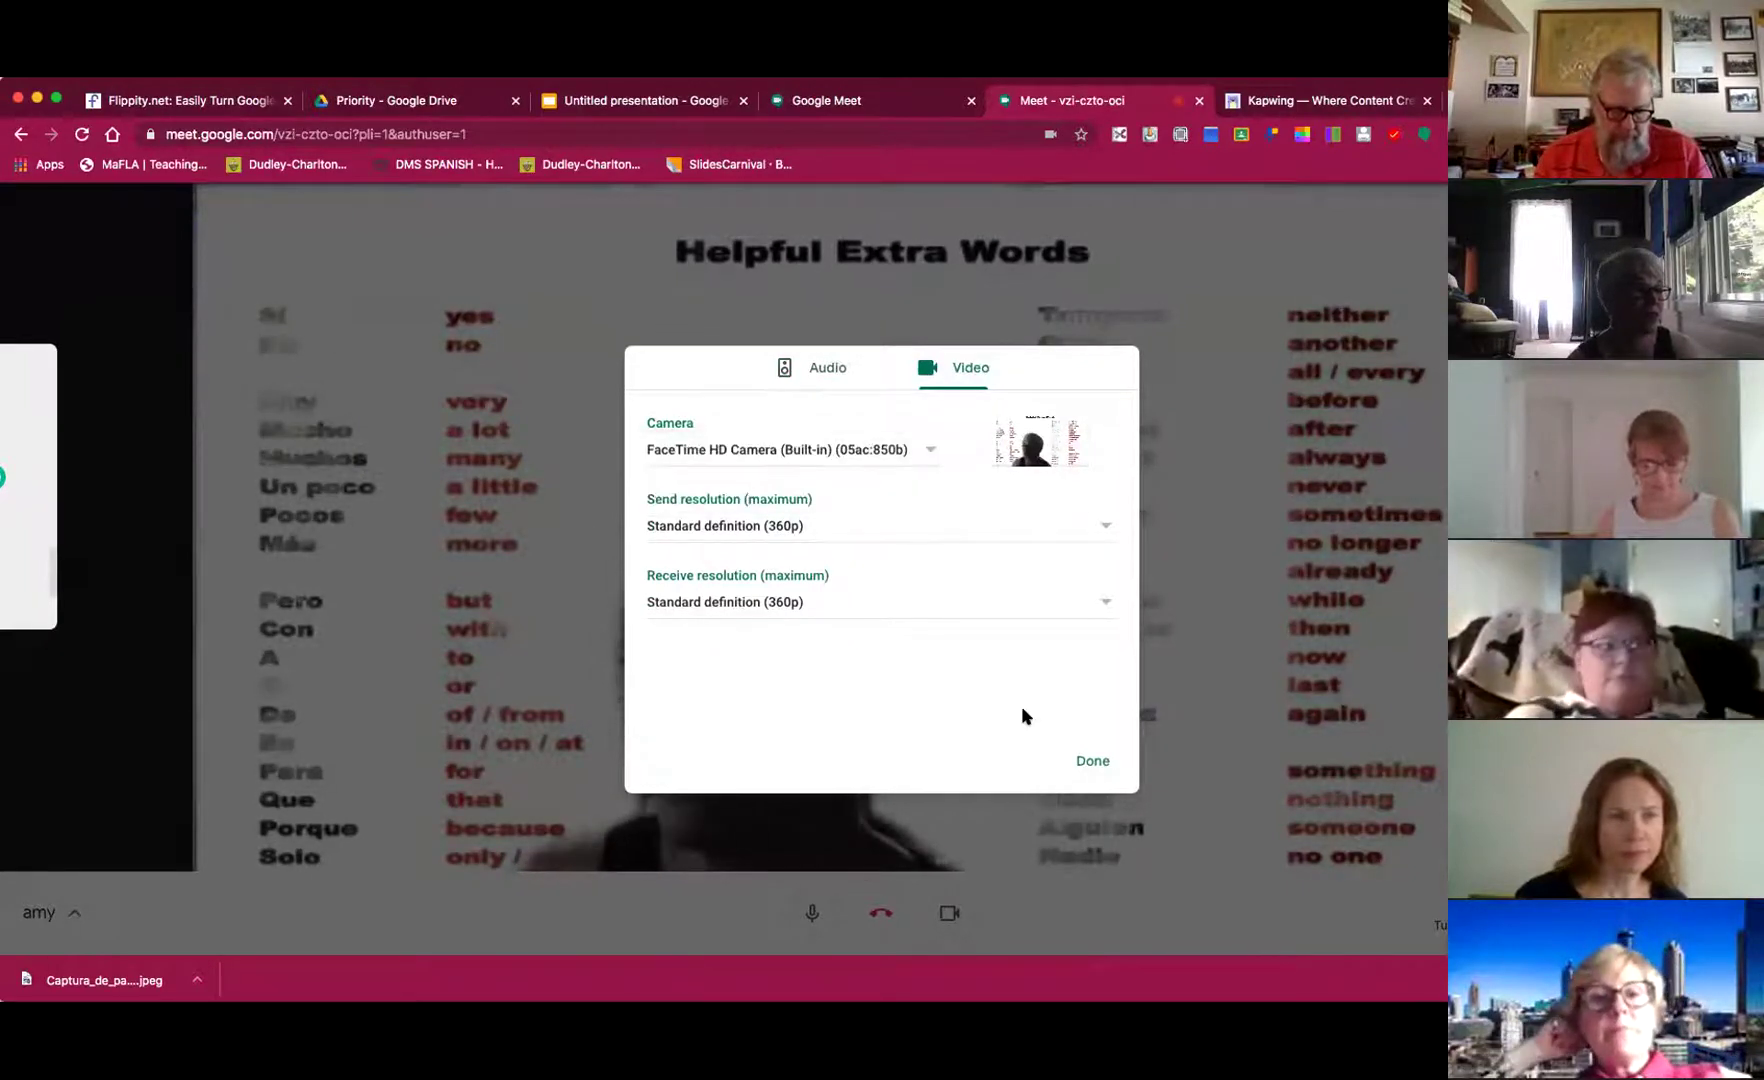
{"action": "left_click", "coordinate": [1092, 760]}
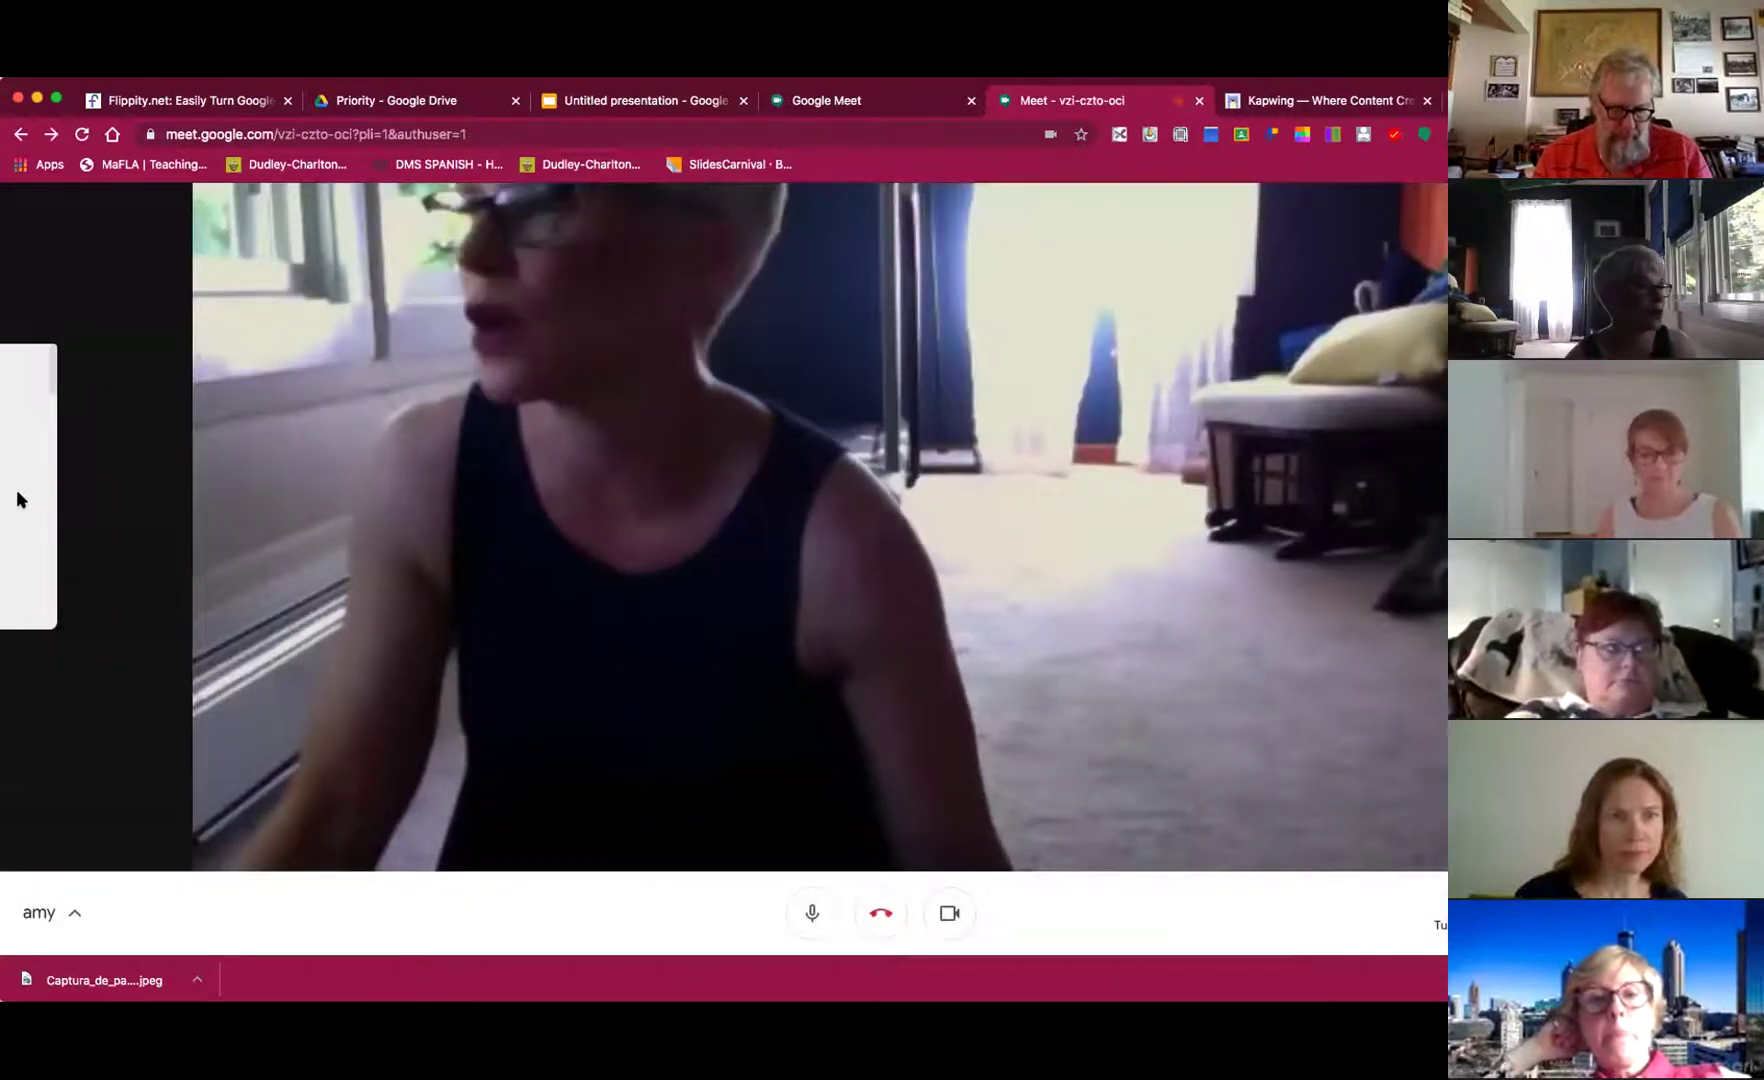
{"action": "scroll", "coordinate": [77, 578], "scroll_direction": "down", "scroll_amount": 5}
{"action": "scroll", "coordinate": [75, 570], "scroll_direction": "down", "scroll_amount": 3}
{"action": "scroll", "coordinate": [72, 575], "scroll_direction": "up", "scroll_amount": 5}
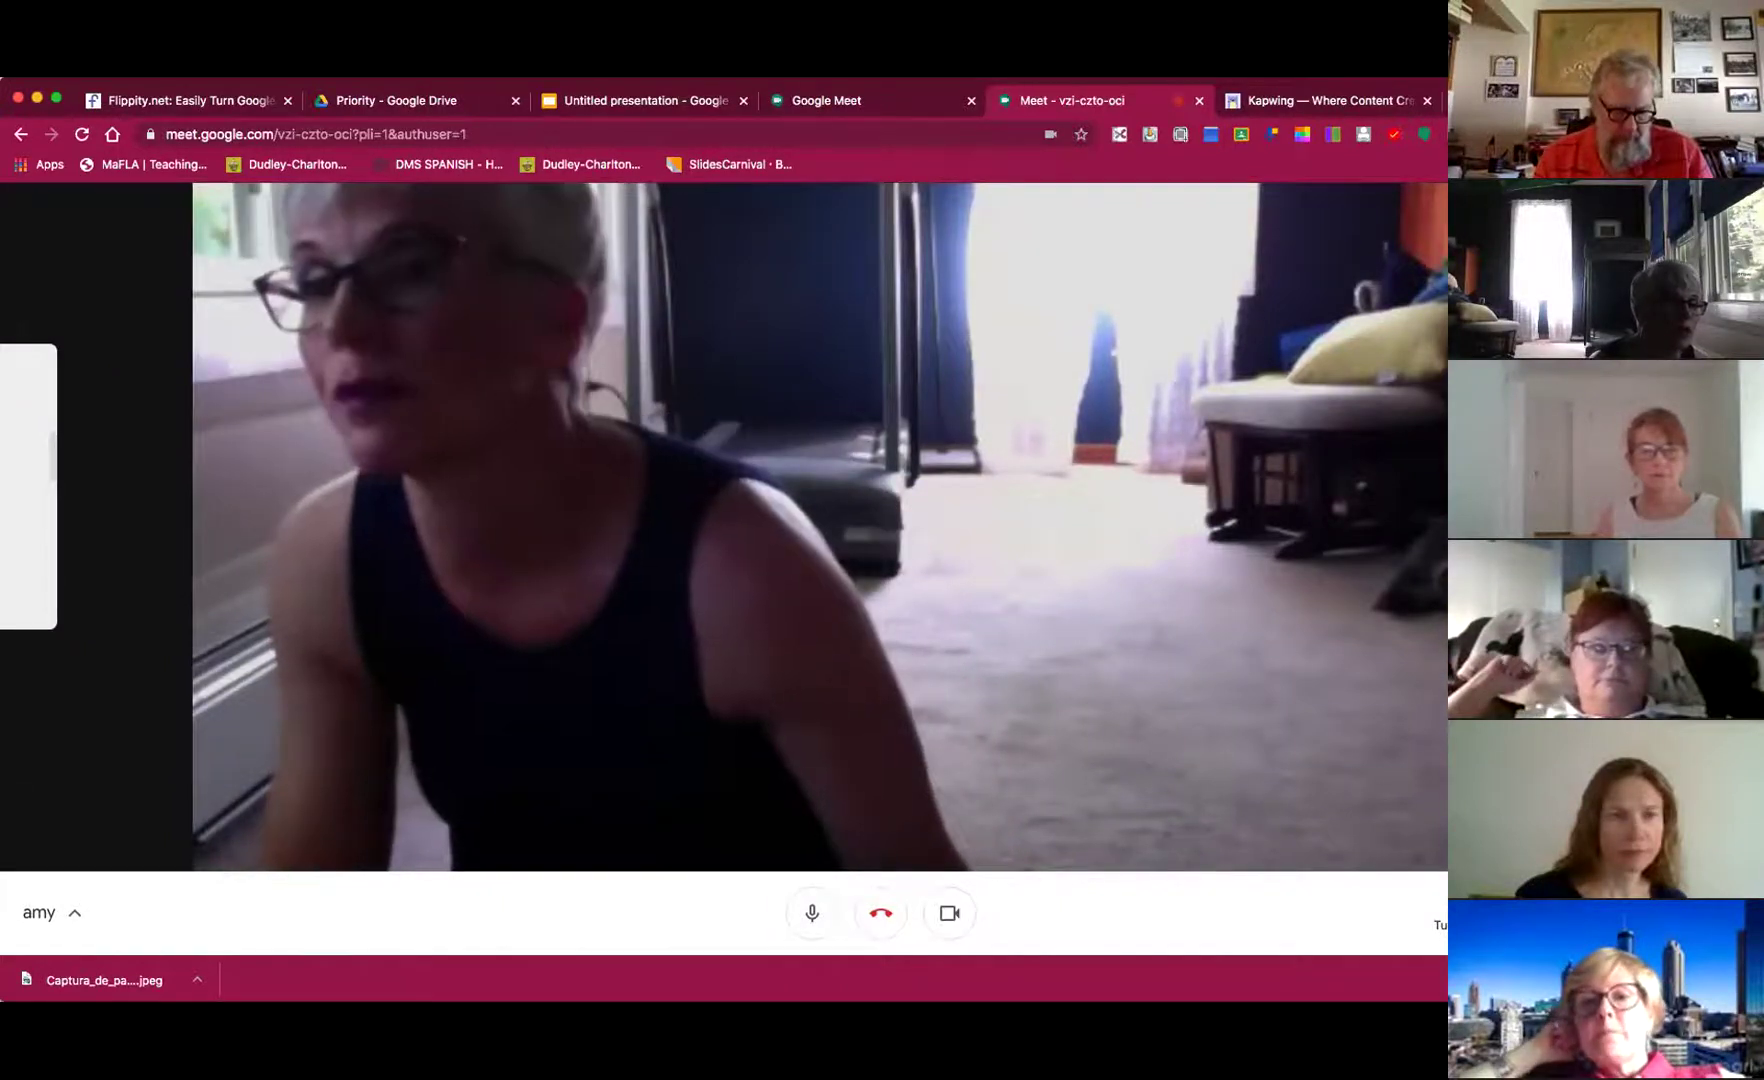
- Set the meeting camera to the C922 Pro Stream Webcam
{"action": "left_click", "coordinate": [1590, 710]}
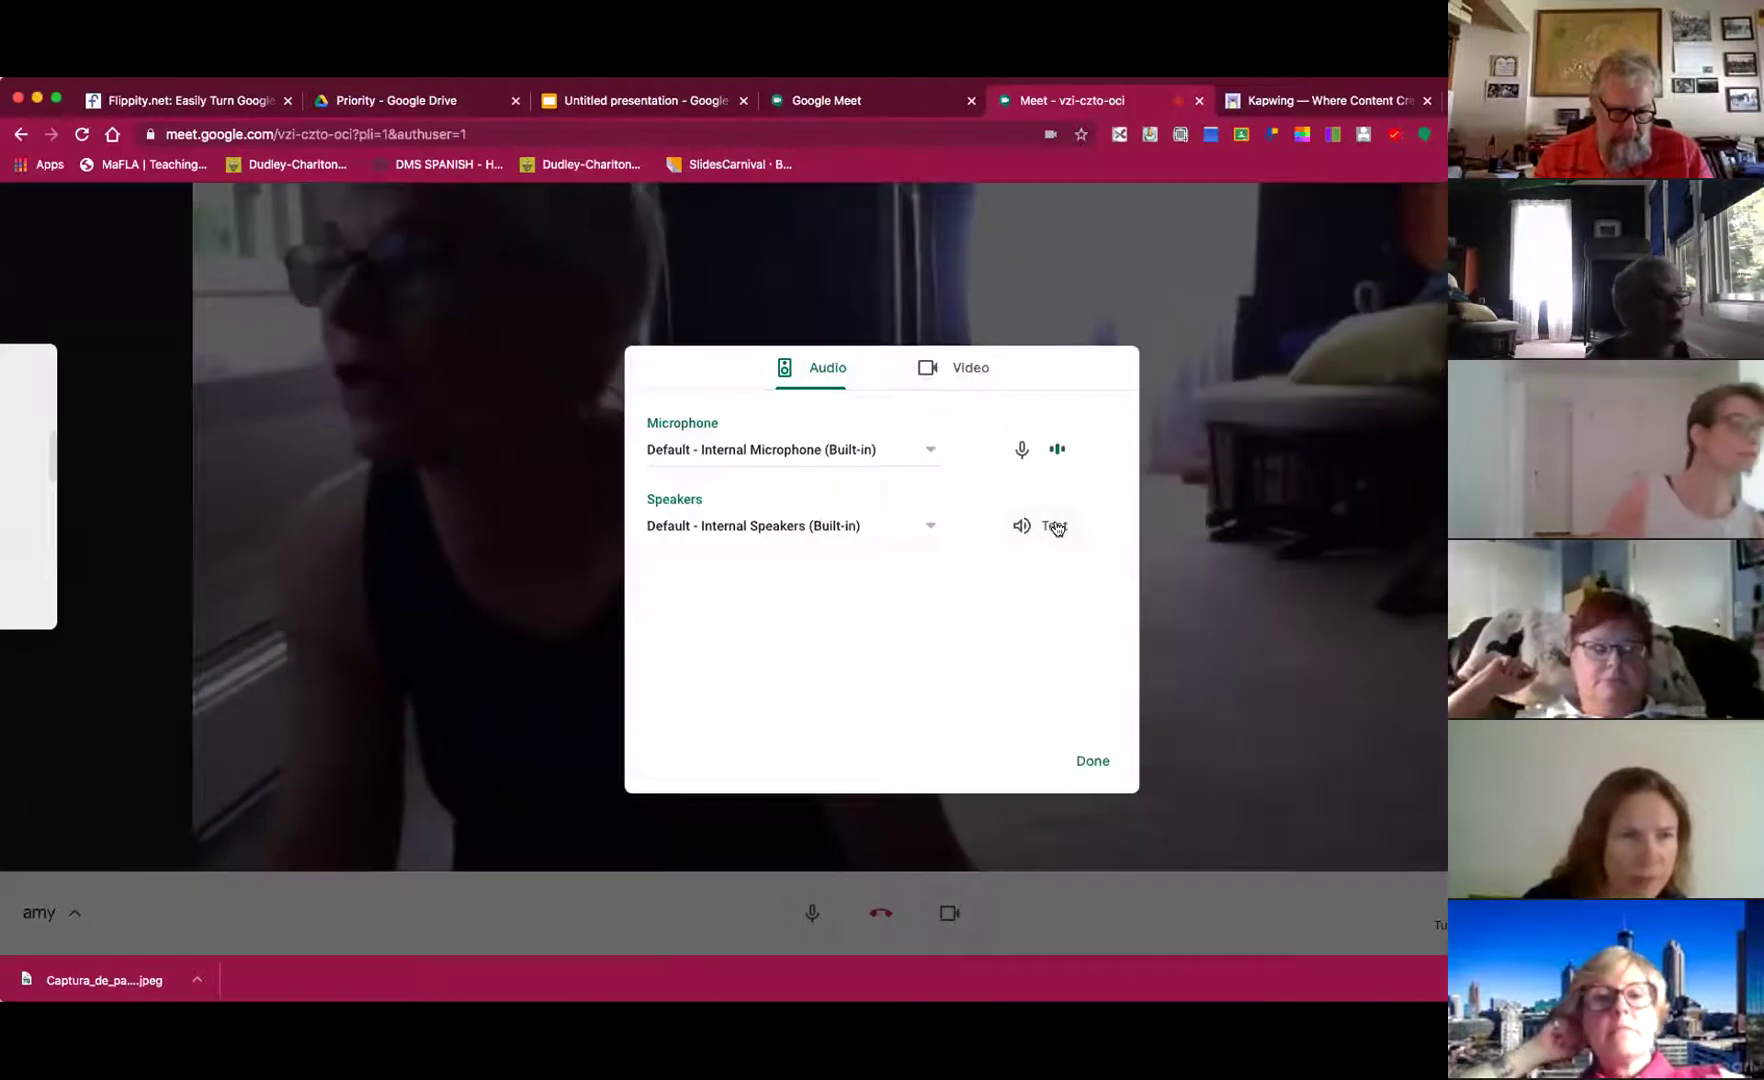
{"action": "left_click", "coordinate": [968, 368]}
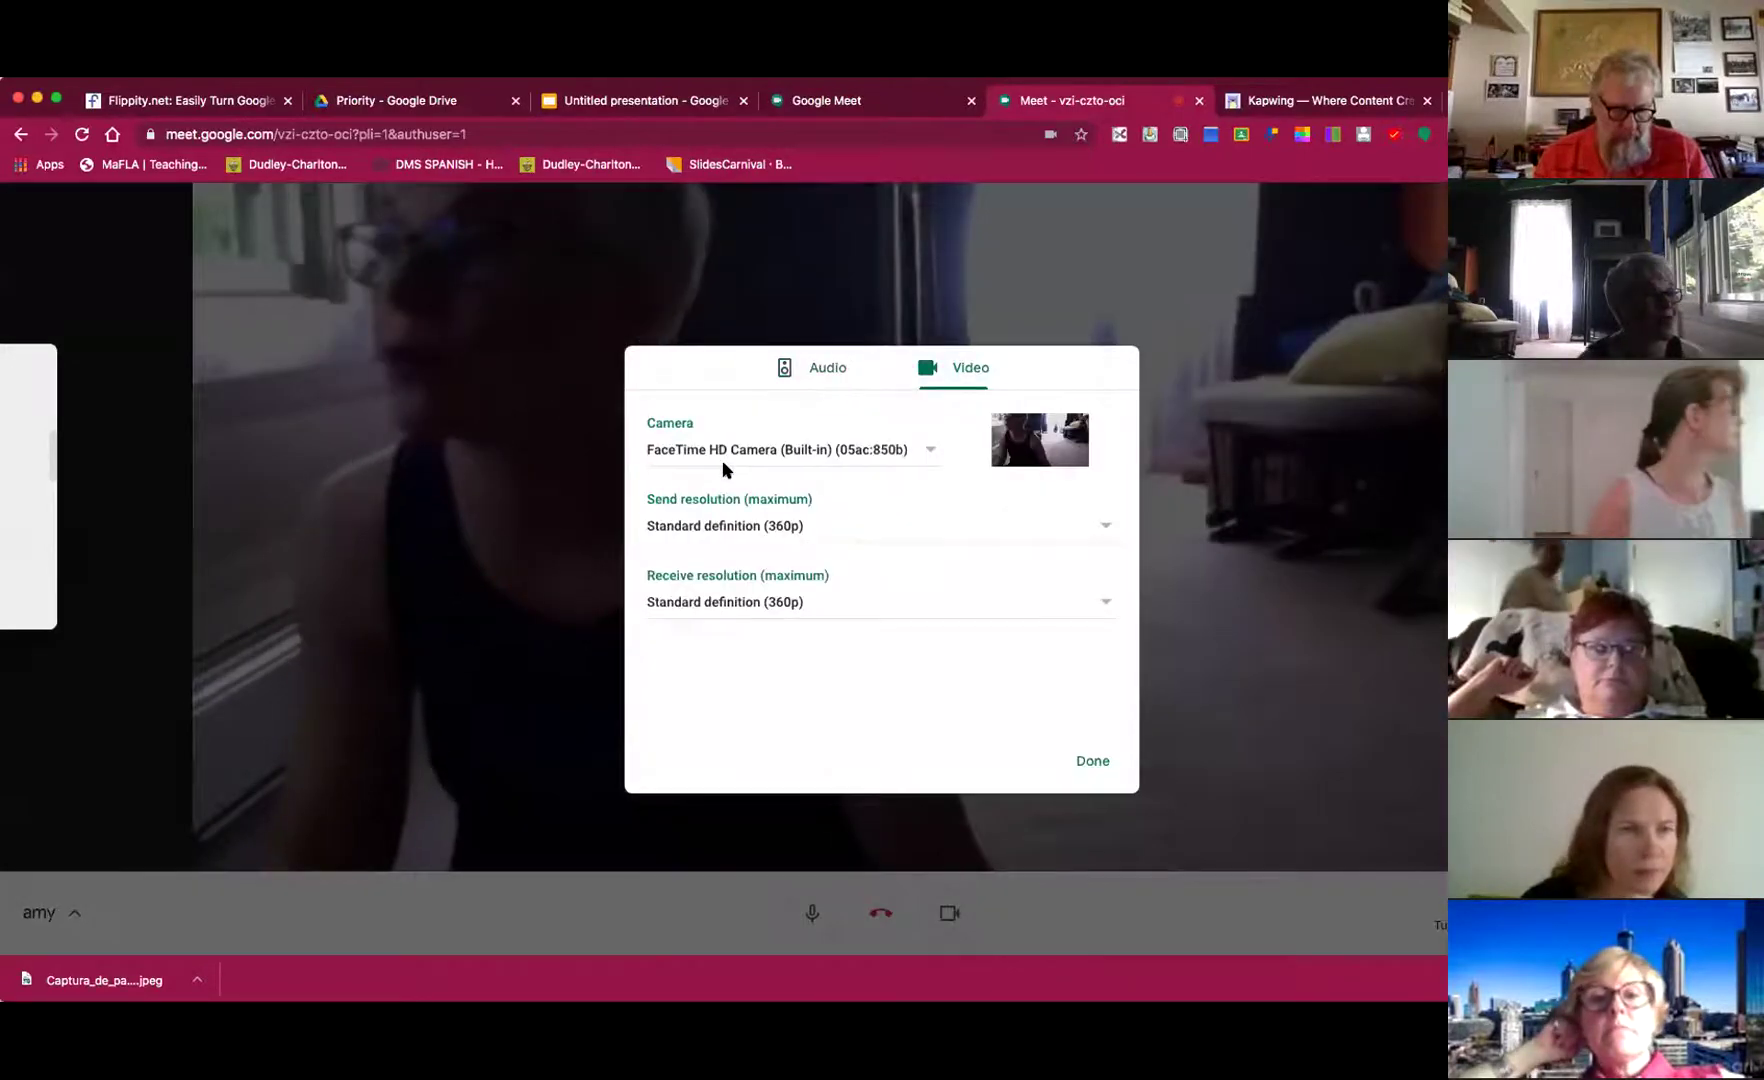
{"action": "left_click", "coordinate": [736, 451]}
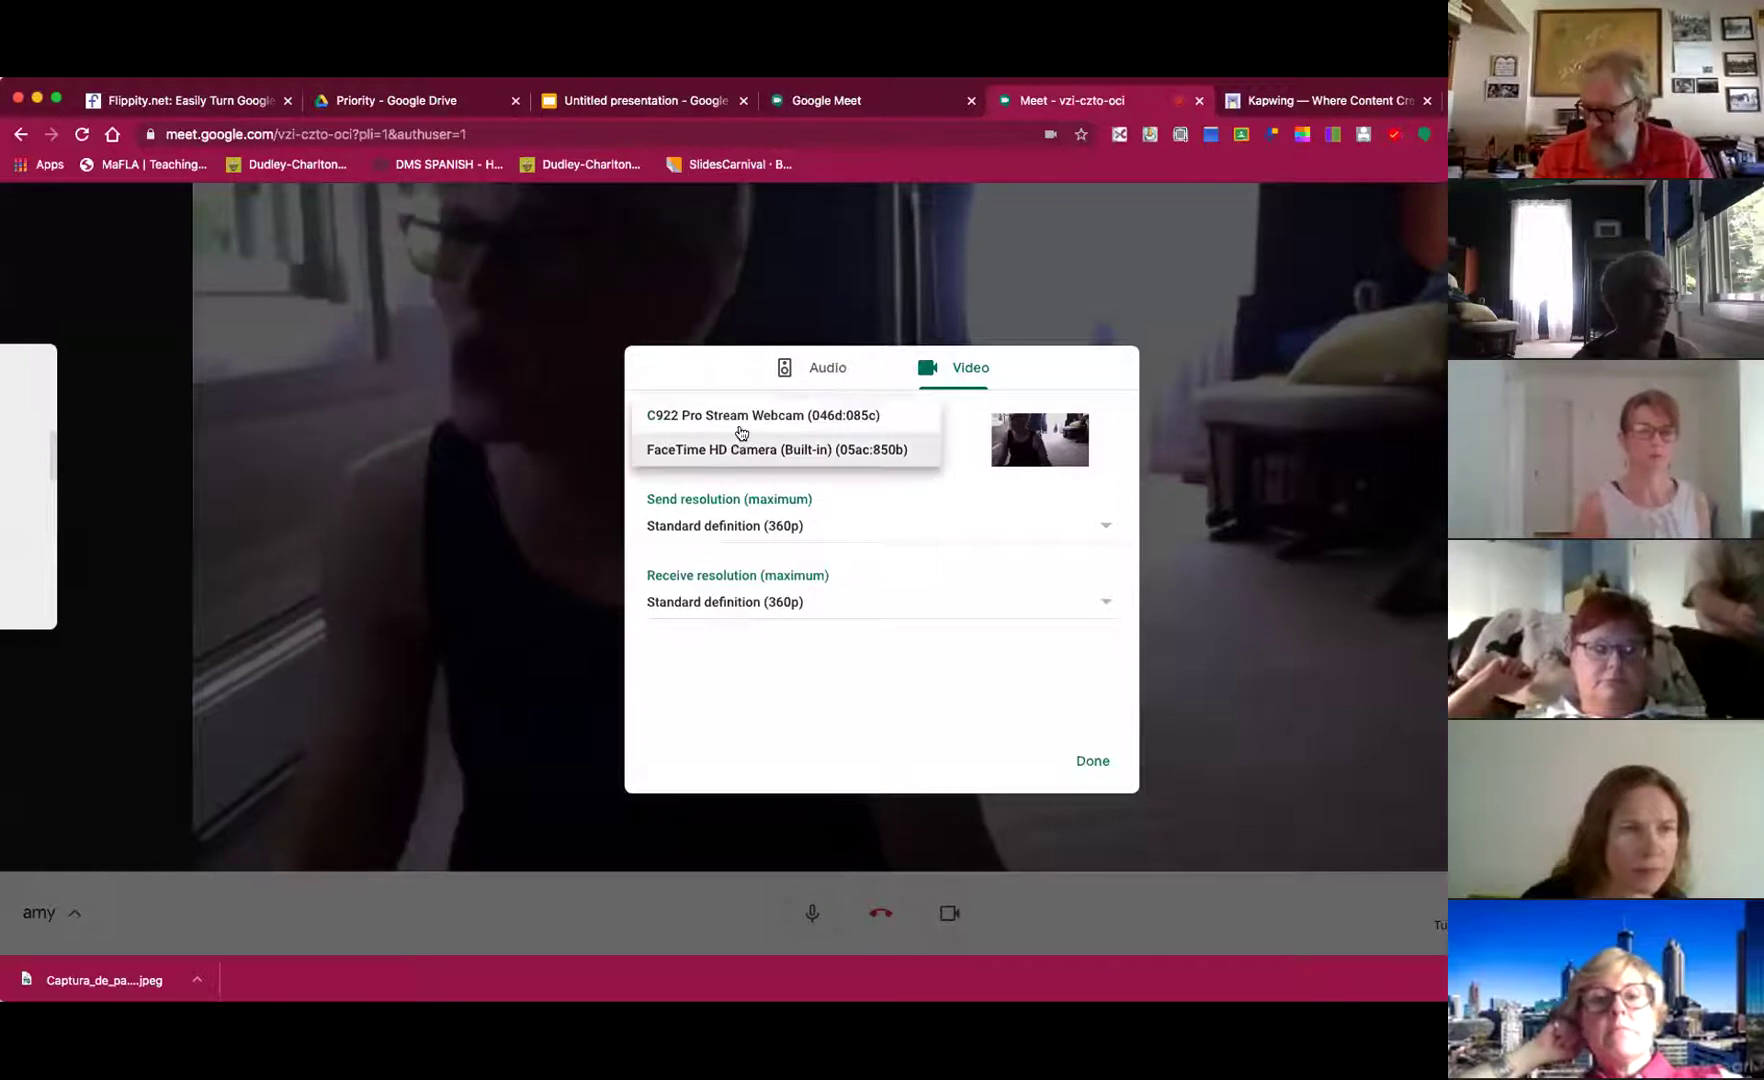
{"action": "left_click", "coordinate": [750, 415]}
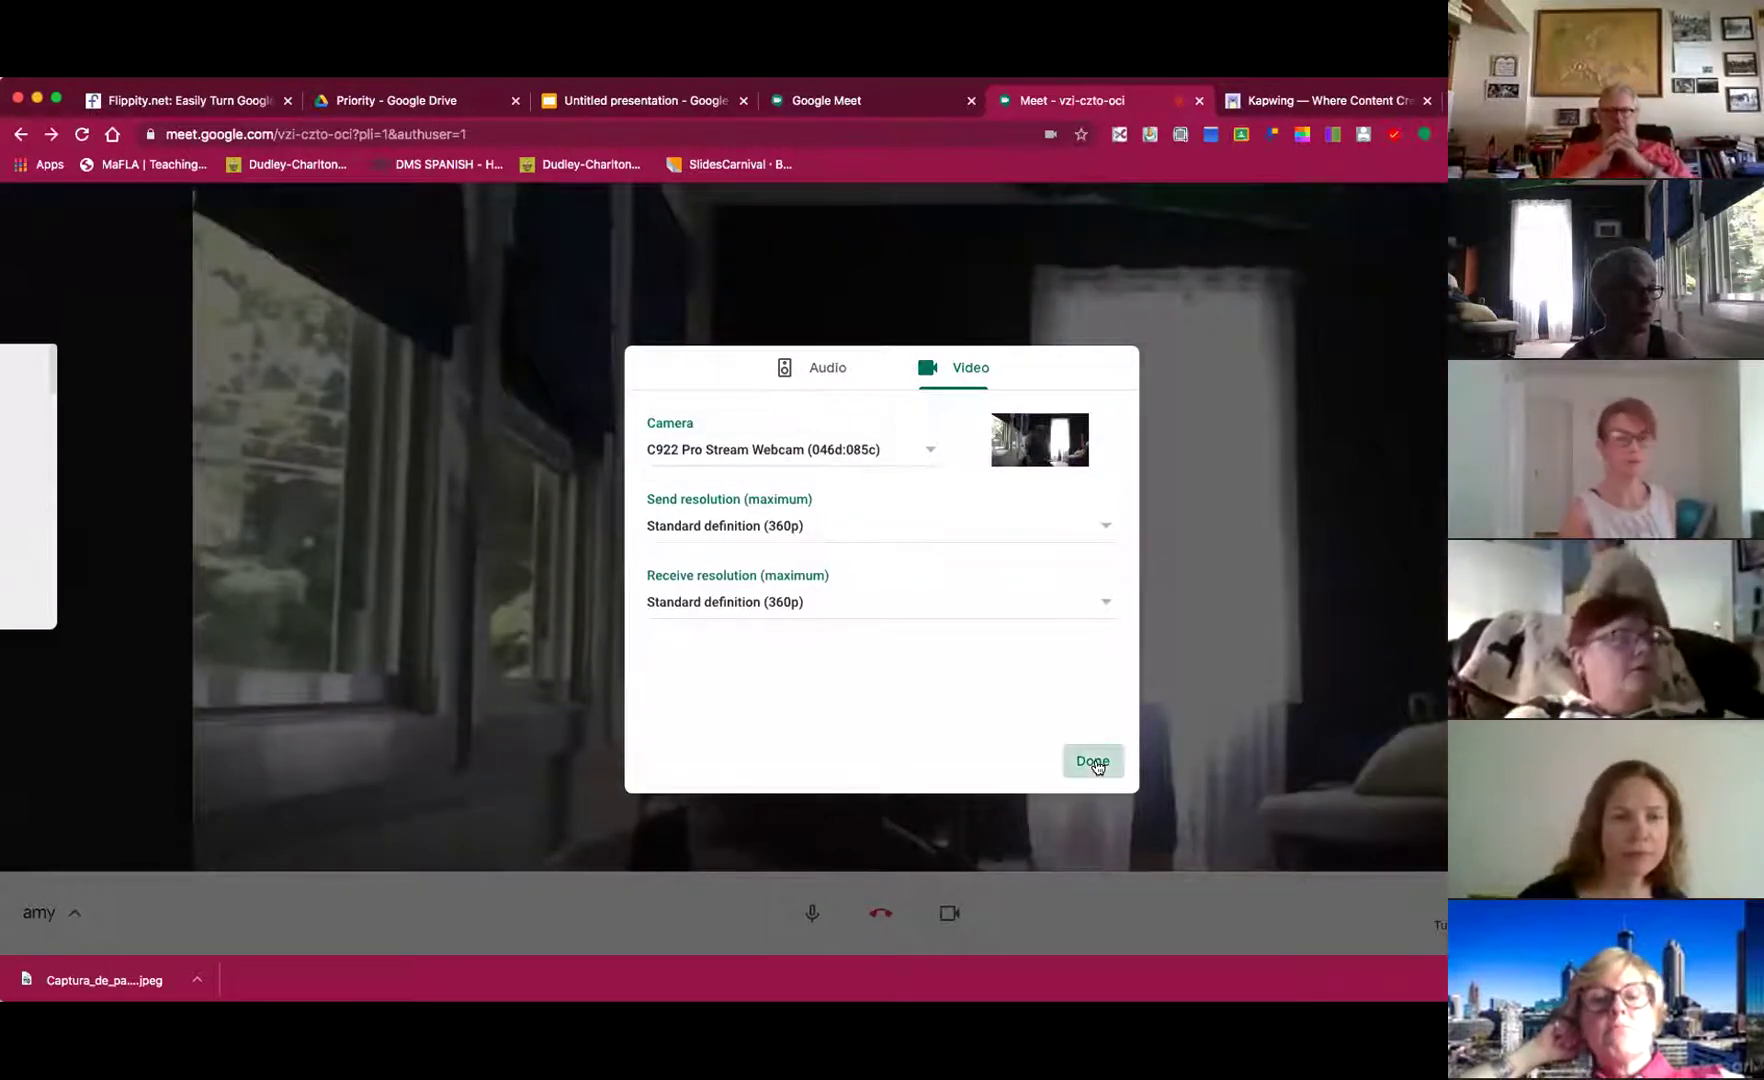
{"action": "left_click", "coordinate": [1092, 761]}
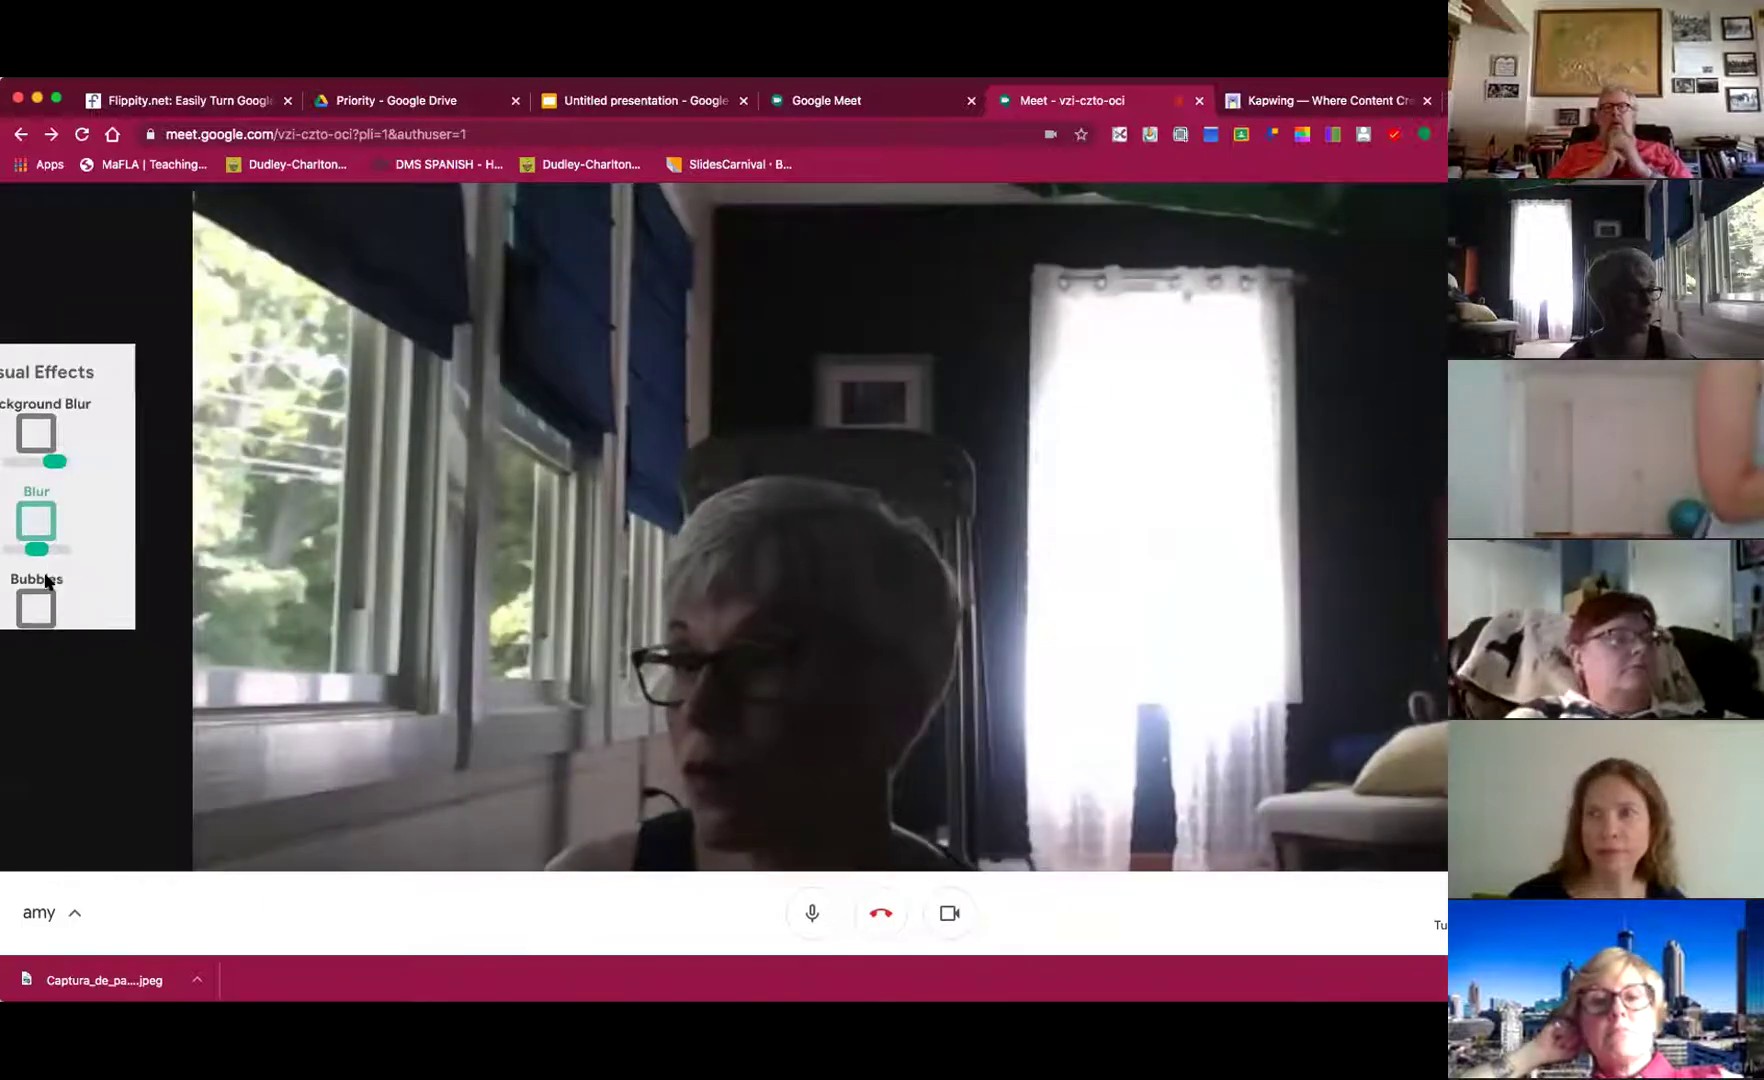
- Upload the Captura_de_pantalla JPEG from the Desktop again as the green screen background
{"action": "scroll", "coordinate": [58, 603], "scroll_direction": "down", "scroll_amount": 5}
{"action": "scroll", "coordinate": [60, 580], "scroll_direction": "down", "scroll_amount": 5}
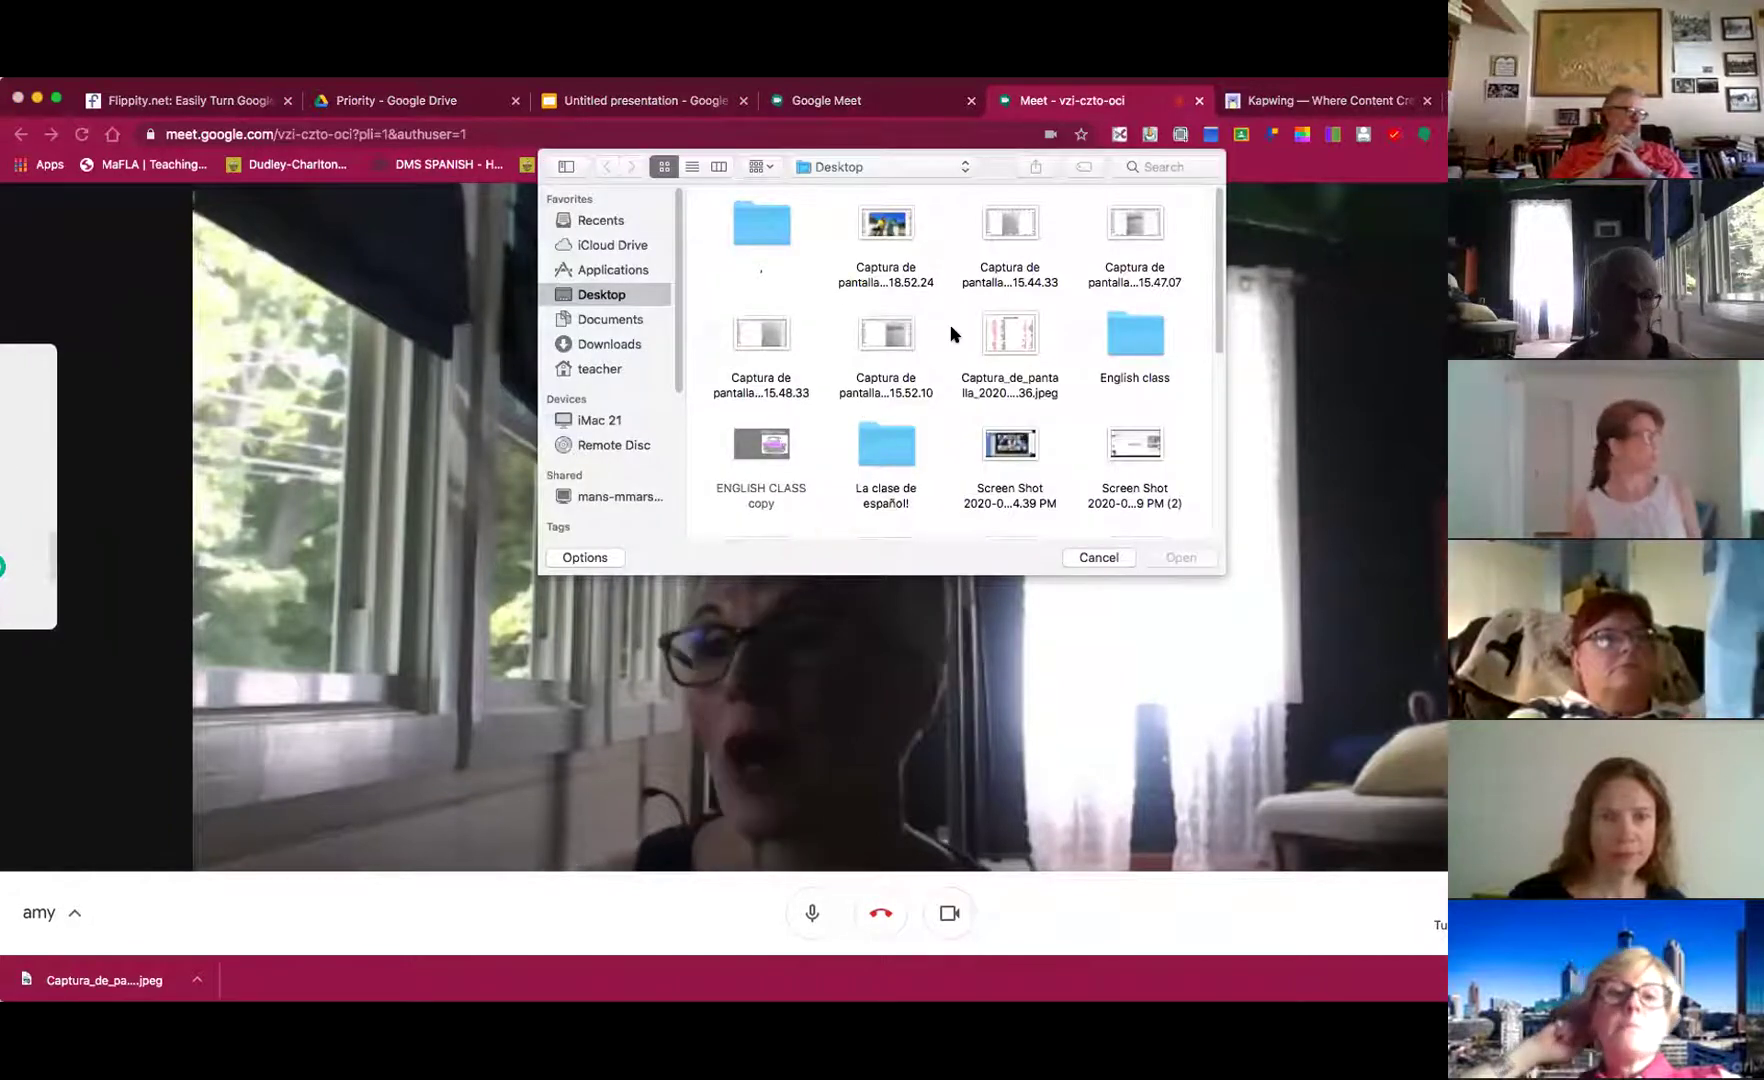
{"action": "left_click", "coordinate": [999, 339]}
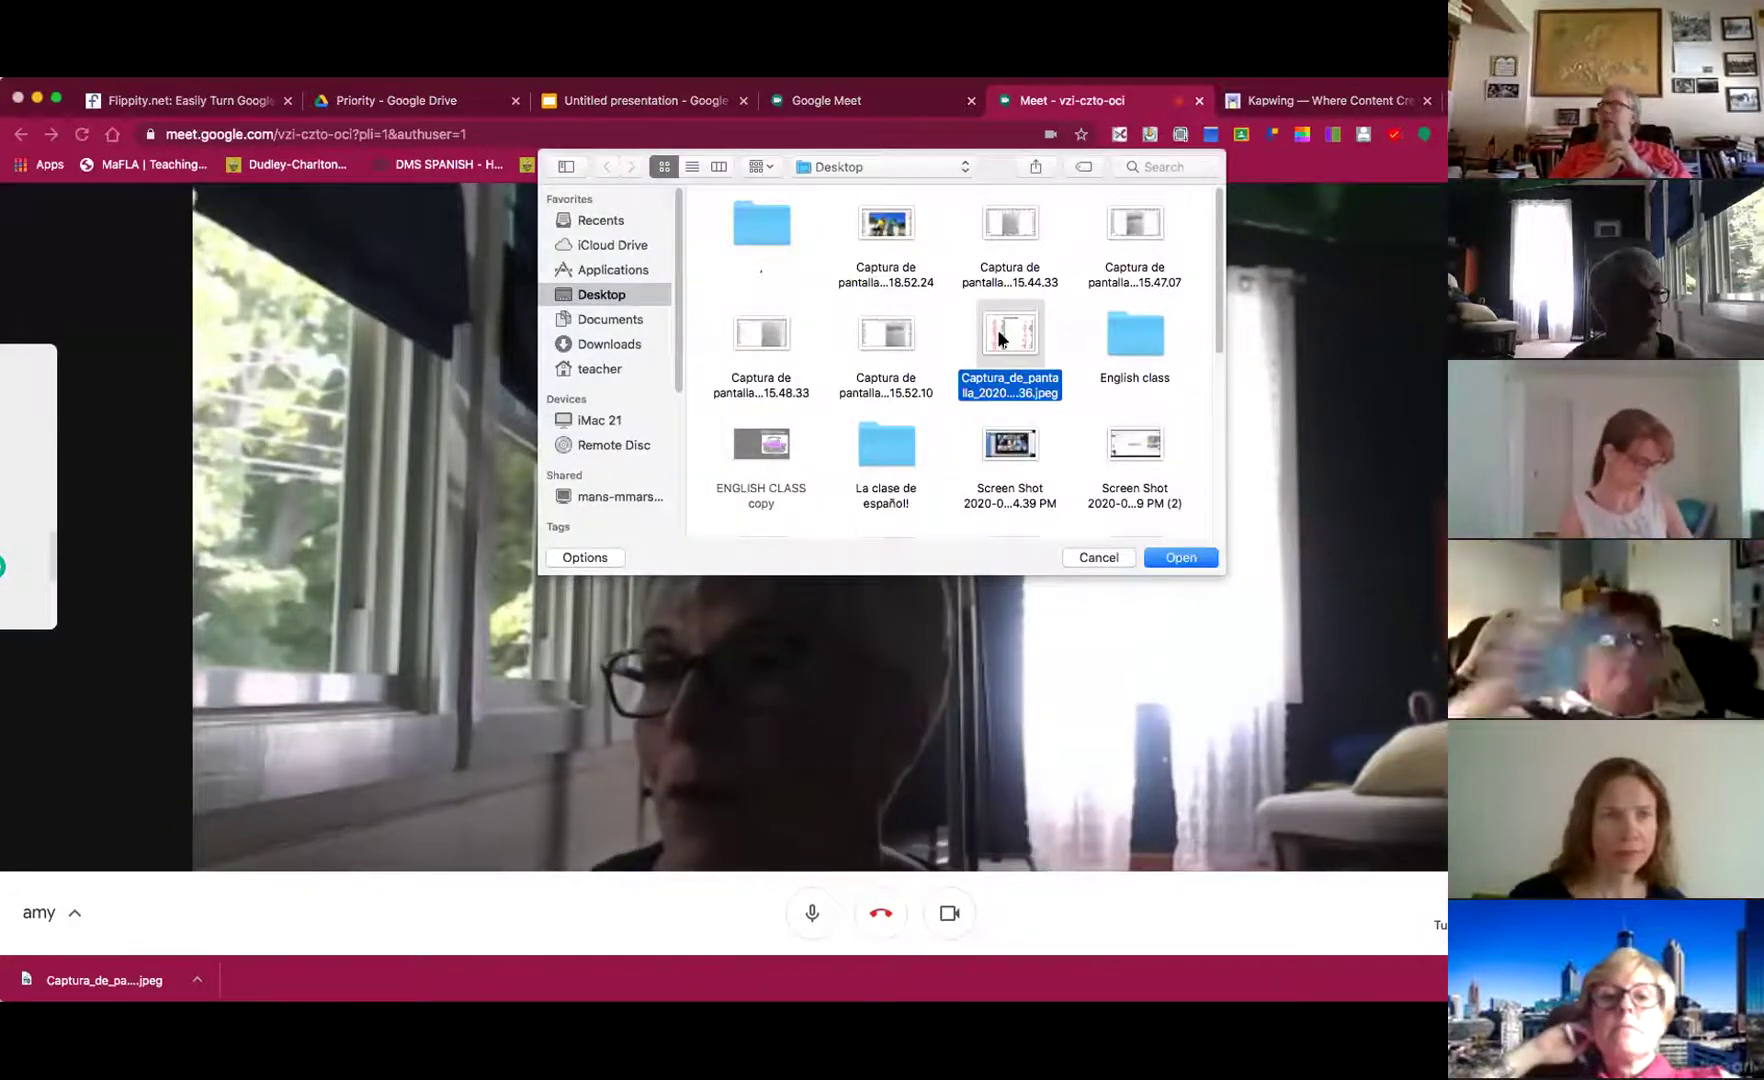
{"action": "left_click", "coordinate": [1181, 558]}
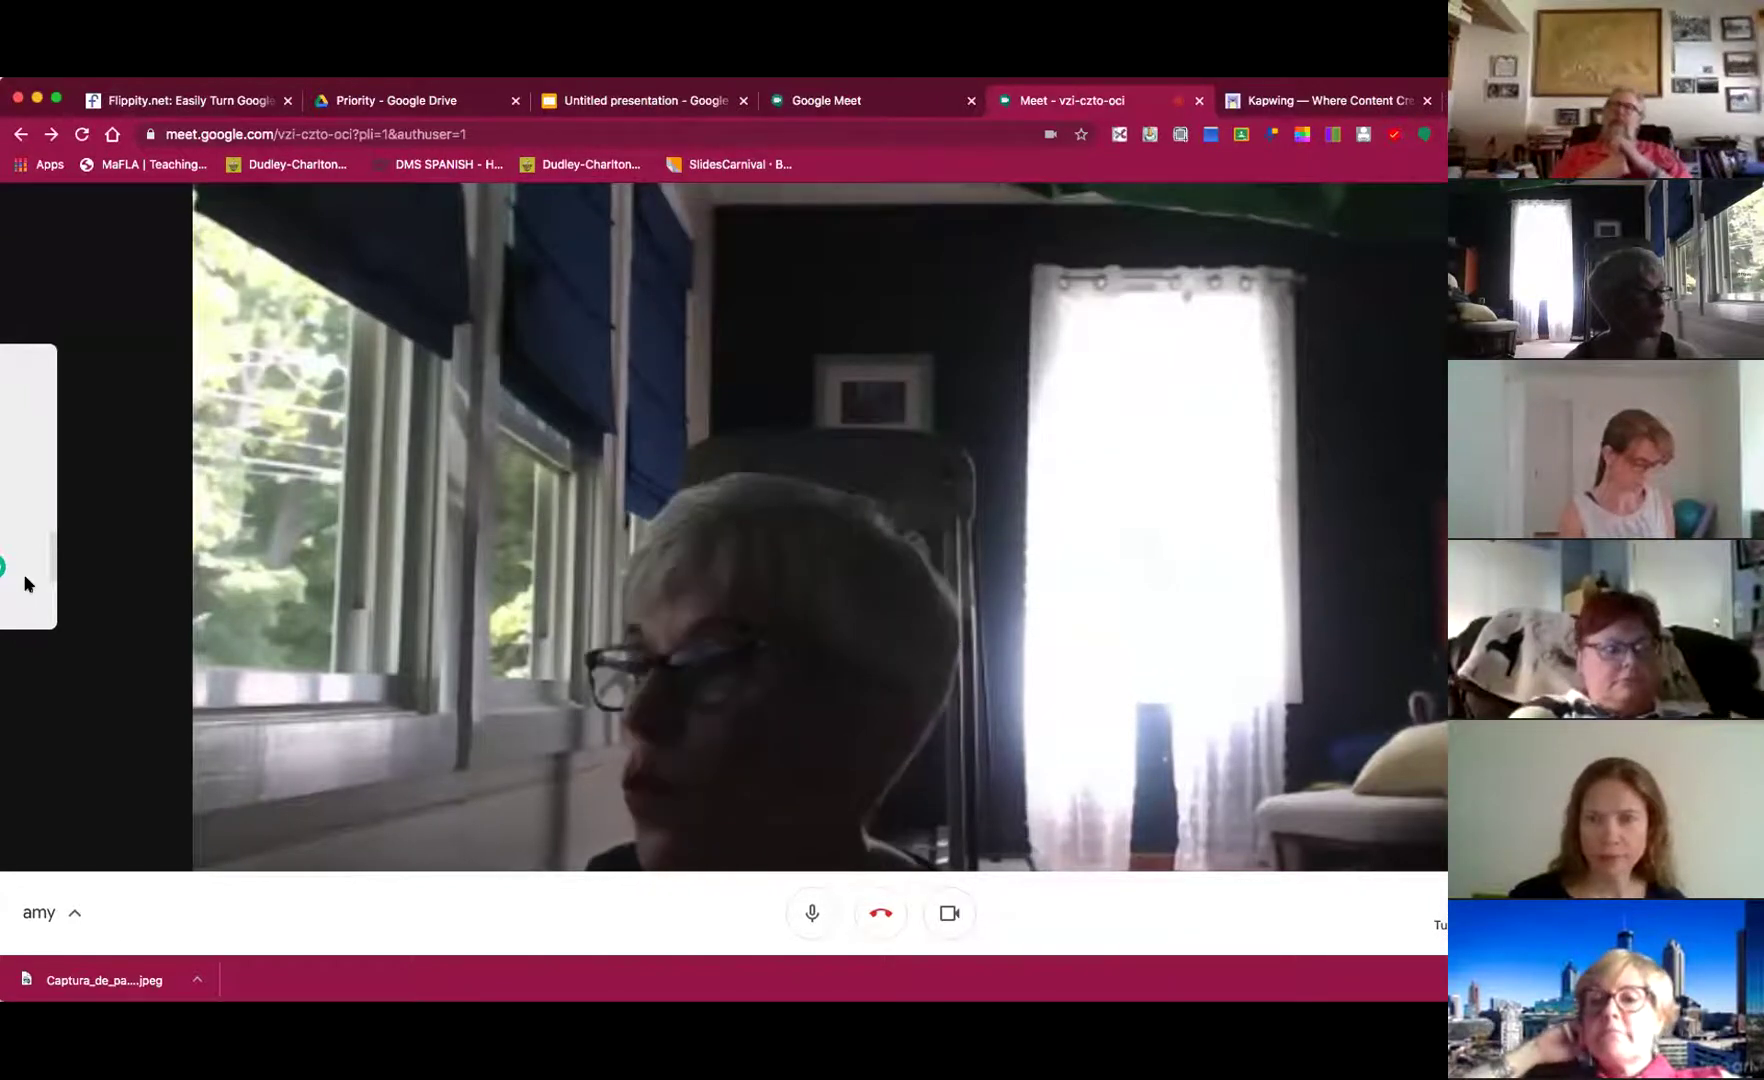
- Enable the Green Screen effect with the uploaded virtual background
{"action": "left_click", "coordinate": [81, 534]}
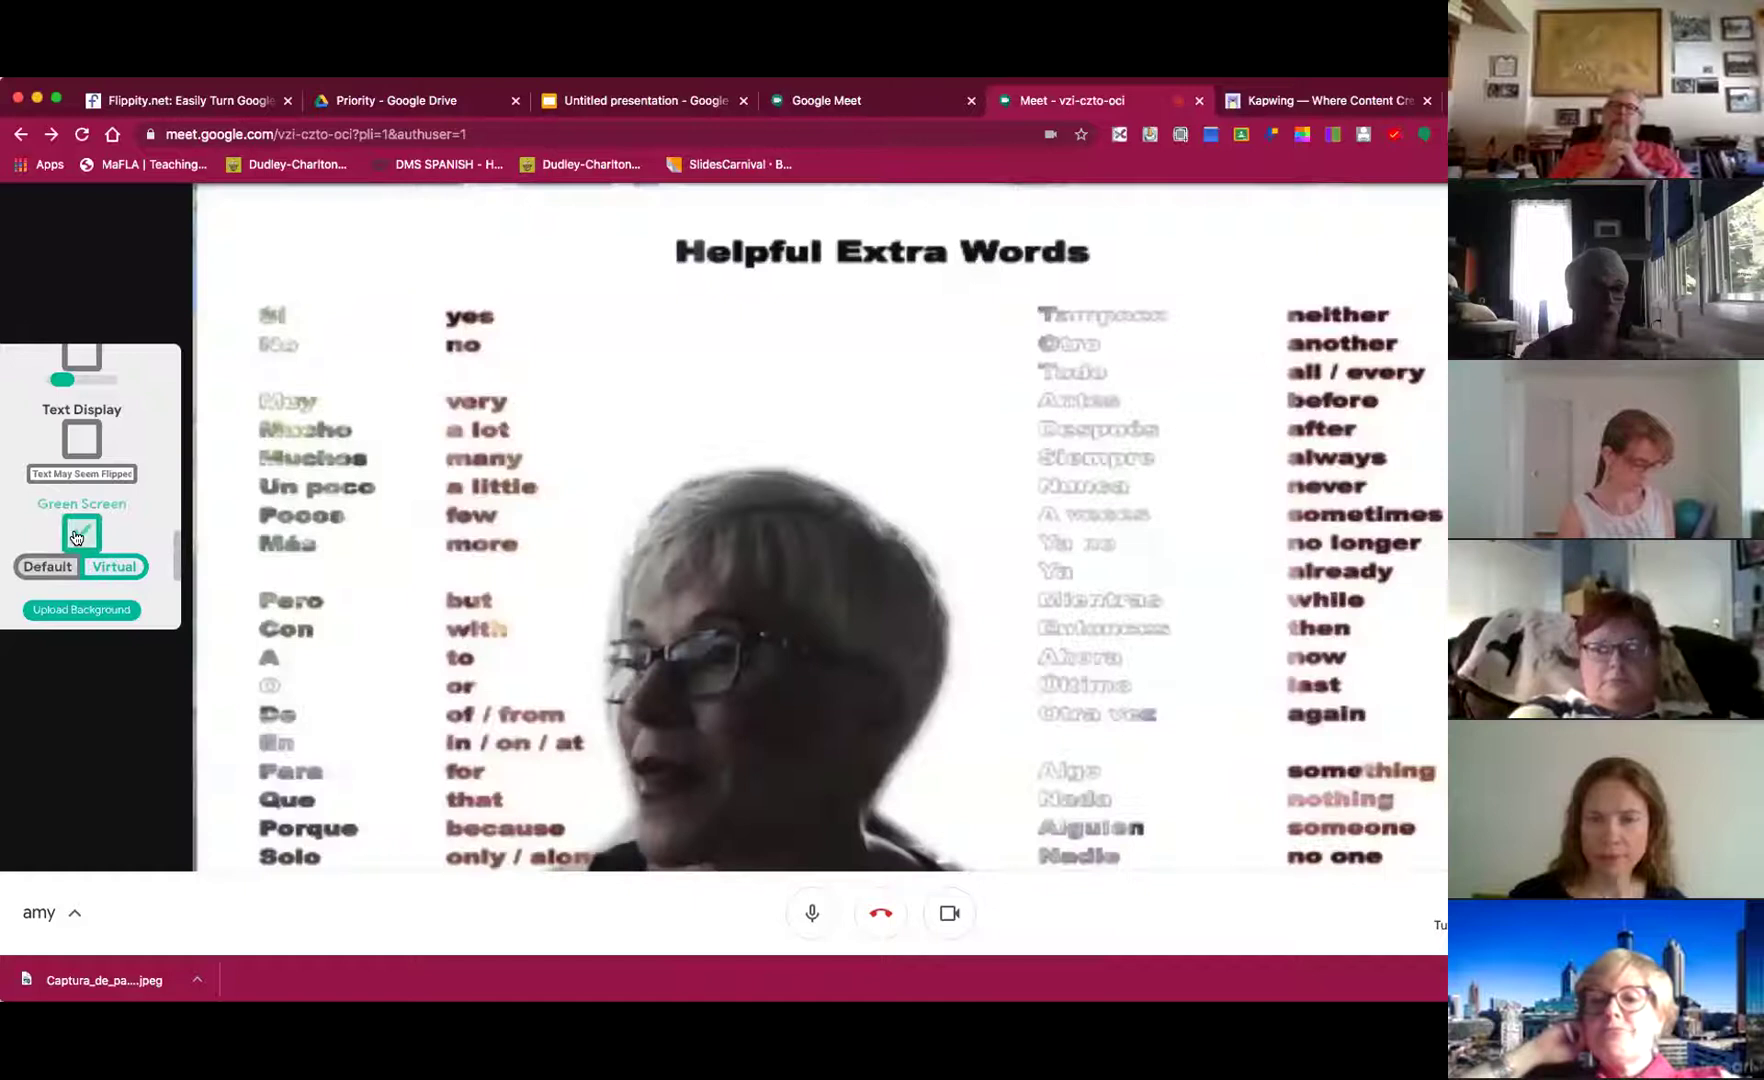
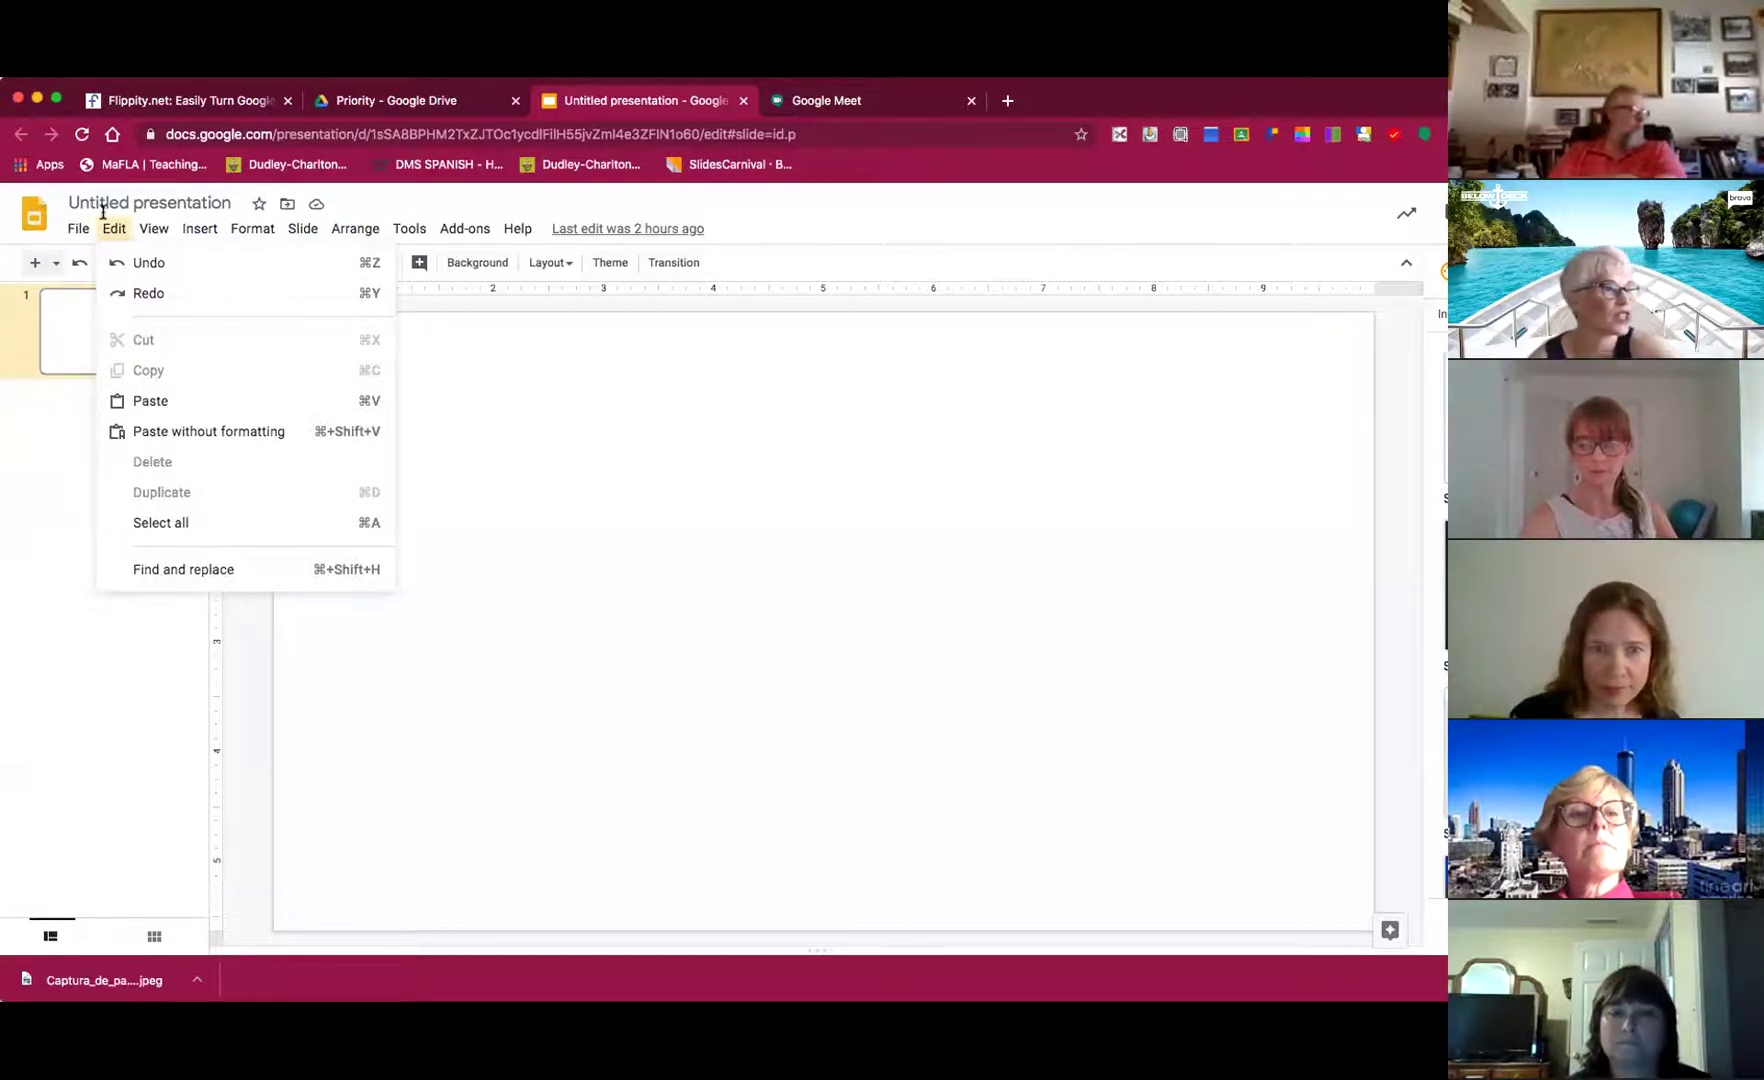
- Open the page setup of the untitled presentation and choose a custom page size
{"action": "left_click", "coordinate": [80, 234]}
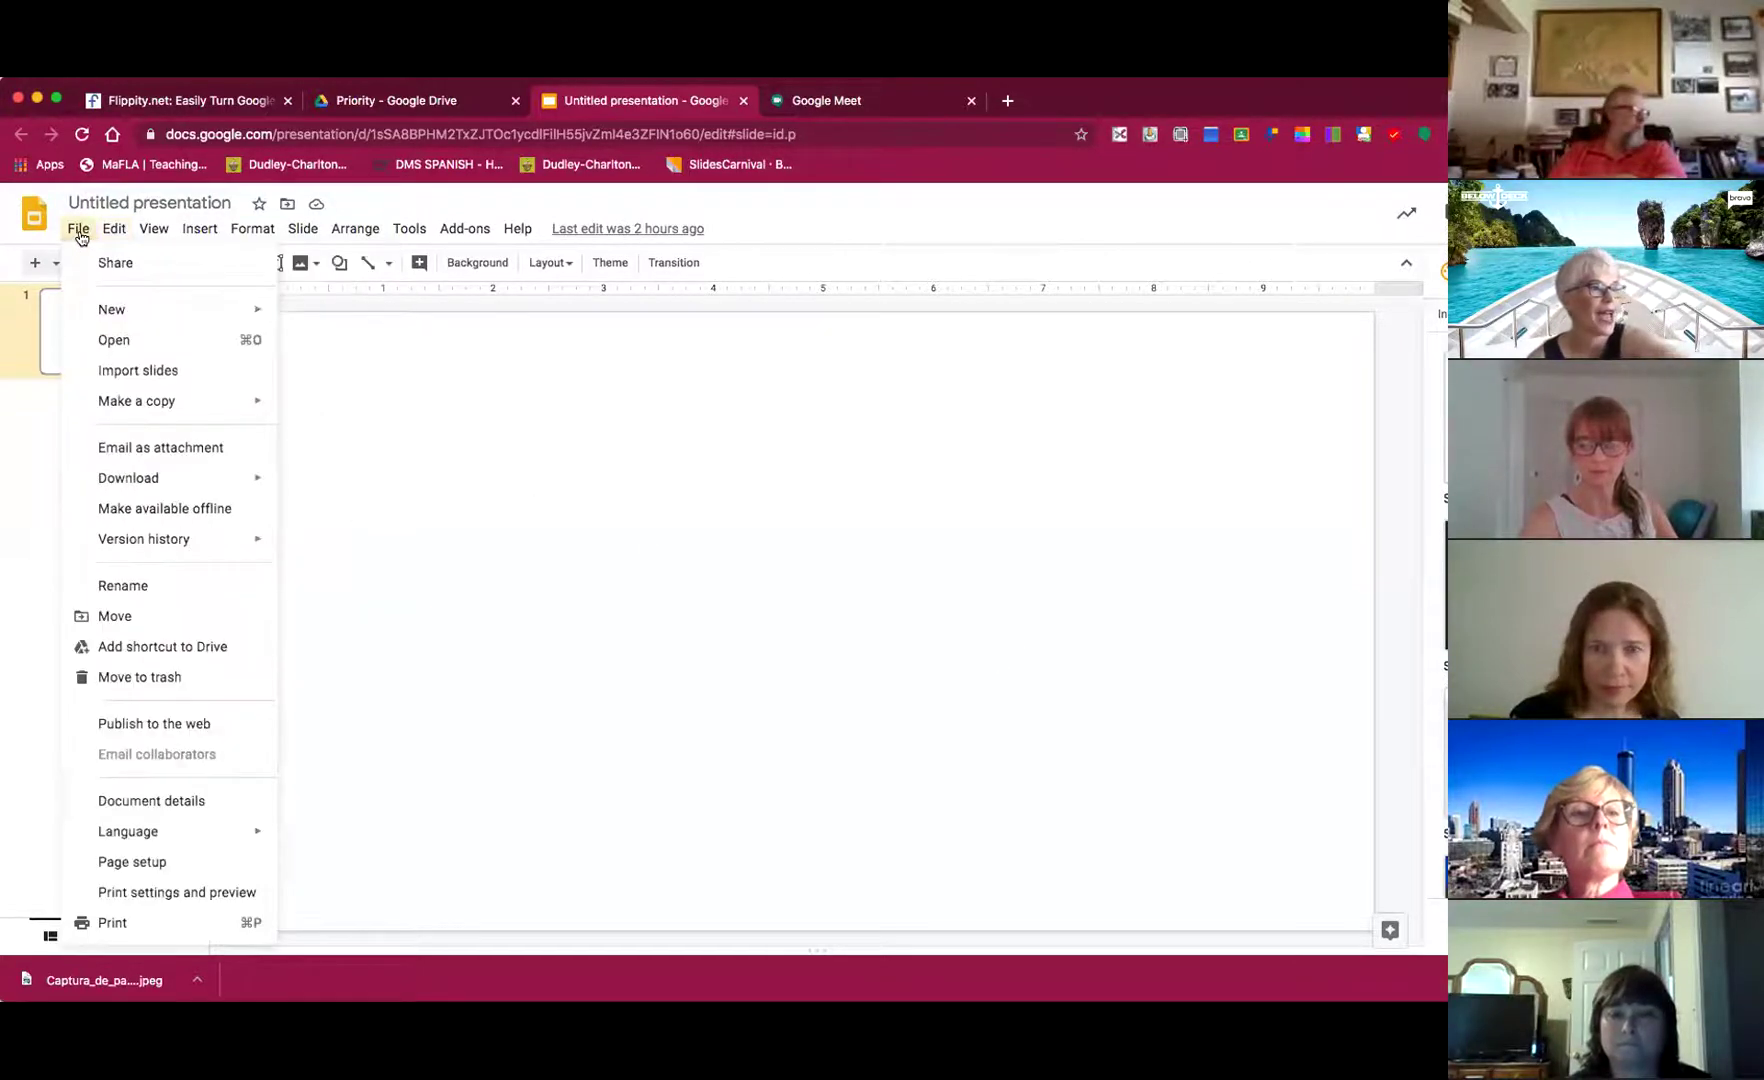
{"action": "left_click", "coordinate": [117, 865]}
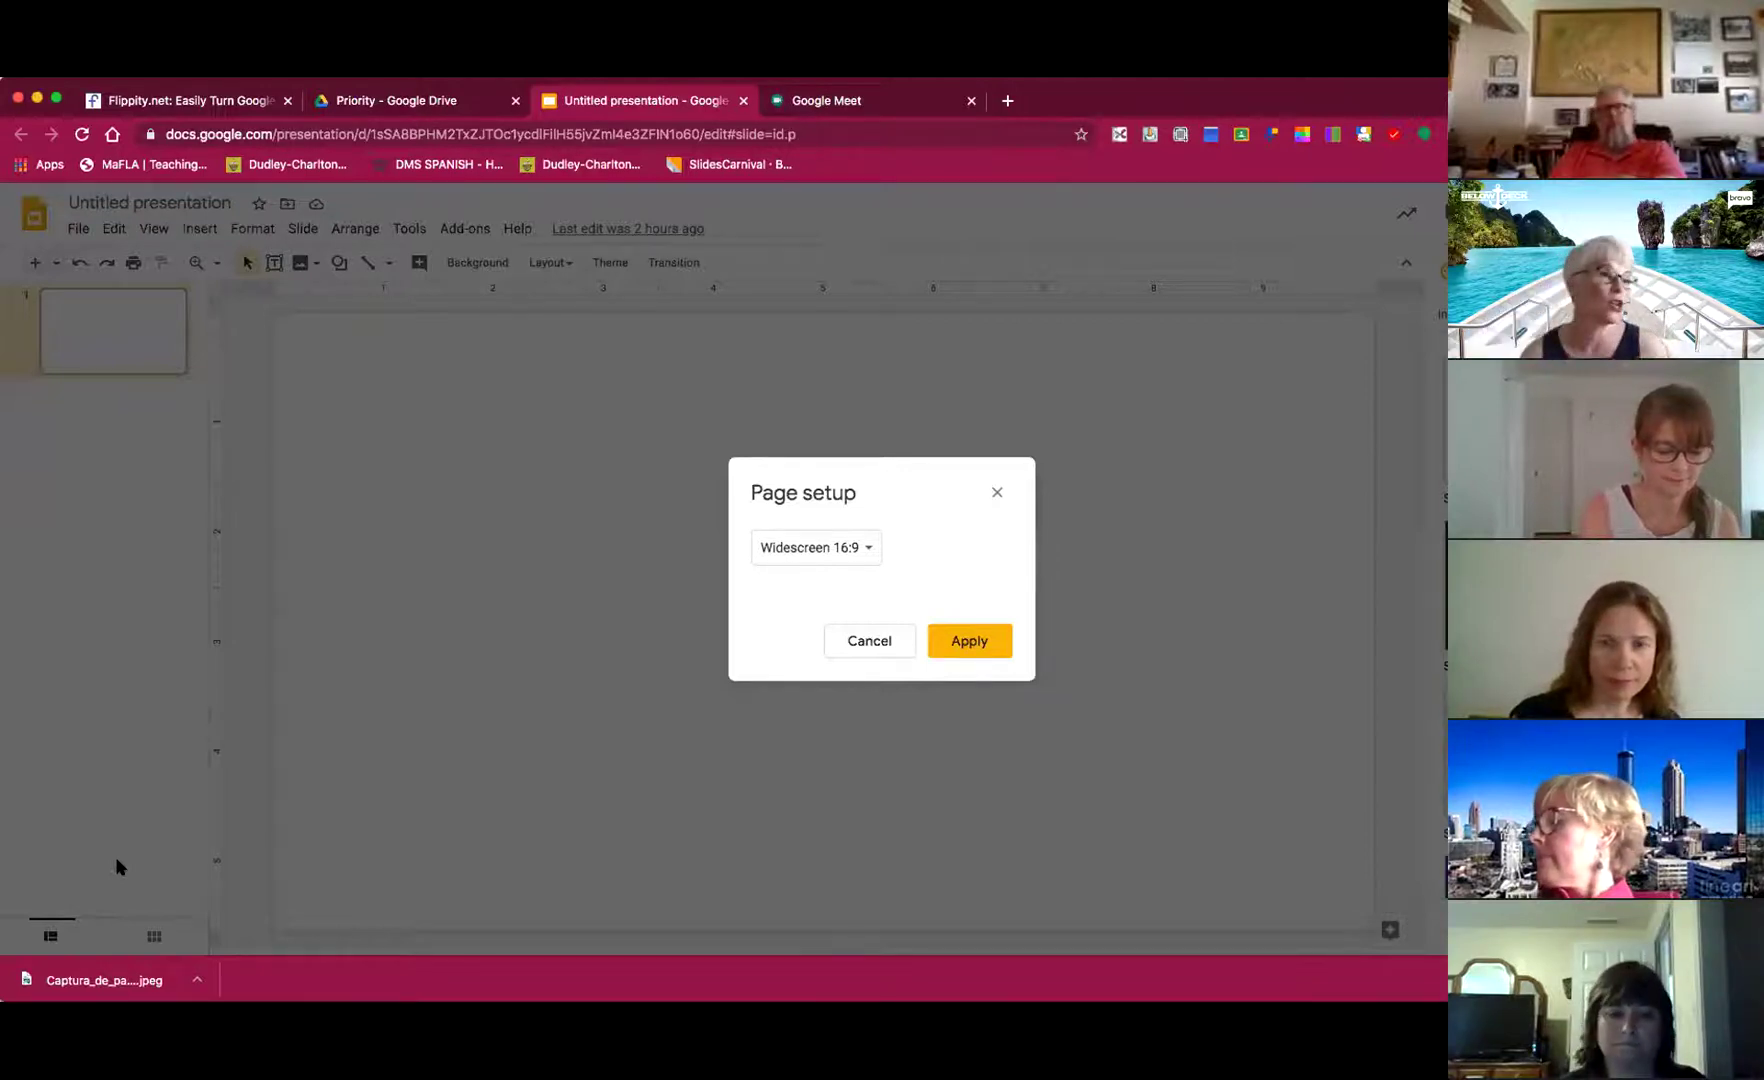
{"action": "left_click", "coordinate": [864, 549]}
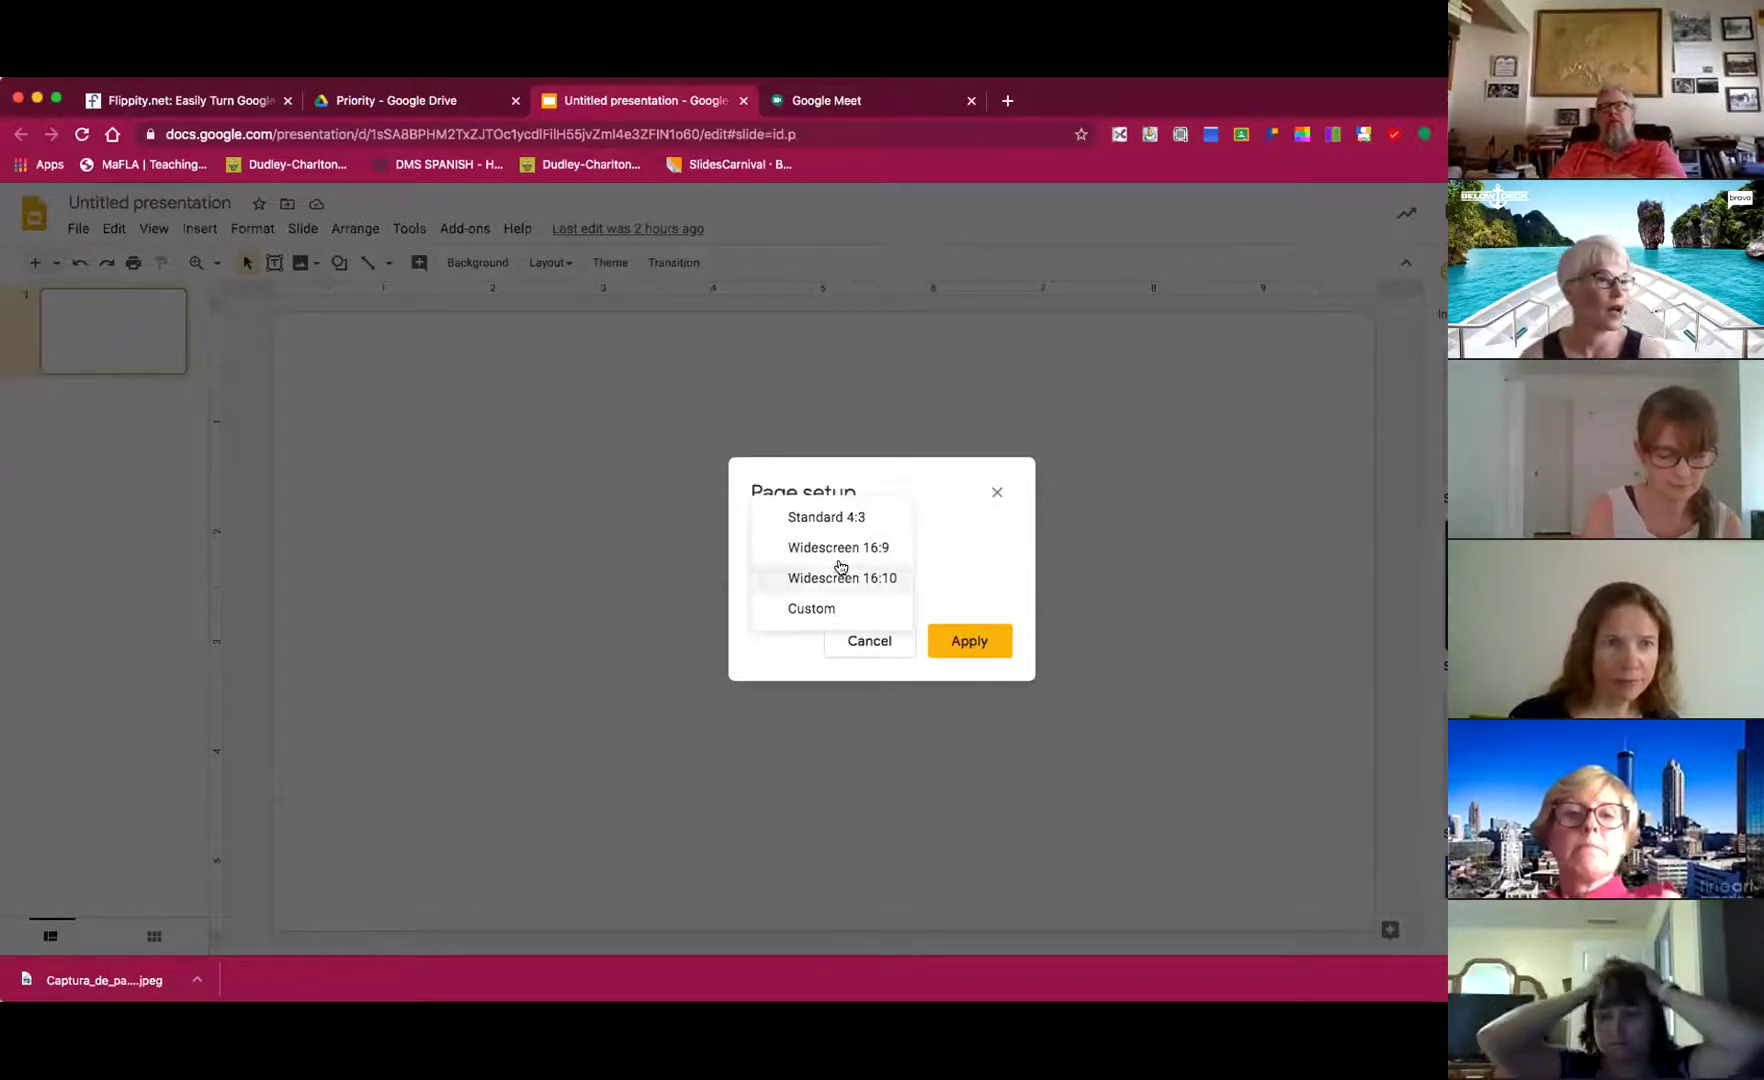
{"action": "left_click", "coordinate": [812, 604]}
- Set the custom page width to 7.5 inches
{"action": "double_click", "coordinate": [790, 601]}
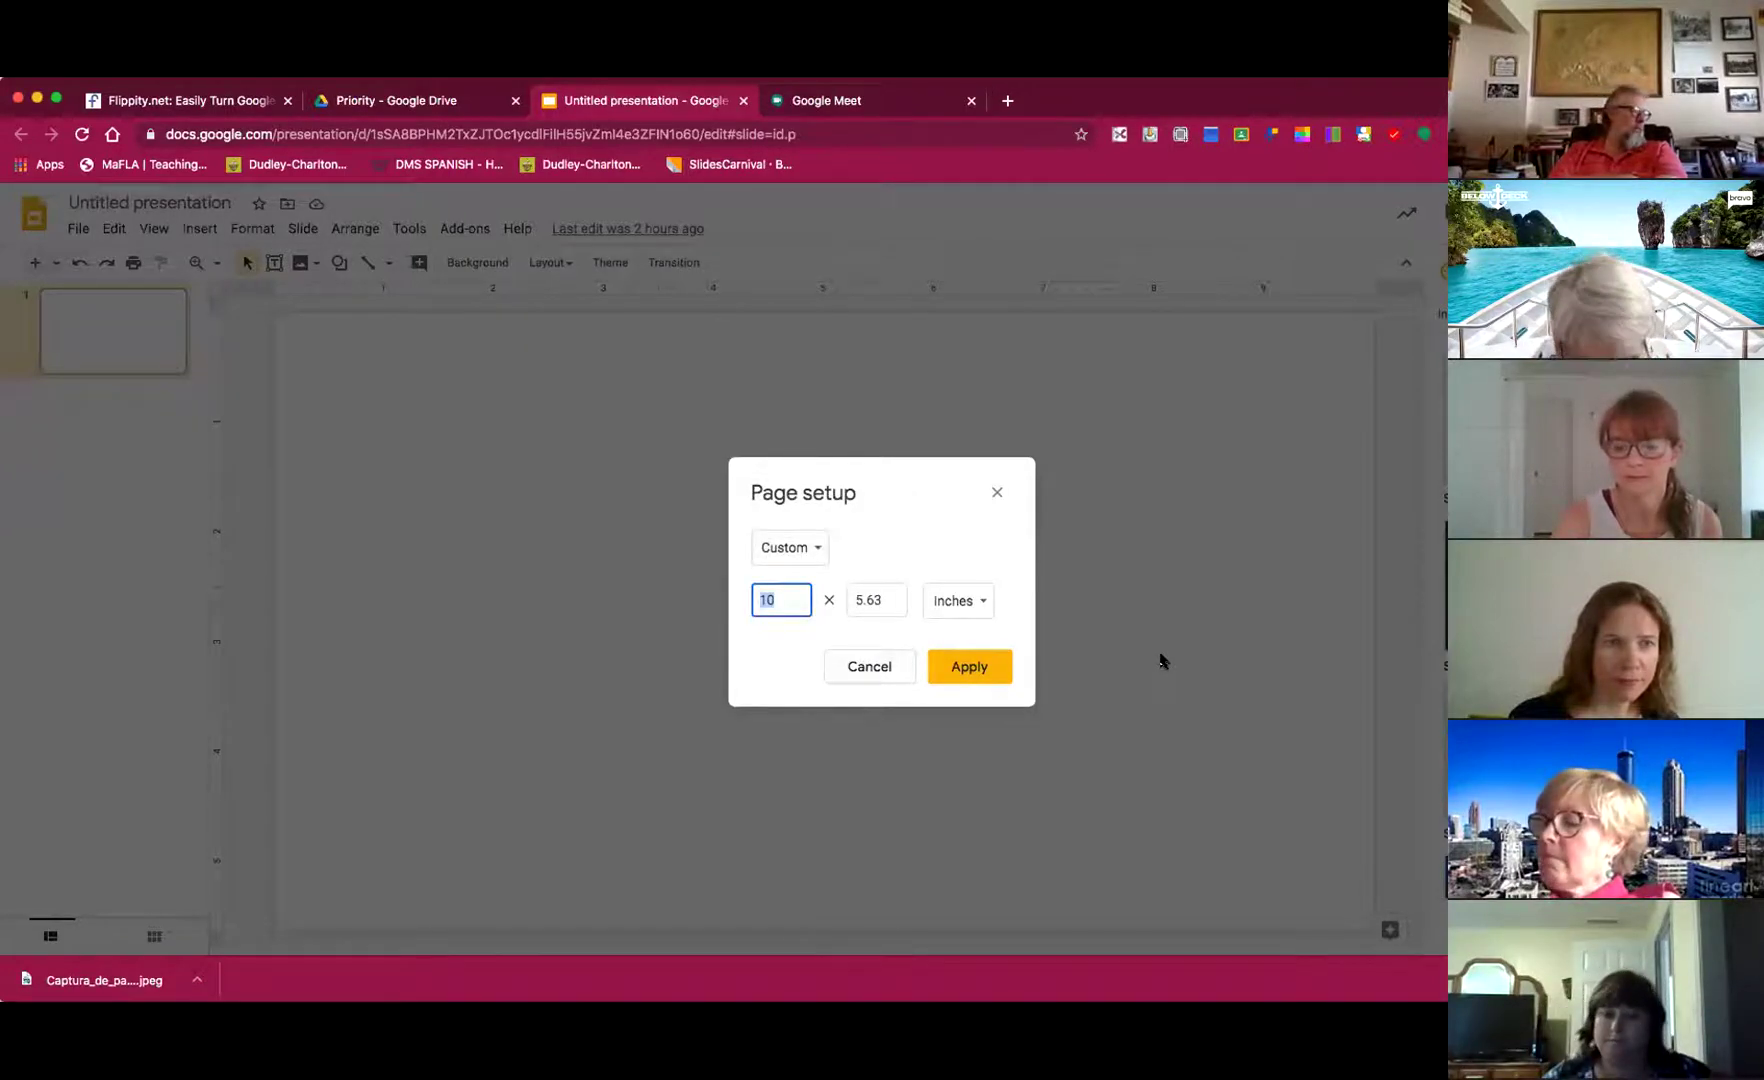
{"action": "type", "text": "7"}
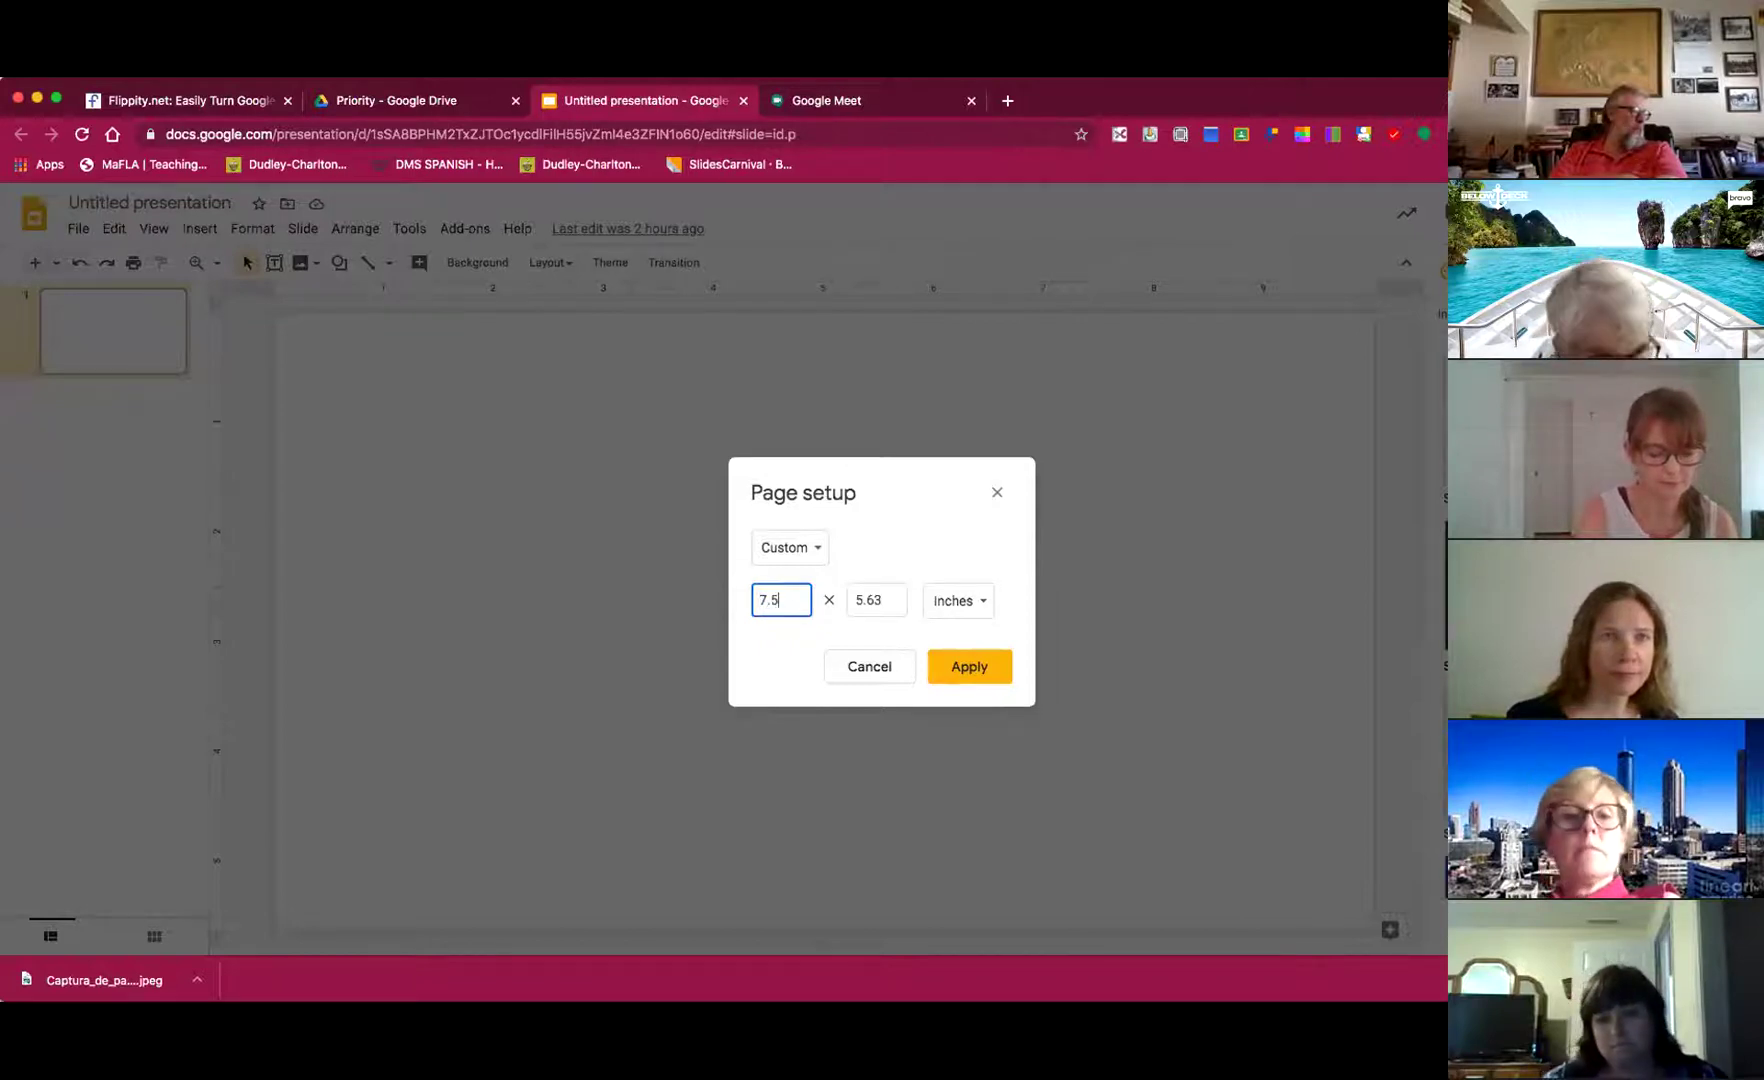
{"action": "type", "text": ".5"}
{"action": "left_click_drag", "start_coordinate": [902, 599], "coordinate": [828, 599]}
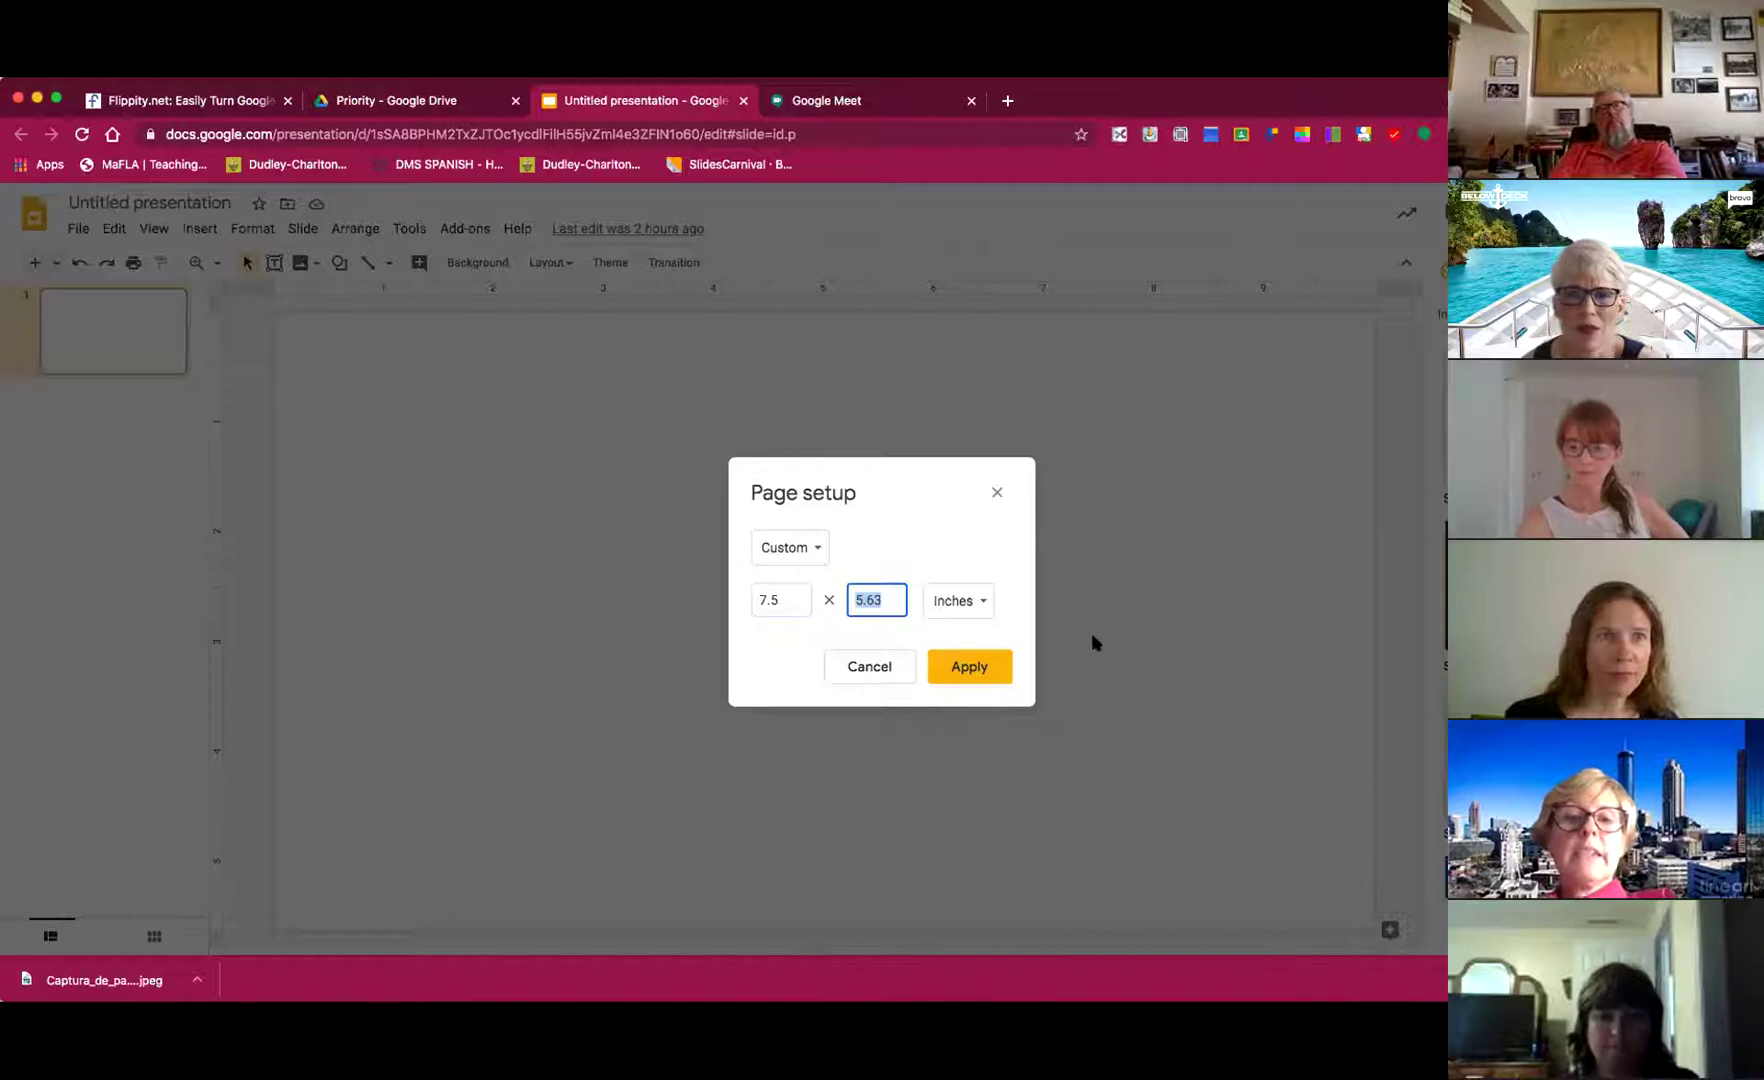
- Set the custom page size to 8.5 × 11 inches and apply it to the presentation
{"action": "left_click_drag", "start_coordinate": [783, 594], "coordinate": [703, 600]}
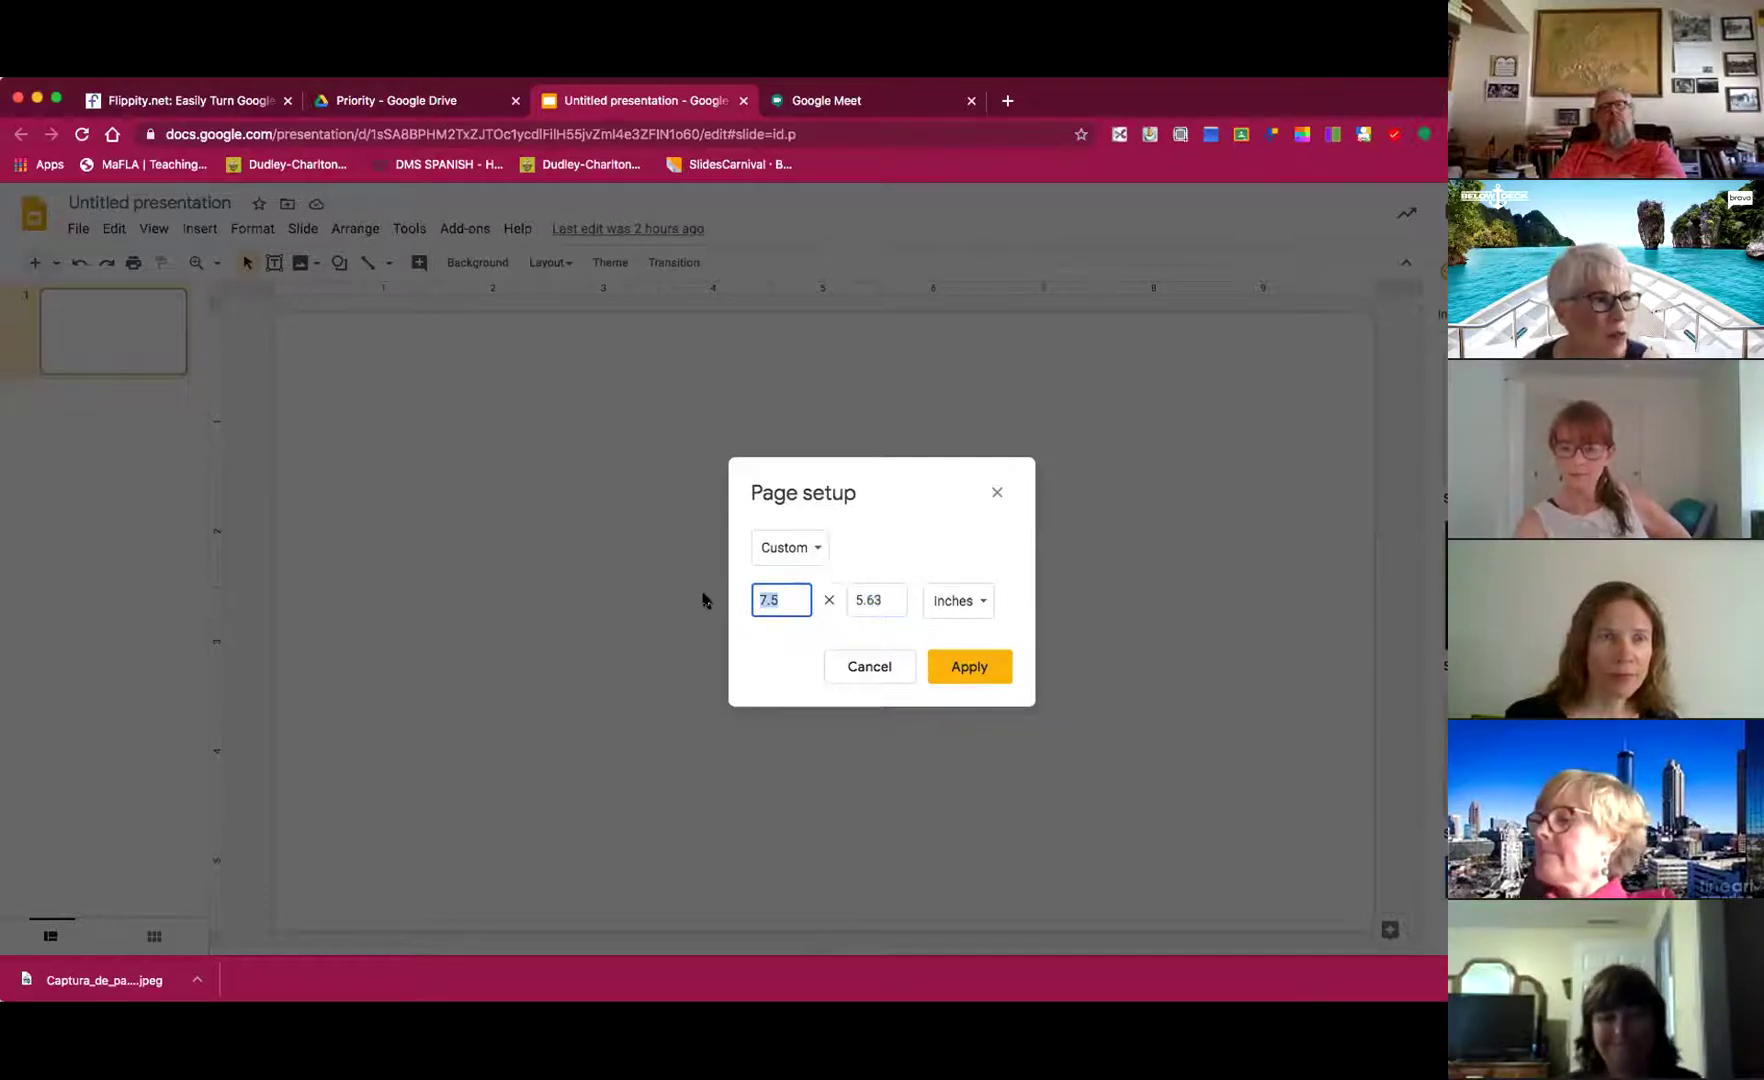
{"action": "type", "text": "8."}
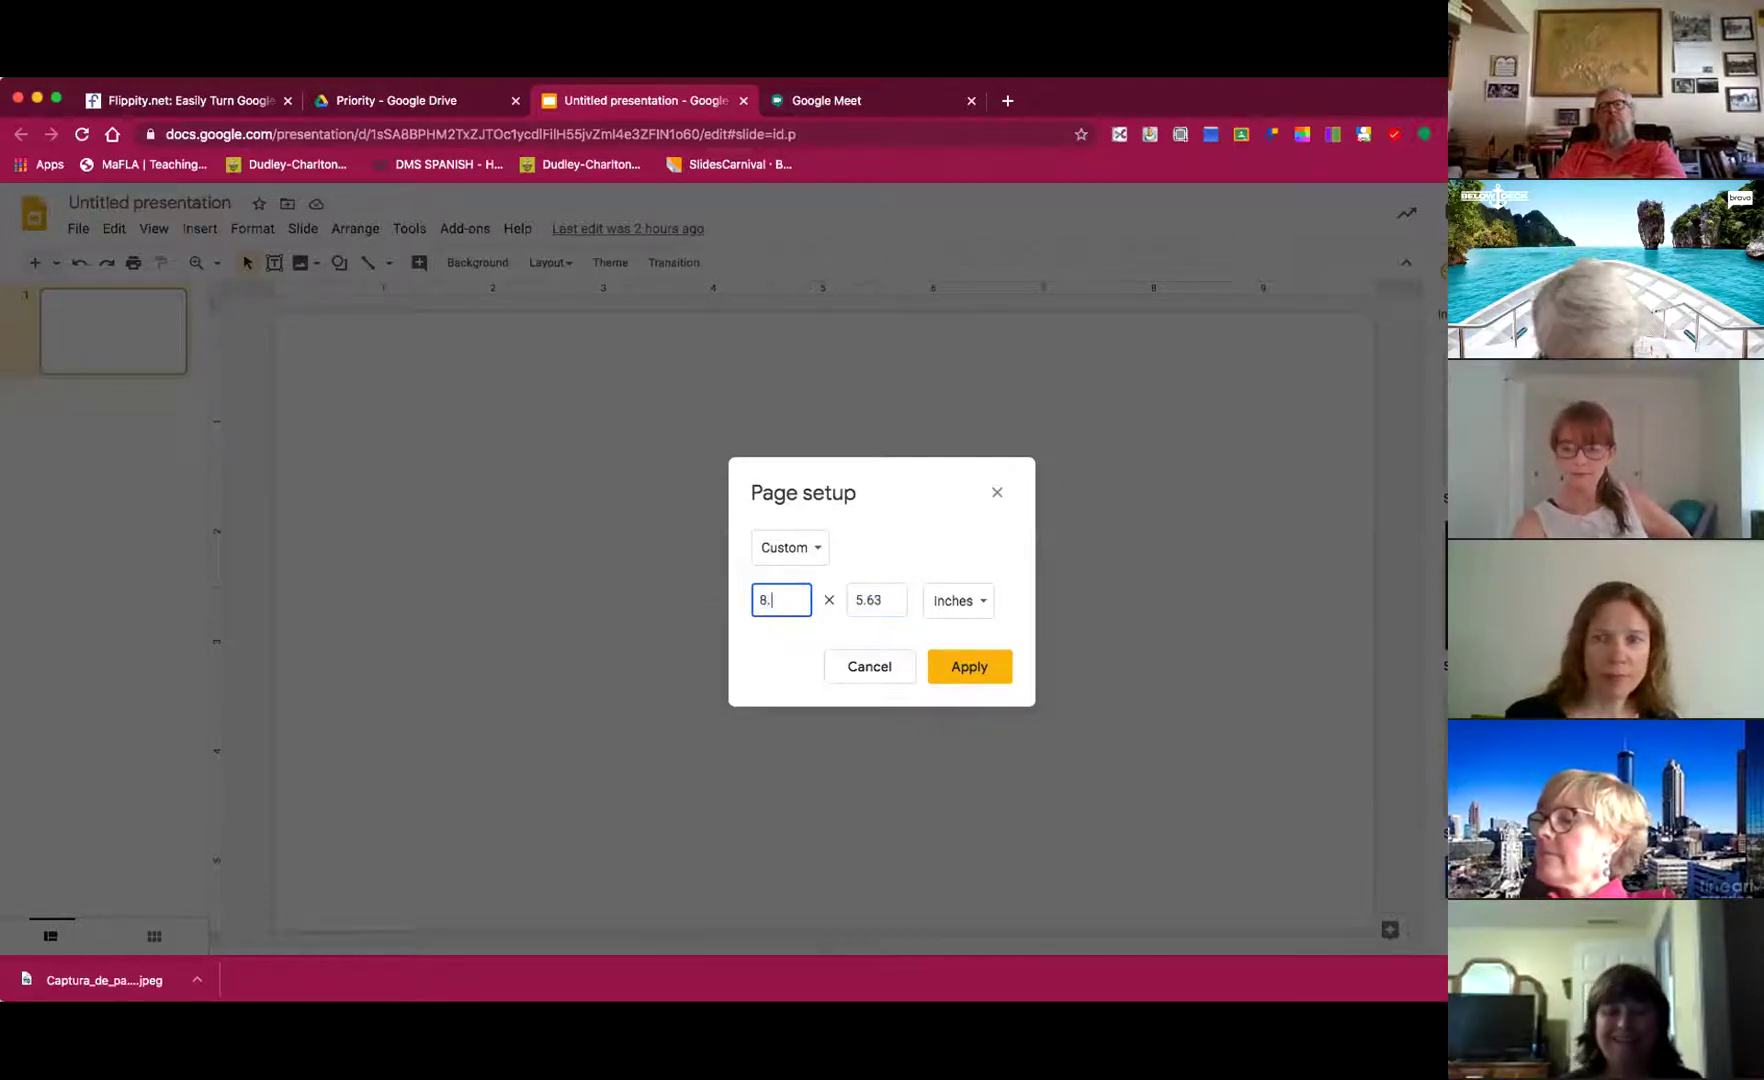
{"action": "left_click_drag", "start_coordinate": [890, 592], "coordinate": [786, 597]}
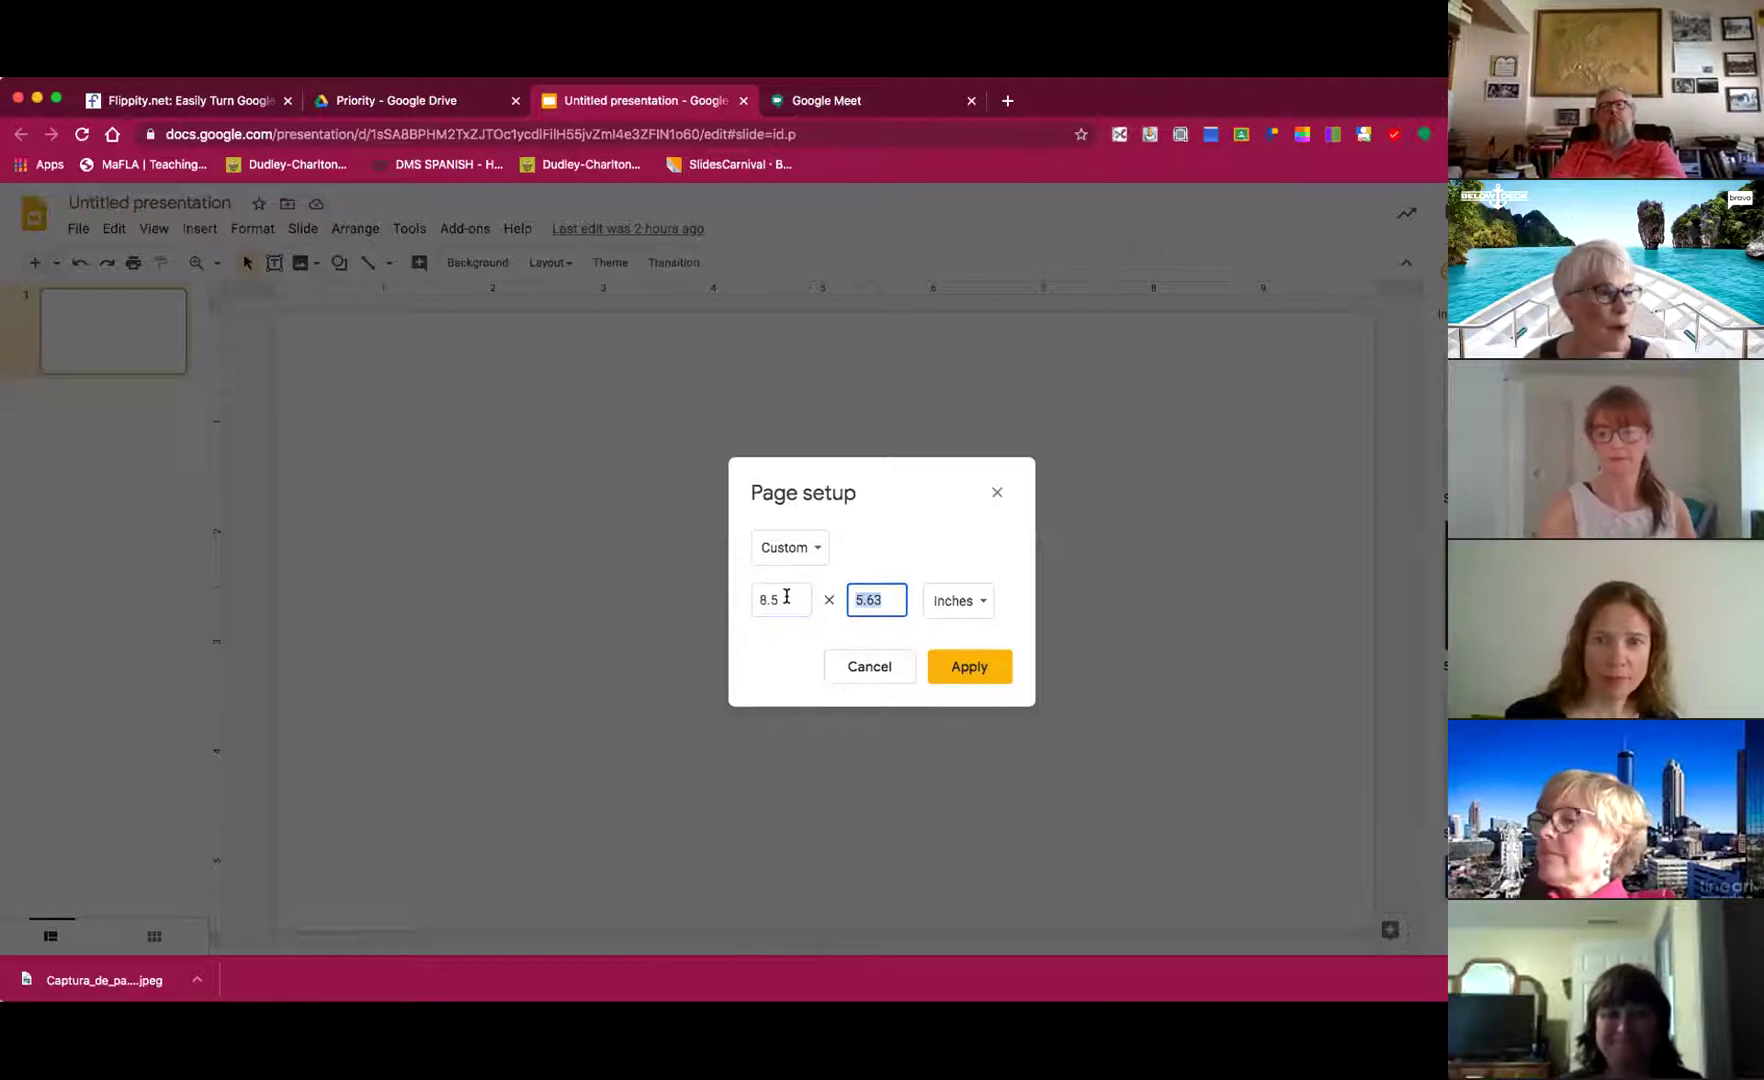
{"action": "type", "text": "11"}
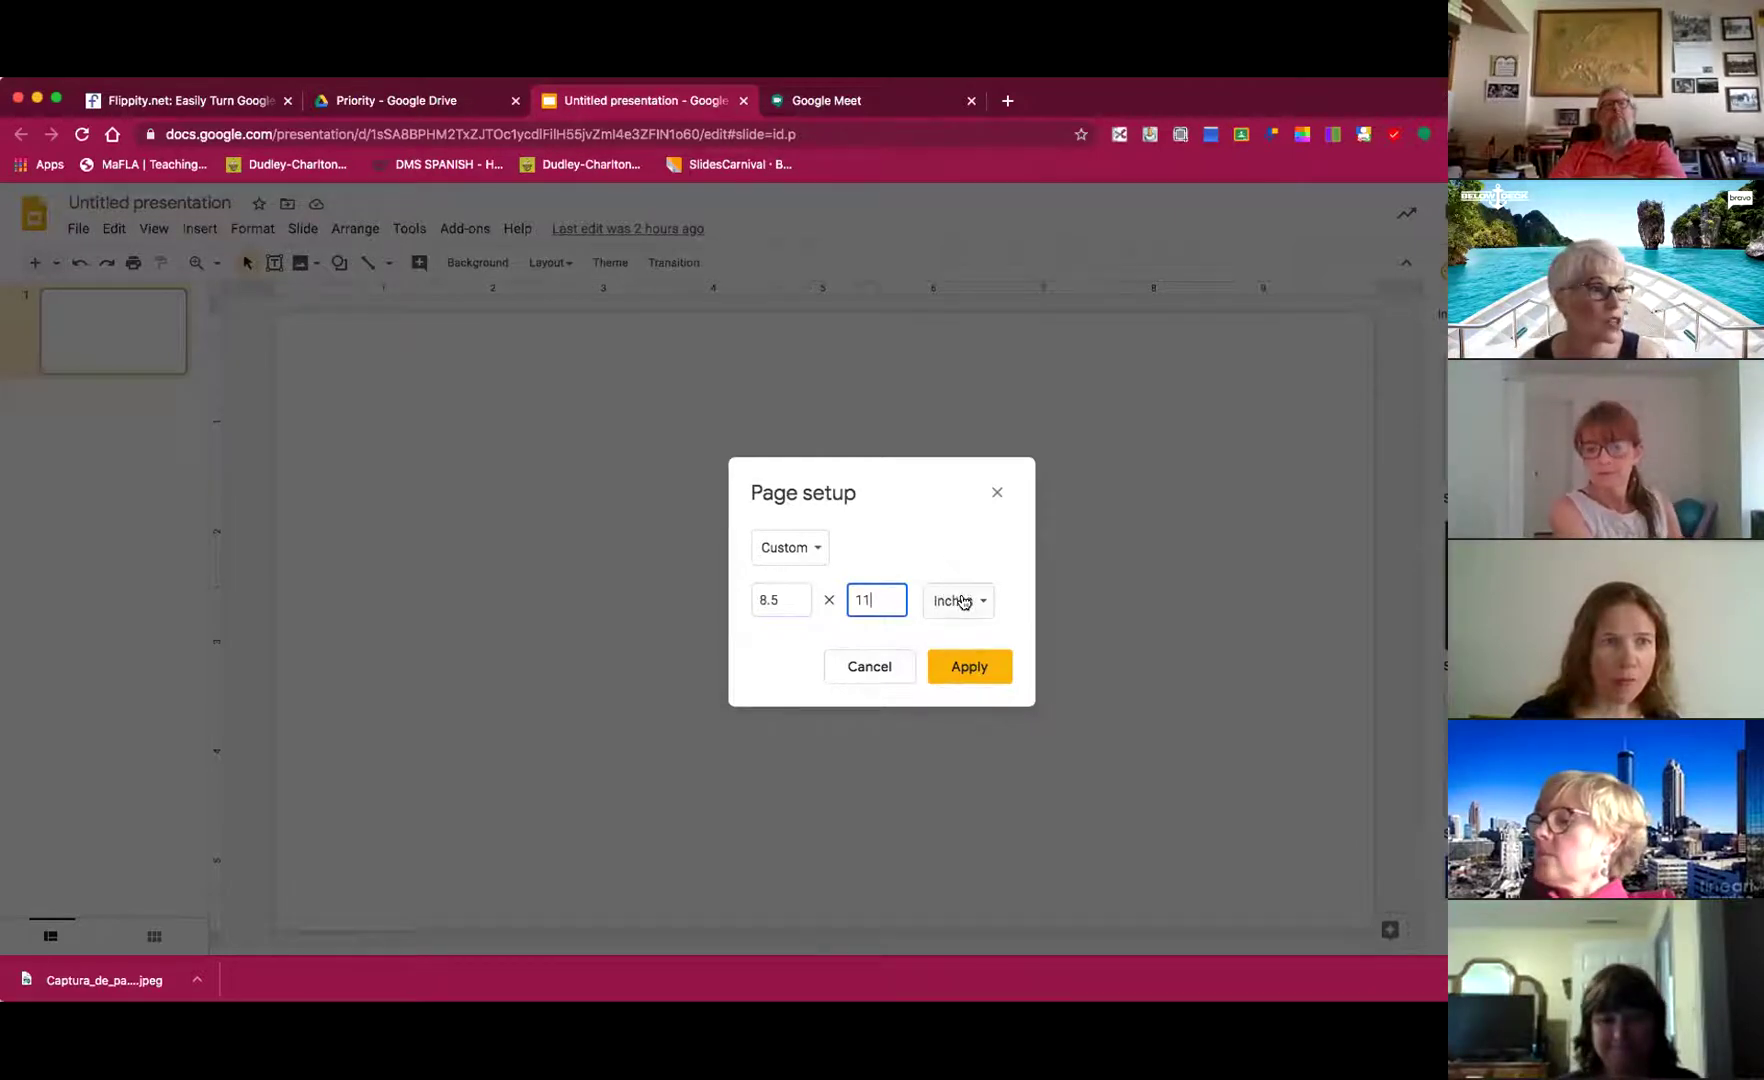
{"action": "left_click", "coordinate": [960, 667]}
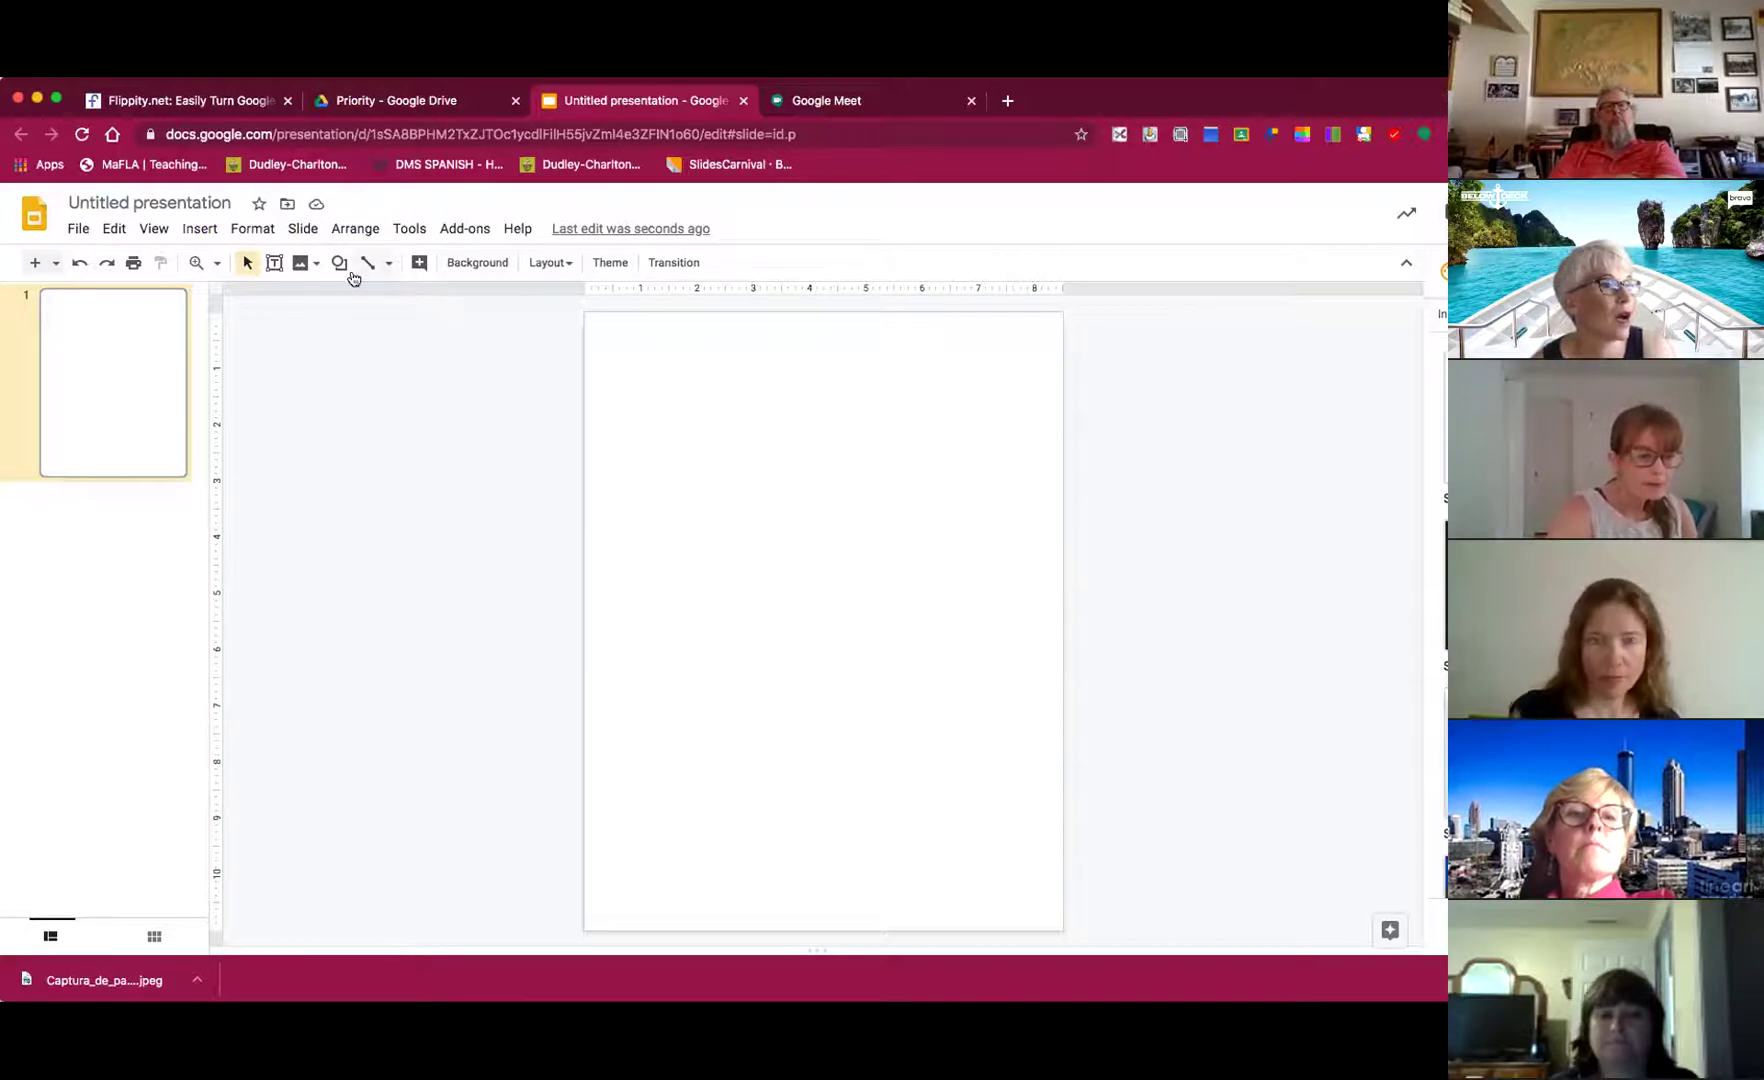
- Insert the MI LÁPIZ worksheet screenshot ending in 10.08 PM from the Desktop as an image on the slide
{"action": "left_click", "coordinate": [298, 263]}
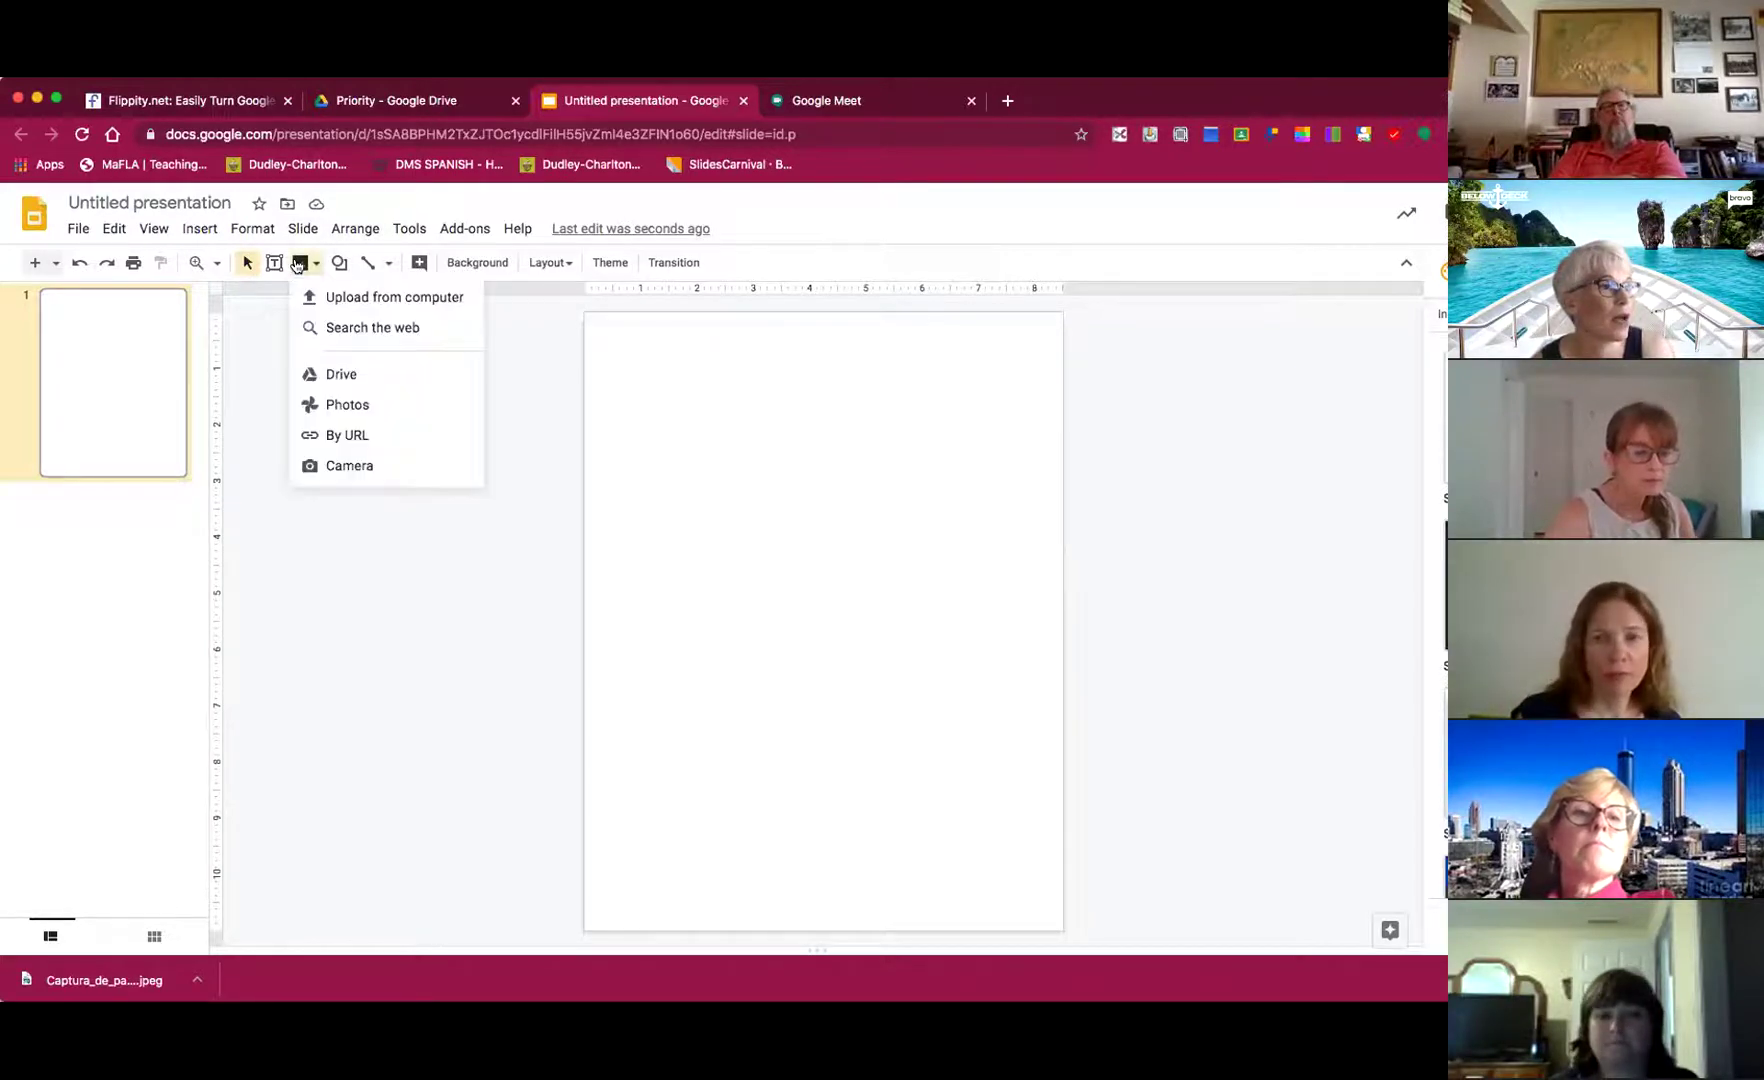
{"action": "left_click", "coordinate": [362, 297]}
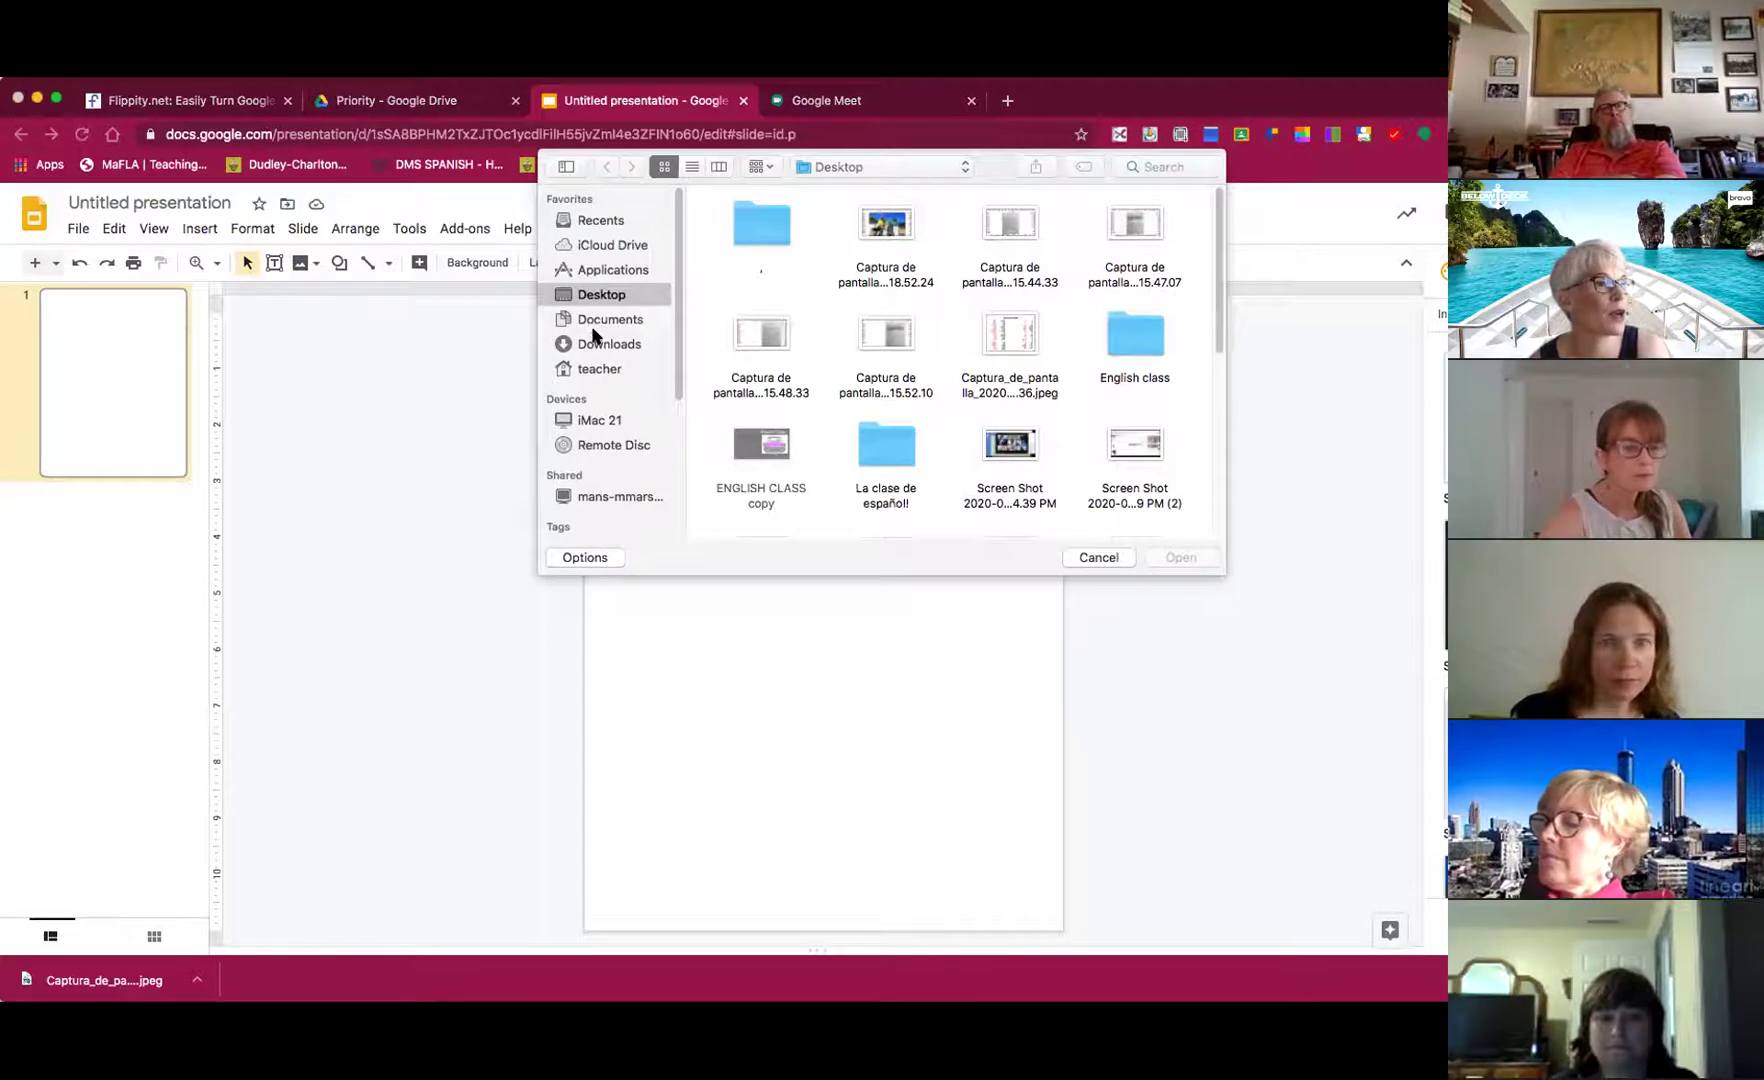
{"action": "scroll", "coordinate": [912, 335], "scroll_direction": "down", "scroll_amount": 10}
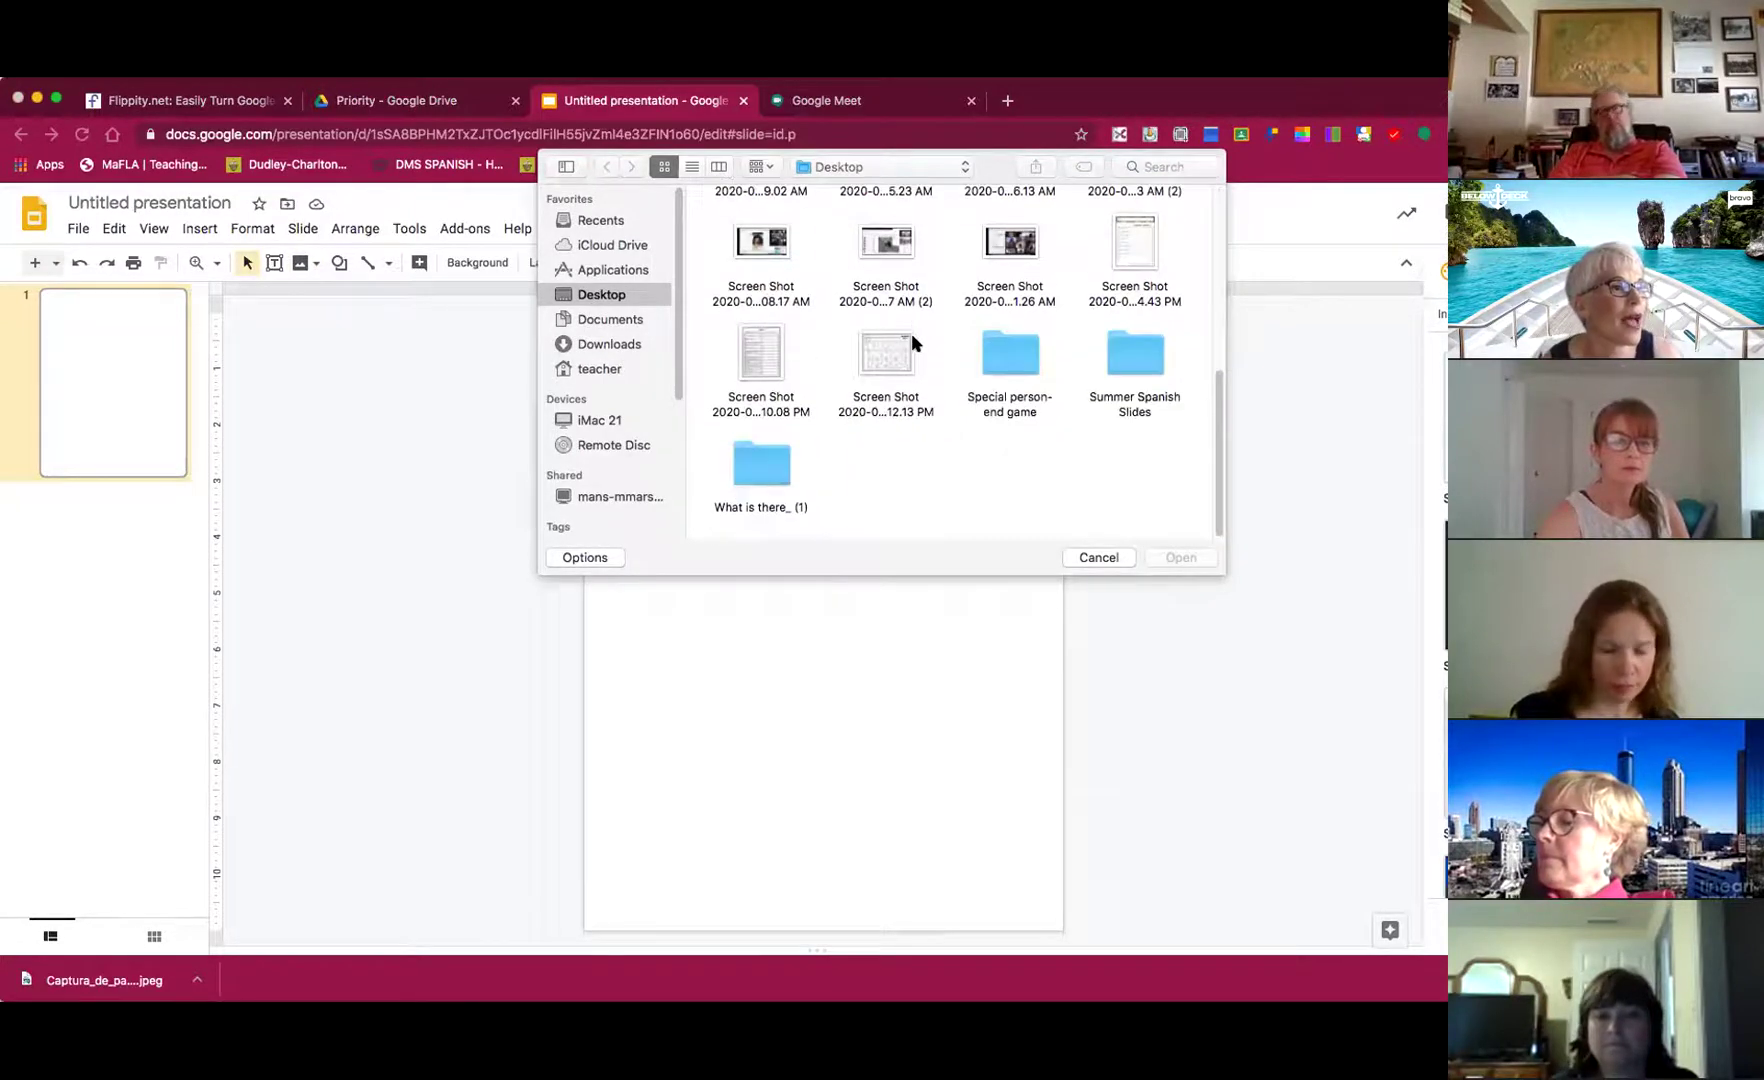
{"action": "double_click", "coordinate": [760, 352]}
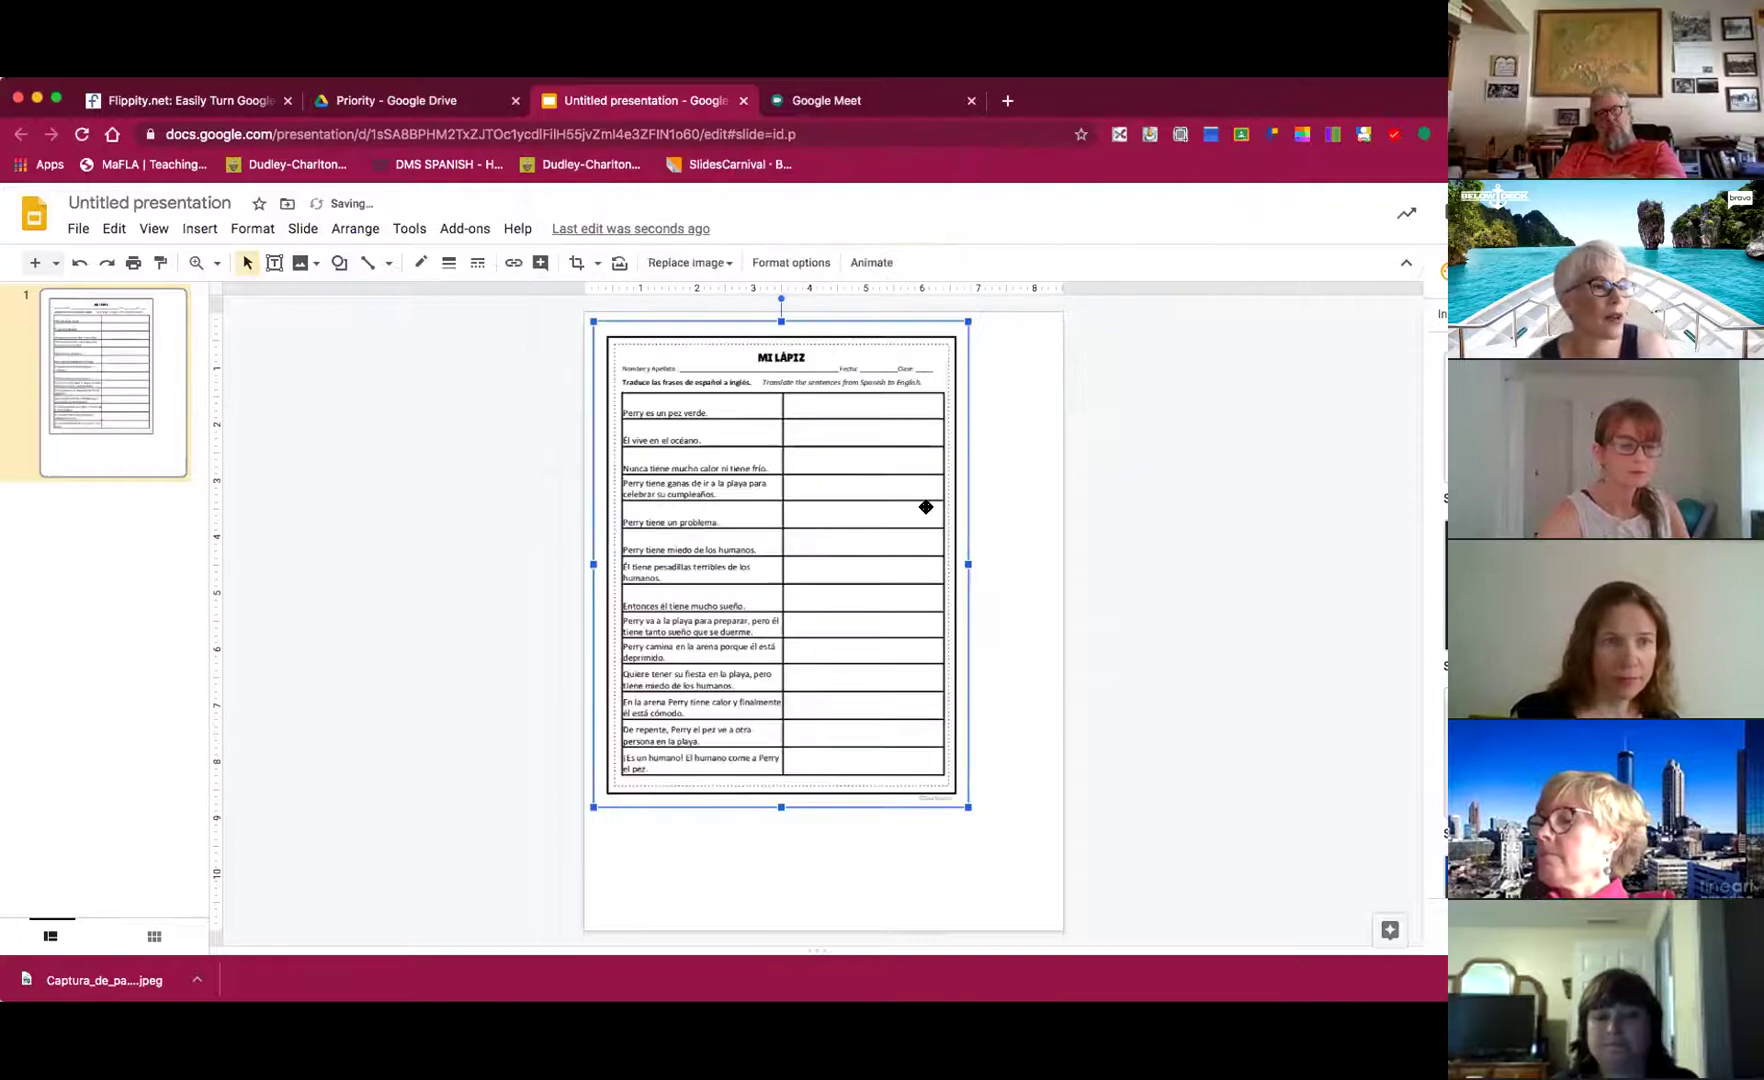
- Enlarge the MI LÁPIZ worksheet image to fill the whole page
{"action": "left_click_drag", "start_coordinate": [966, 807], "coordinate": [1029, 918]}
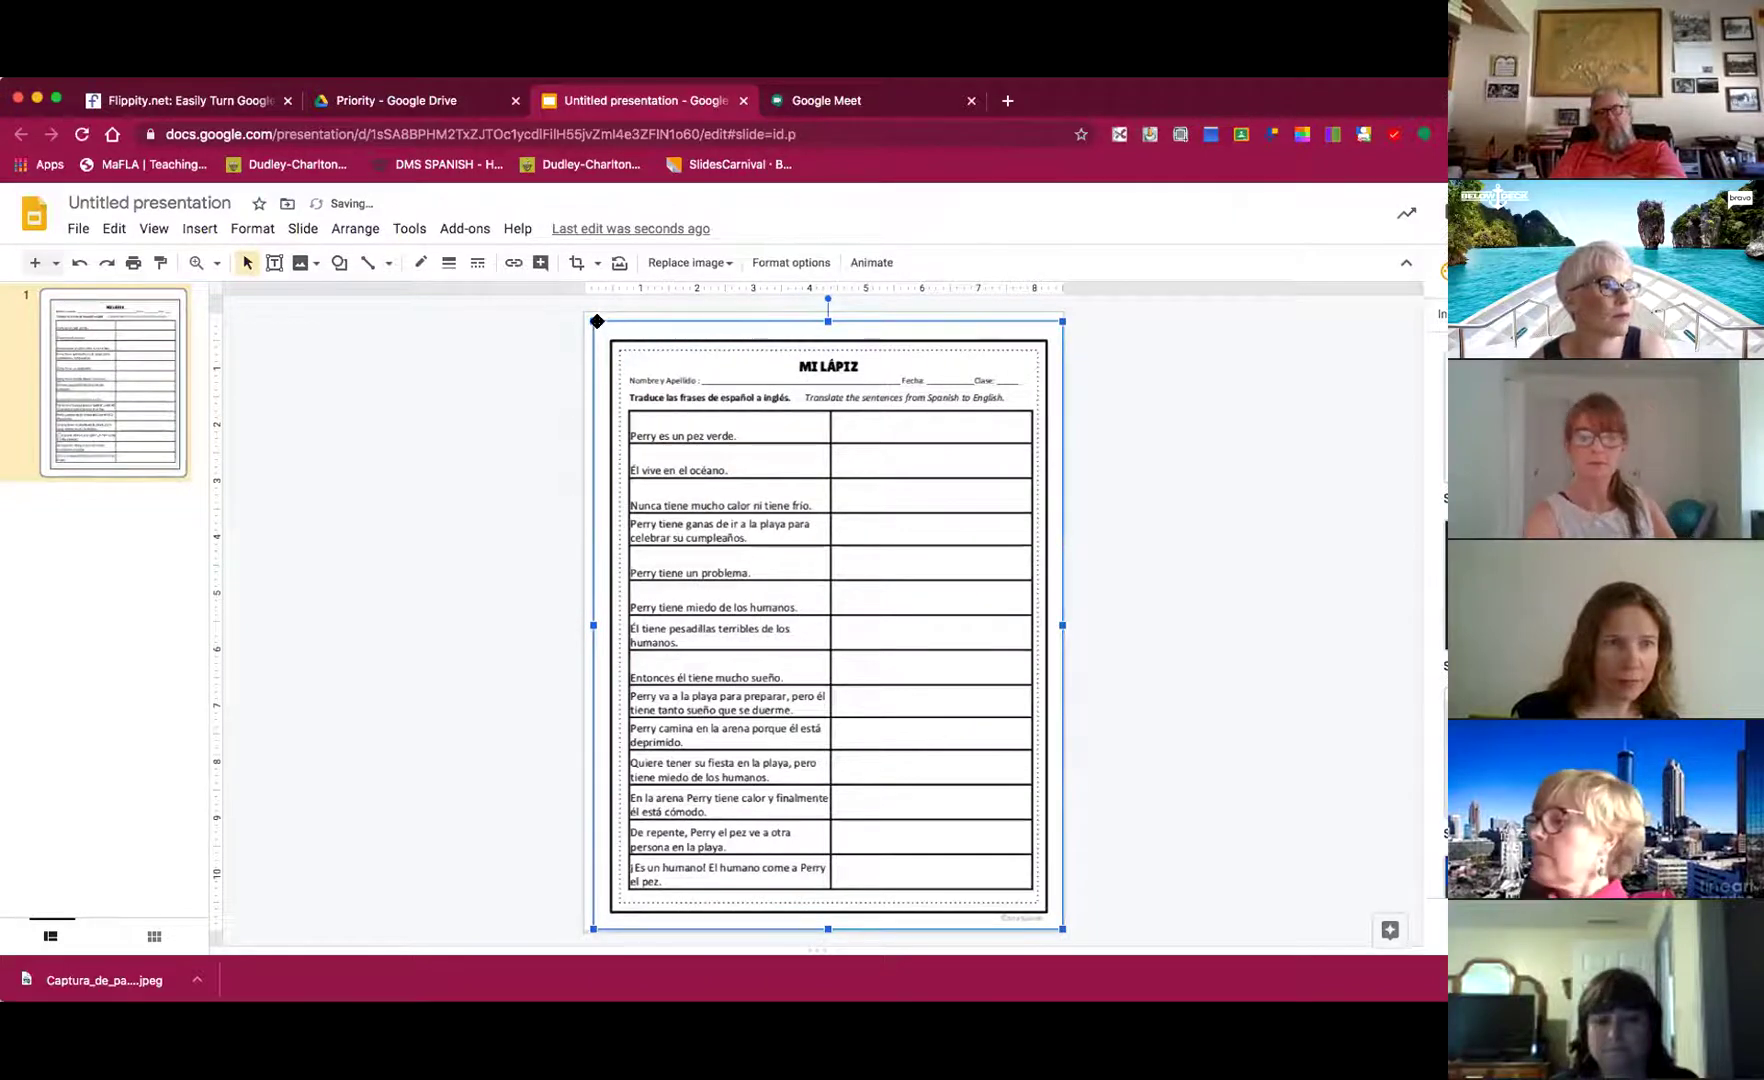
{"action": "left_click_drag", "start_coordinate": [590, 318], "coordinate": [579, 311]}
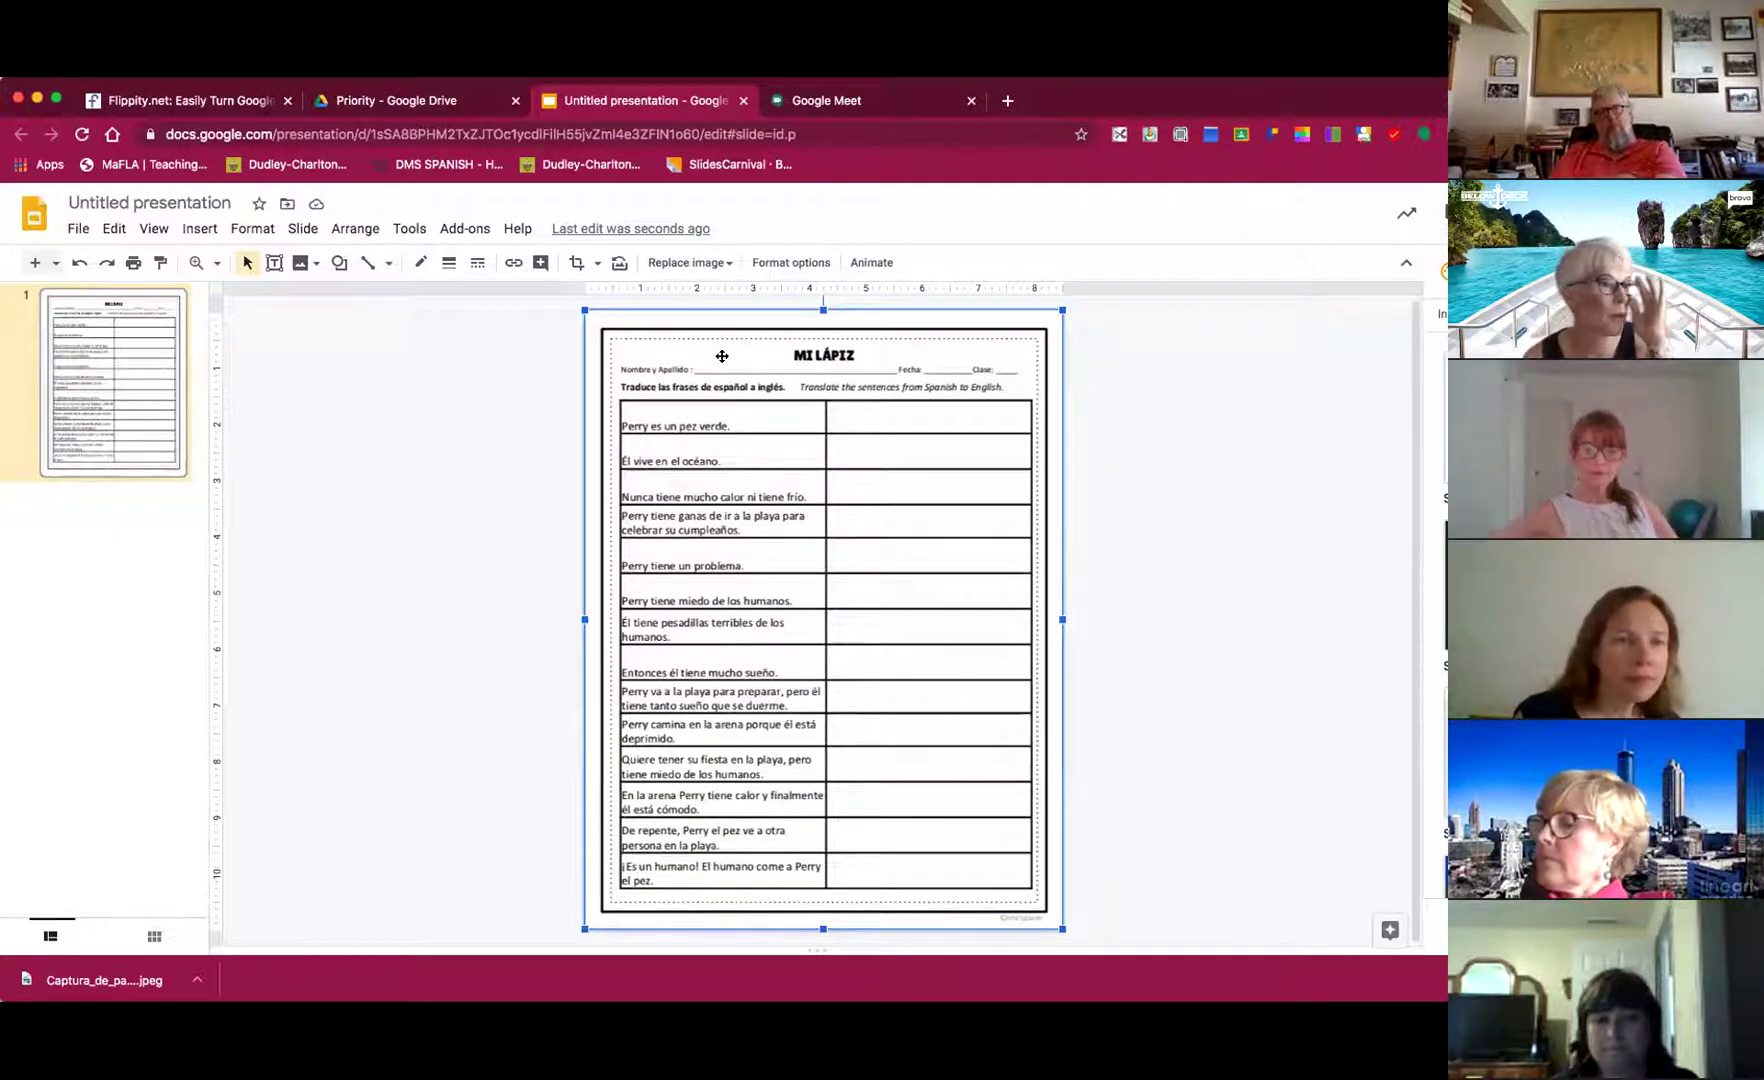
{"action": "left_click", "coordinate": [1147, 593]}
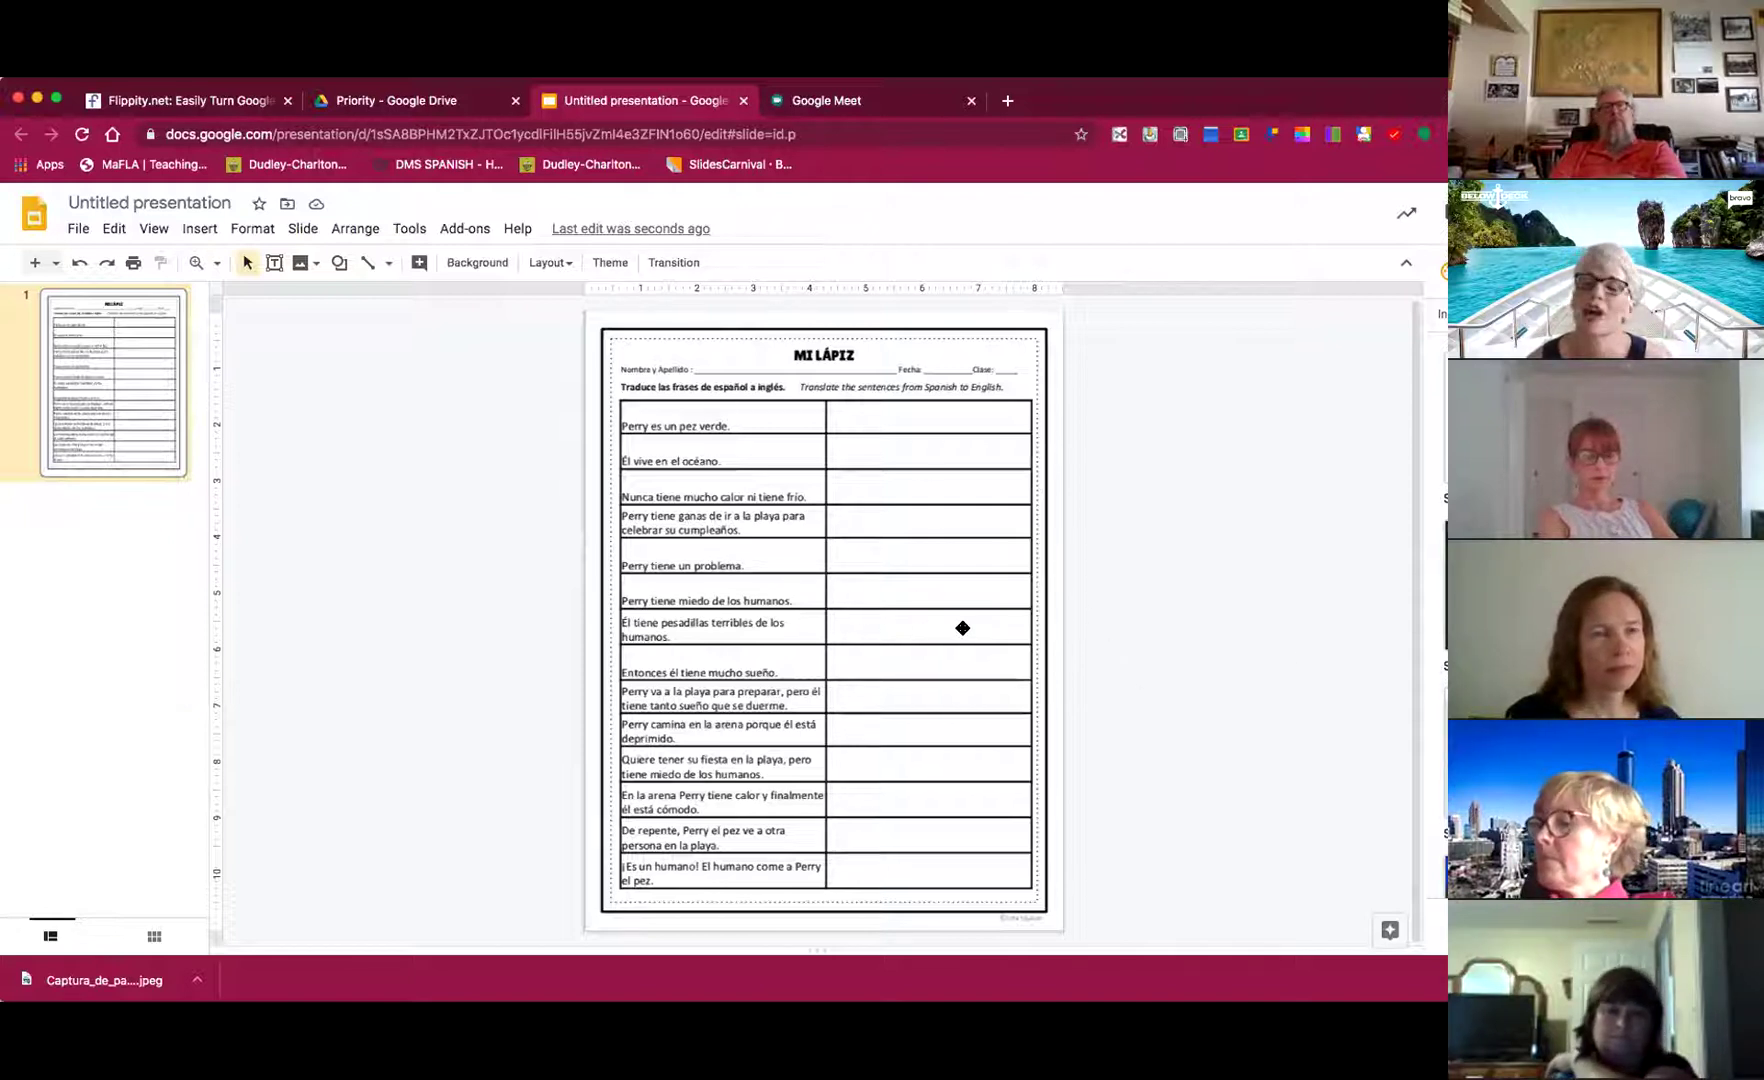
- Delete the MI LÁPIZ worksheet image from the slide
{"action": "left_click", "coordinate": [848, 622]}
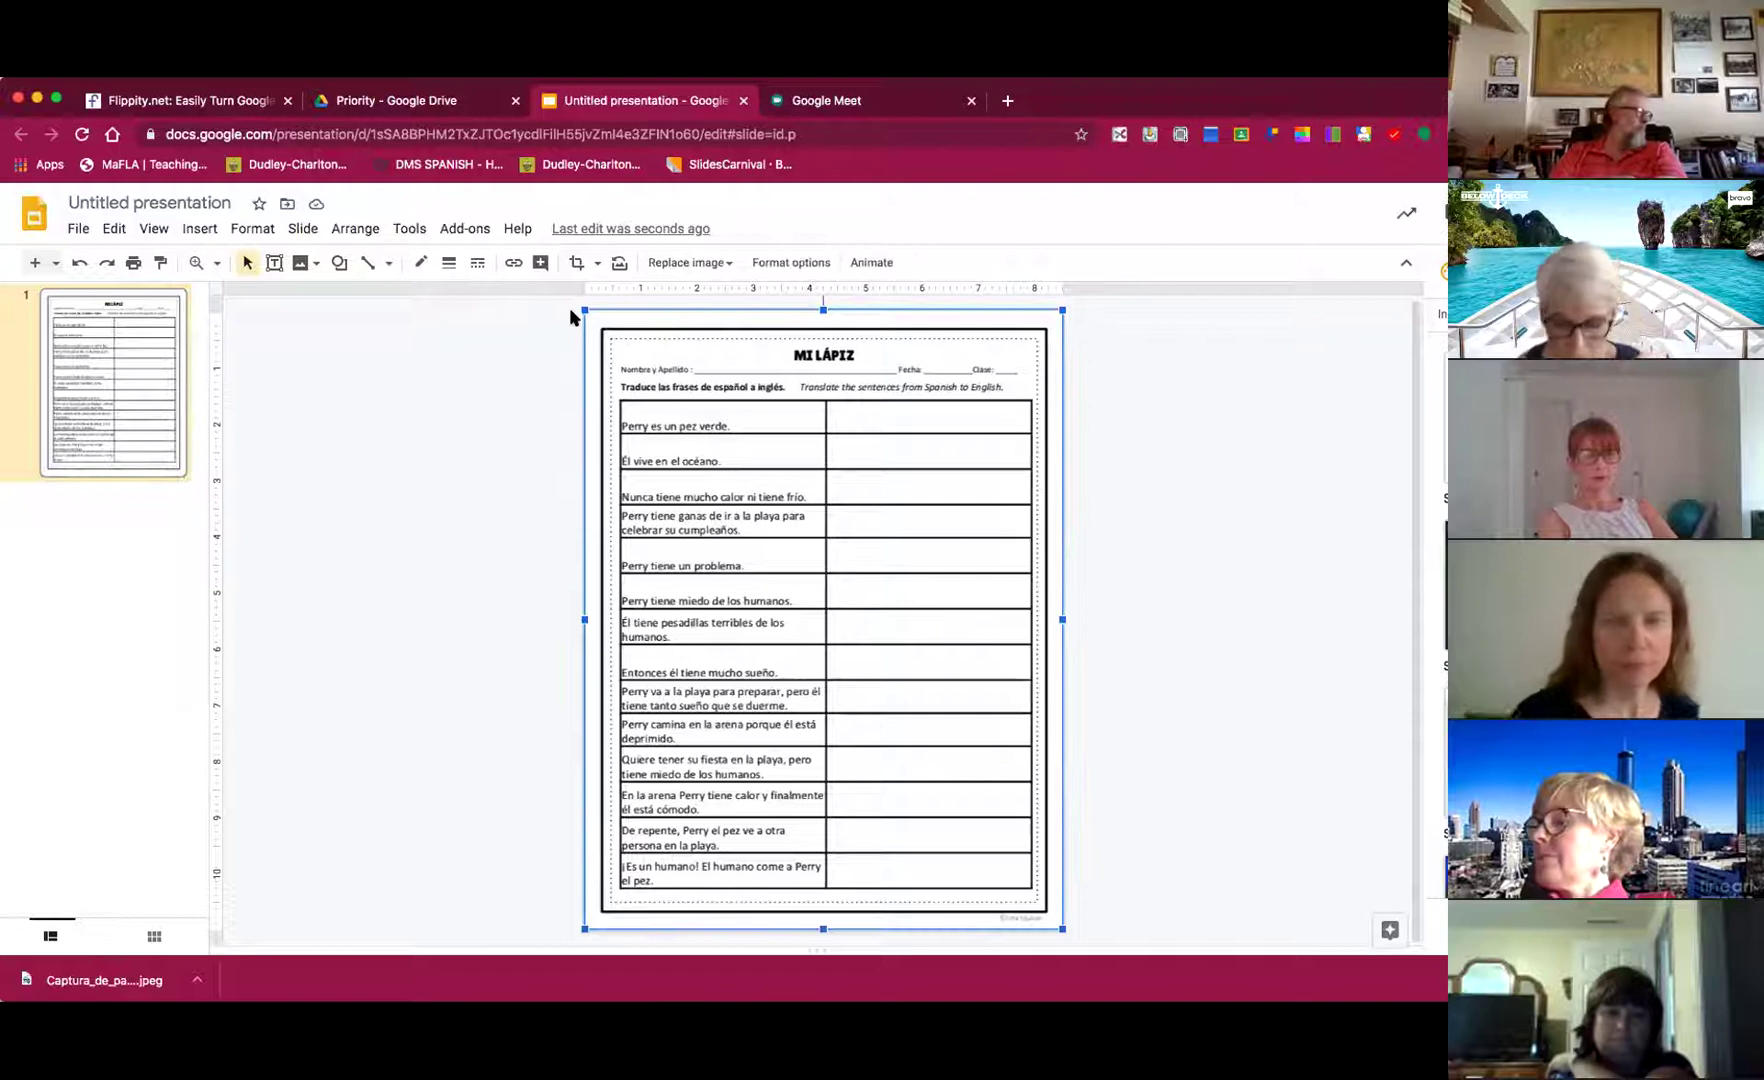
{"action": "key", "text": "Delete"}
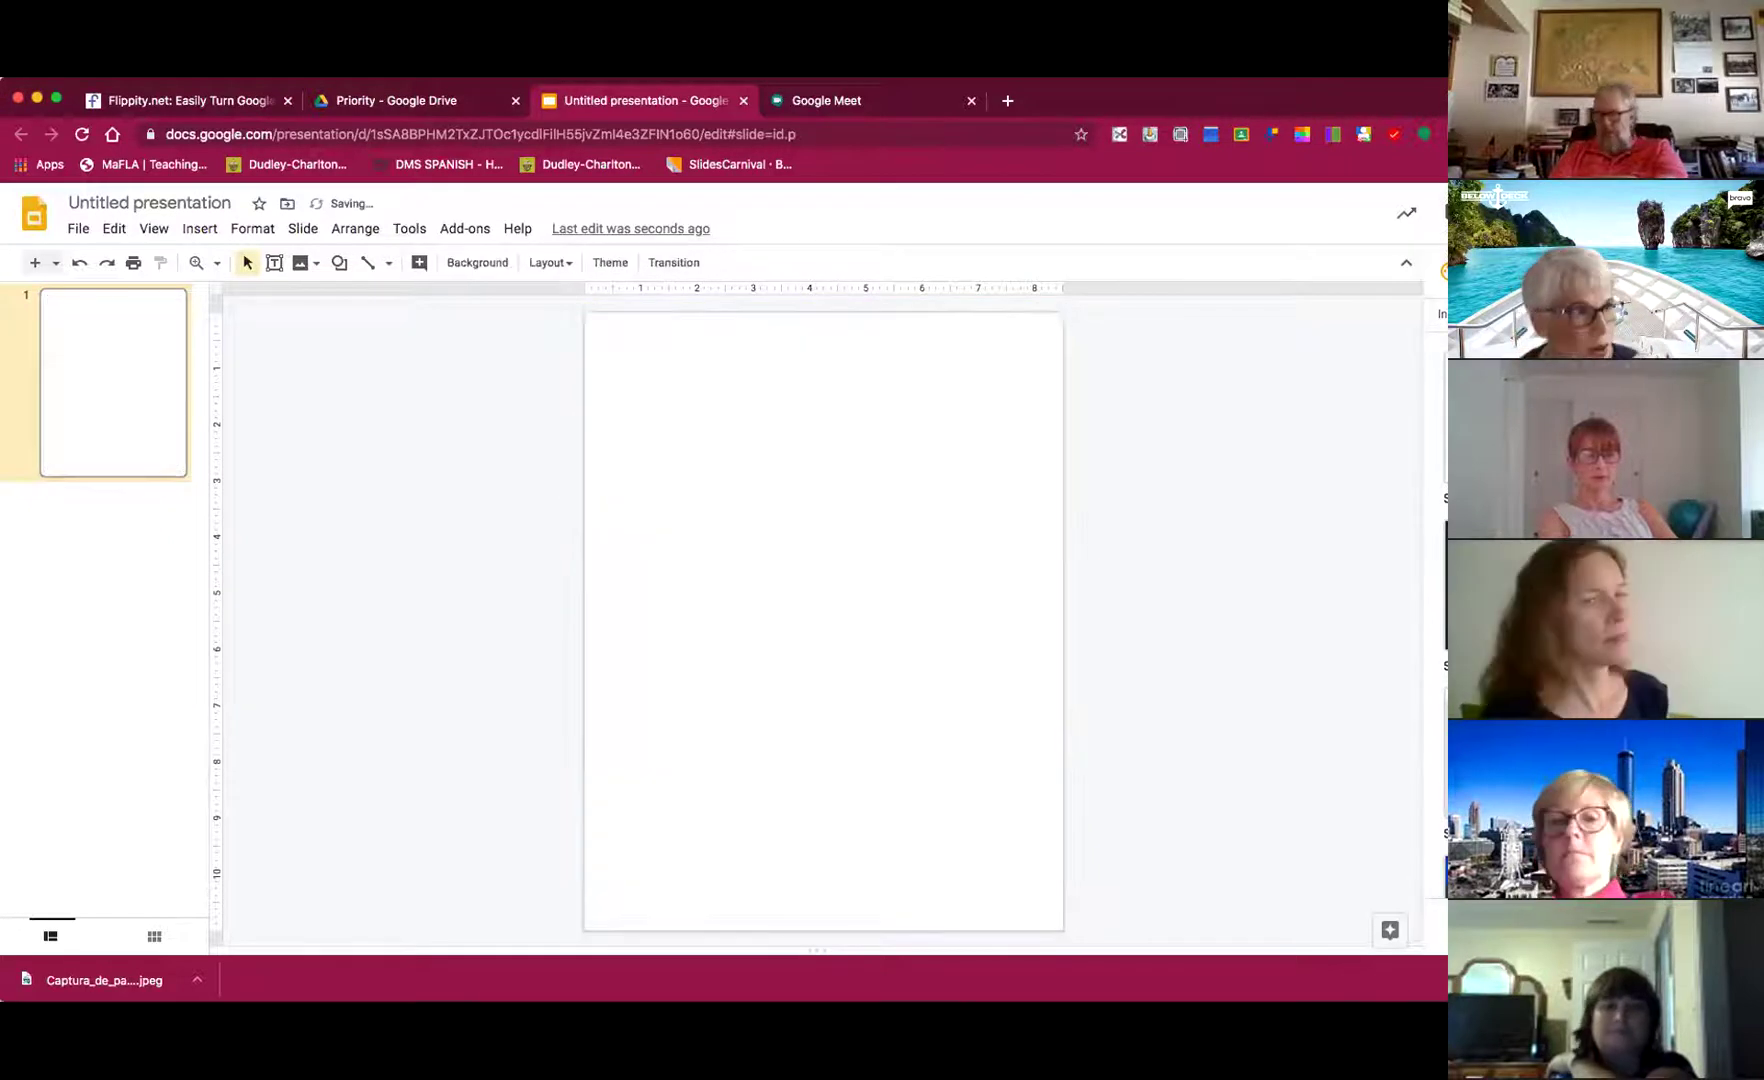
- Set the MI LÁPIZ worksheet screenshot from the Desktop as the slide's background image
{"action": "left_click", "coordinate": [479, 263]}
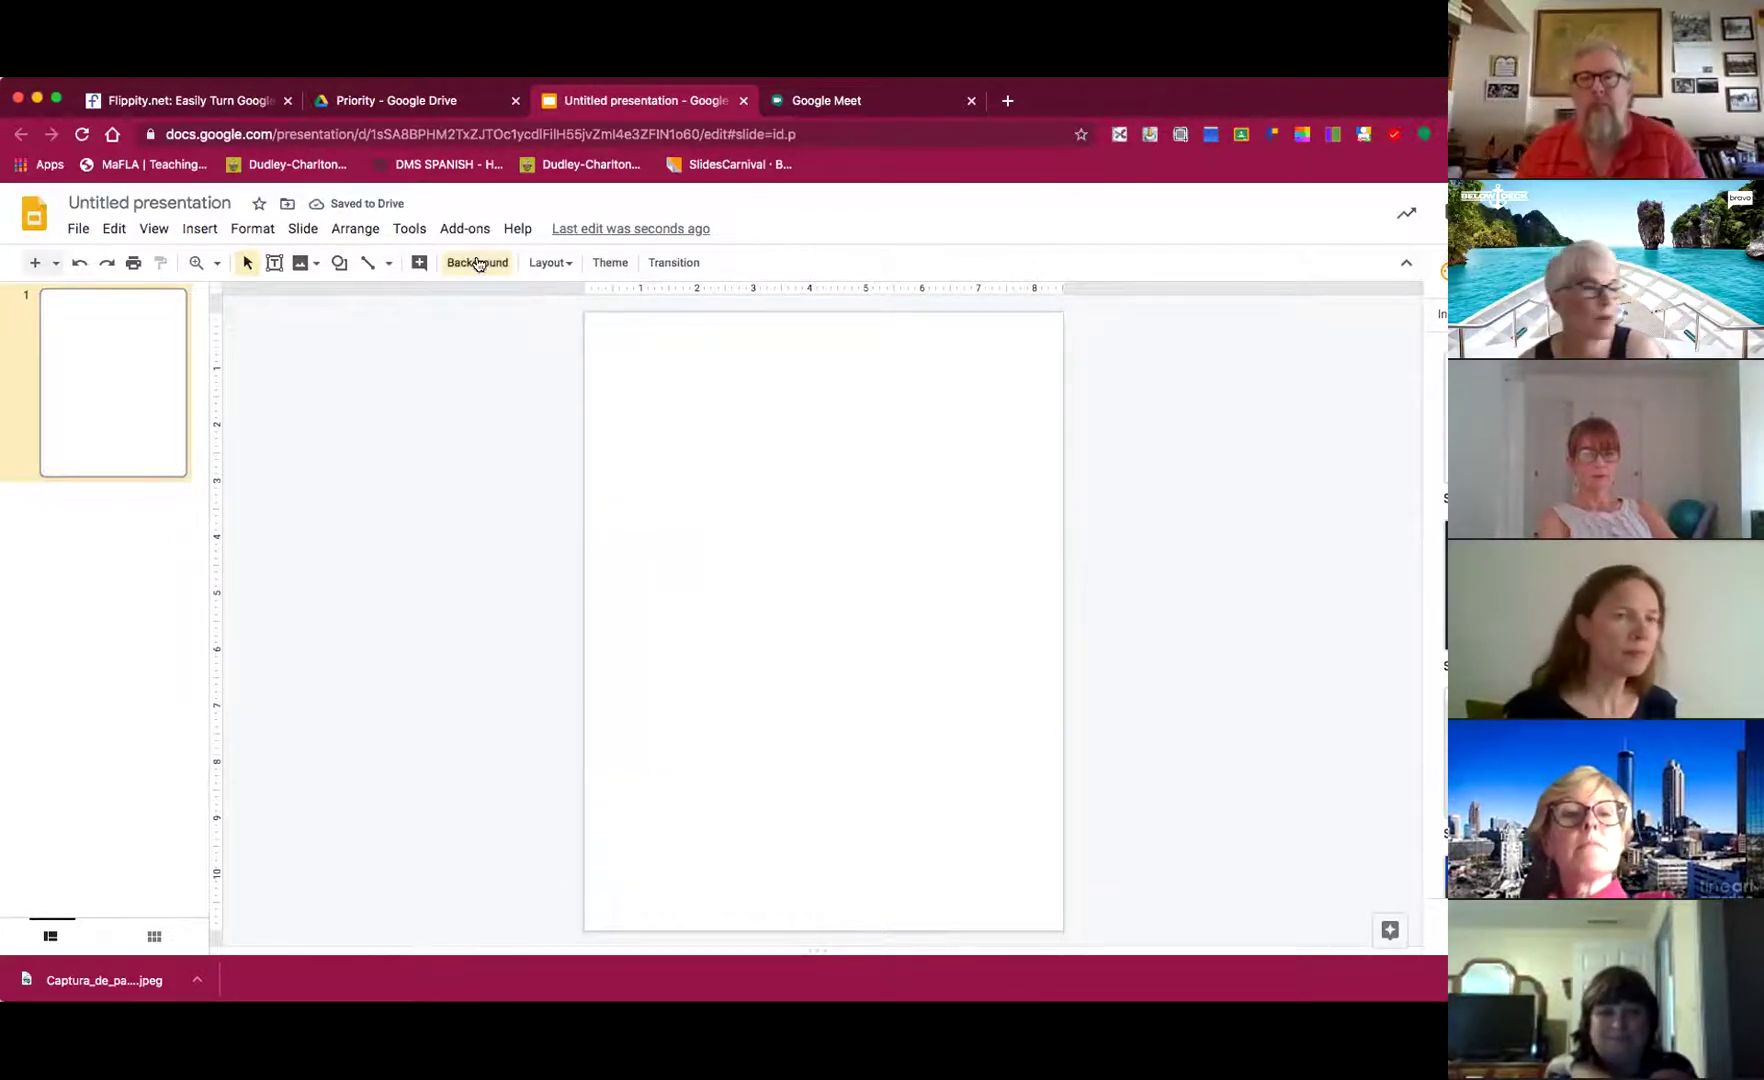
{"action": "left_click", "coordinate": [961, 565]}
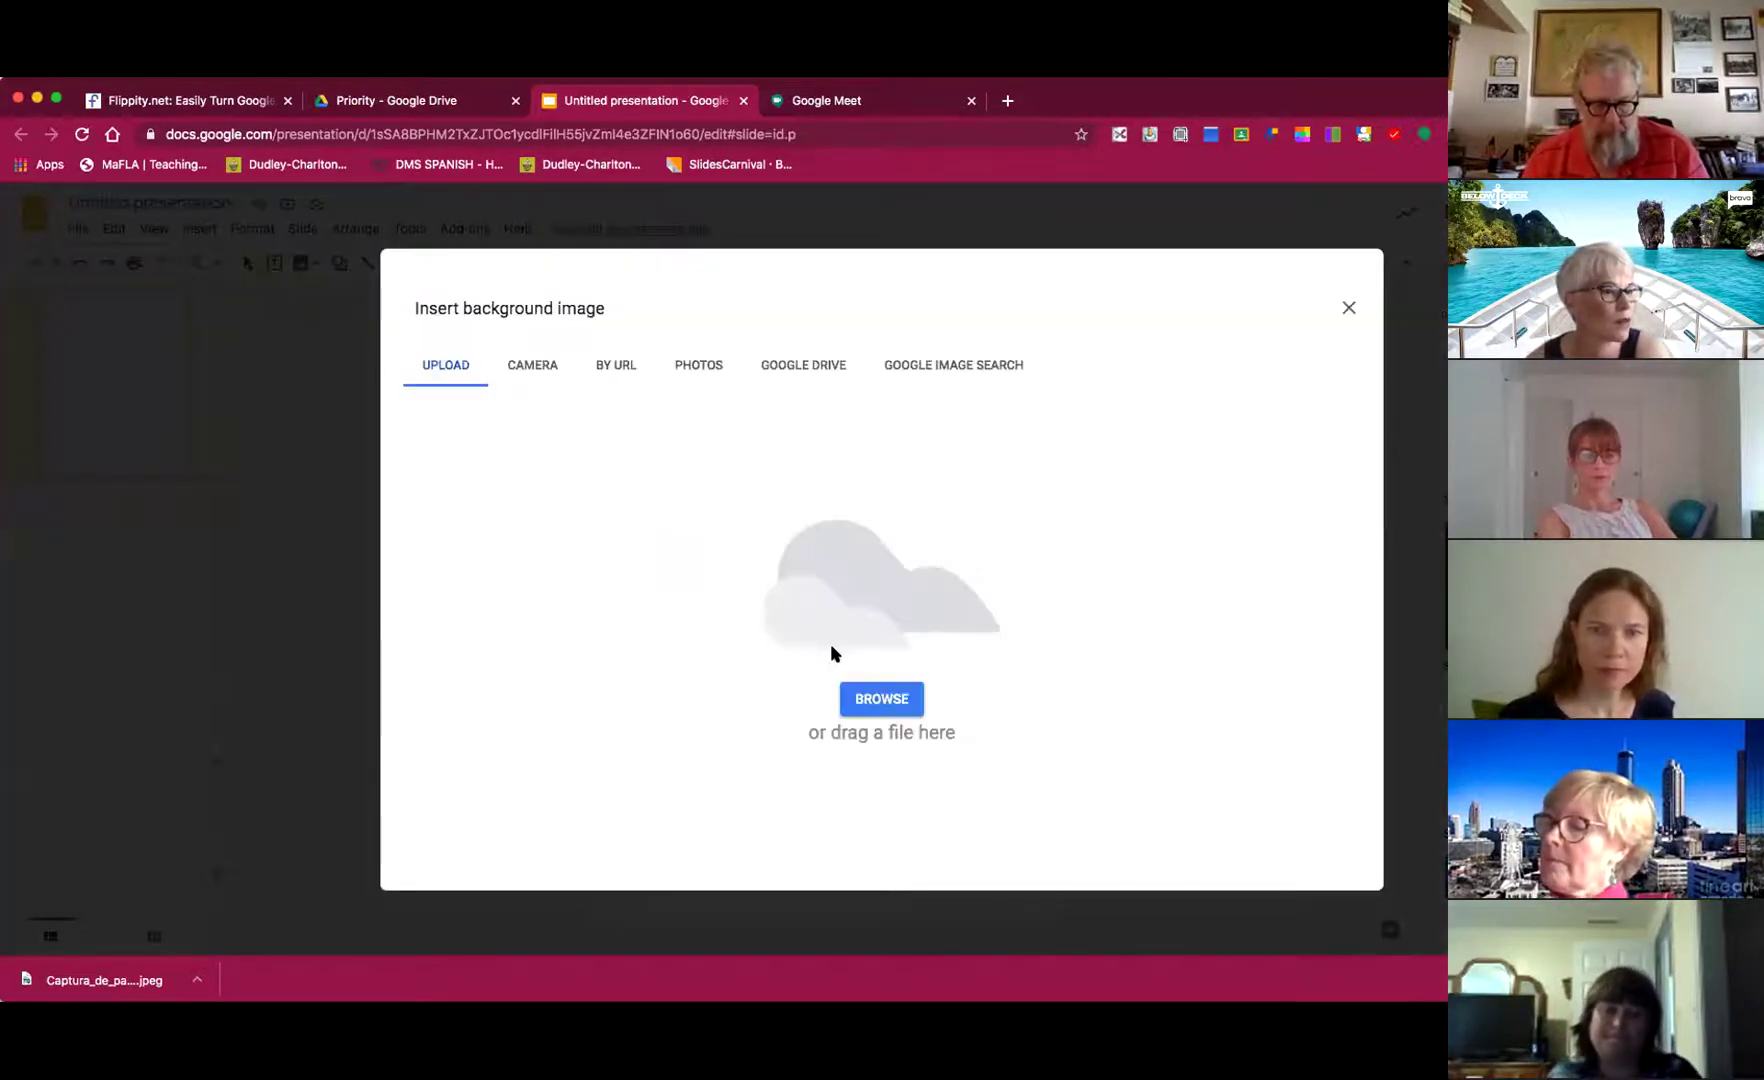
{"action": "left_click", "coordinate": [892, 699]}
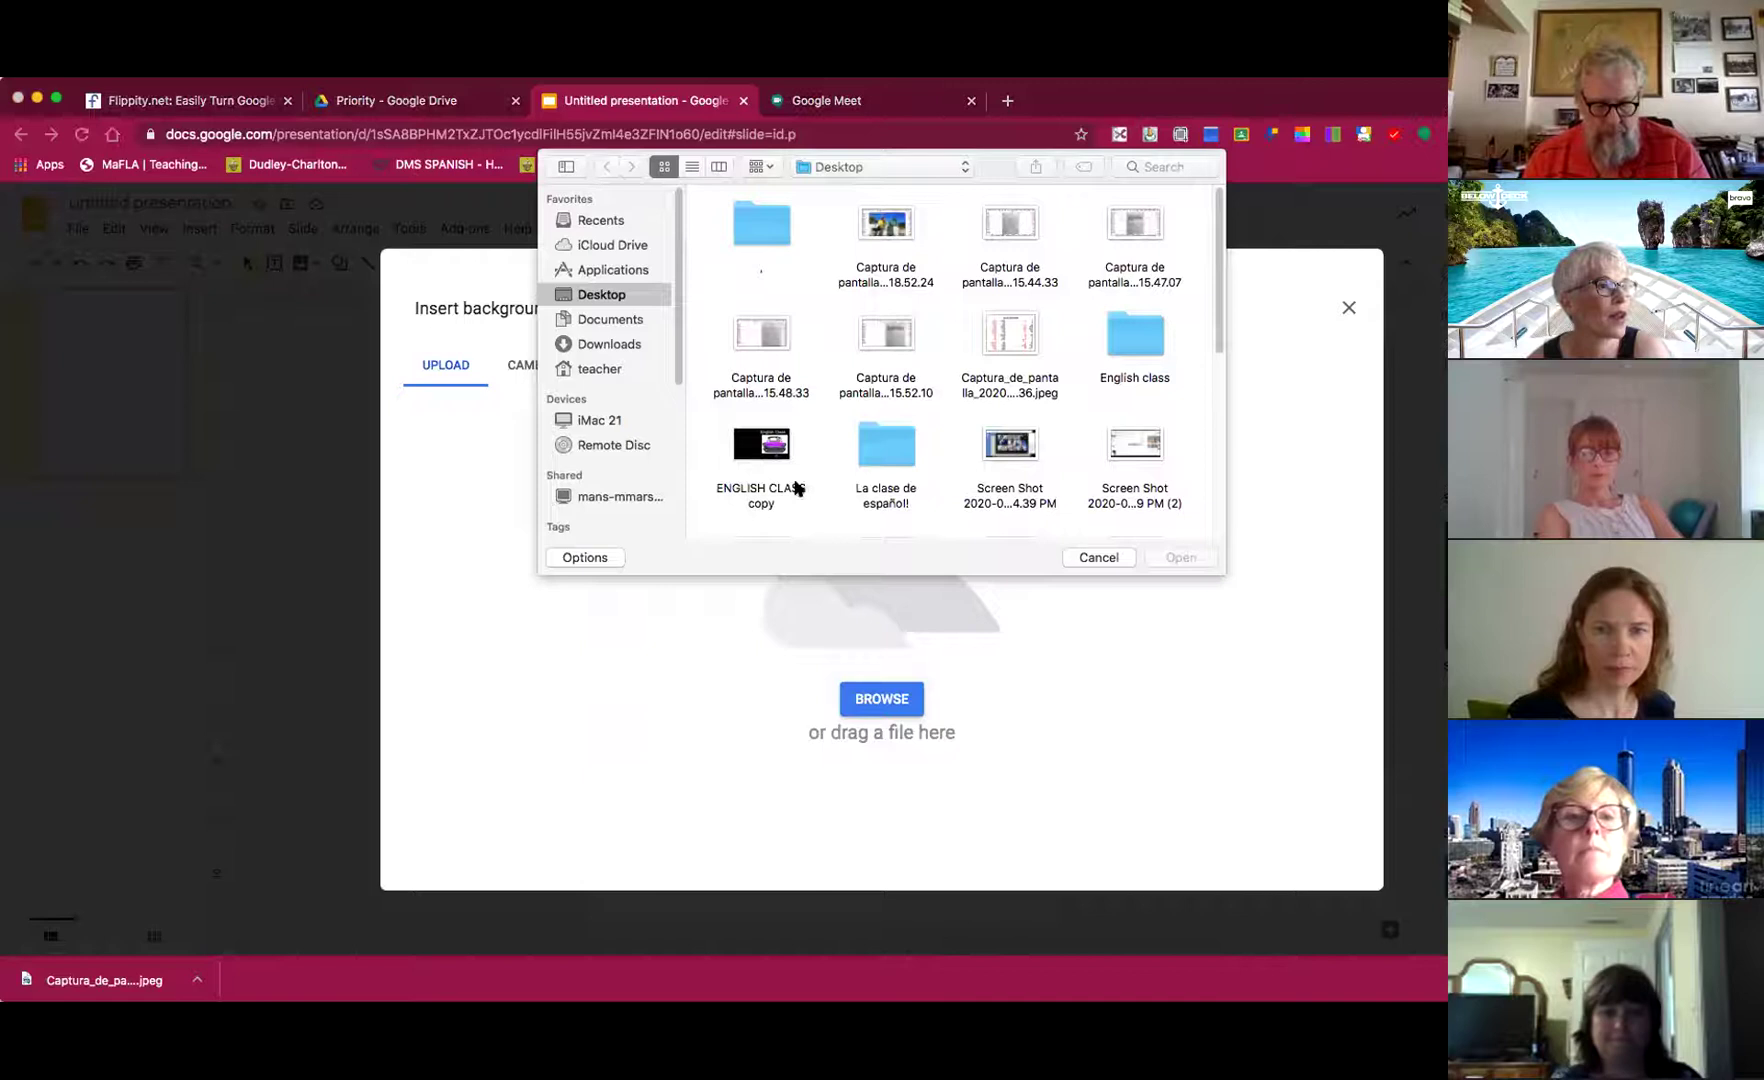
{"action": "scroll", "coordinate": [866, 395], "scroll_direction": "down", "scroll_amount": 5}
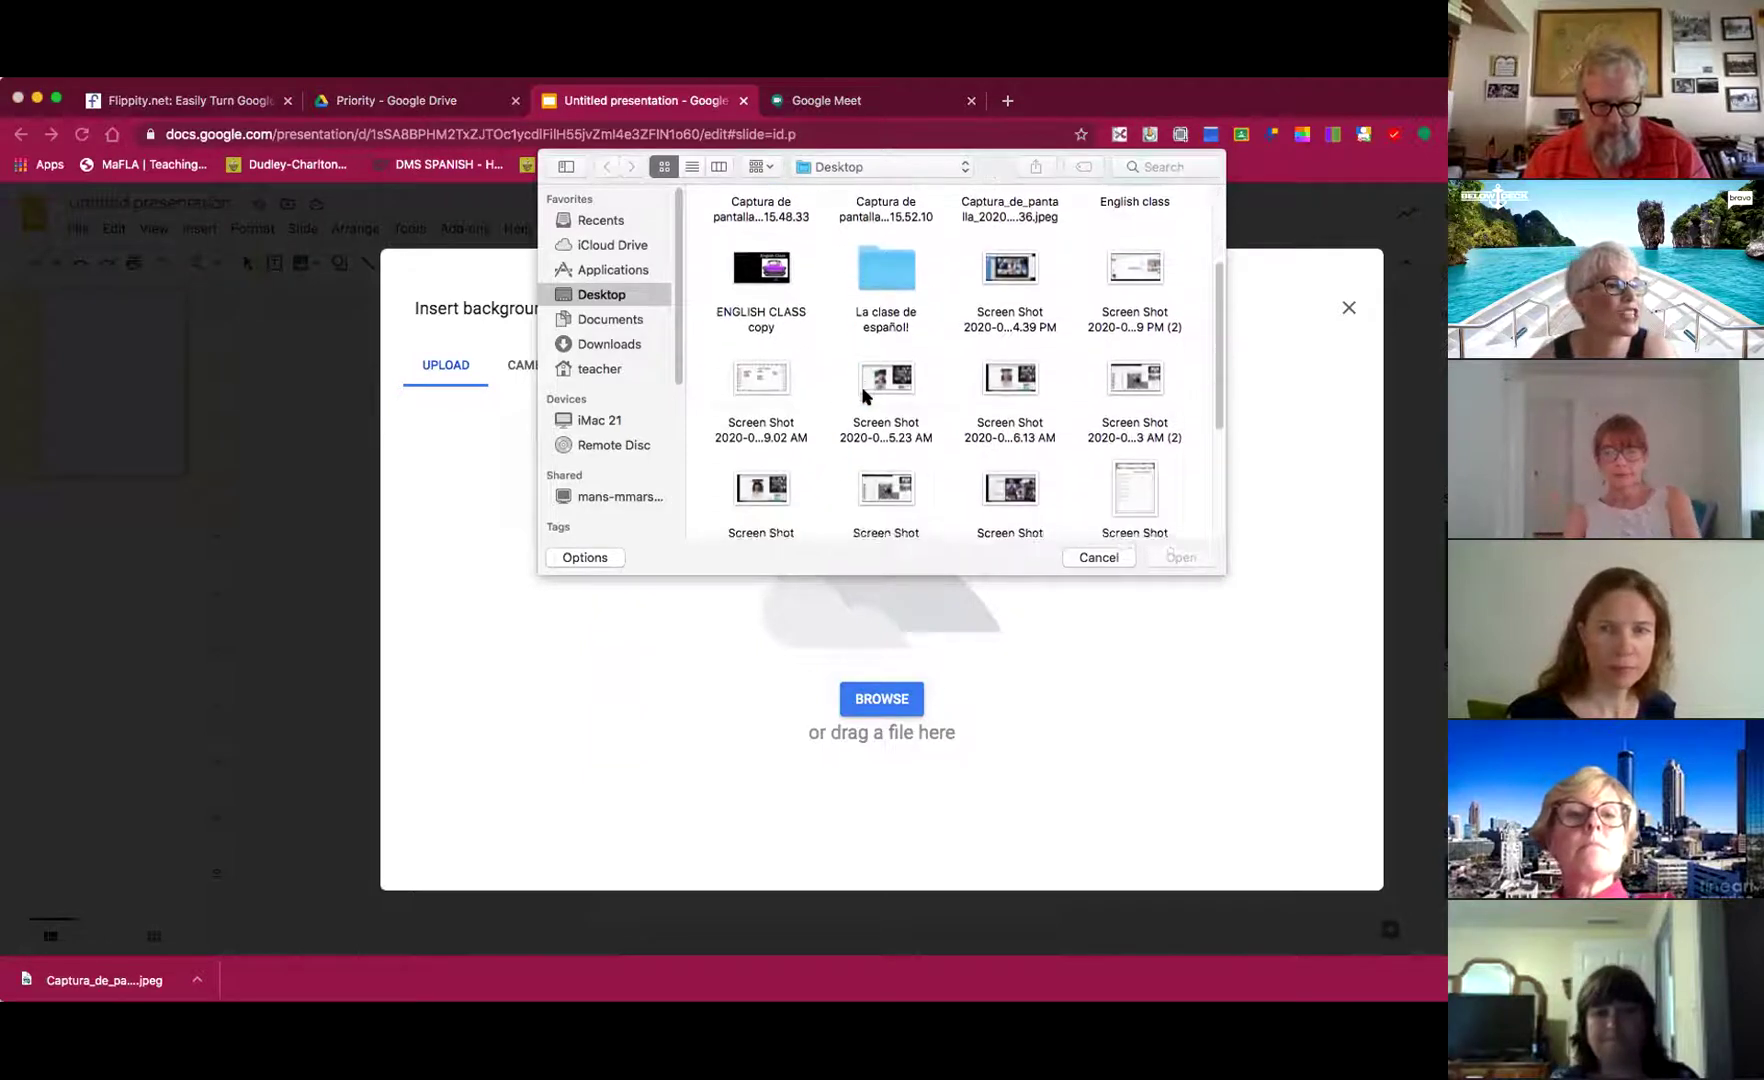
{"action": "double_click", "coordinate": [746, 410]}
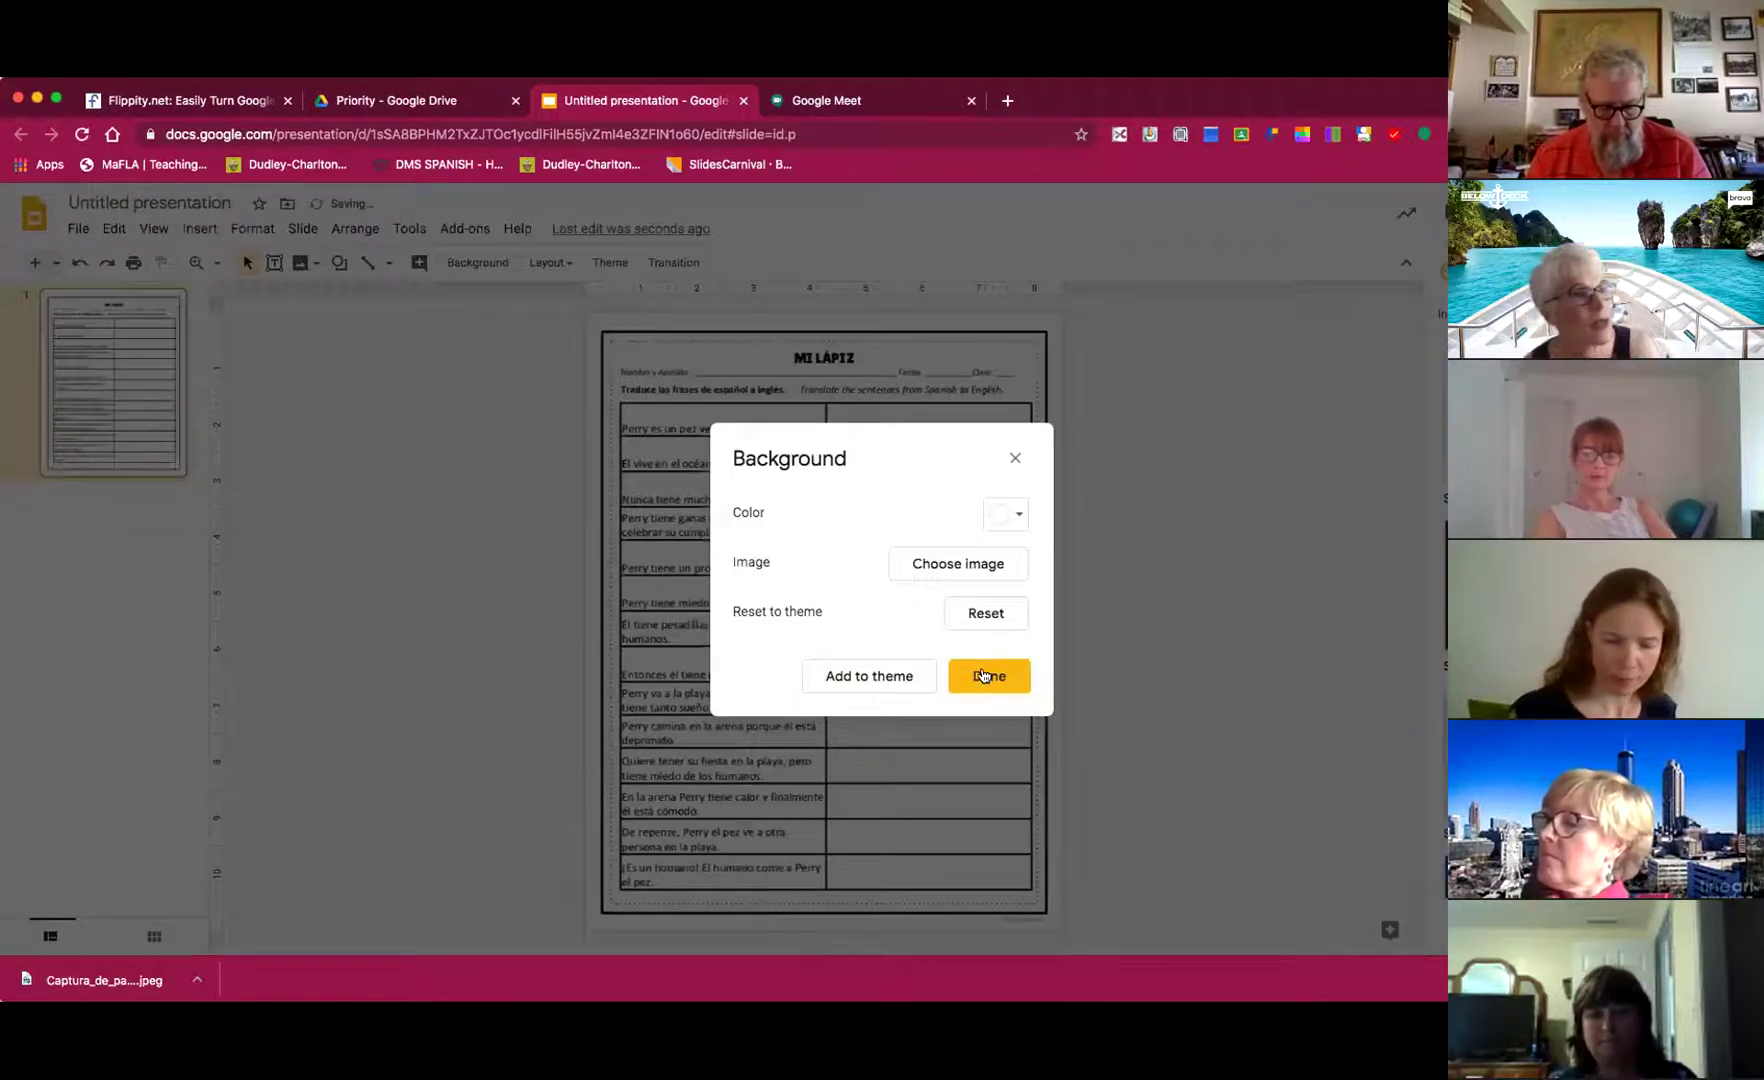
{"action": "left_click", "coordinate": [985, 673]}
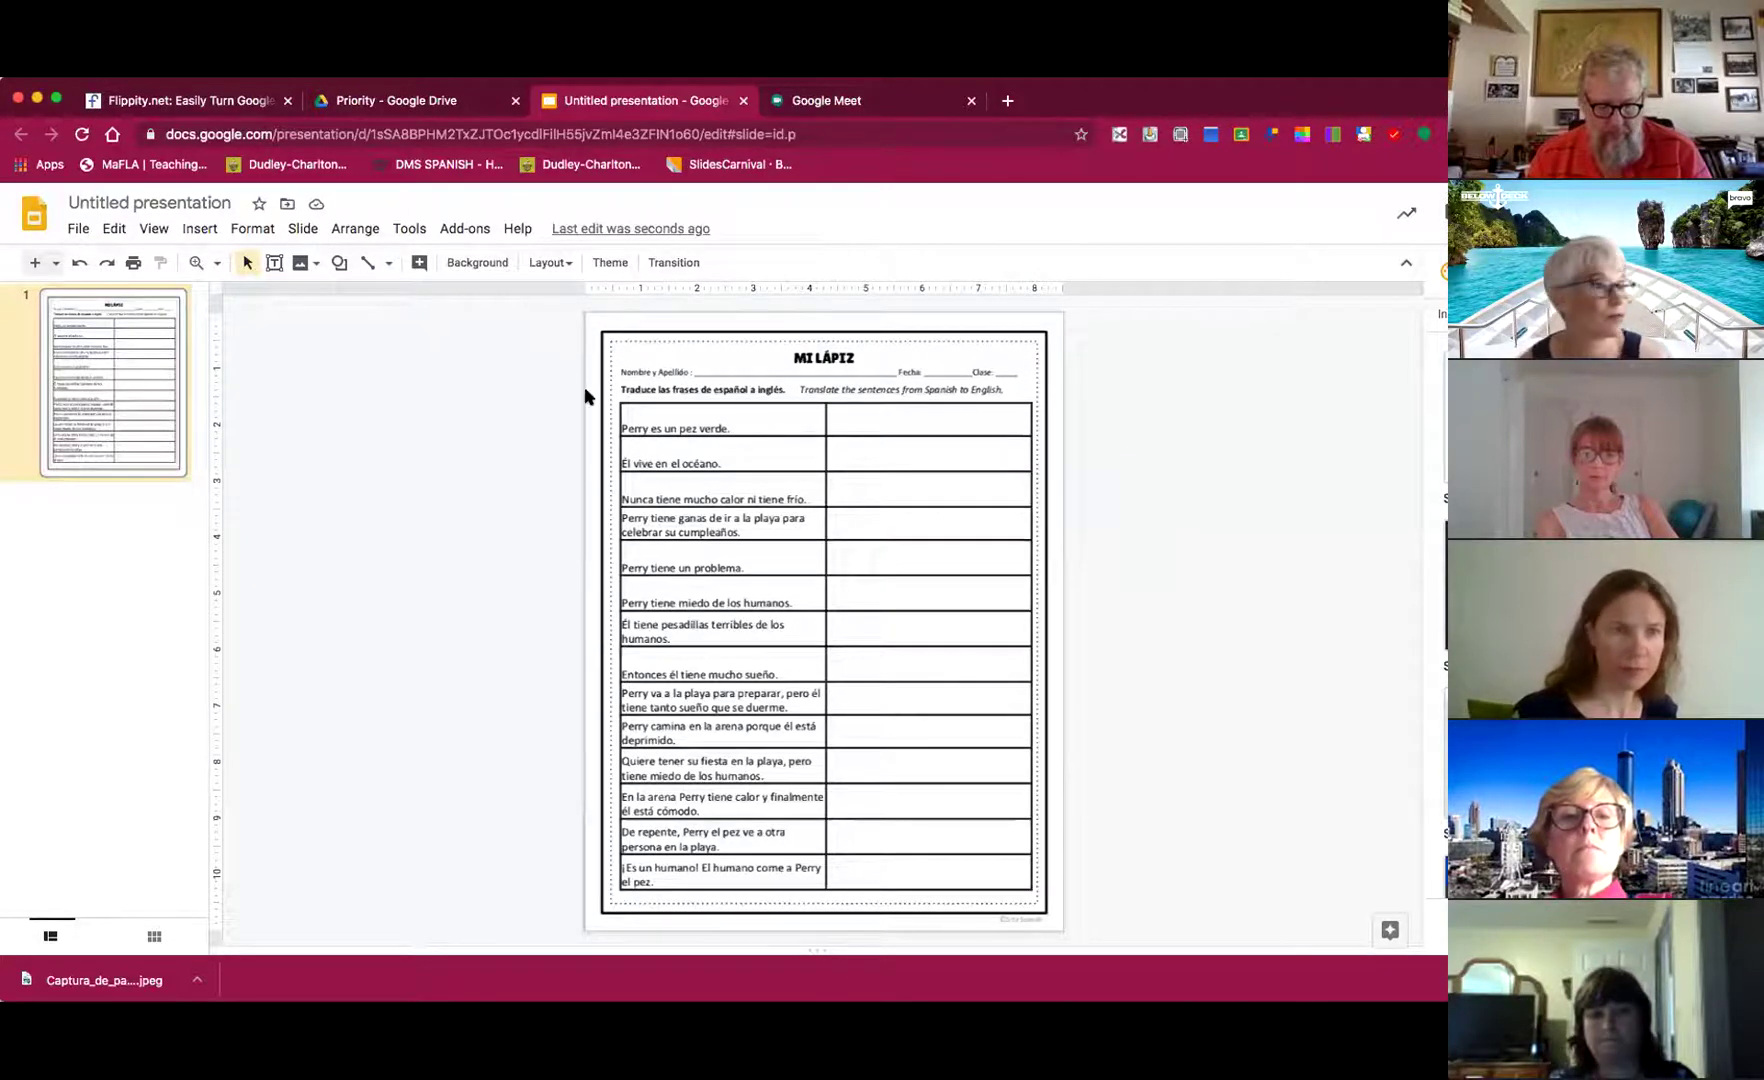
- Add a text box reading "Type answer here." in the answer cell beside "Perry es un pez verde."
{"action": "left_click", "coordinate": [274, 262]}
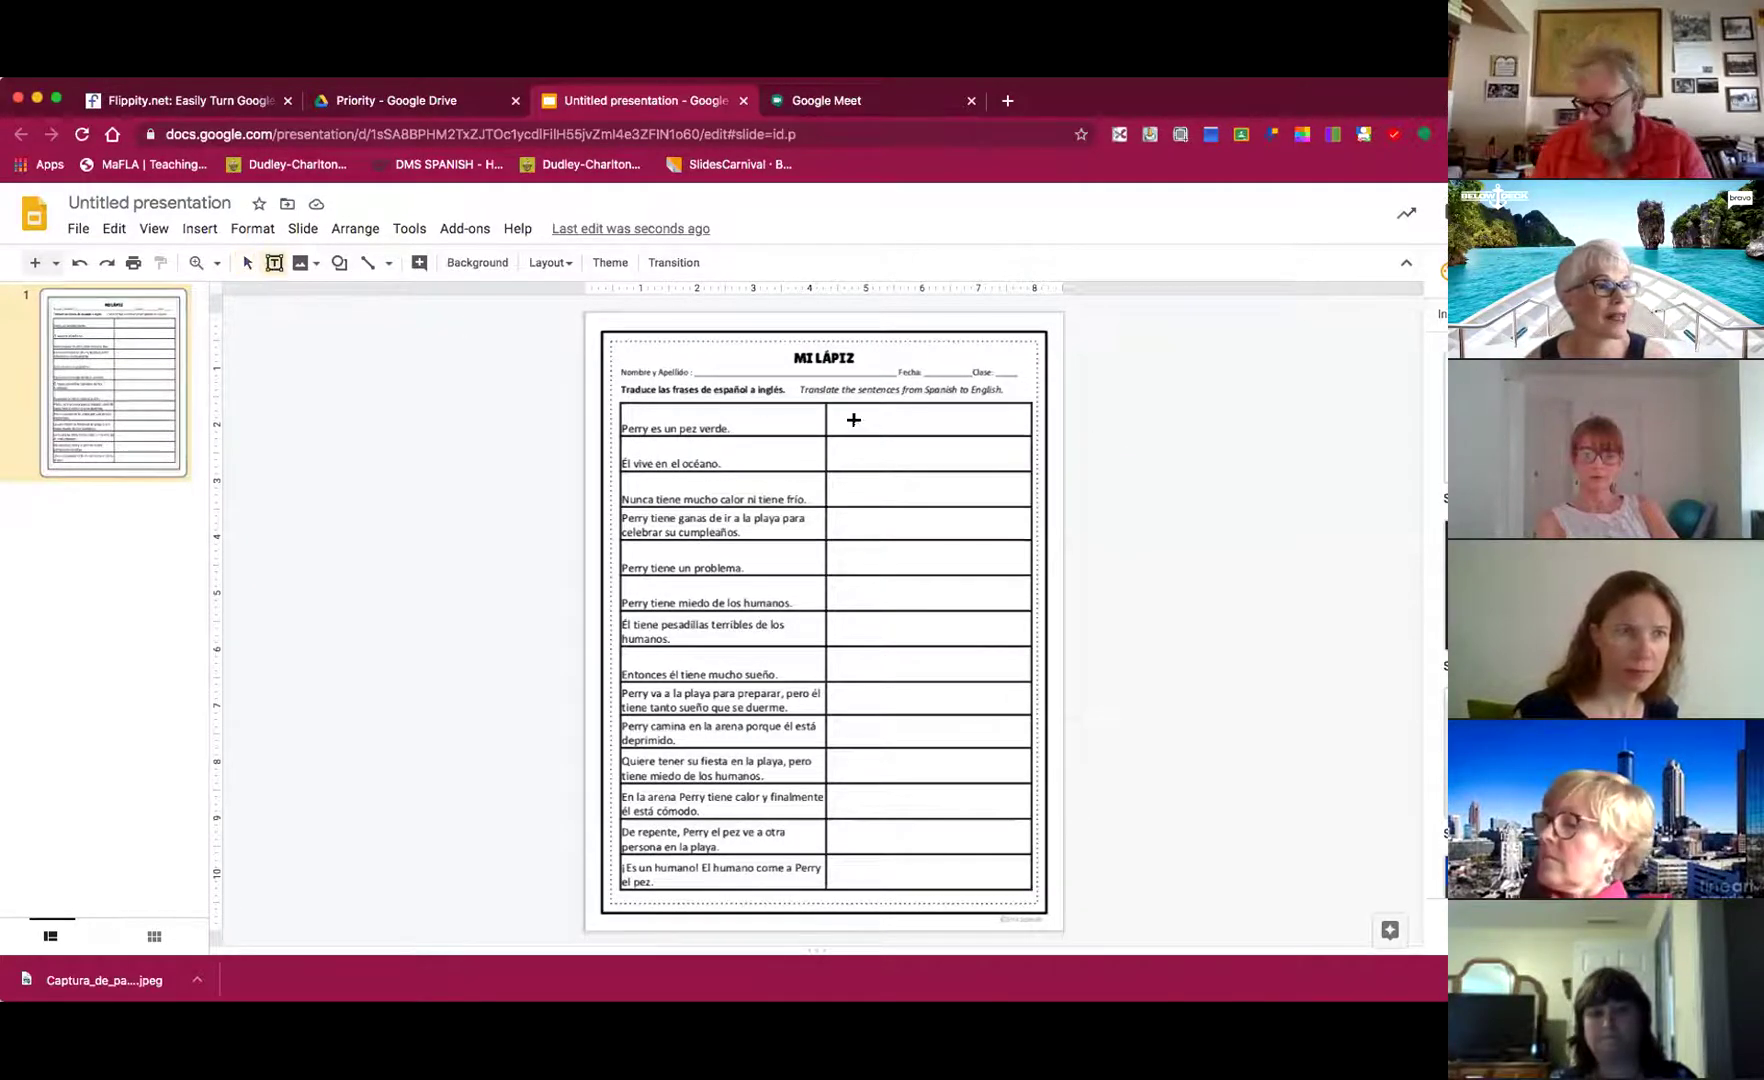
{"action": "left_click_drag", "start_coordinate": [832, 410], "coordinate": [1029, 431]}
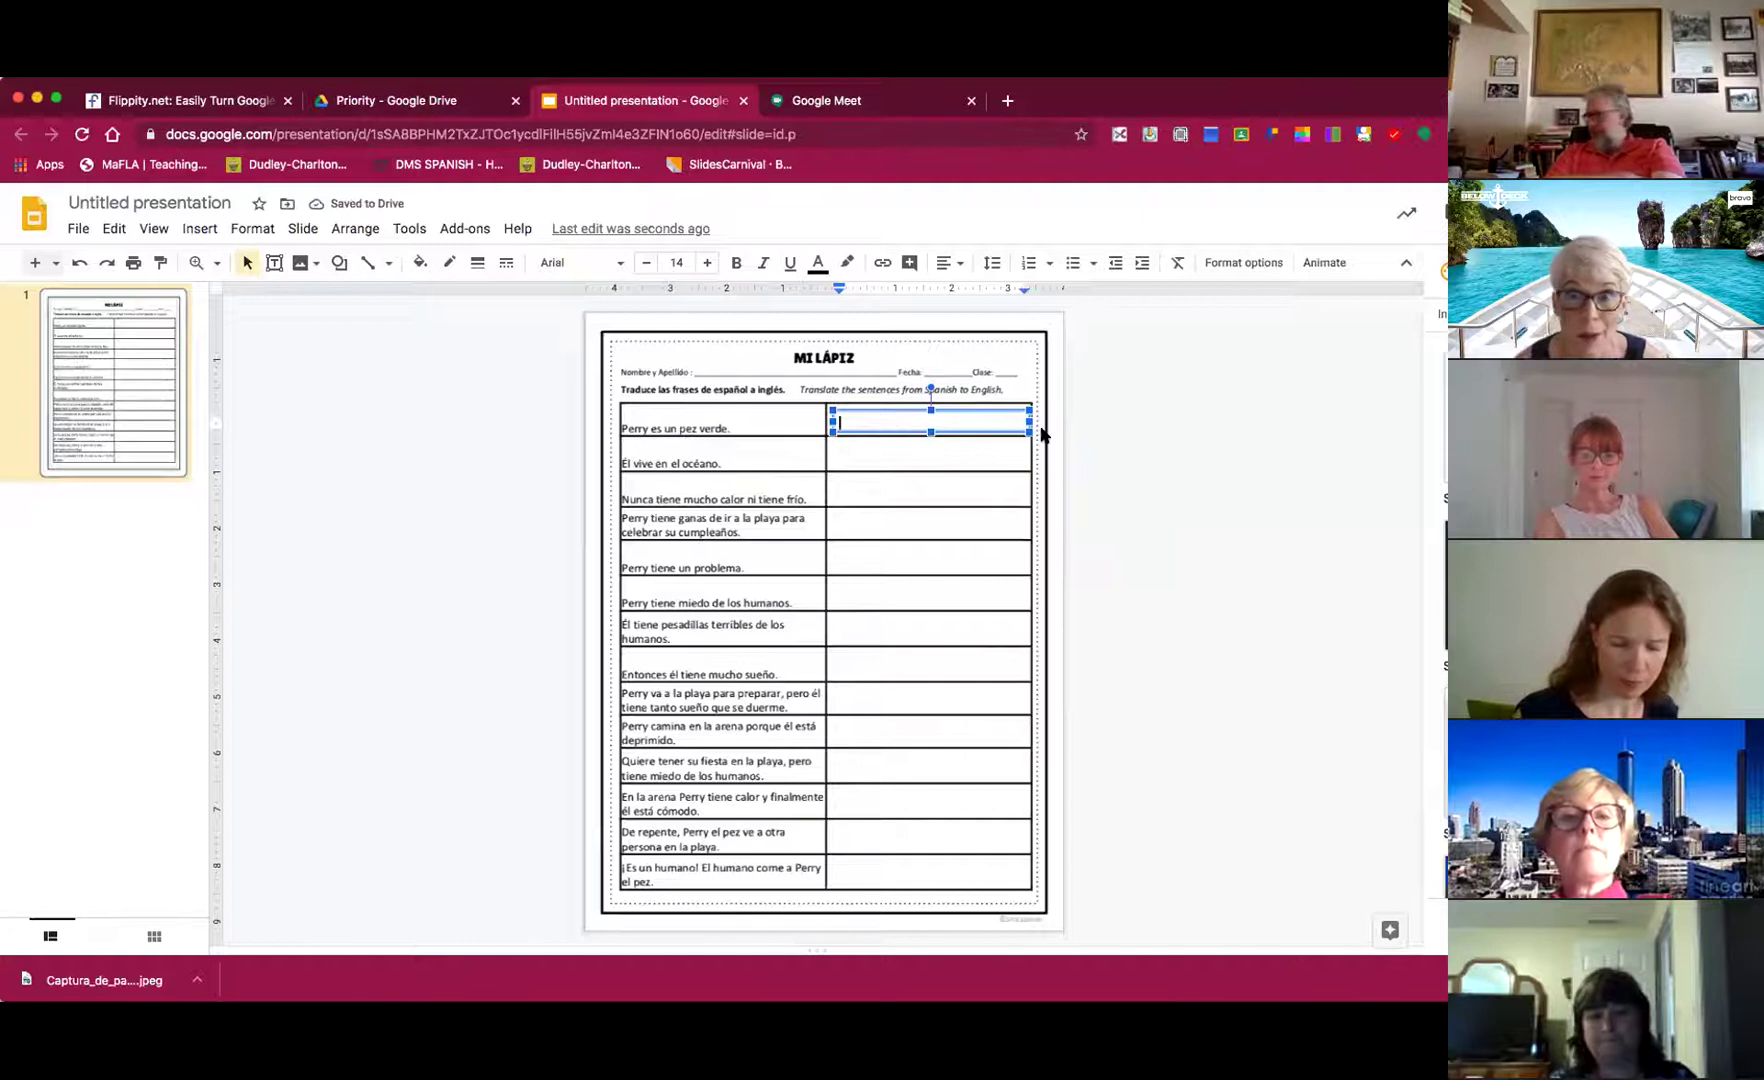
{"action": "type", "text": "type answer here"}
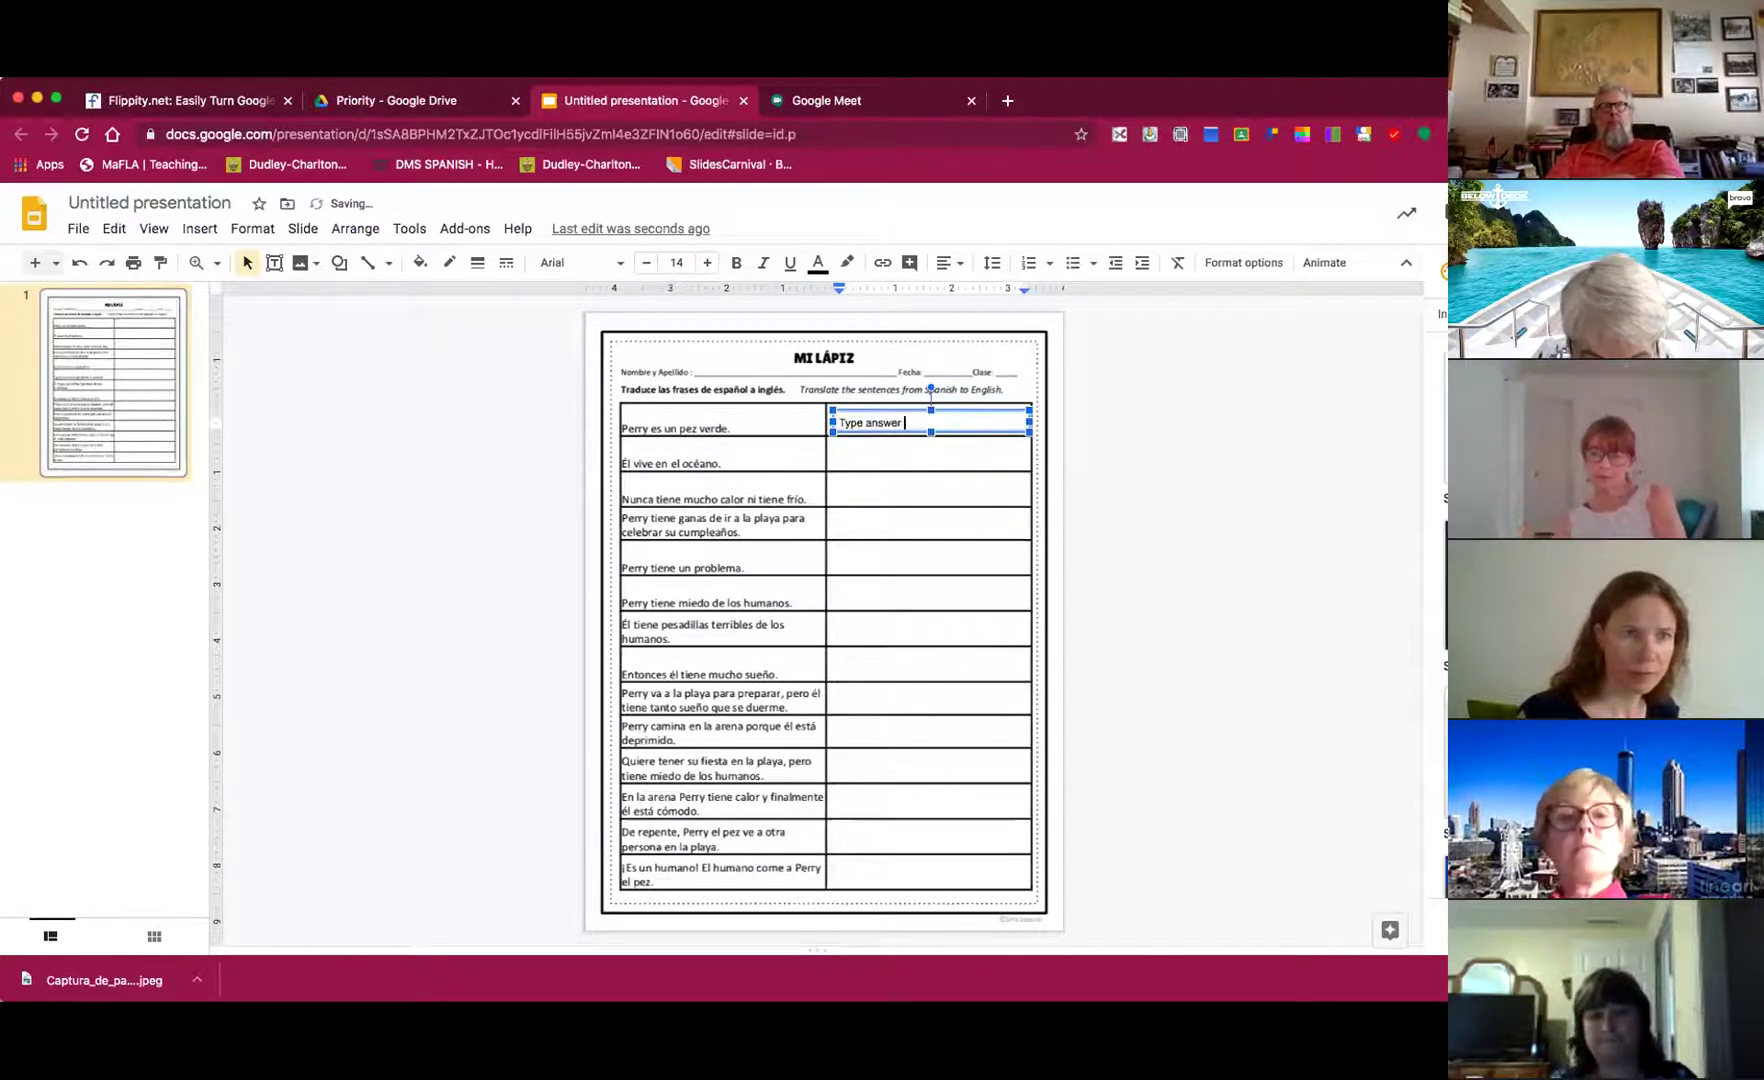
{"action": "type", "text": "."}
{"action": "right_click", "coordinate": [1036, 436]}
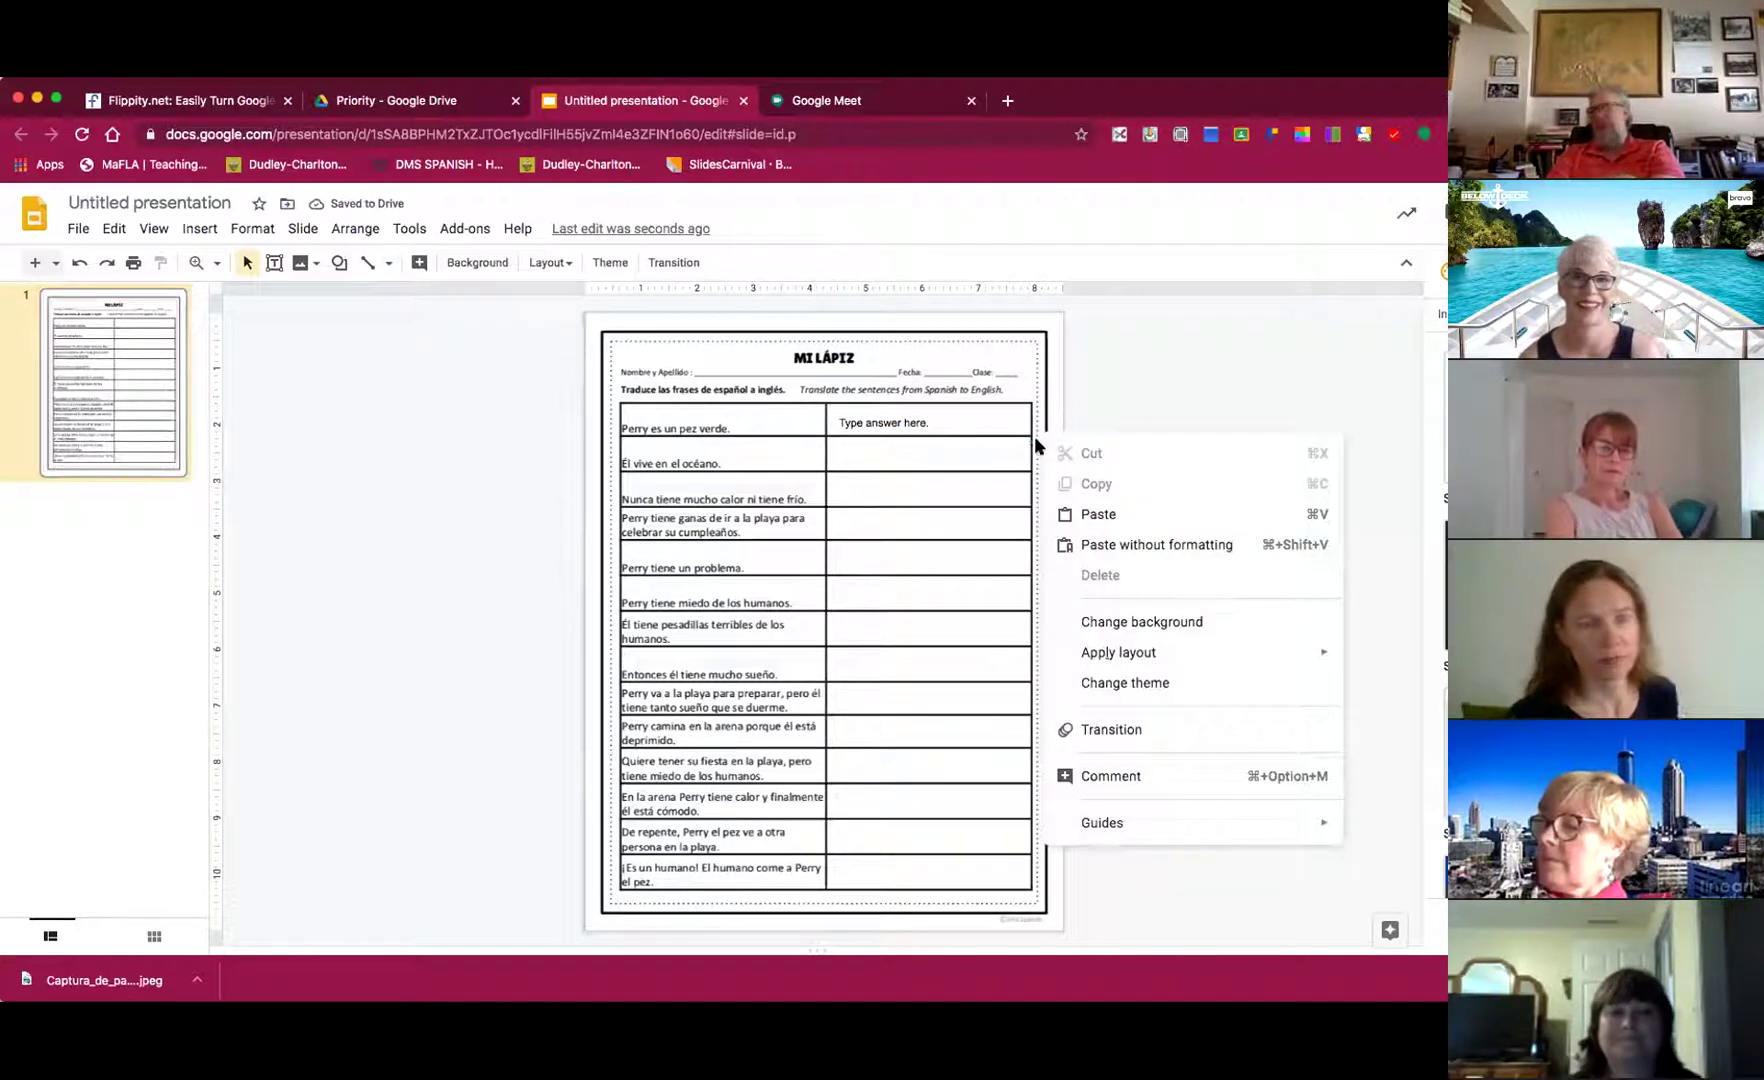
{"action": "left_click", "coordinate": [1106, 376]}
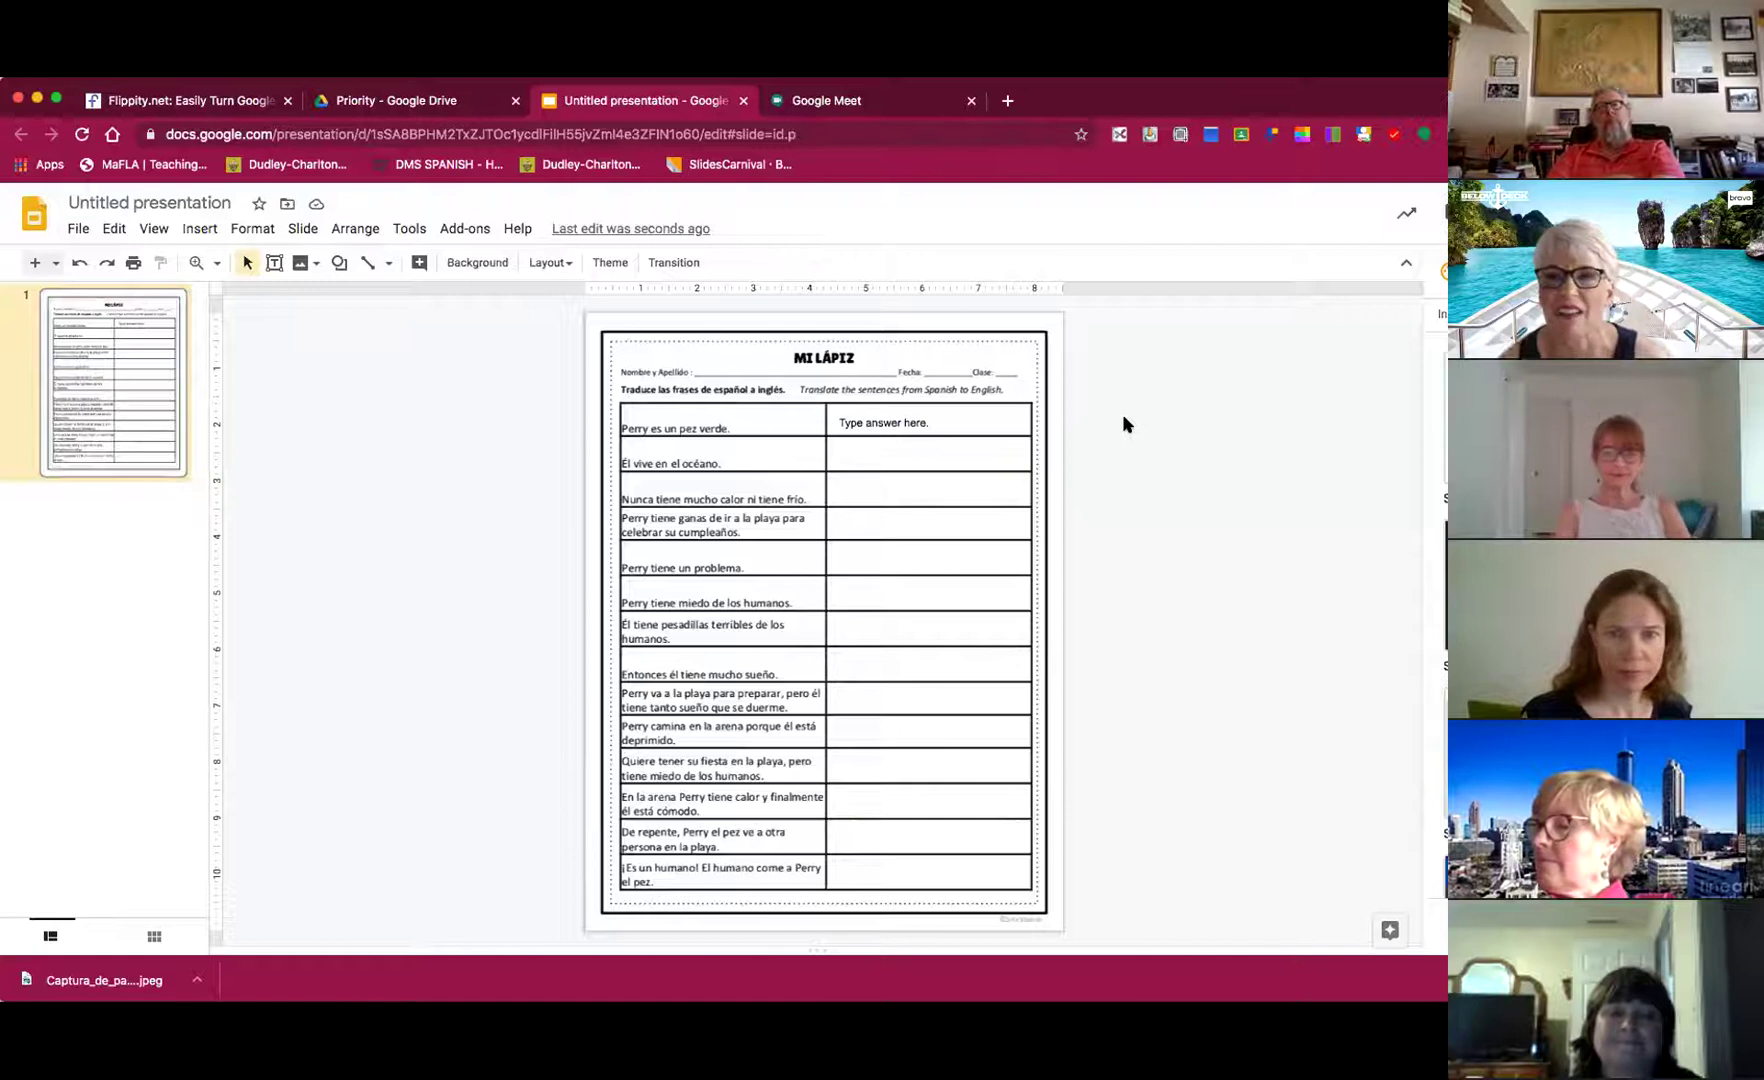
- Duplicate the "Type answer here." text box and place the copy in the answer cell beside "Él vive en el océano."
{"action": "left_click", "coordinate": [948, 424]}
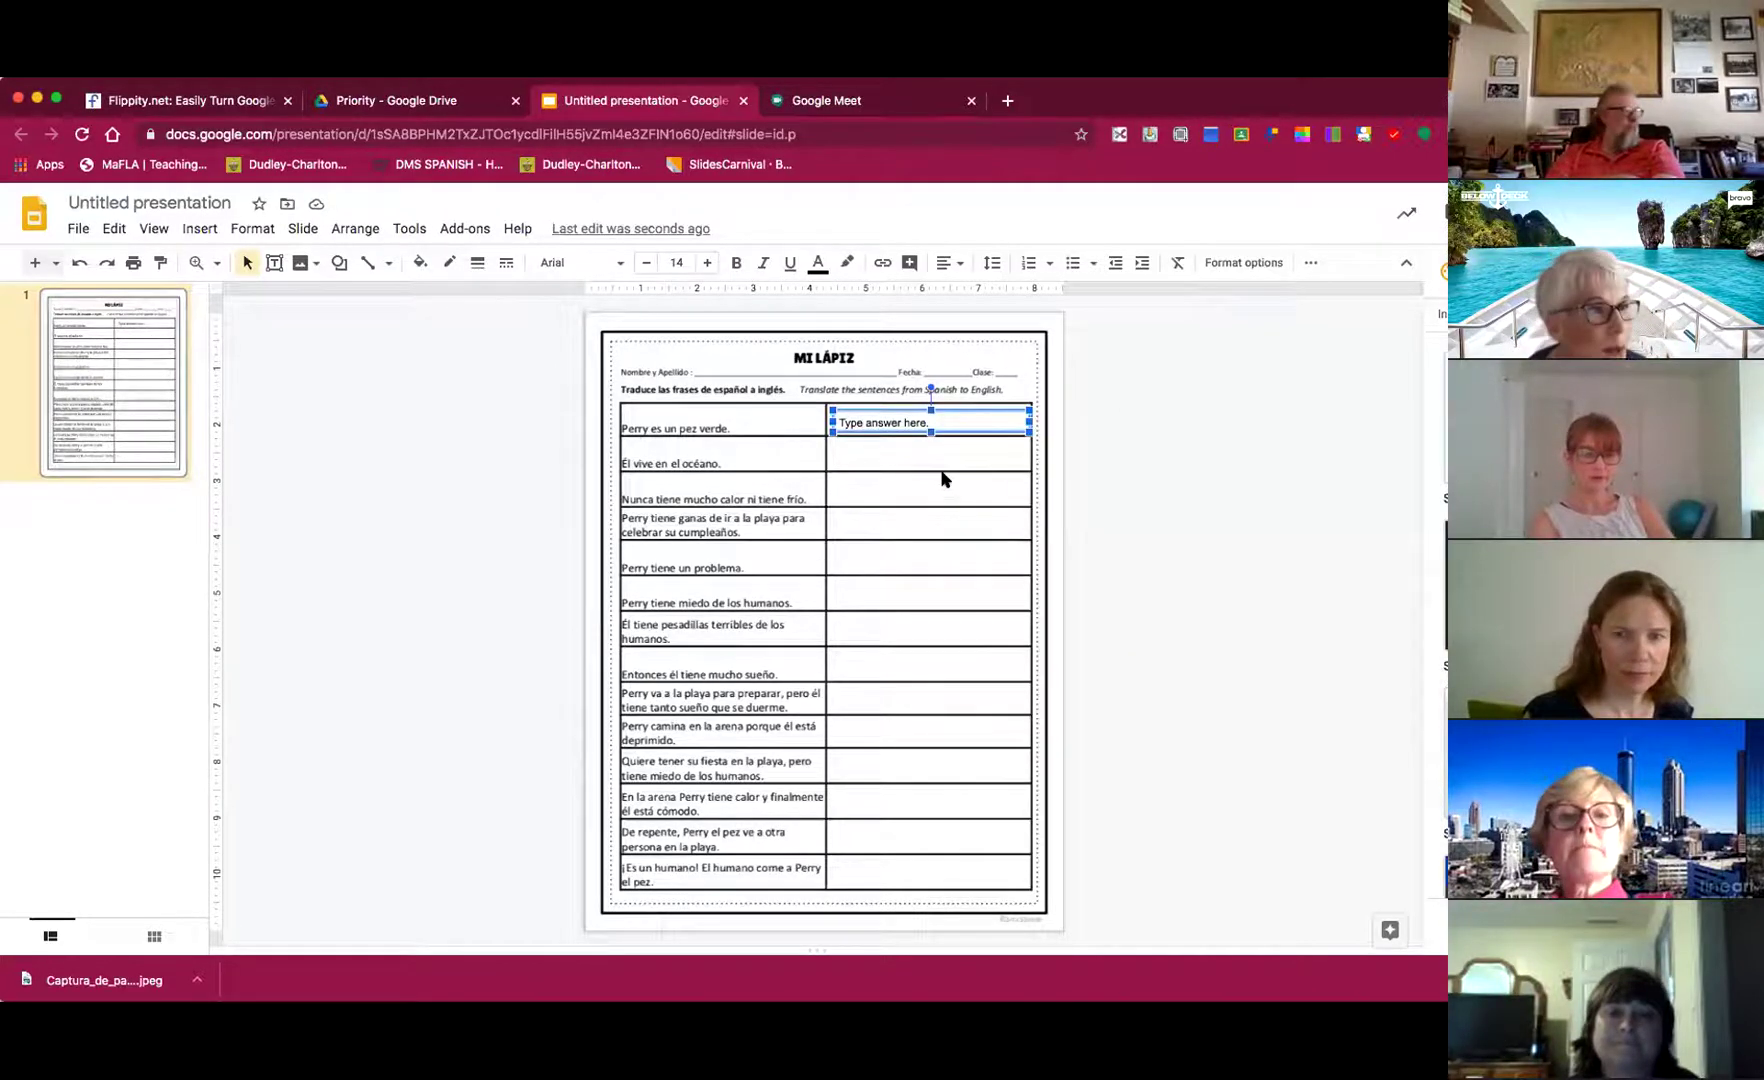
{"action": "left_click", "coordinate": [937, 457]}
{"action": "key", "text": "ctrl+v"}
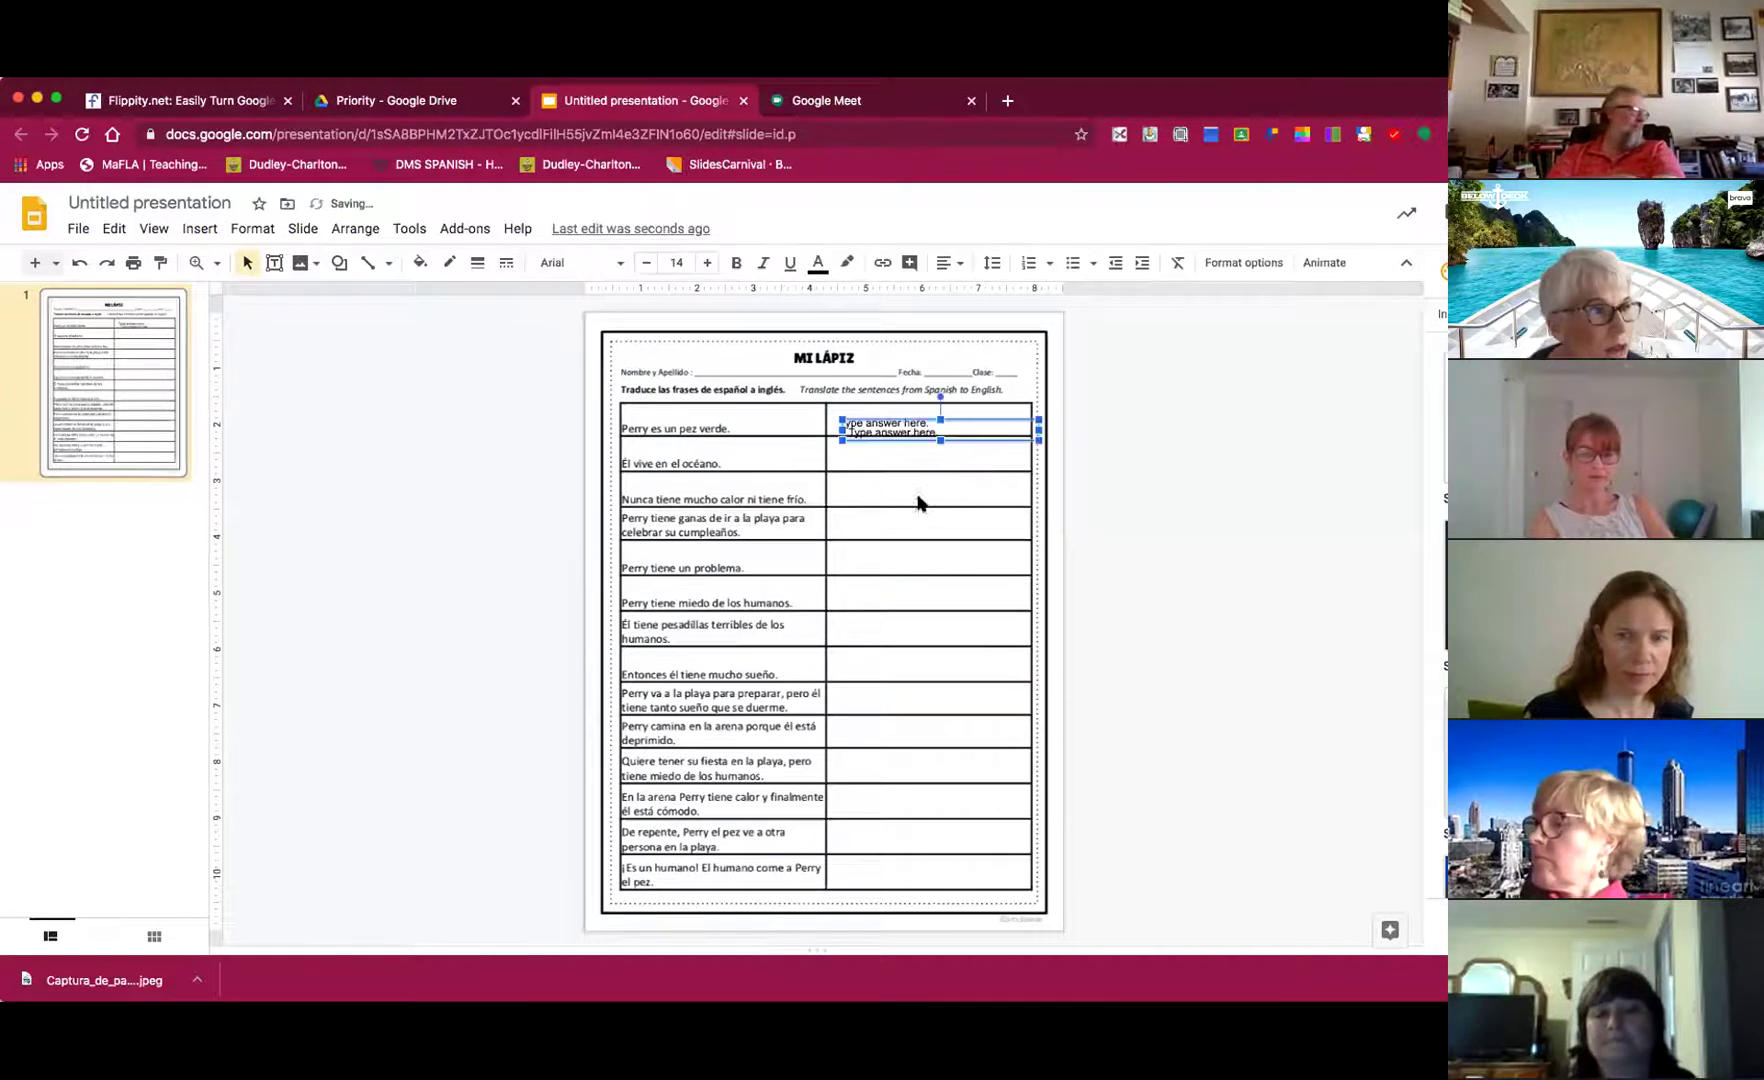
{"action": "left_click_drag", "start_coordinate": [922, 416], "coordinate": [911, 446]}
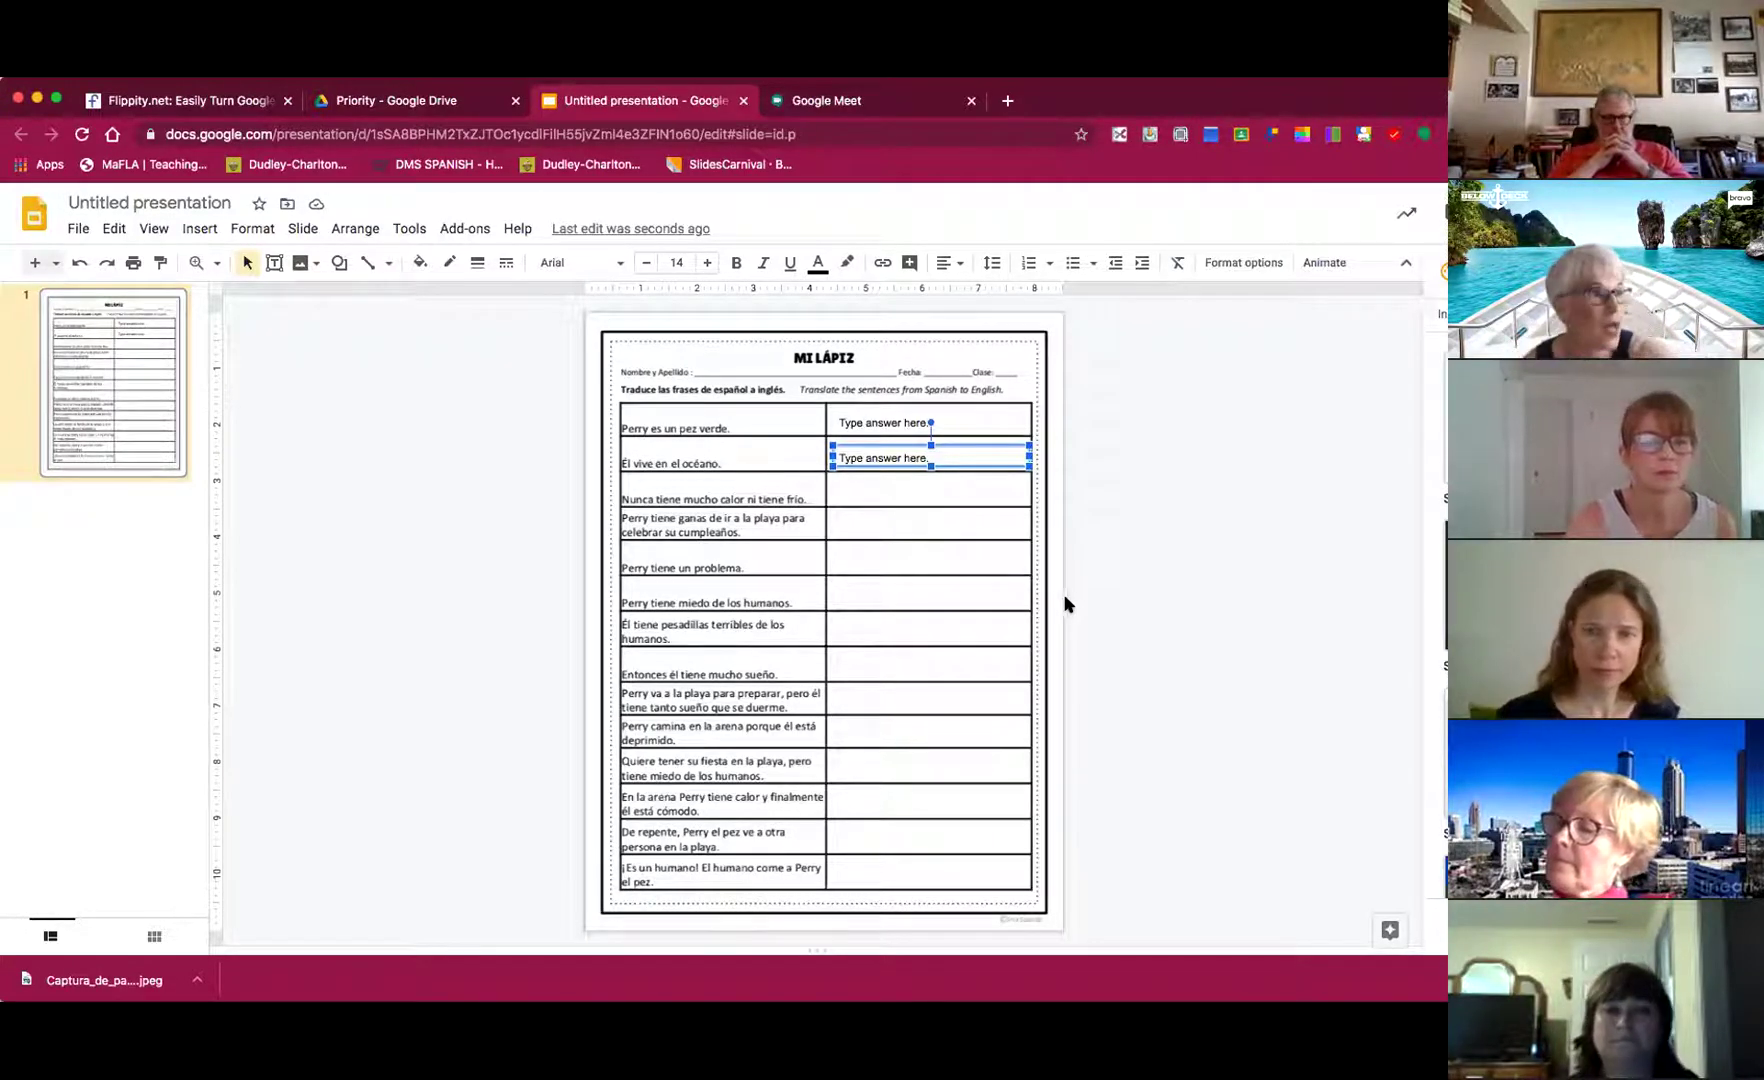
- Delete the MI LÁPIZ worksheet slide and add a new blank slide in its place
{"action": "left_click", "coordinate": [85, 595]}
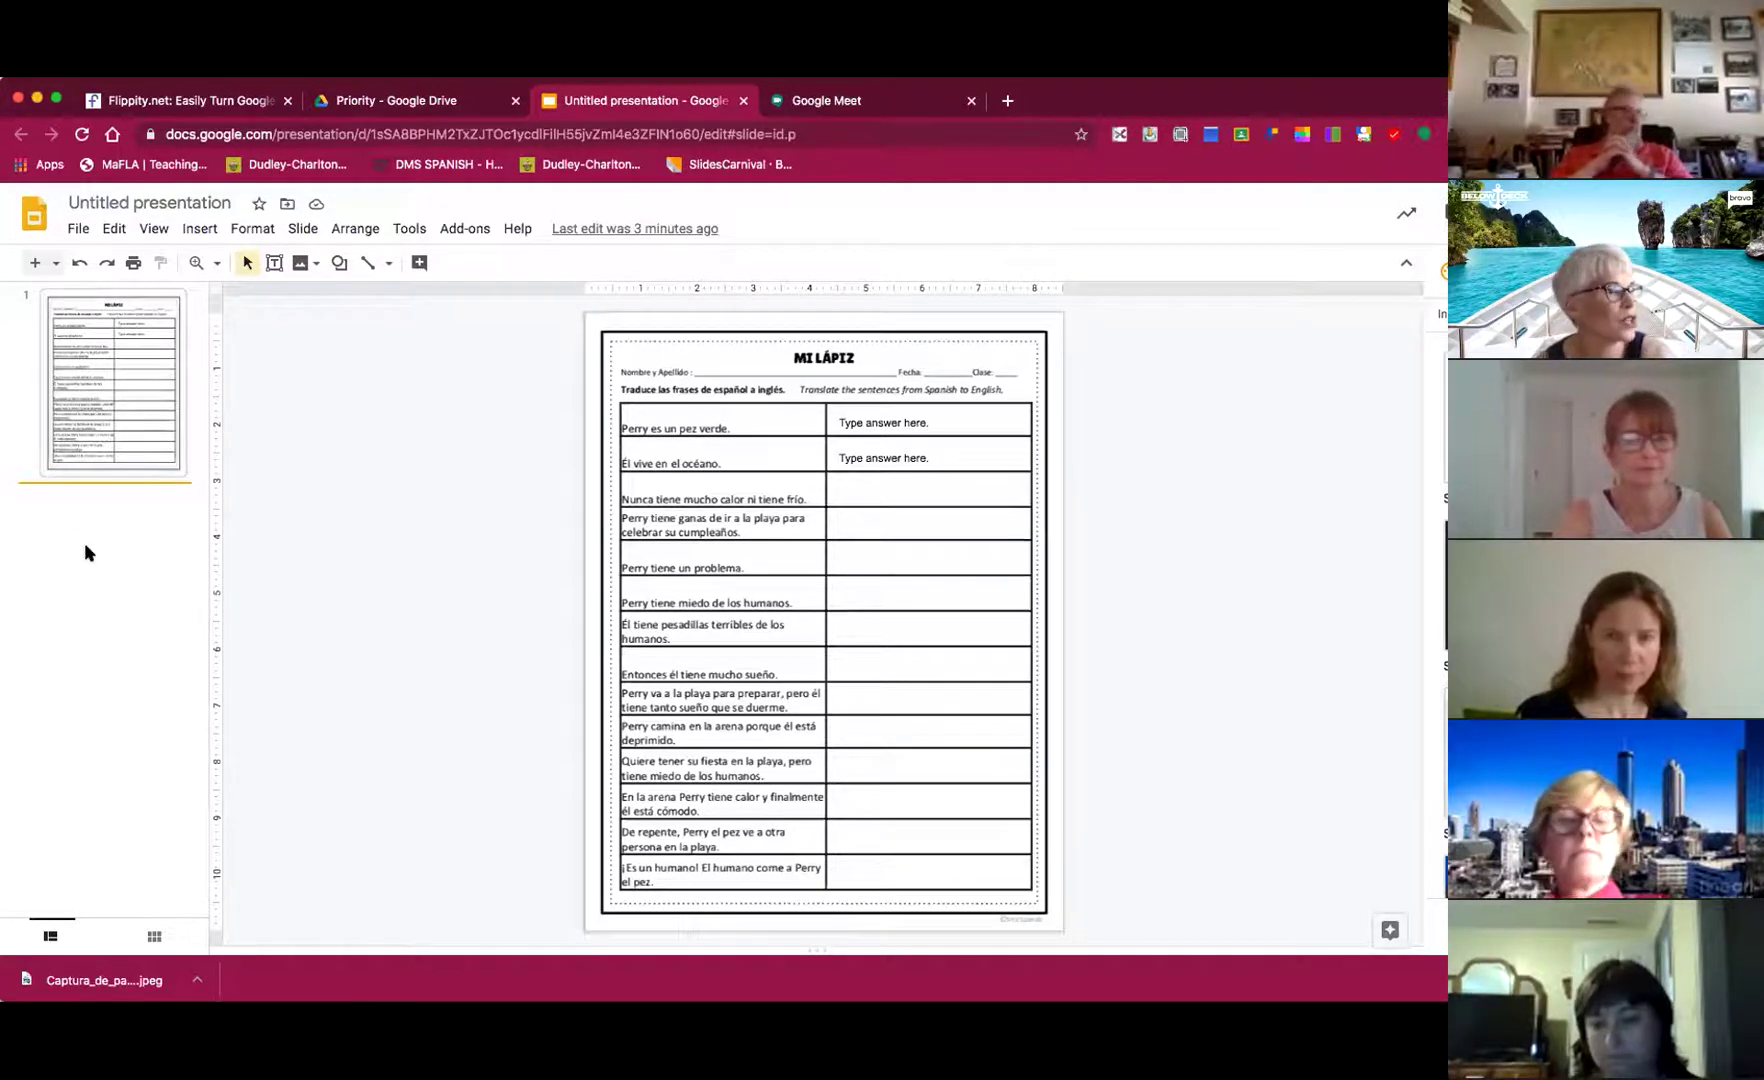
{"action": "left_click", "coordinate": [110, 433]}
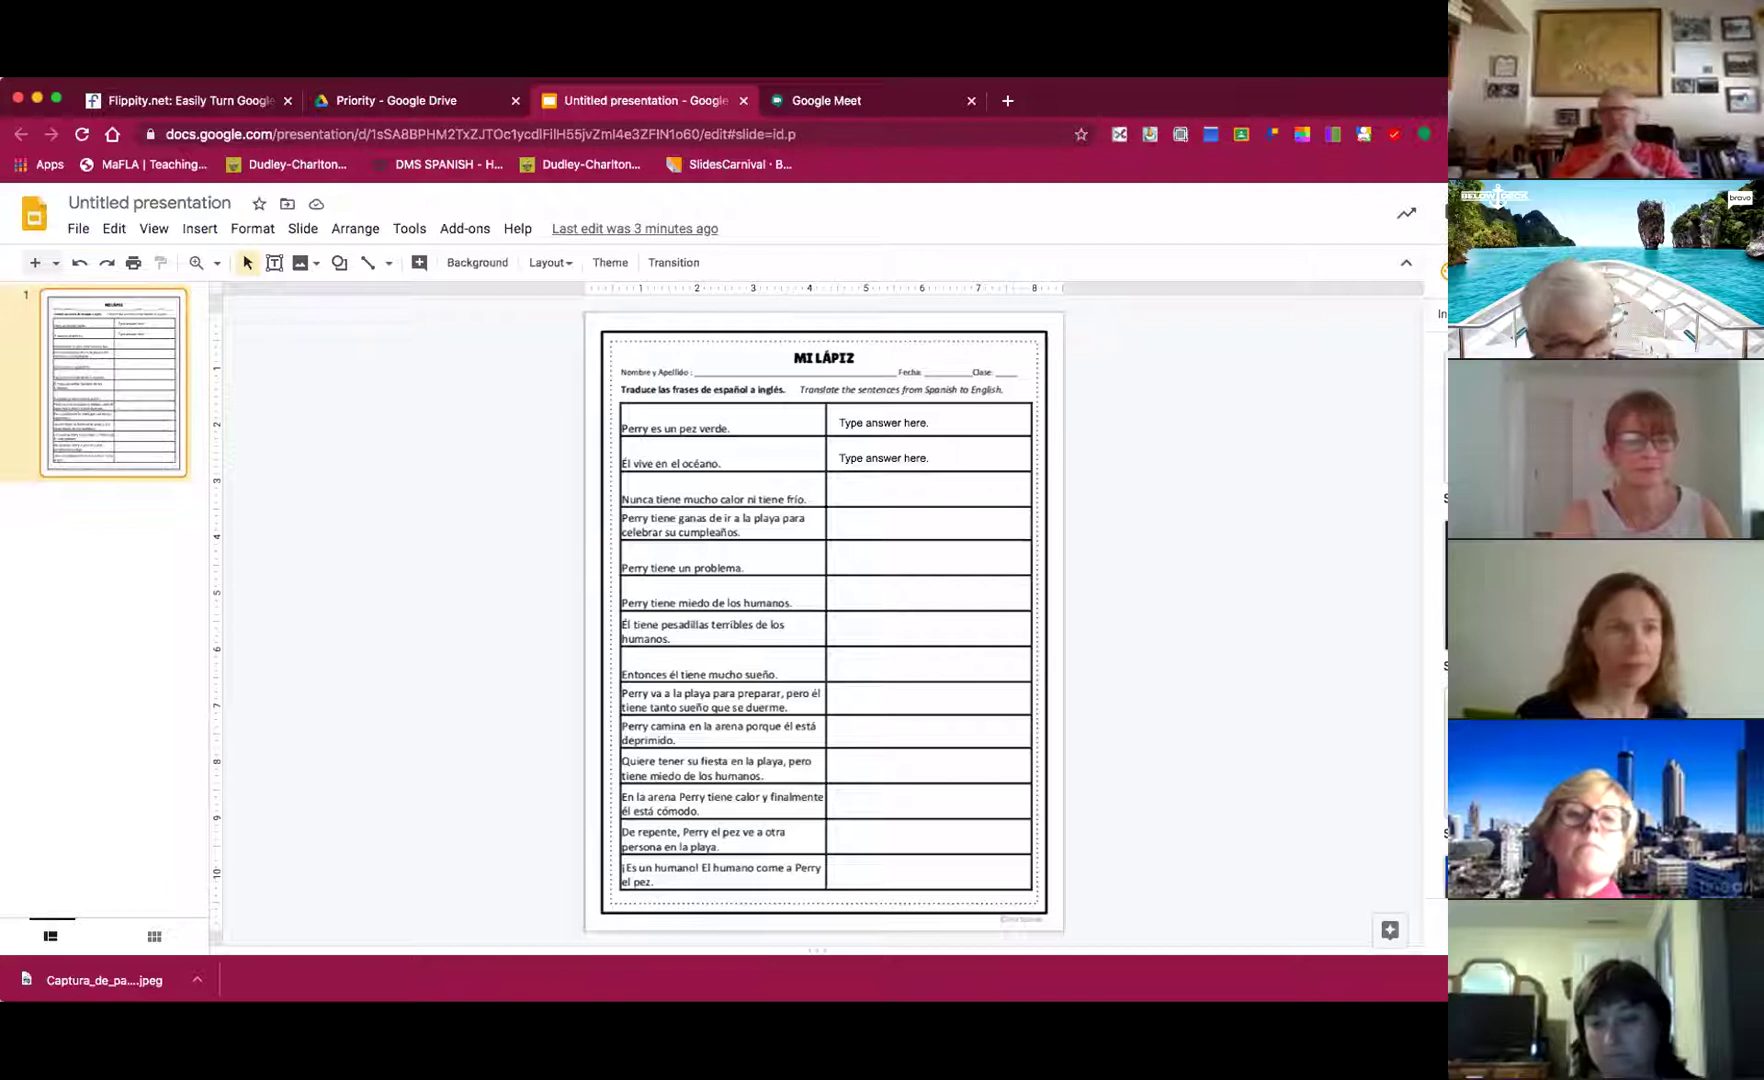
{"action": "key", "text": "Delete"}
{"action": "left_click", "coordinate": [78, 228]}
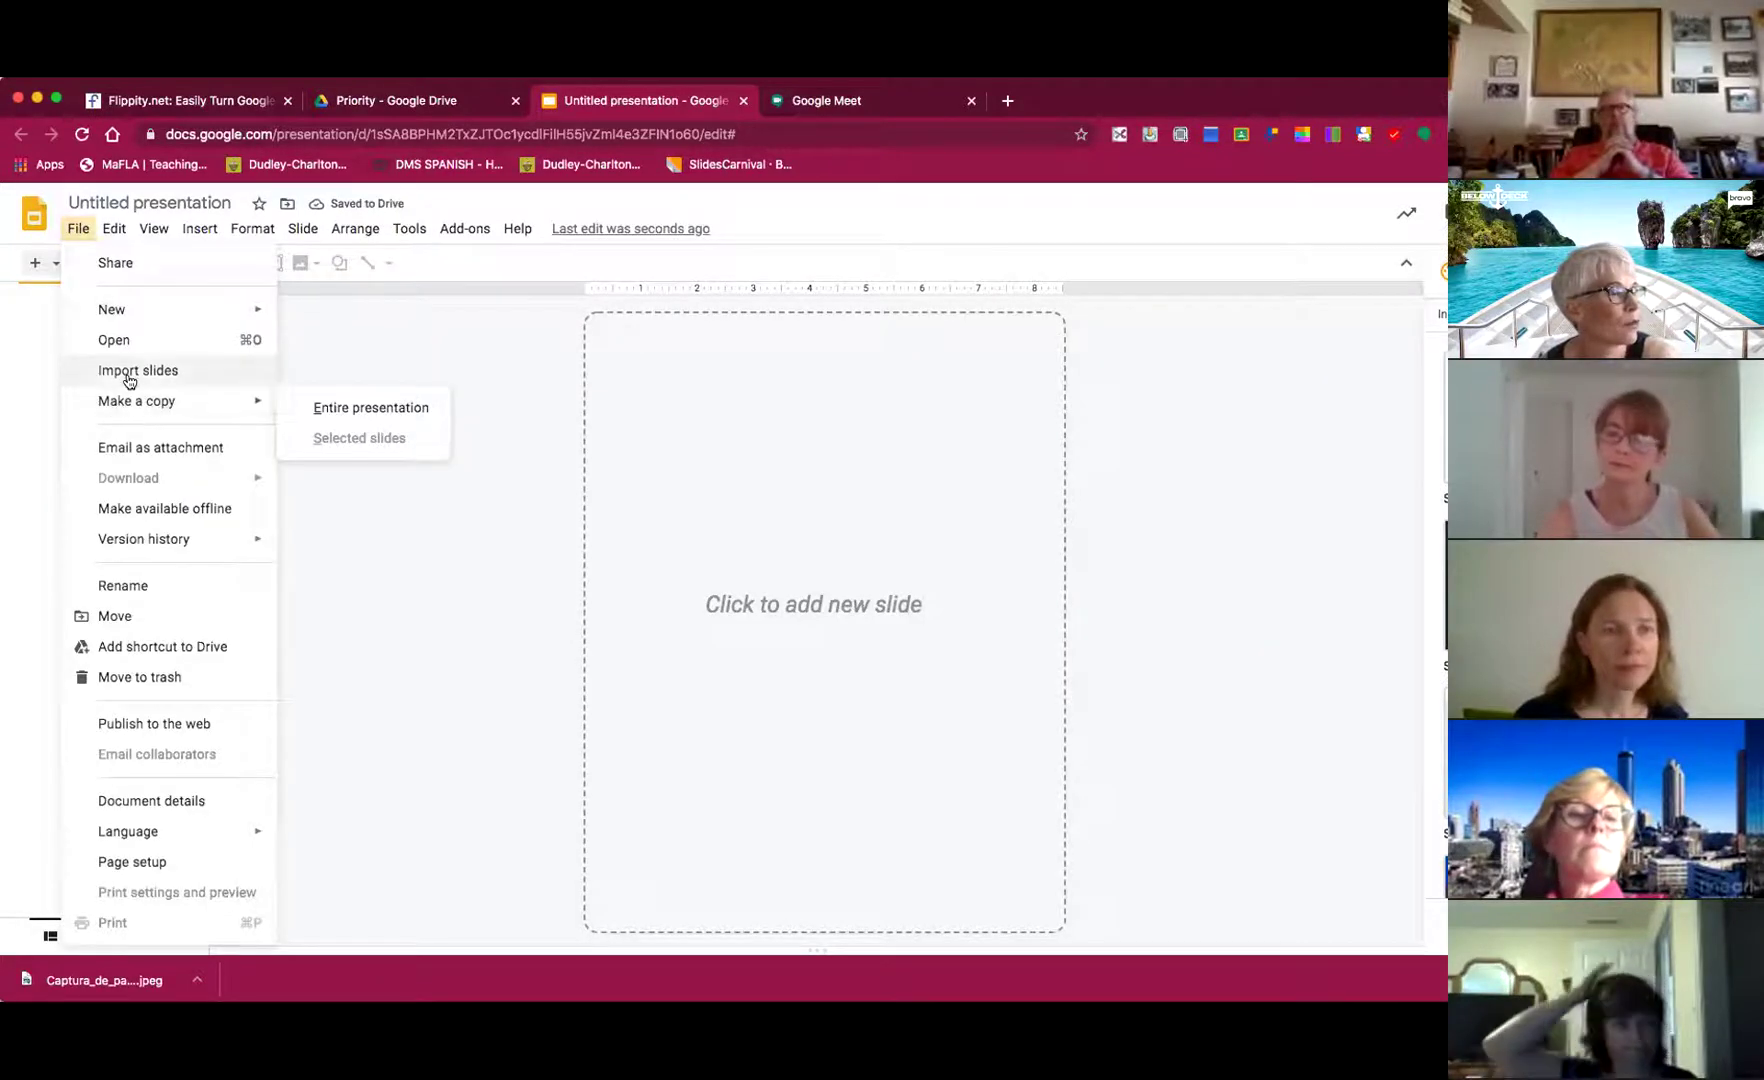
{"action": "left_click", "coordinate": [406, 514]}
{"action": "left_click", "coordinate": [54, 270]}
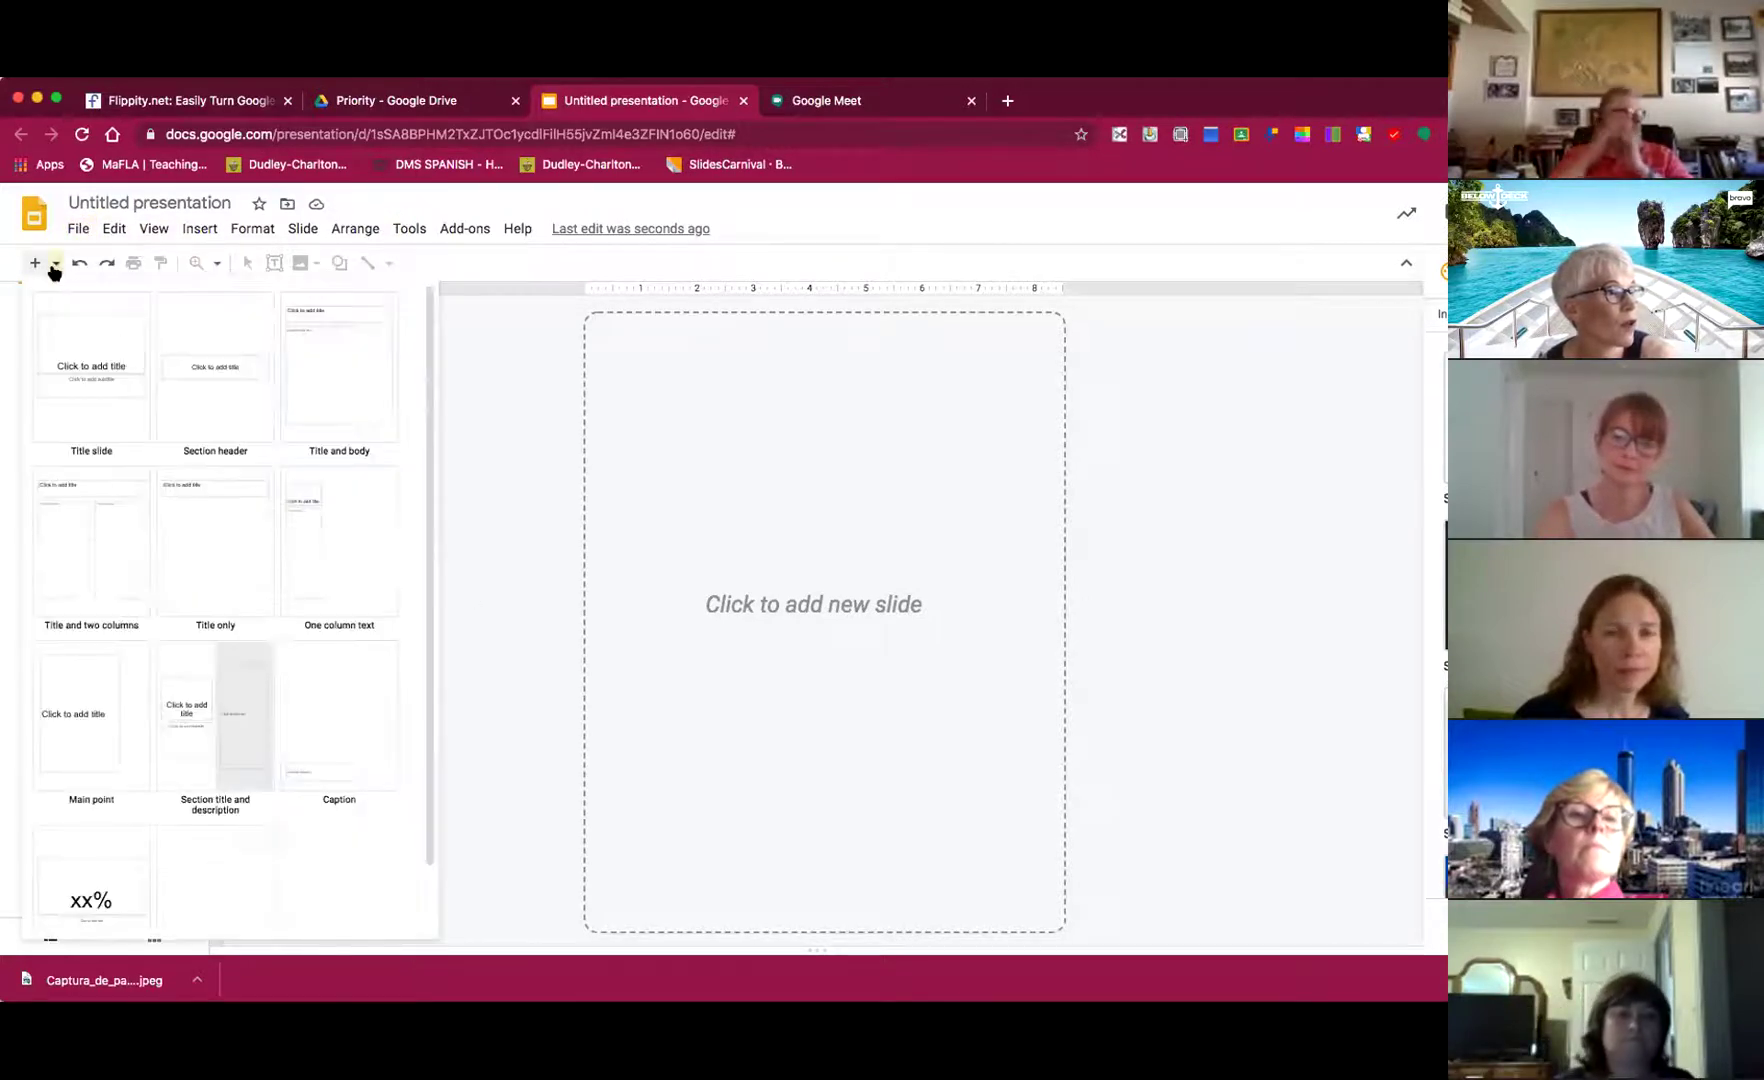
{"action": "left_click", "coordinate": [228, 884]}
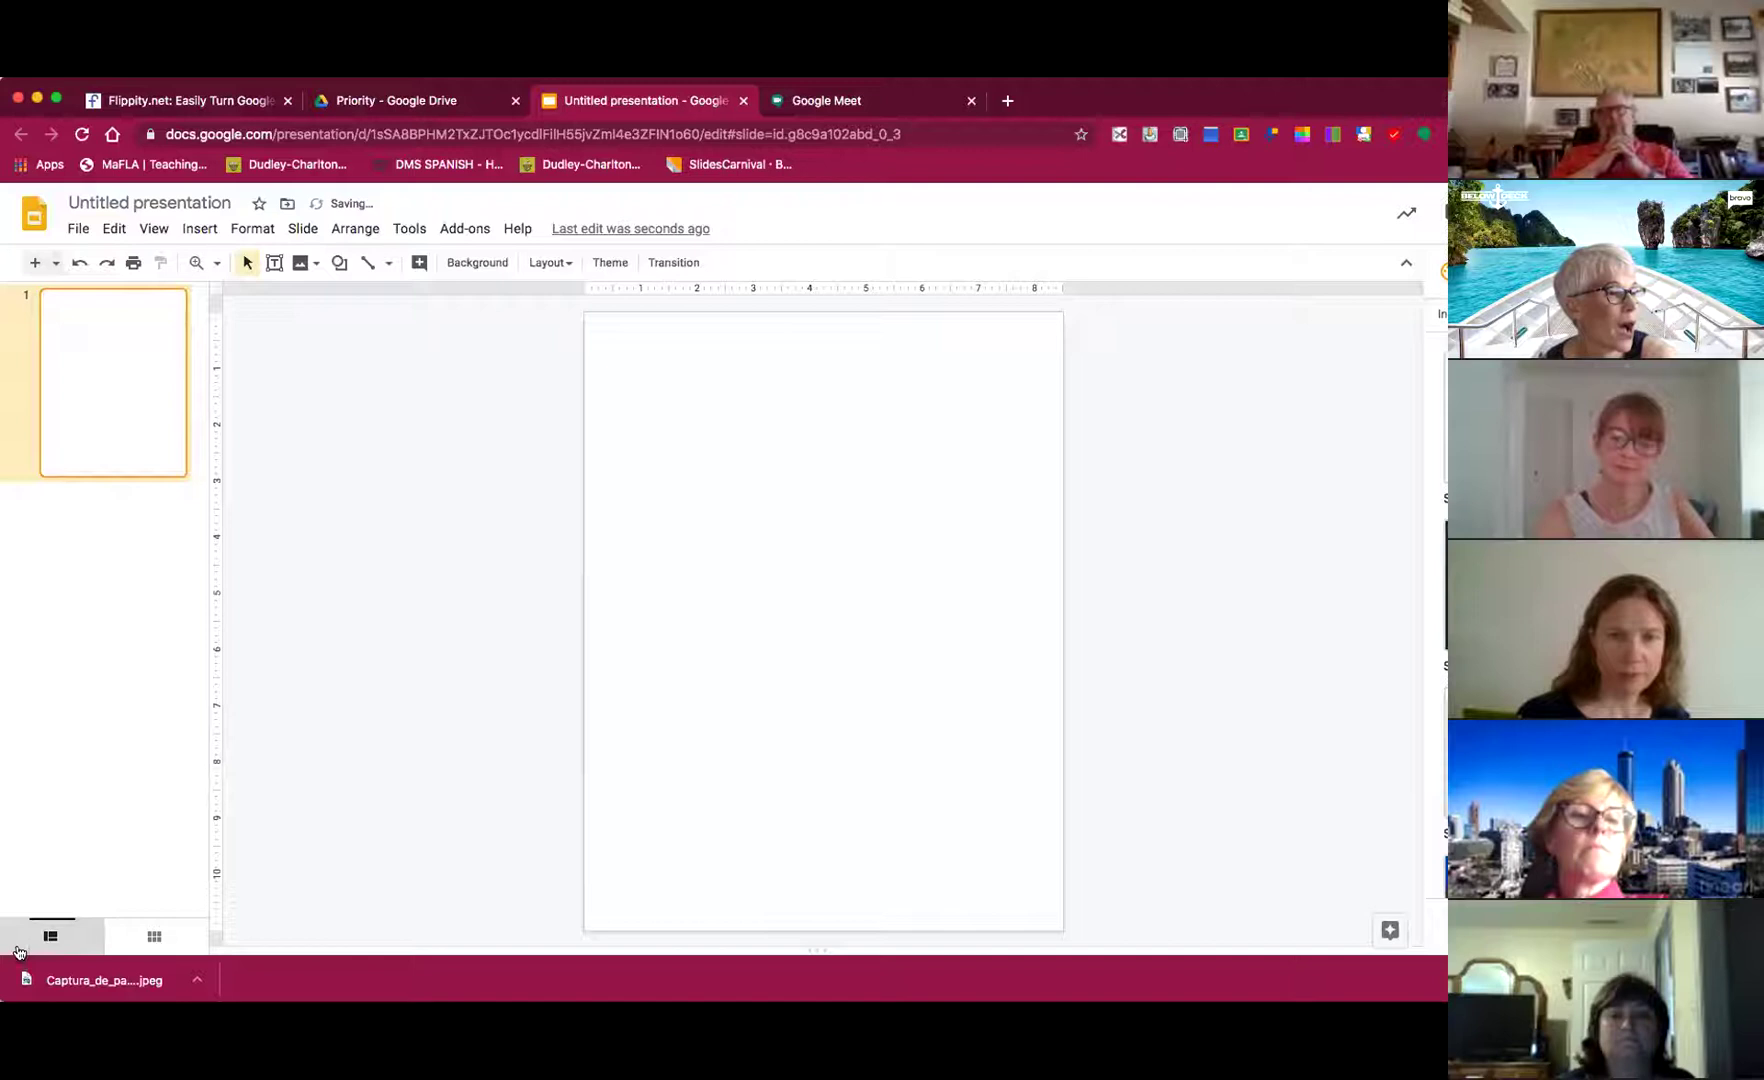
- Change the custom page size to 11 × 8.5 inches for a landscape layout
{"action": "left_click", "coordinate": [77, 229]}
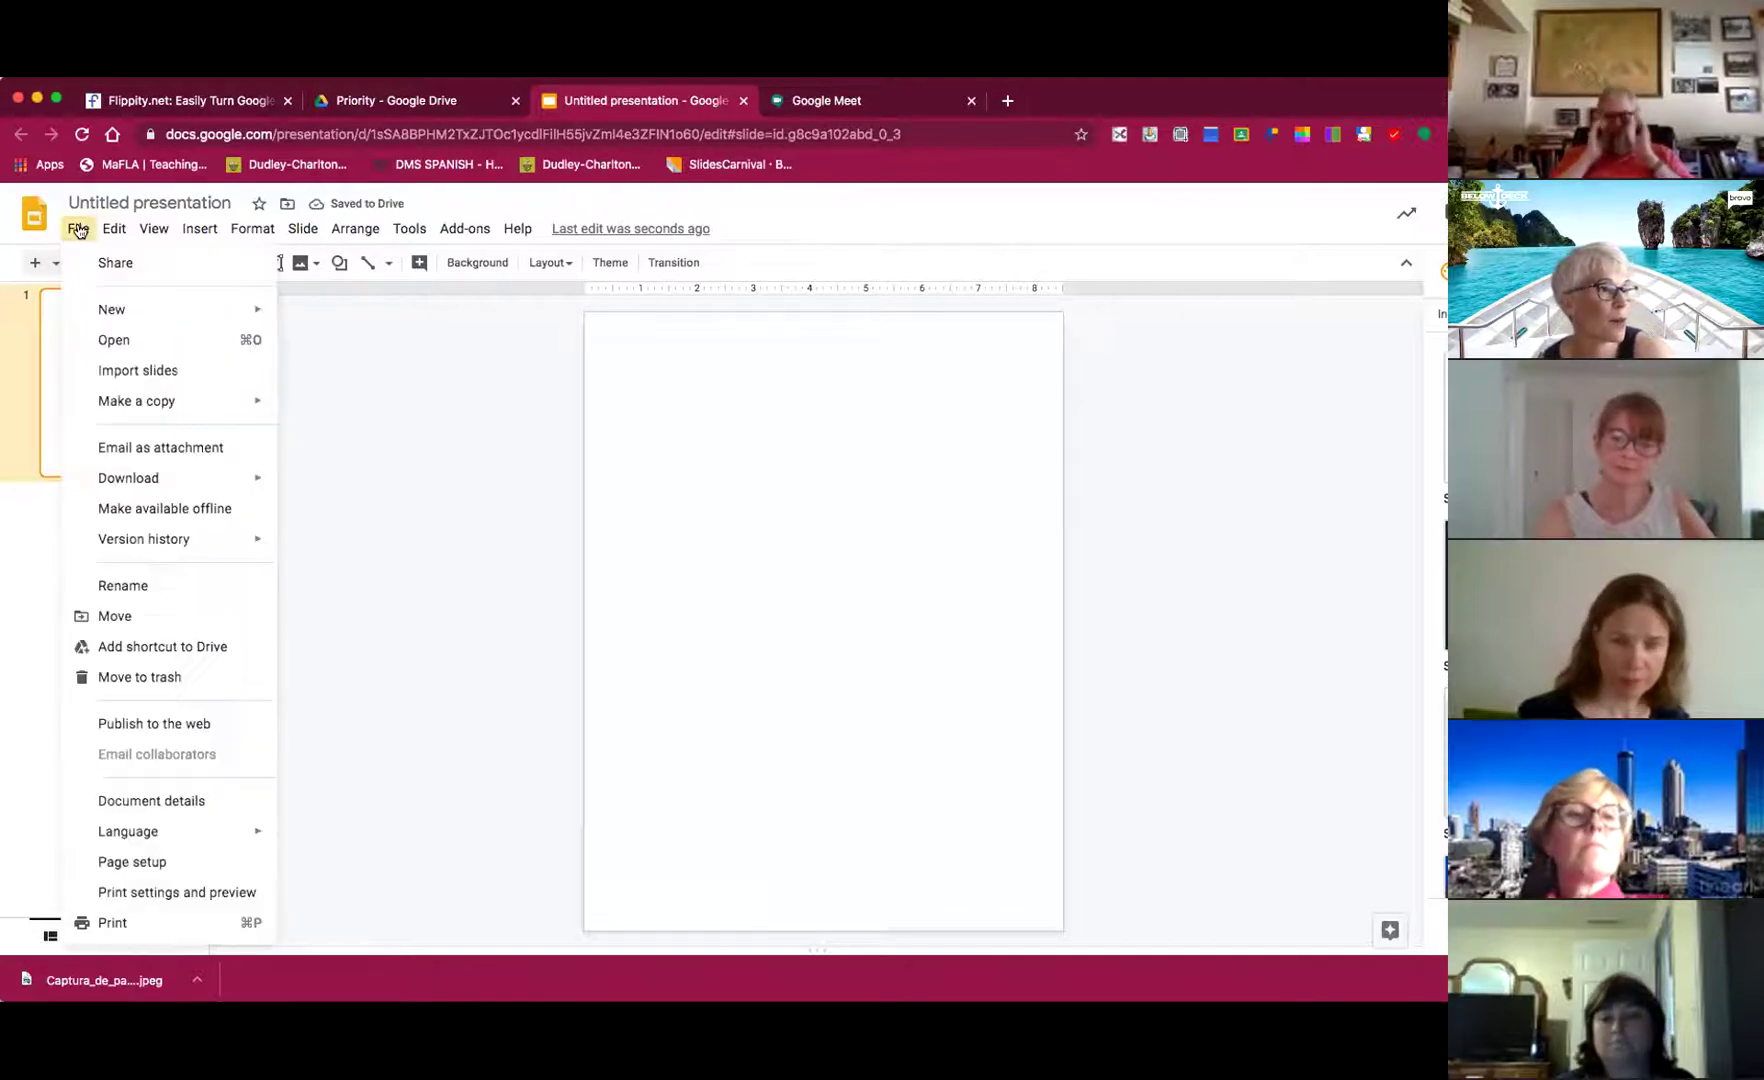
{"action": "left_click", "coordinate": [112, 866]}
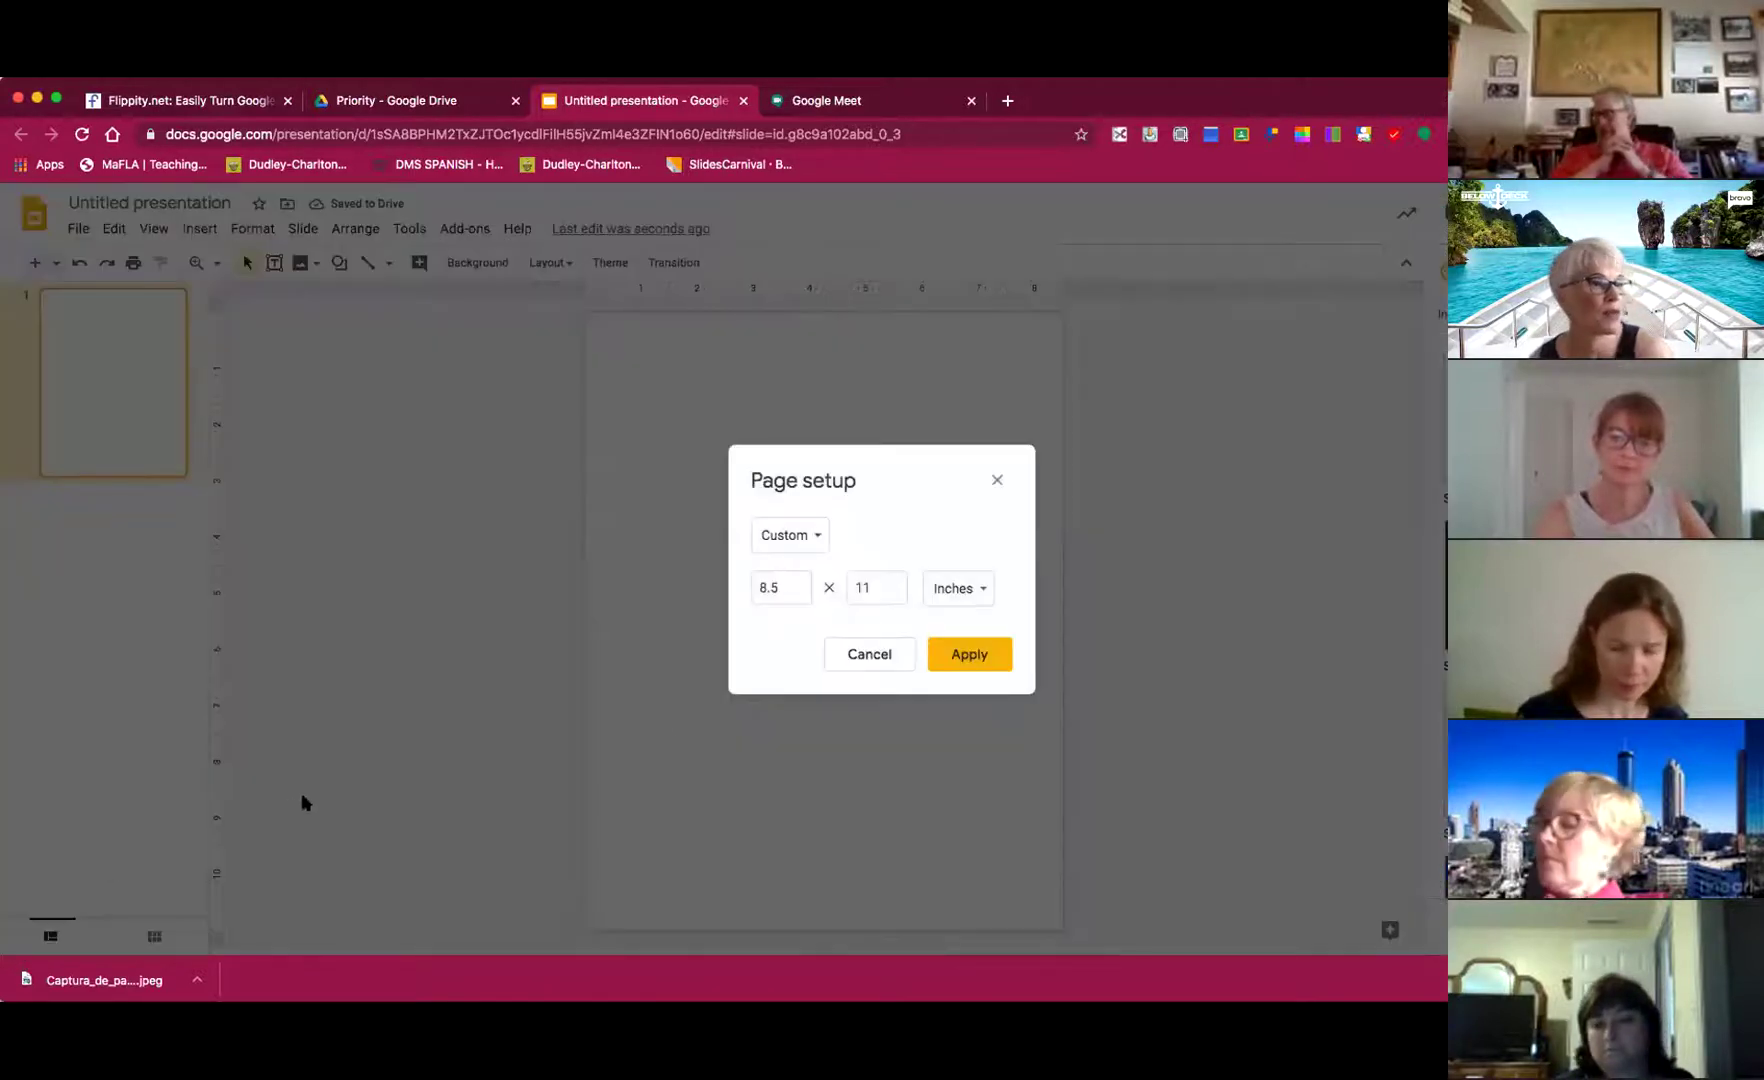
{"action": "double_click", "coordinate": [751, 578]}
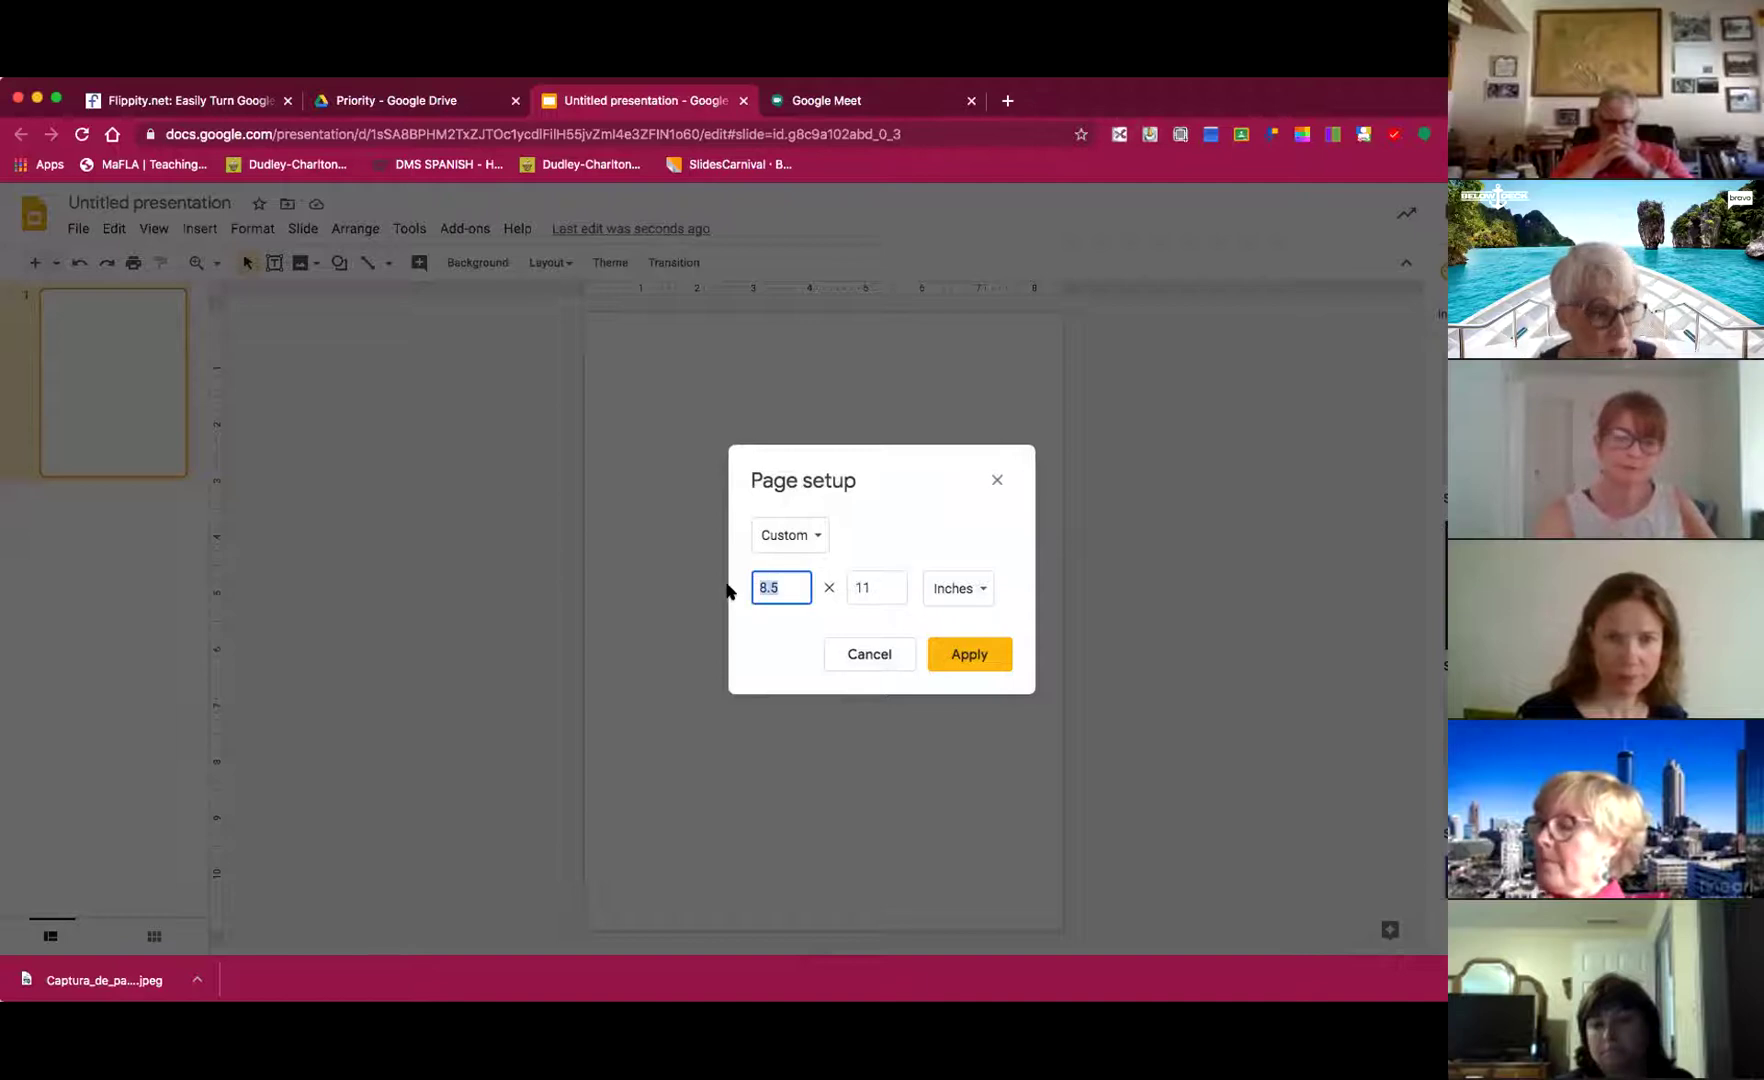
{"action": "type", "text": "11"}
{"action": "key", "text": "Tab"}
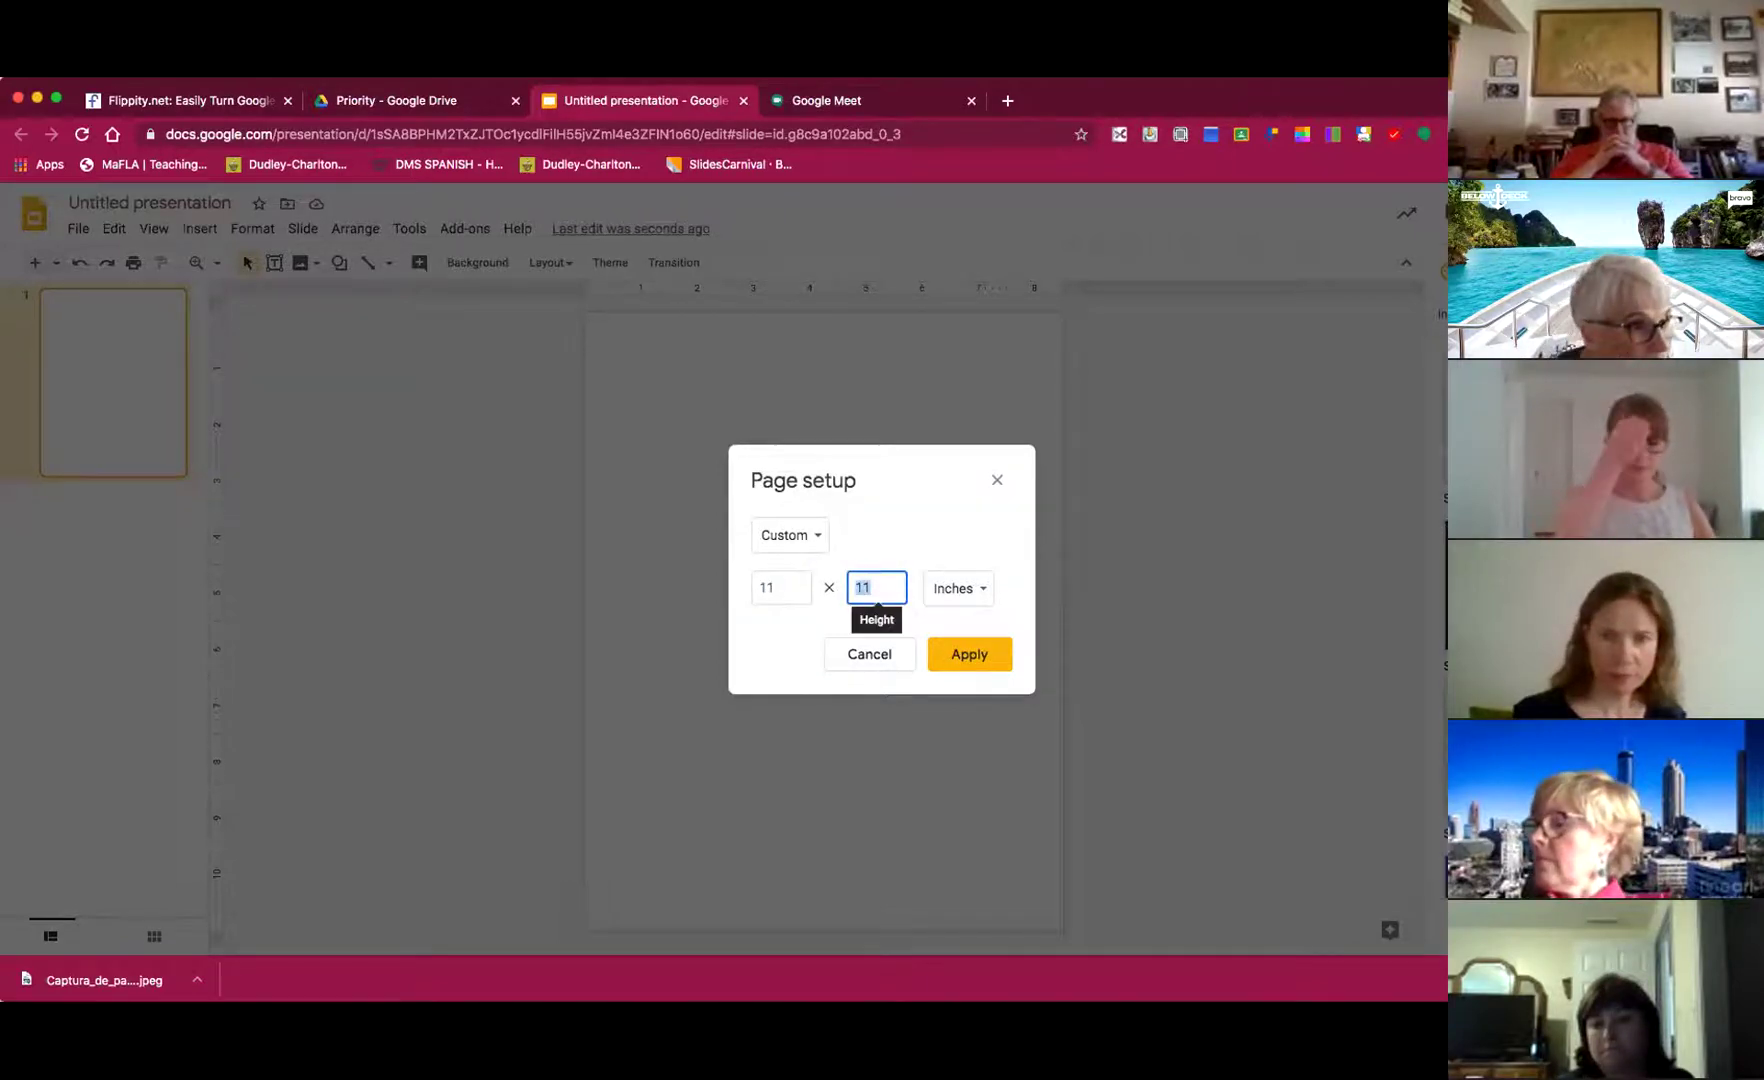
{"action": "type", "text": "8.5"}
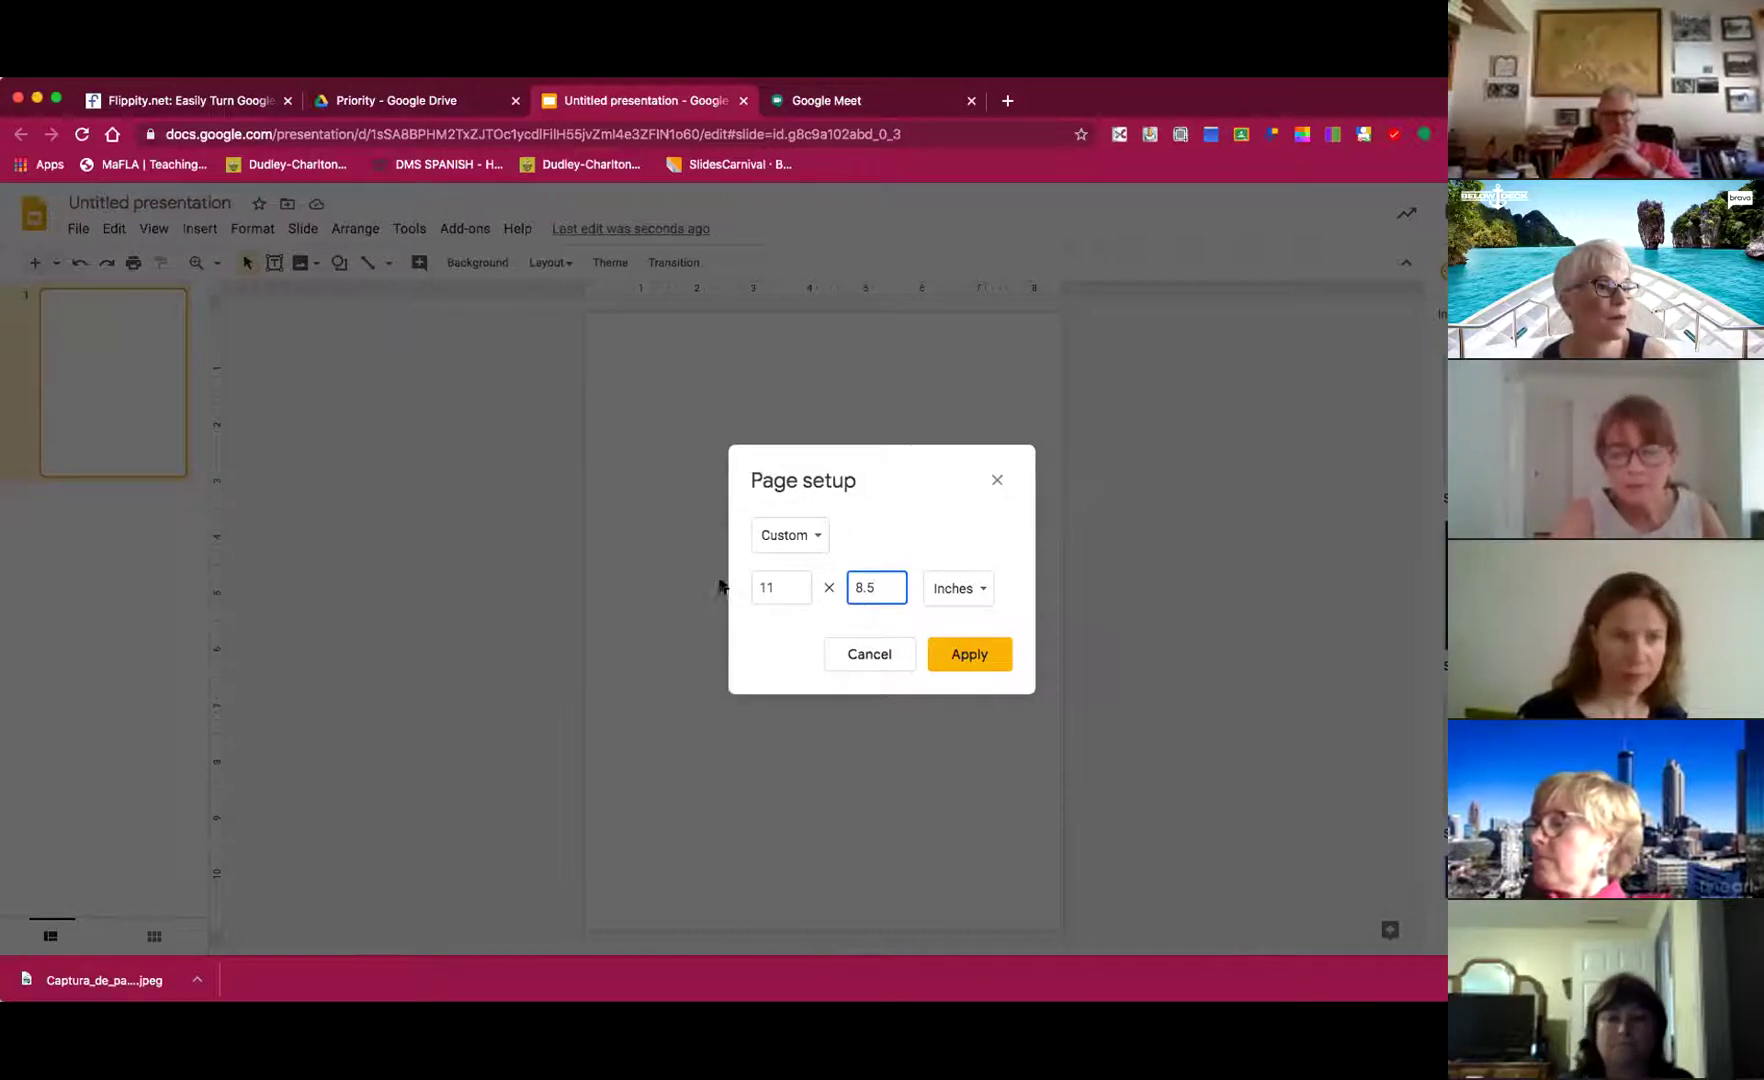
{"action": "left_click", "coordinate": [966, 656]}
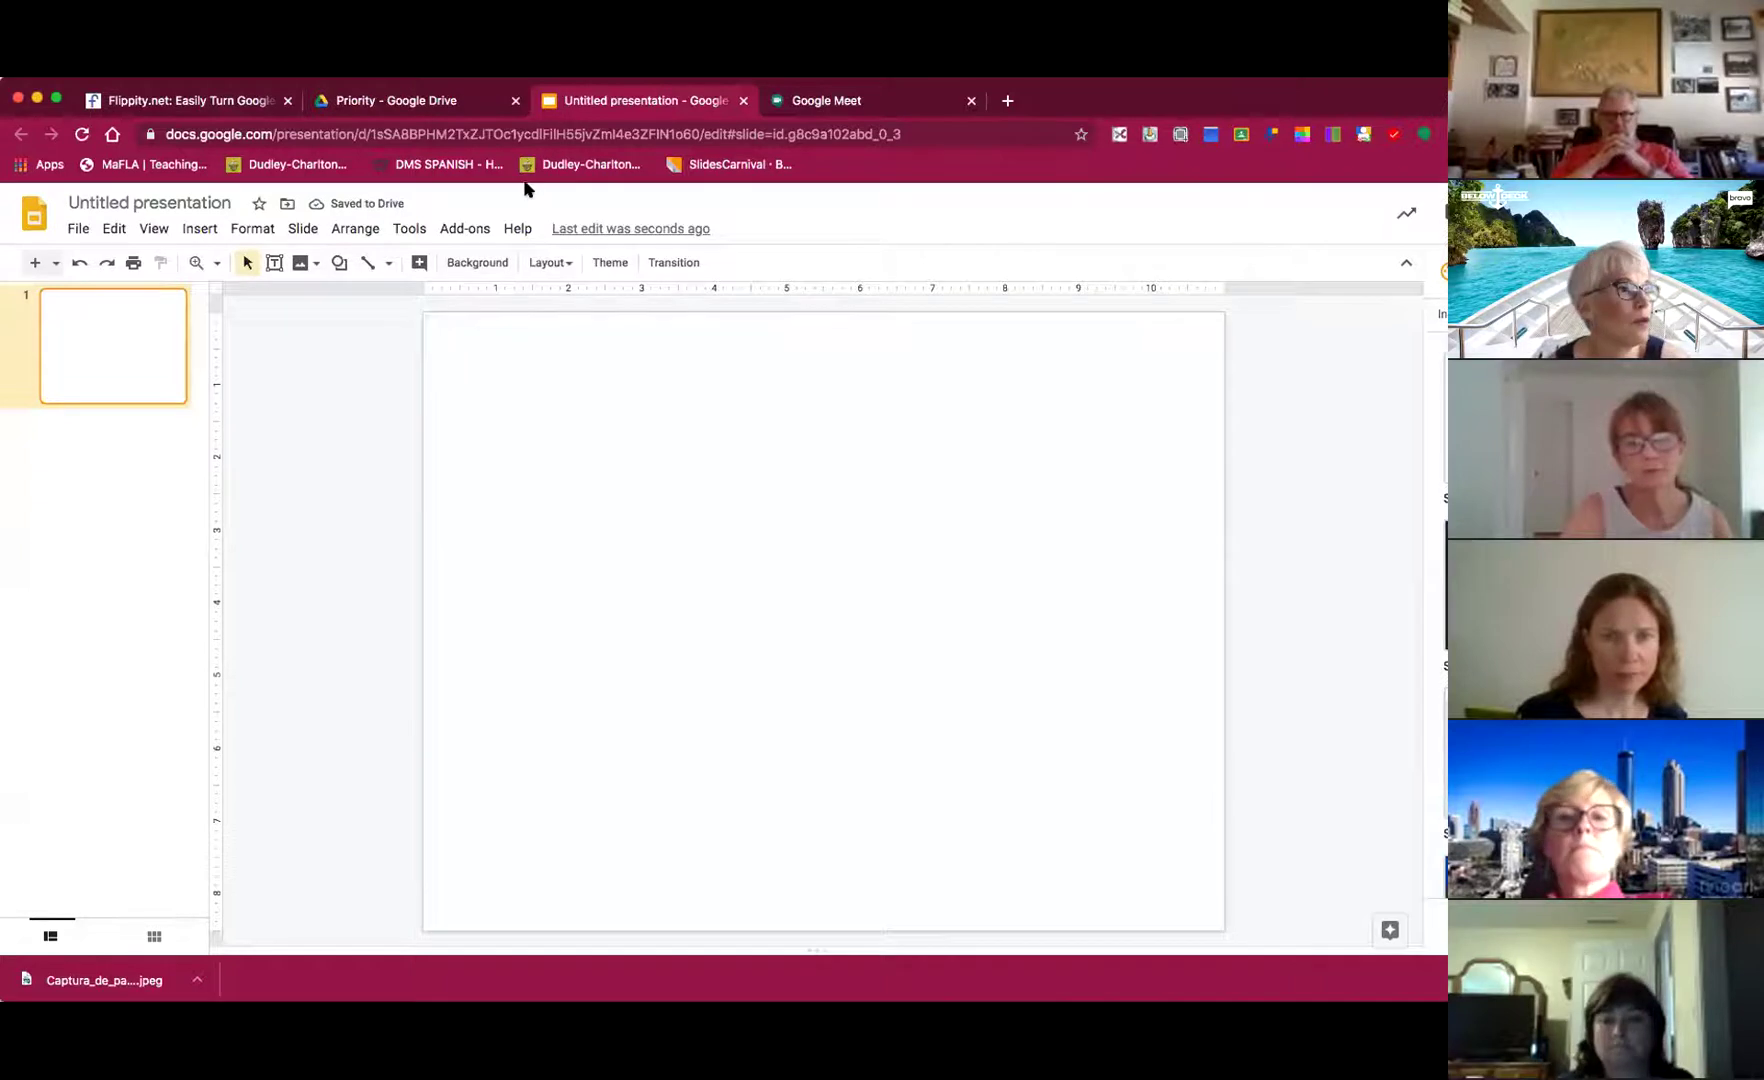
- Set the LOS VERBOS AR #1 maze screenshot from the Desktop as the slide's background image
{"action": "left_click", "coordinate": [1688, 271]}
{"action": "left_click", "coordinate": [477, 263]}
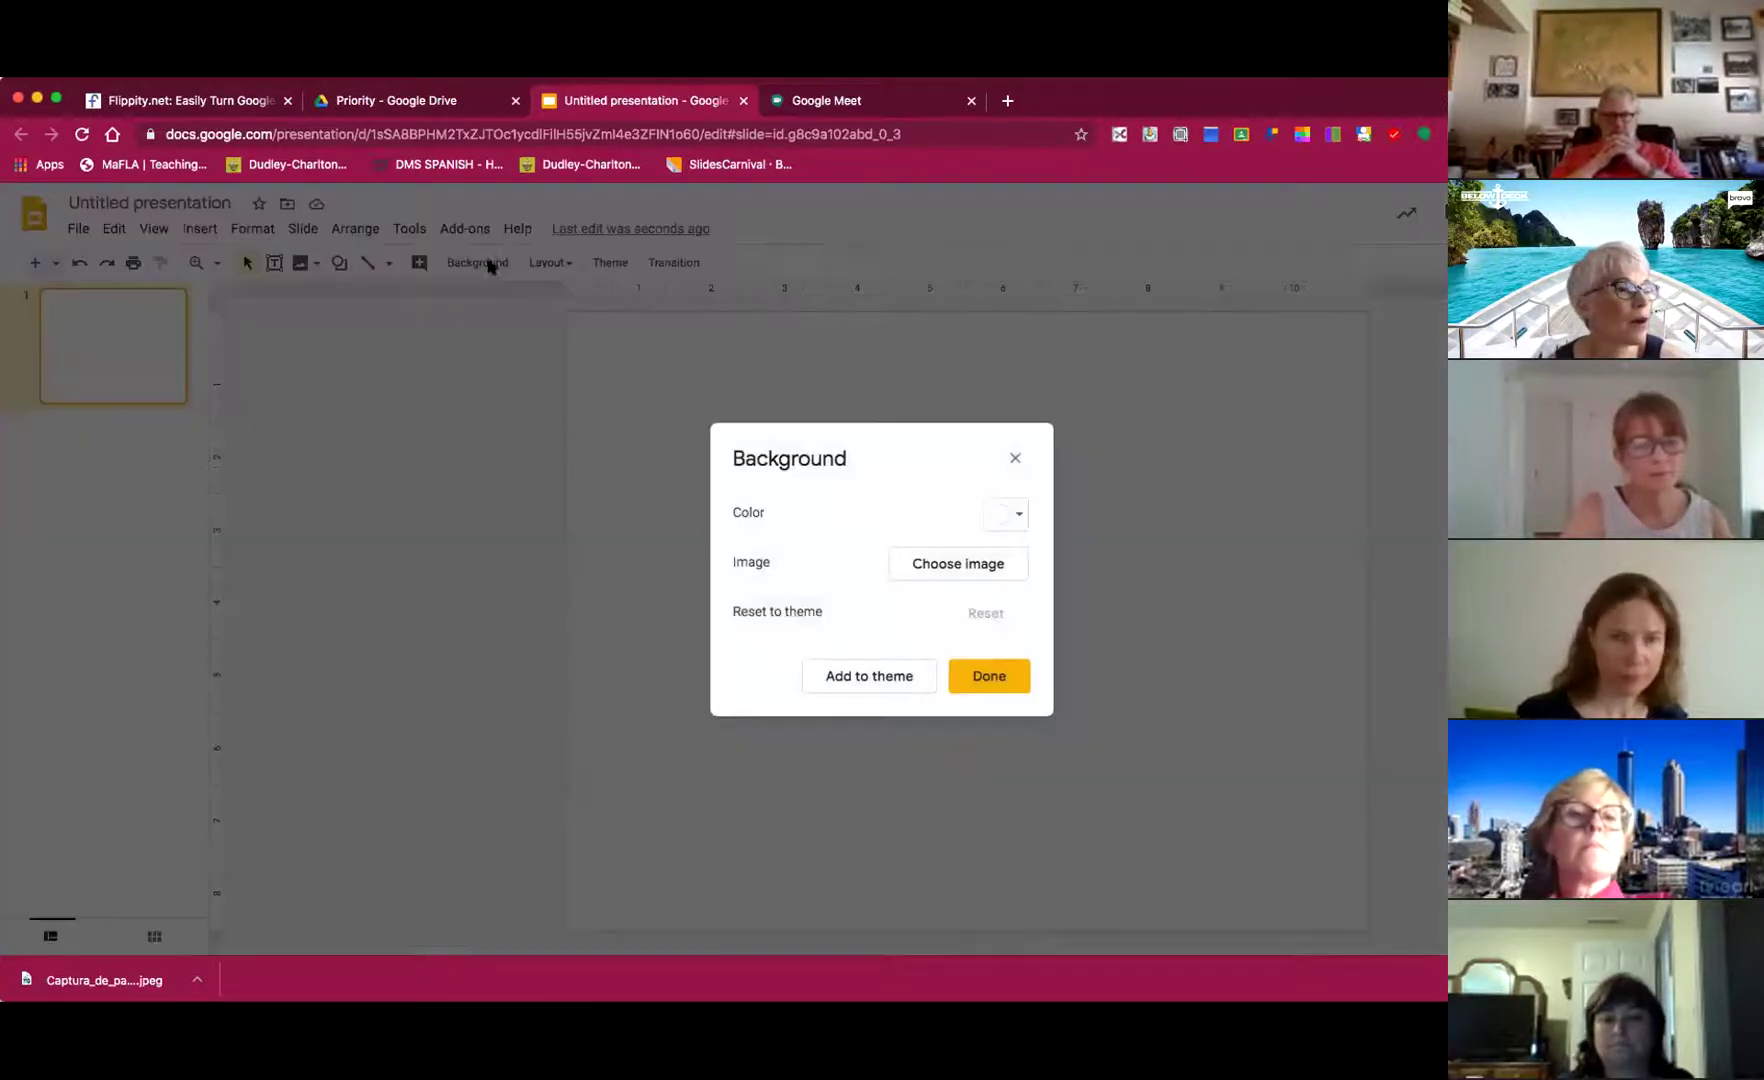
{"action": "left_click", "coordinate": [952, 570]}
{"action": "left_click", "coordinate": [889, 697]}
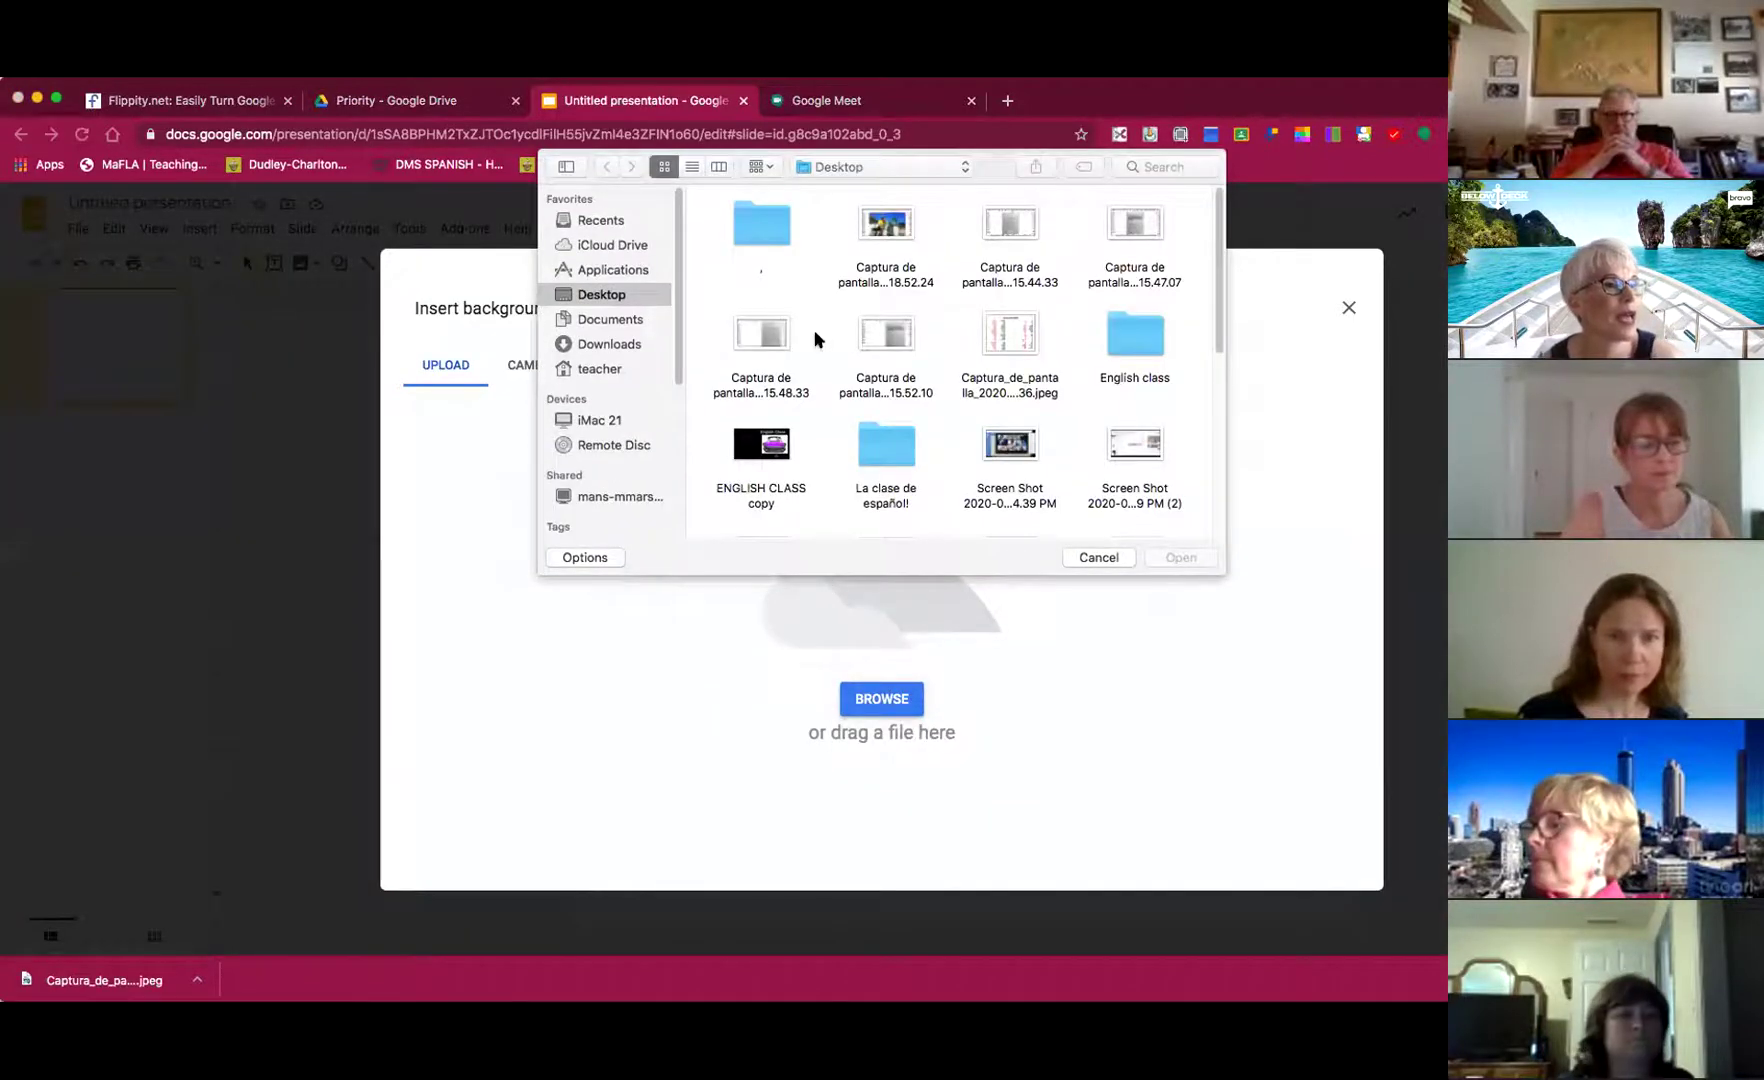
{"action": "scroll", "coordinate": [815, 340], "scroll_direction": "down", "scroll_amount": 10}
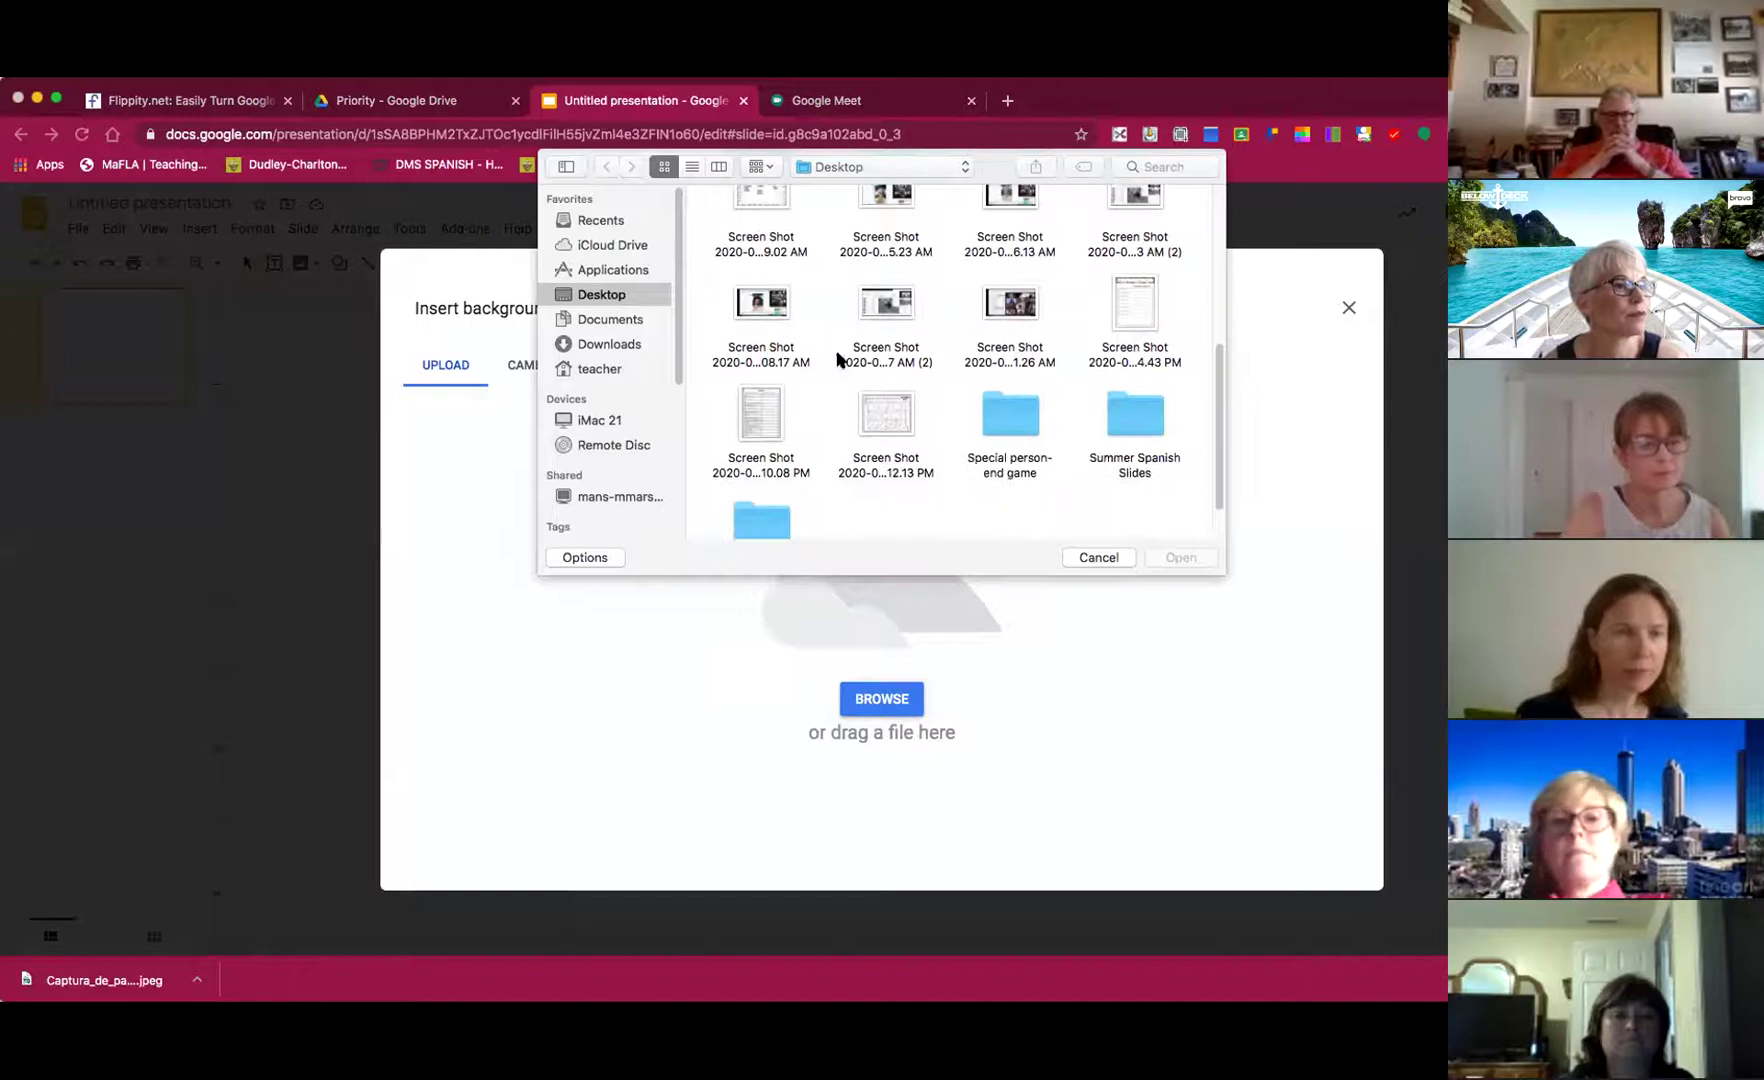
{"action": "left_click", "coordinate": [876, 402]}
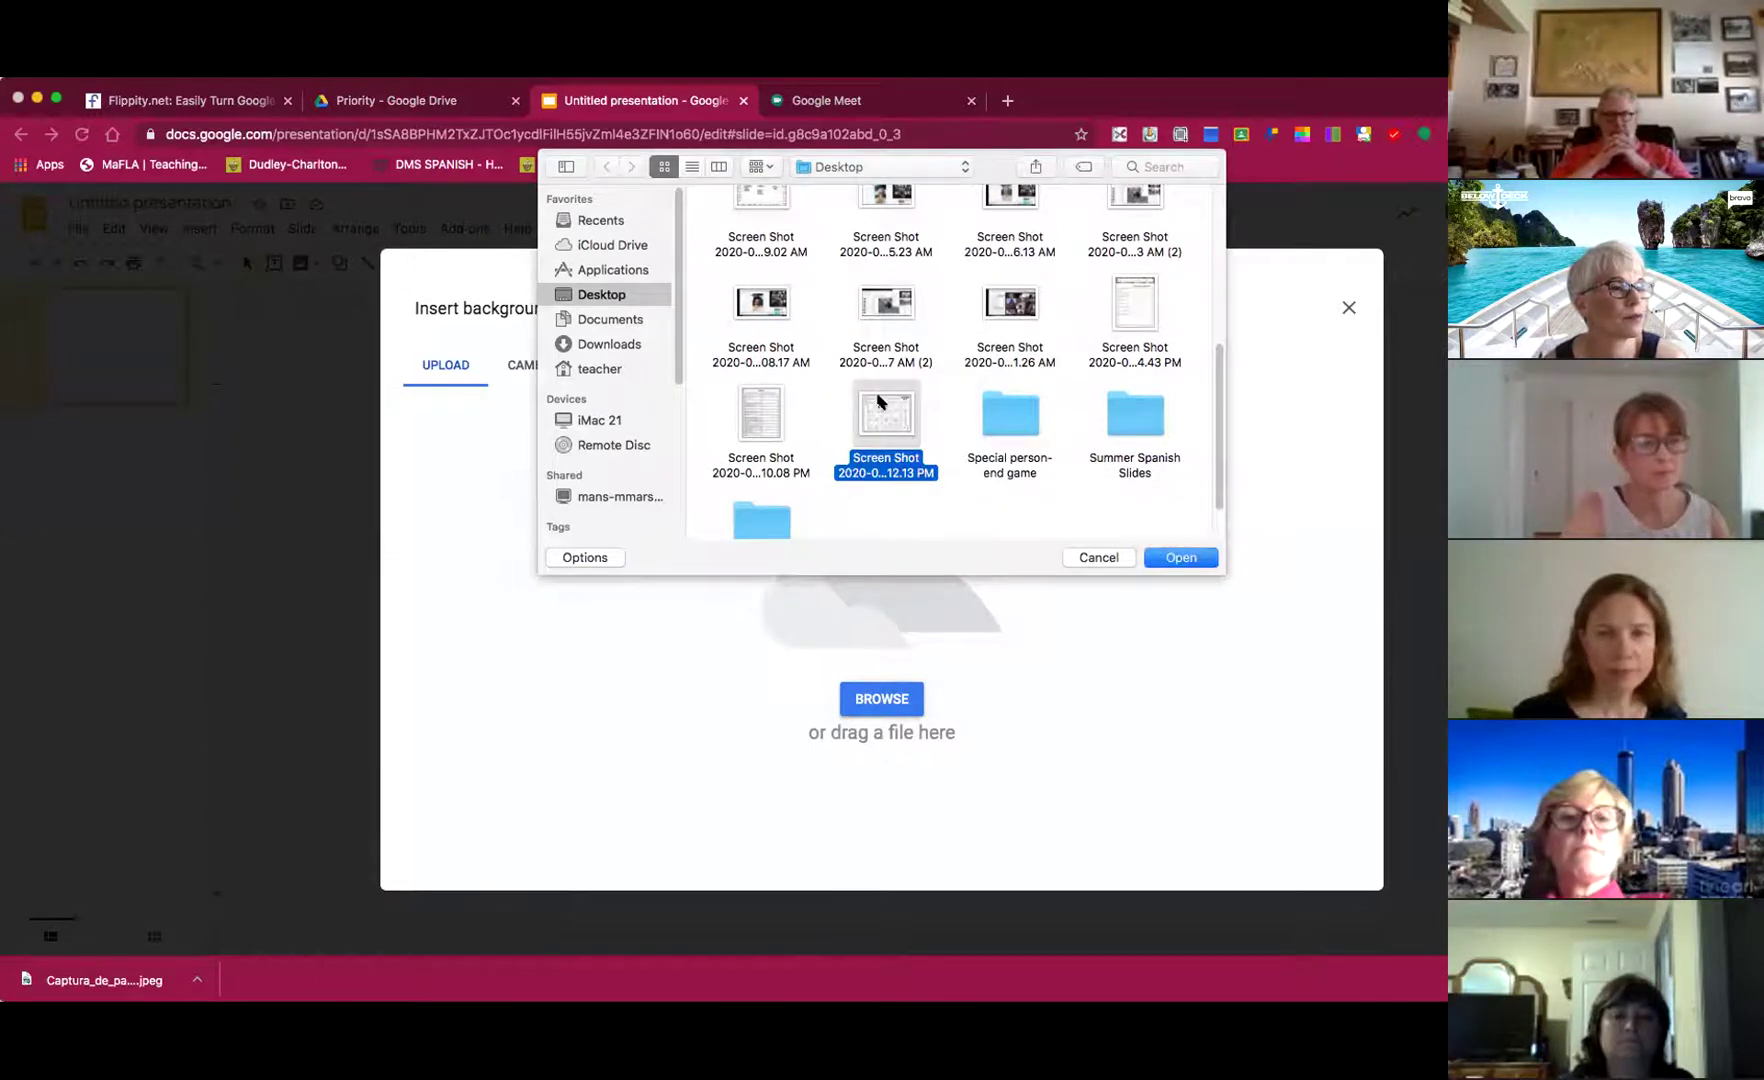
{"action": "left_click", "coordinate": [1187, 565]}
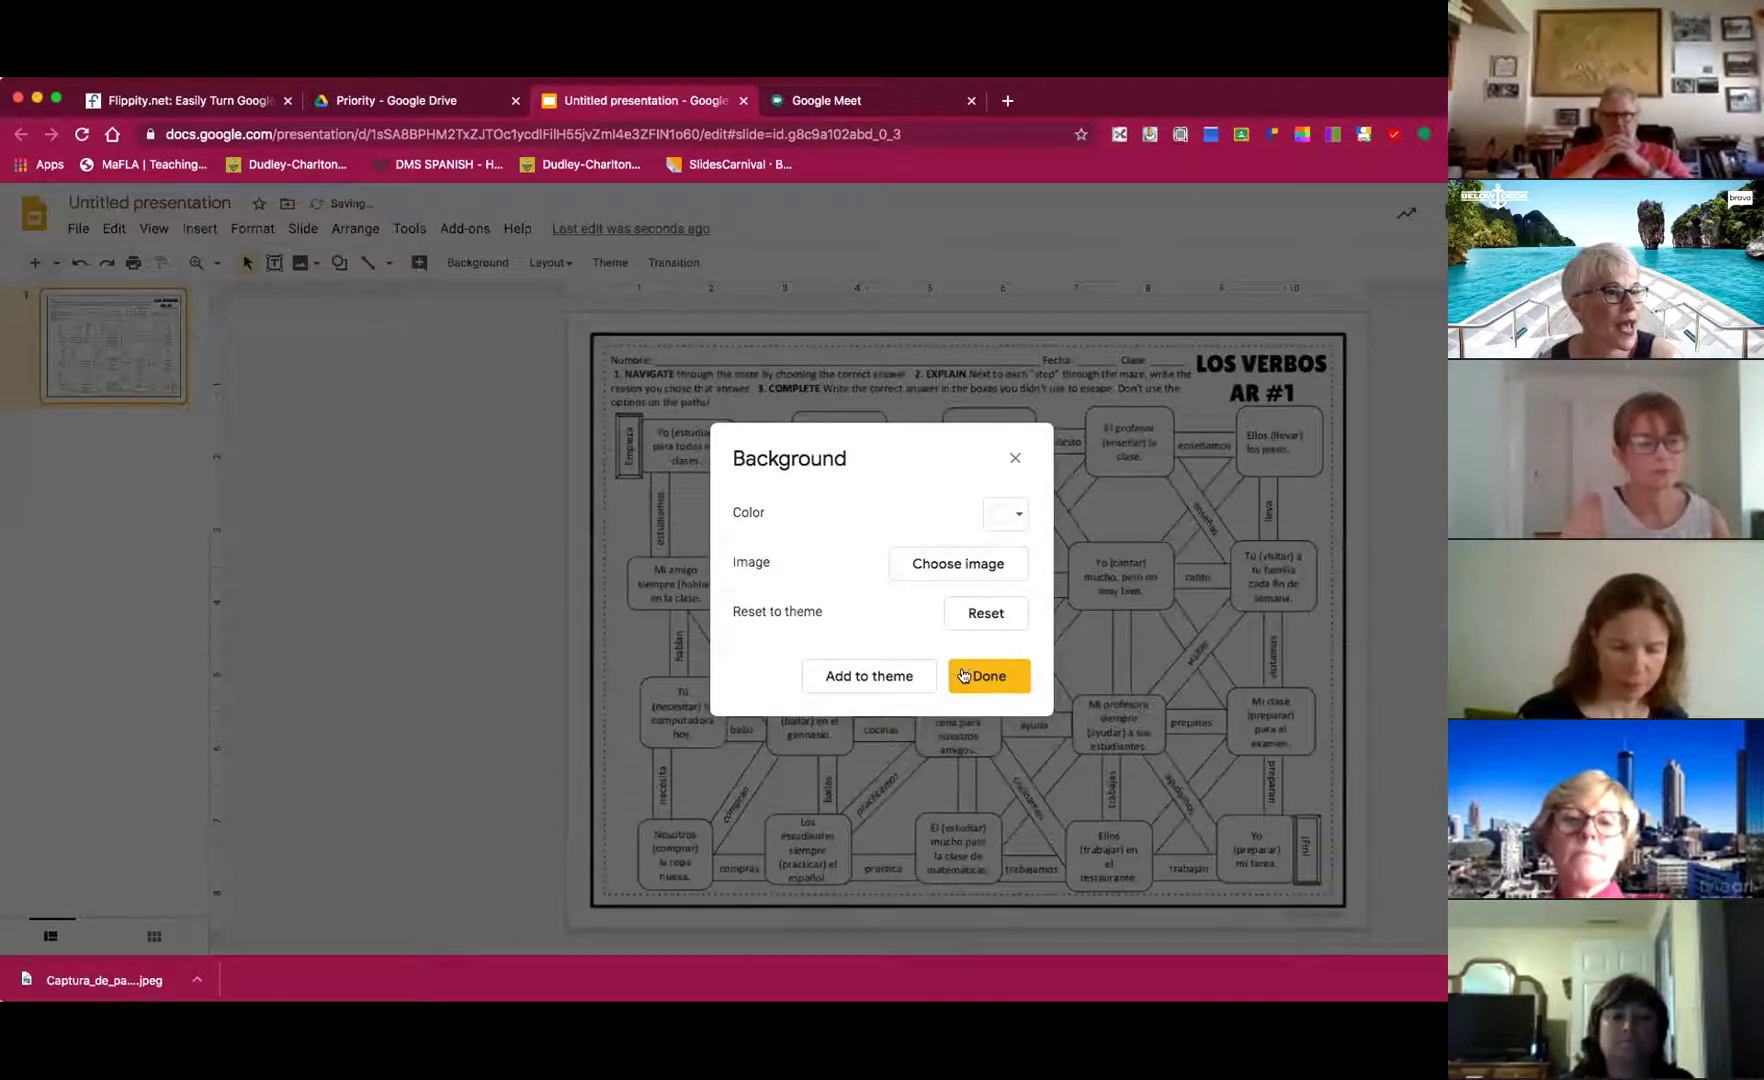
{"action": "left_click", "coordinate": [967, 679]}
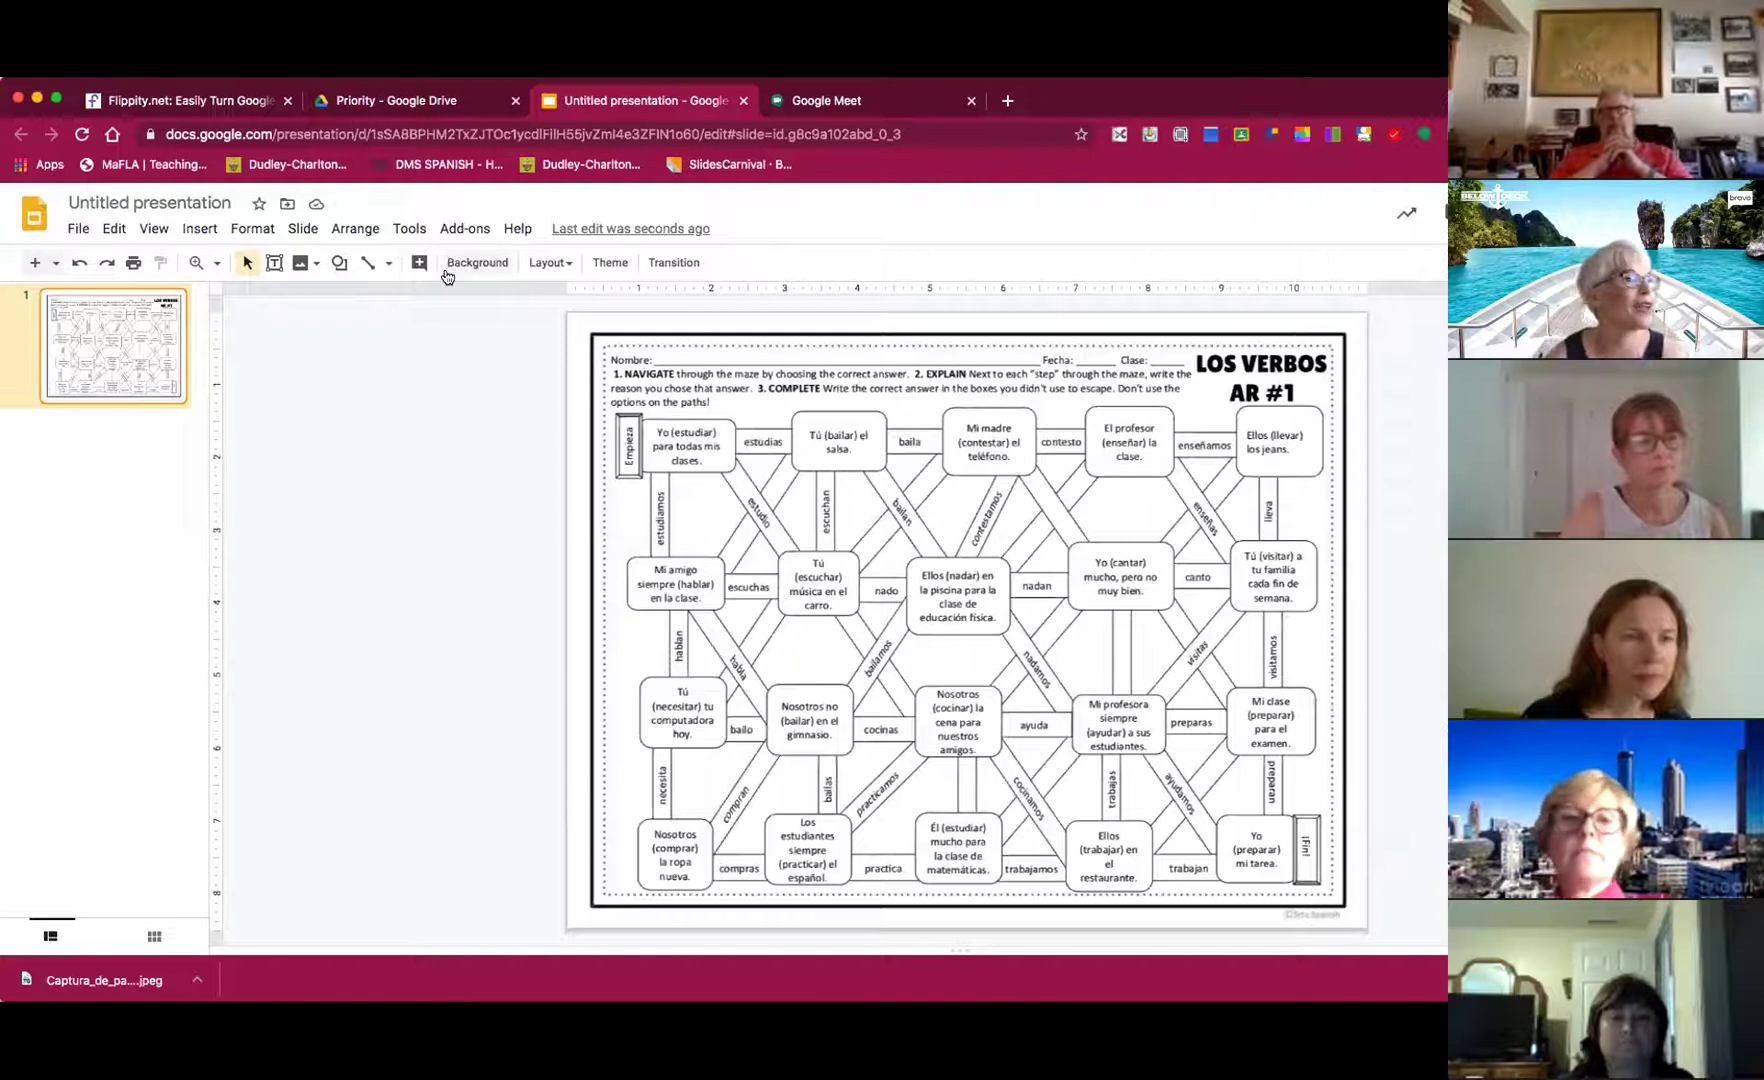
{"action": "left_click", "coordinate": [366, 266]}
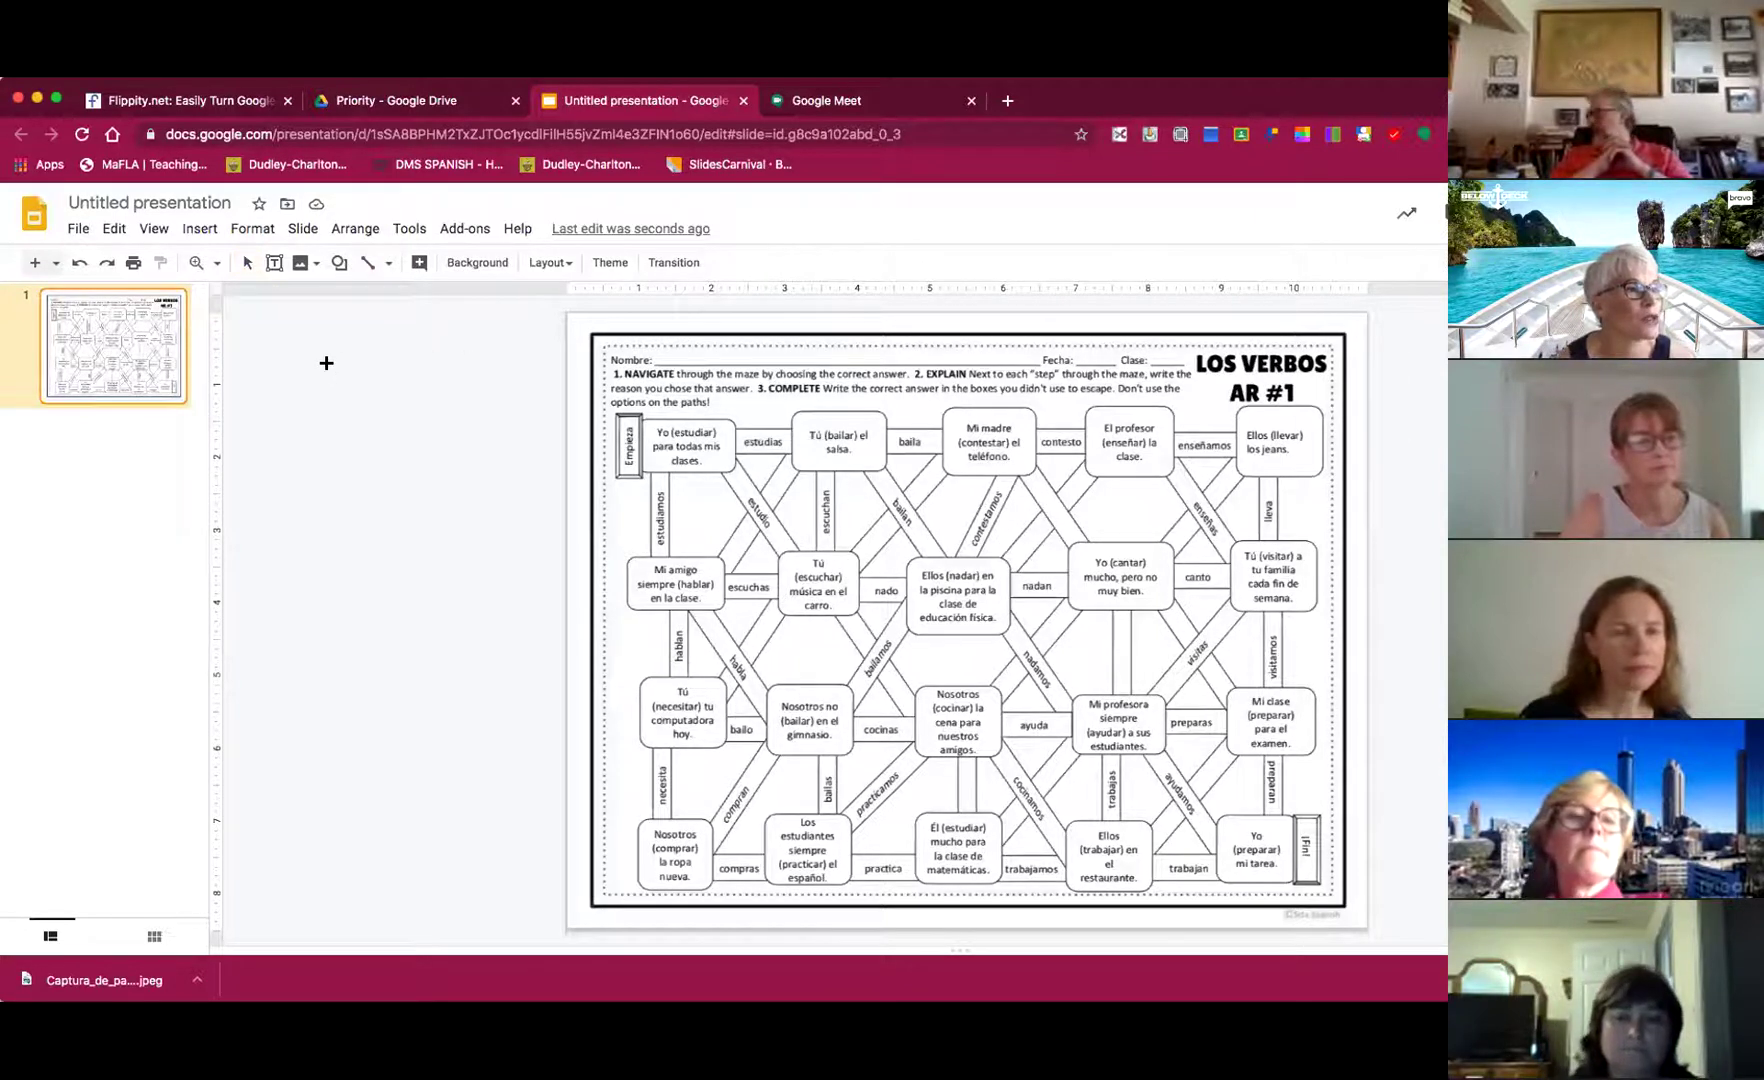
{"action": "left_click", "coordinate": [327, 364]}
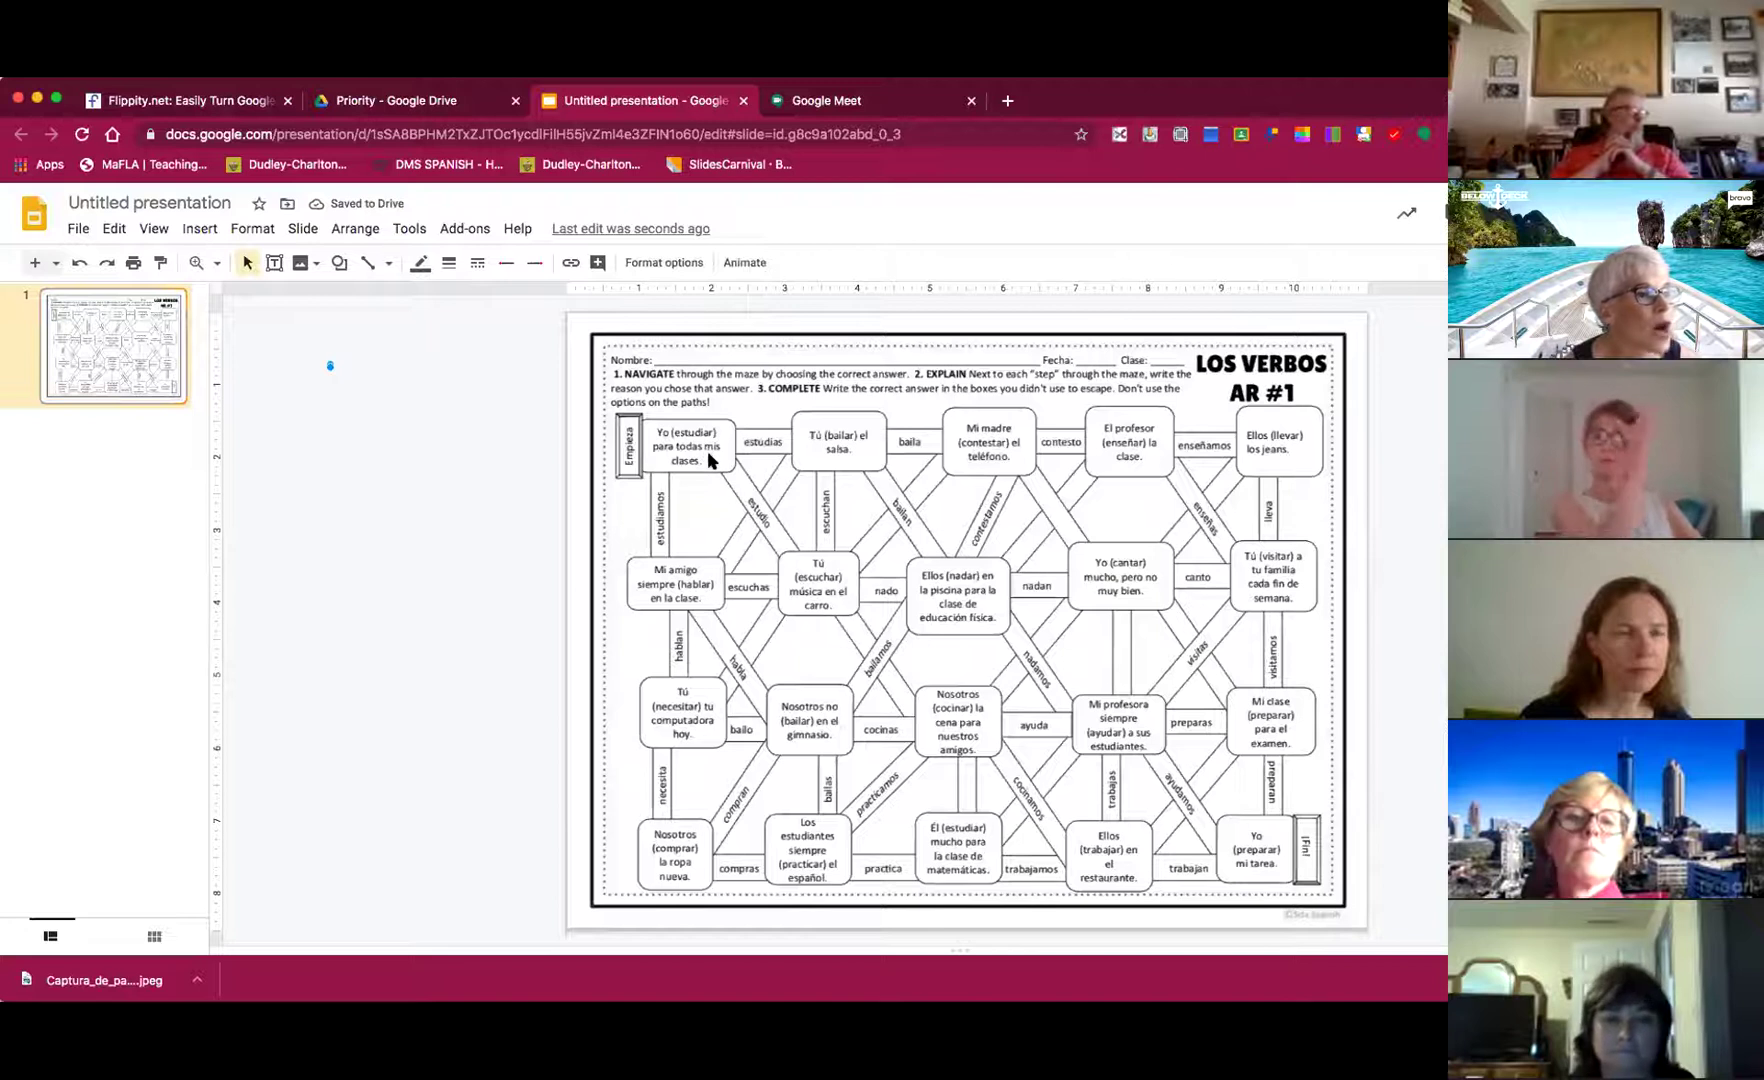
{"action": "left_click_drag", "start_coordinate": [726, 463], "coordinate": [786, 551]}
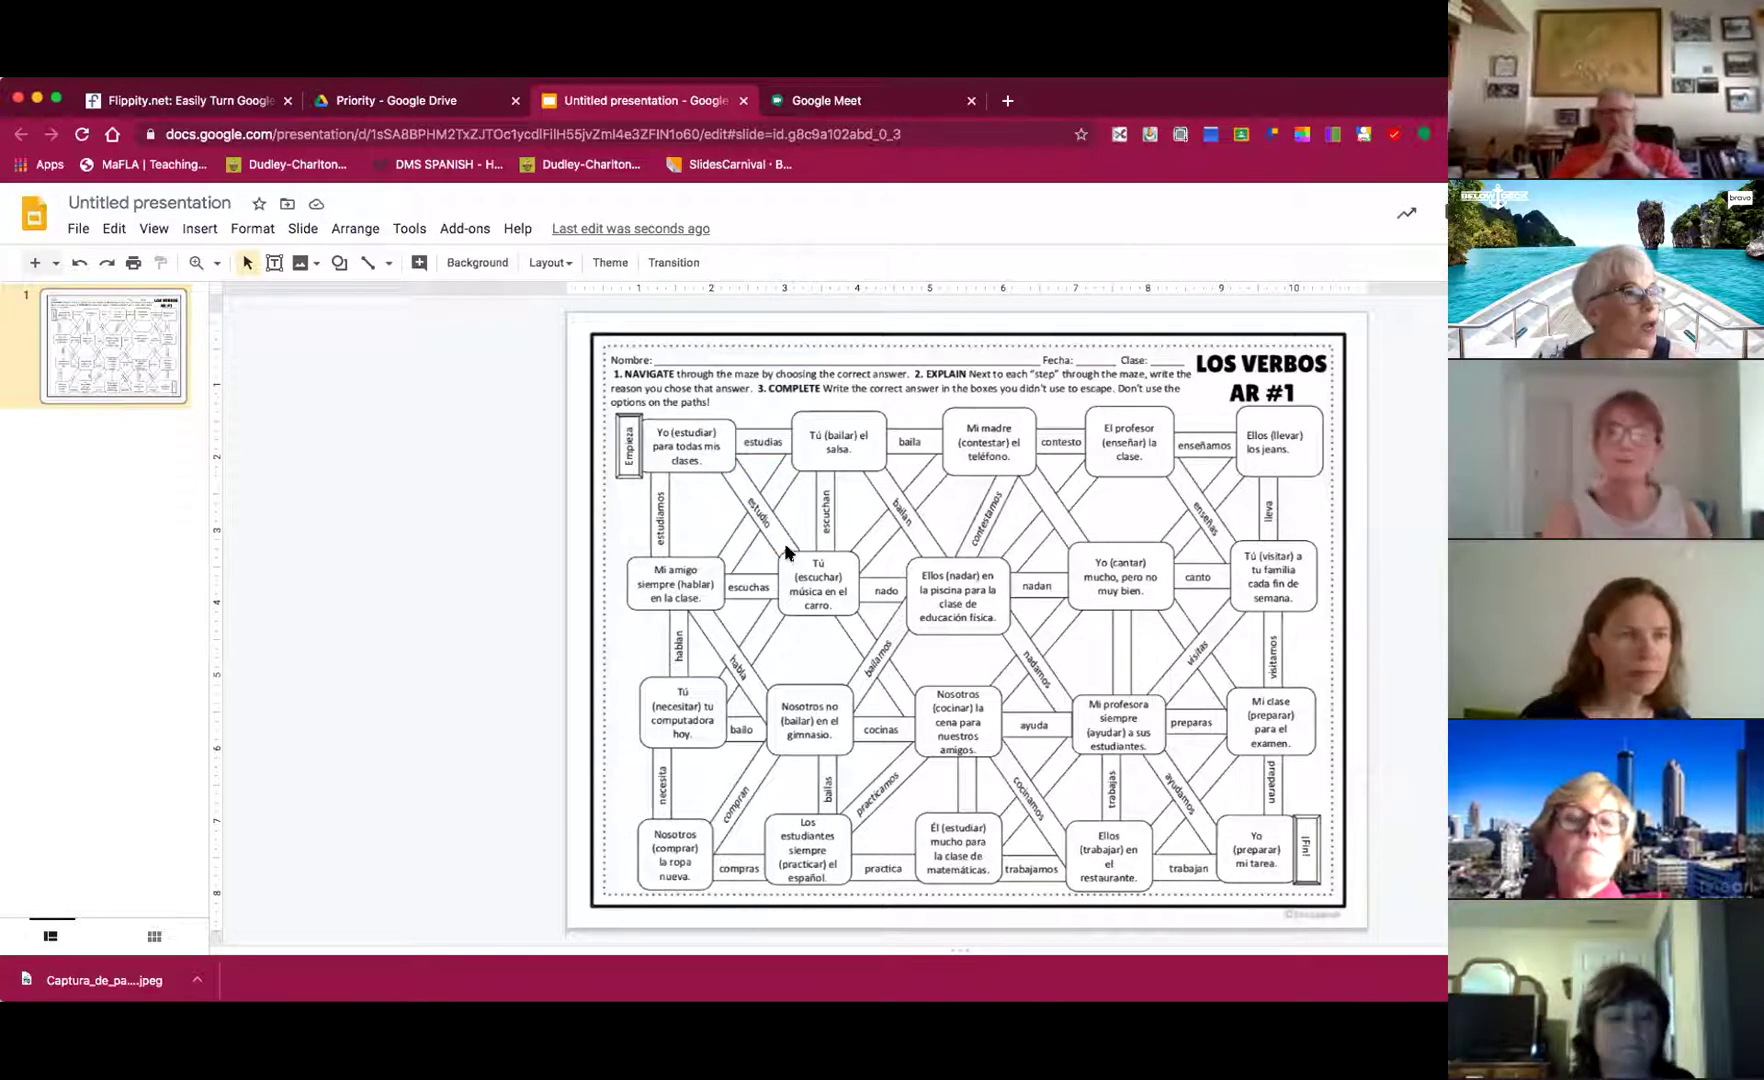
- Draw a diagonal line along the "estudio" path of the maze and set its thickness to 16px
{"action": "left_click", "coordinate": [369, 264]}
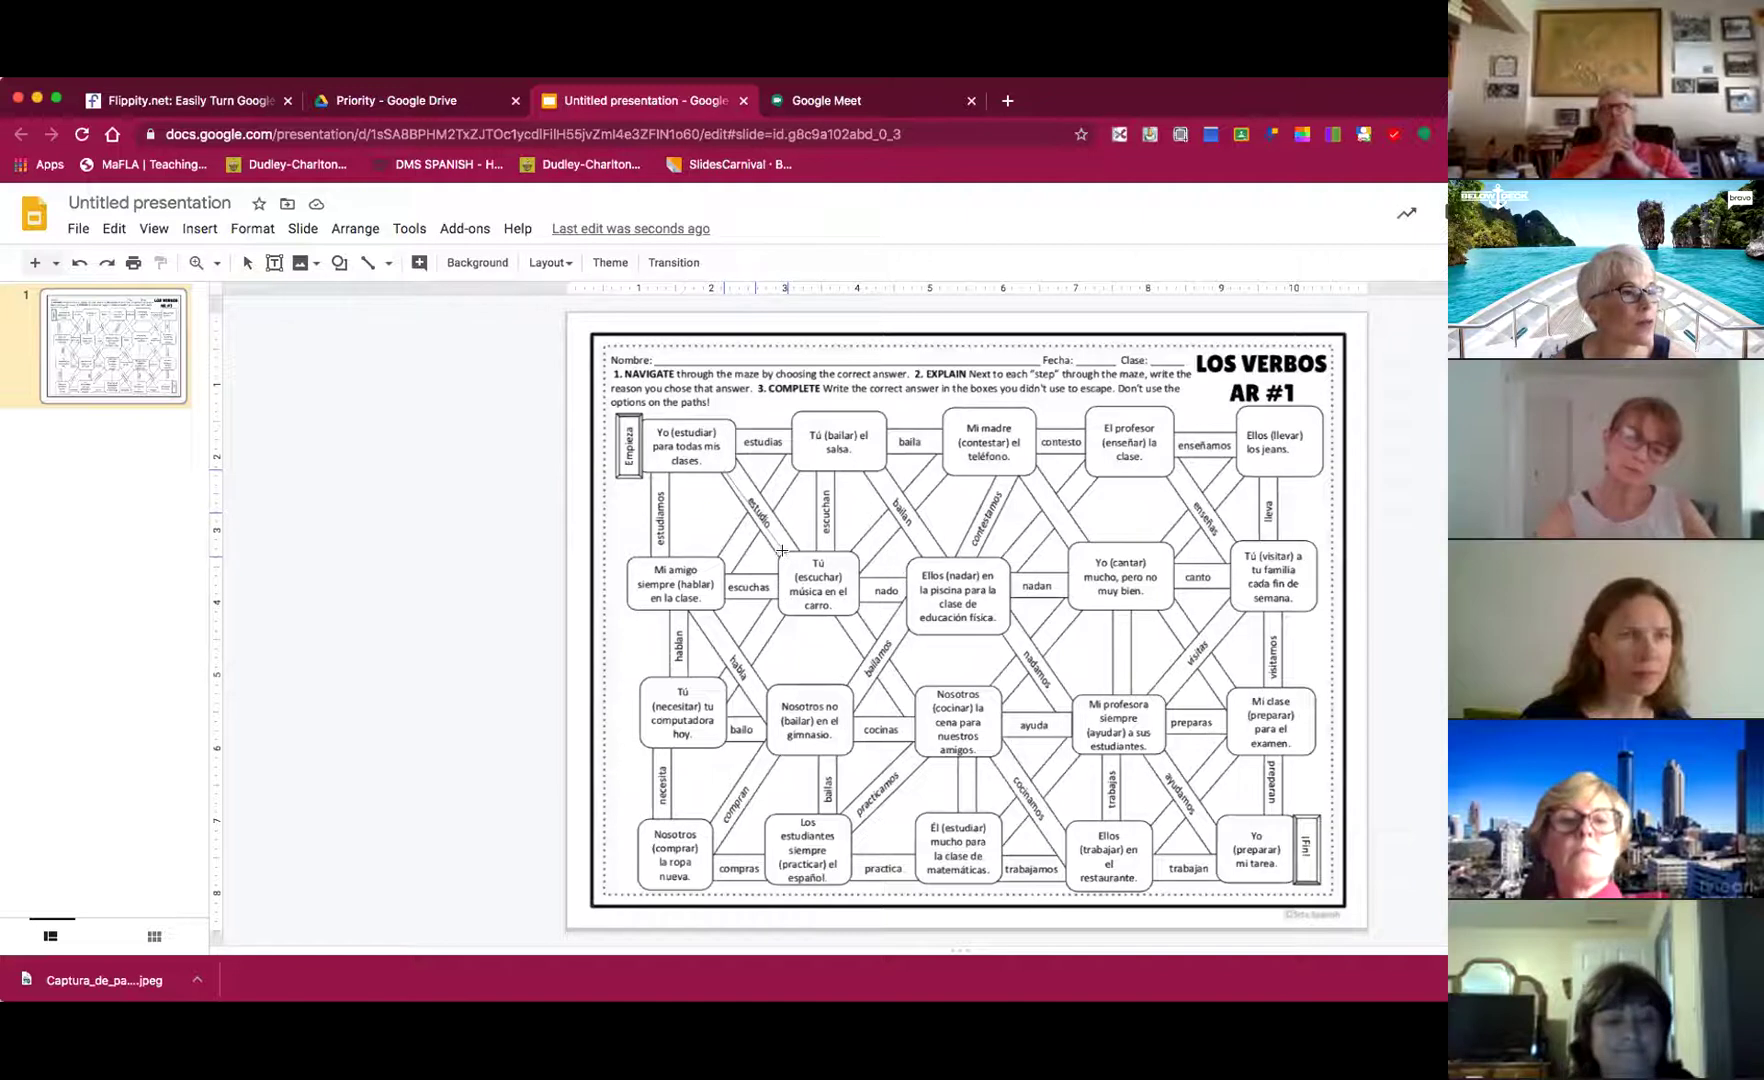
{"action": "left_click_drag", "start_coordinate": [787, 555], "coordinate": [724, 469]}
{"action": "left_click", "coordinate": [420, 263]}
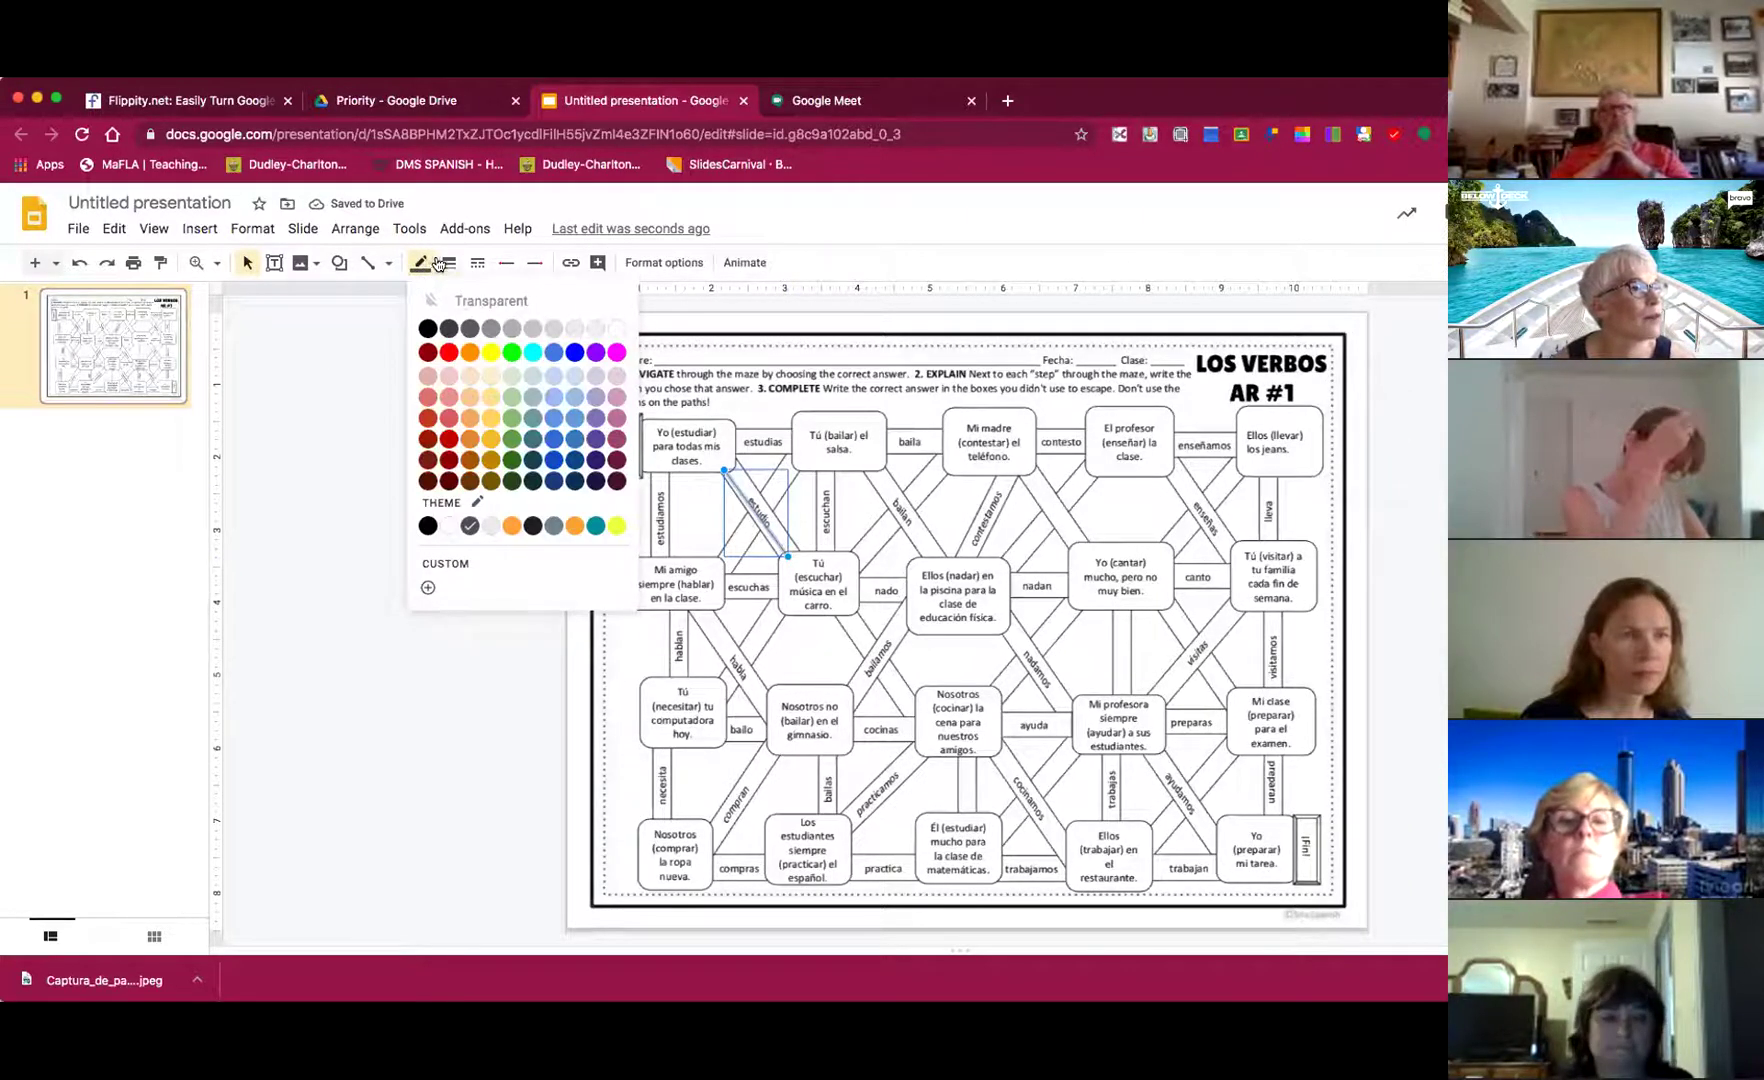
{"action": "left_click", "coordinate": [447, 263]}
{"action": "left_click", "coordinate": [489, 390]}
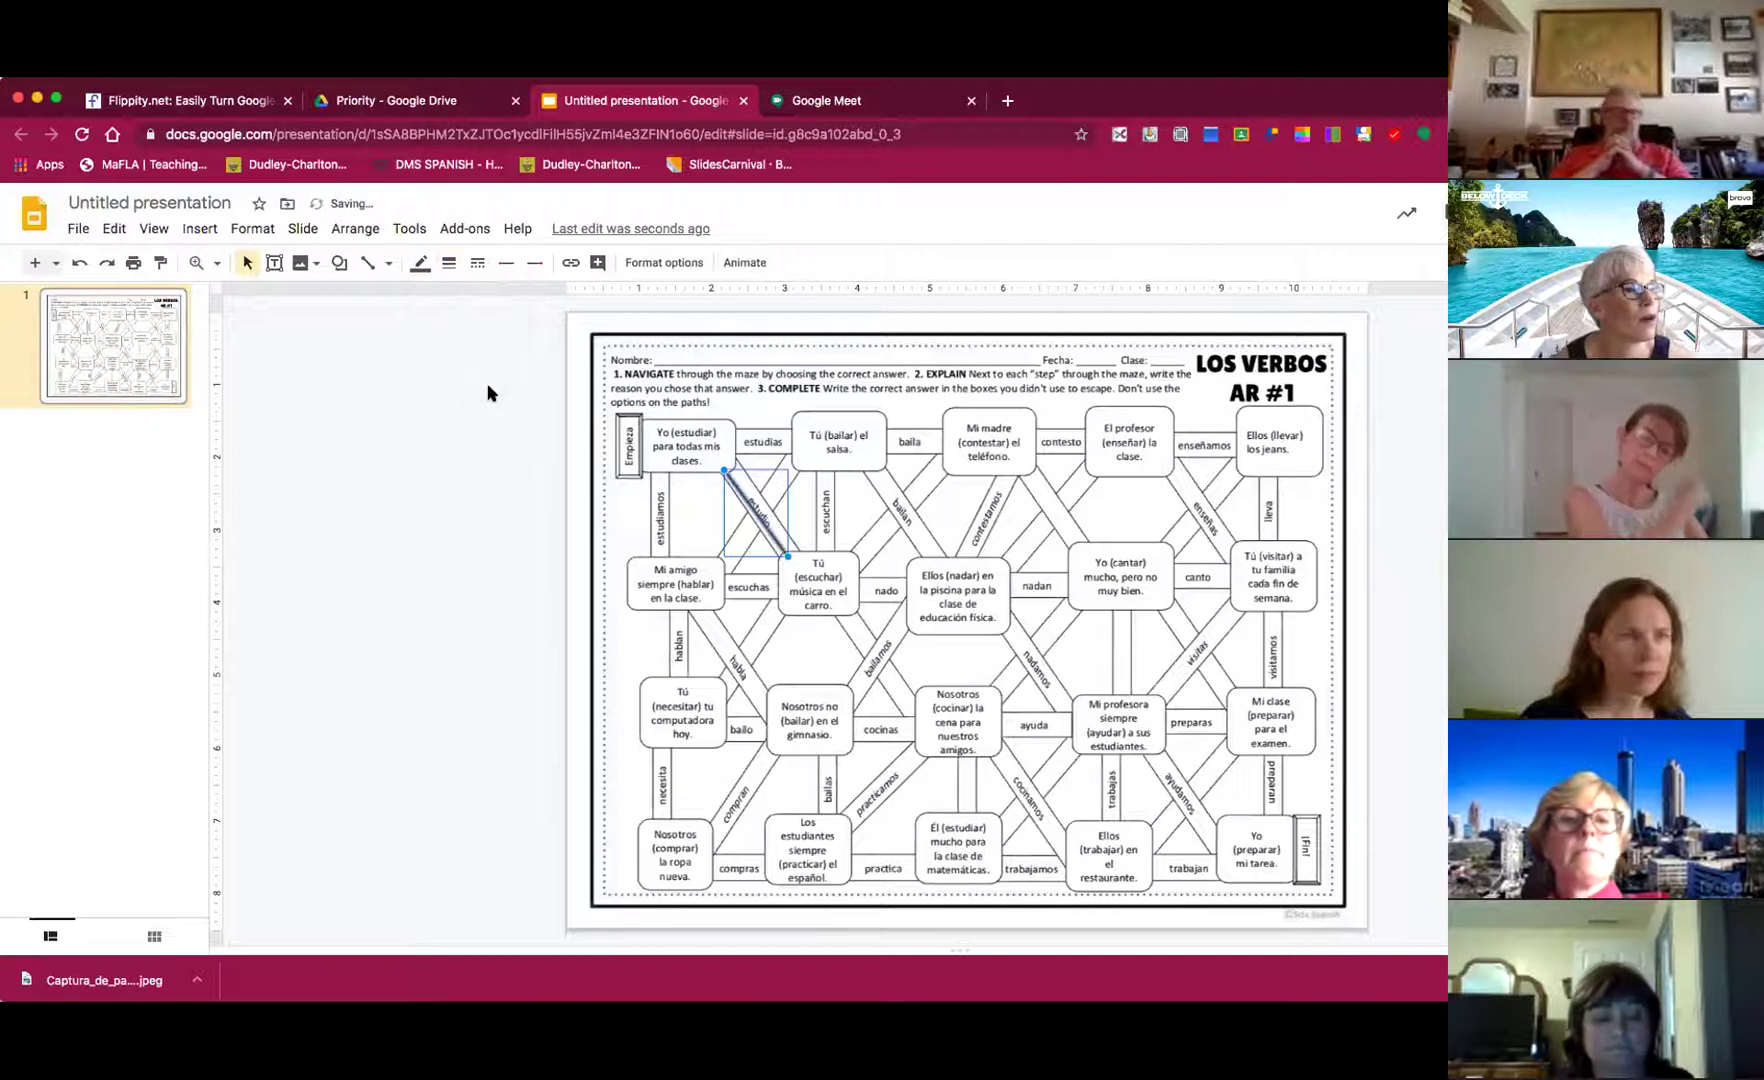
{"action": "left_click", "coordinate": [449, 263]}
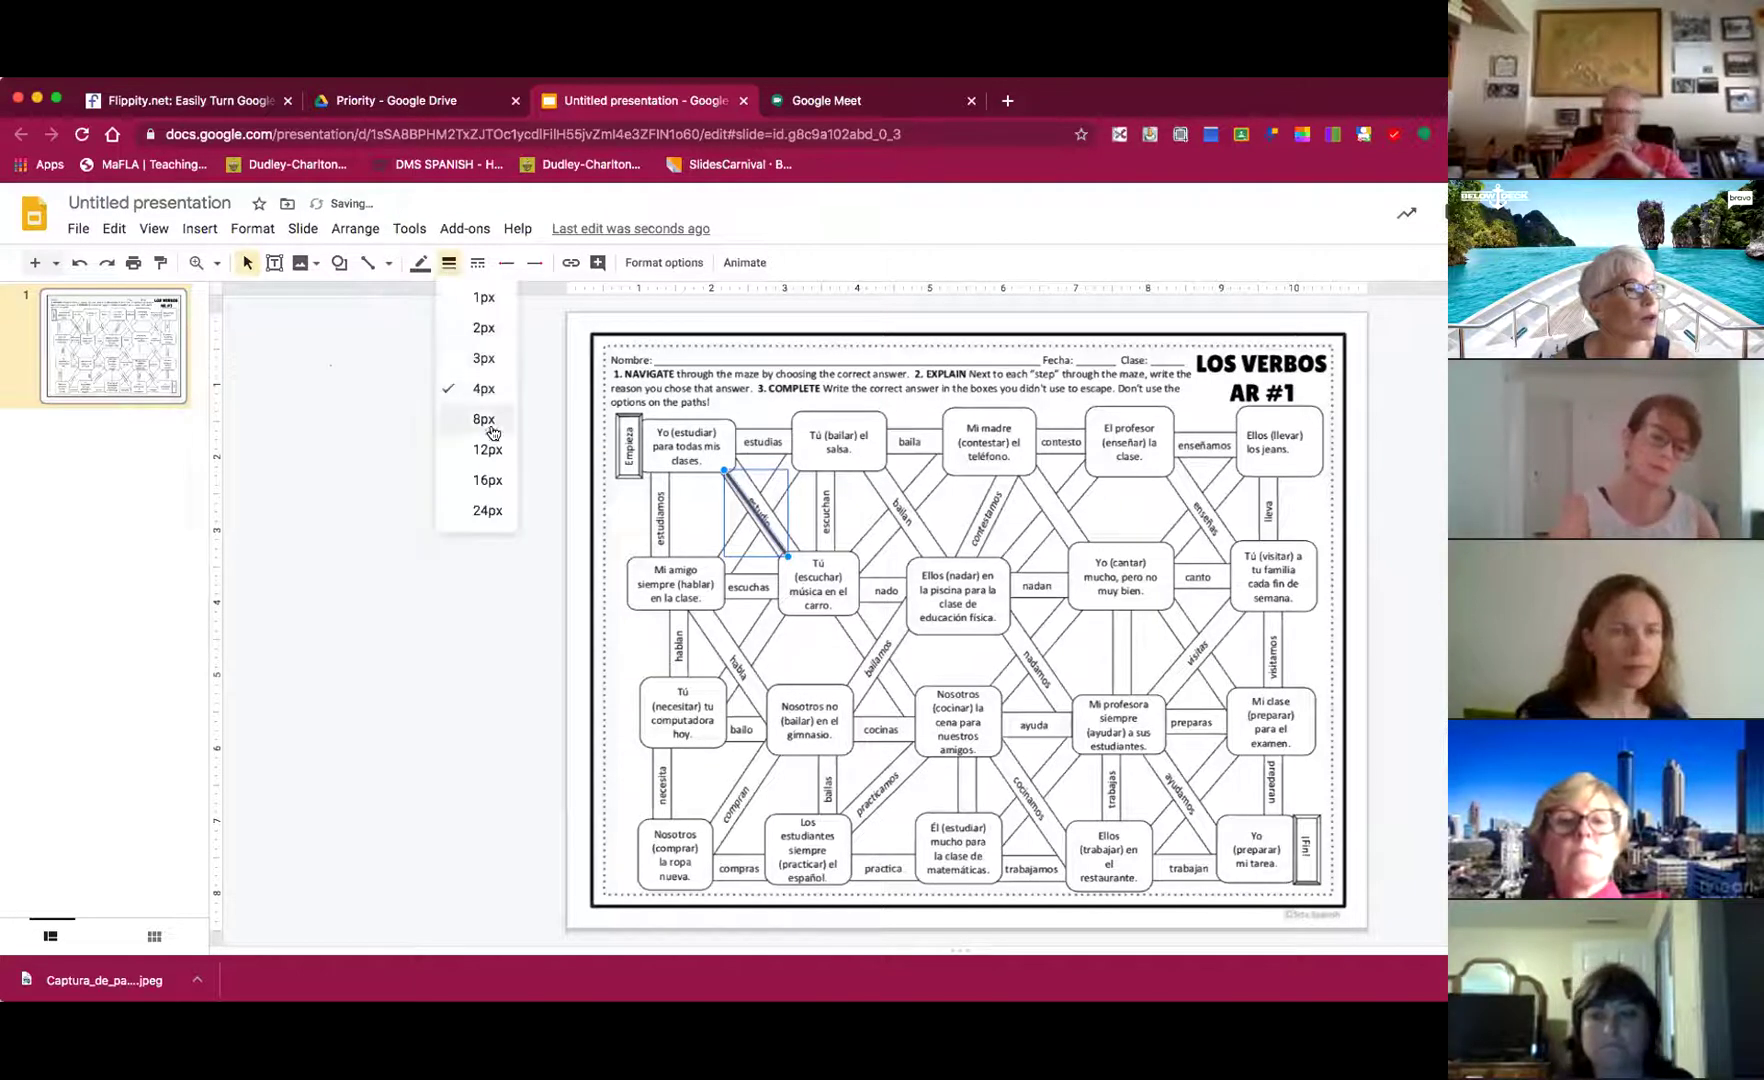
{"action": "left_click", "coordinate": [488, 481]}
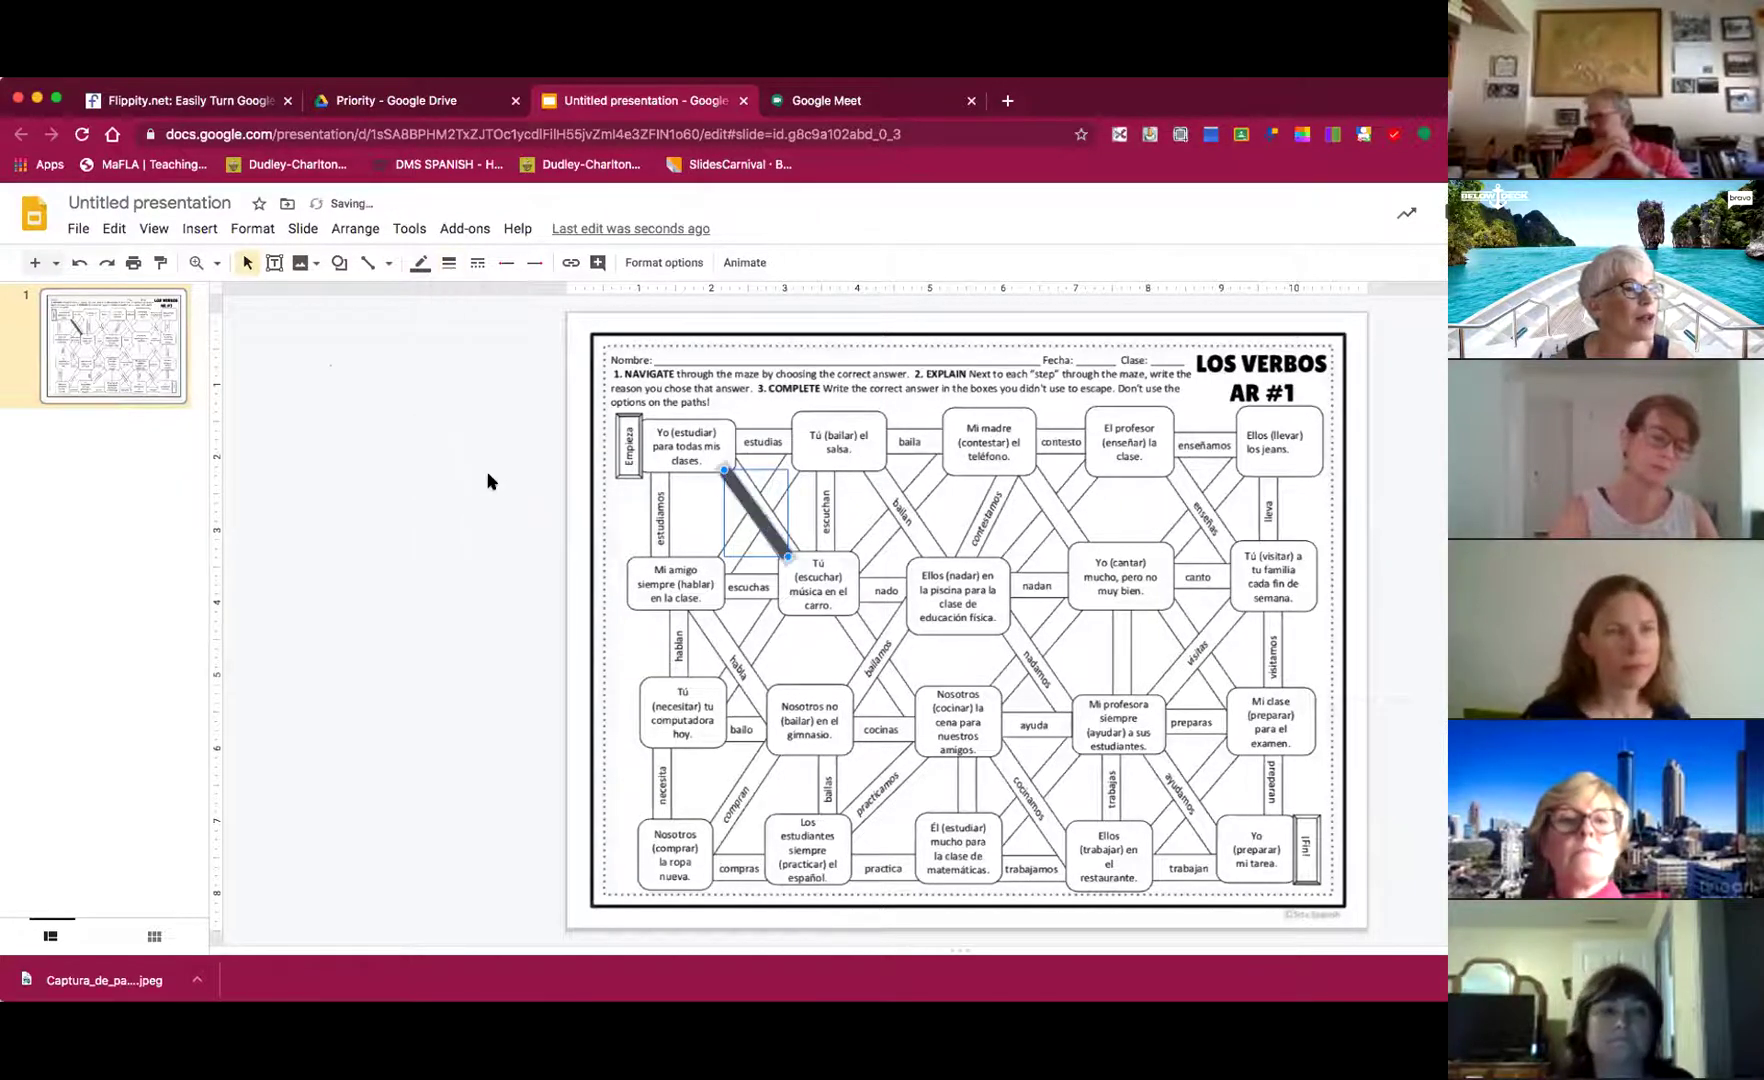
- Recolor the line over the "estudio" path cyan and move it off the slide into the empty area beside the maze
{"action": "left_click", "coordinate": [388, 264]}
{"action": "left_click", "coordinate": [423, 264]}
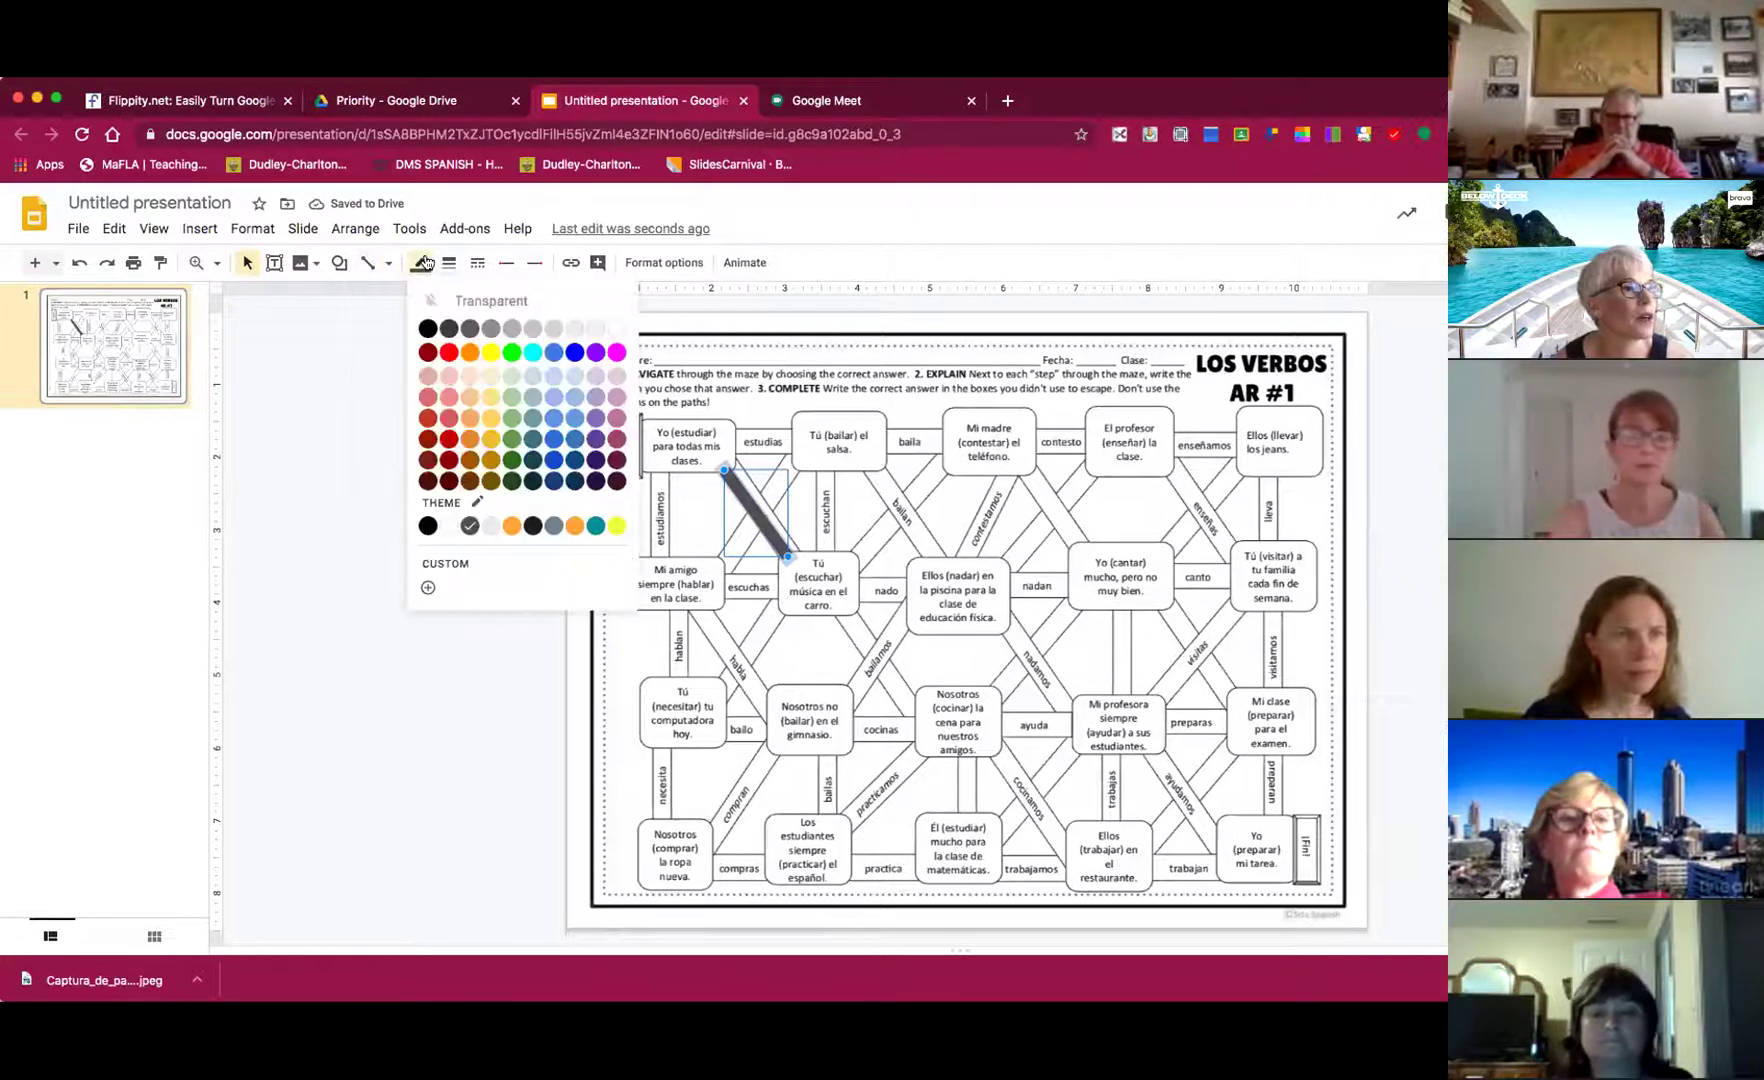
{"action": "left_click", "coordinate": [533, 353]}
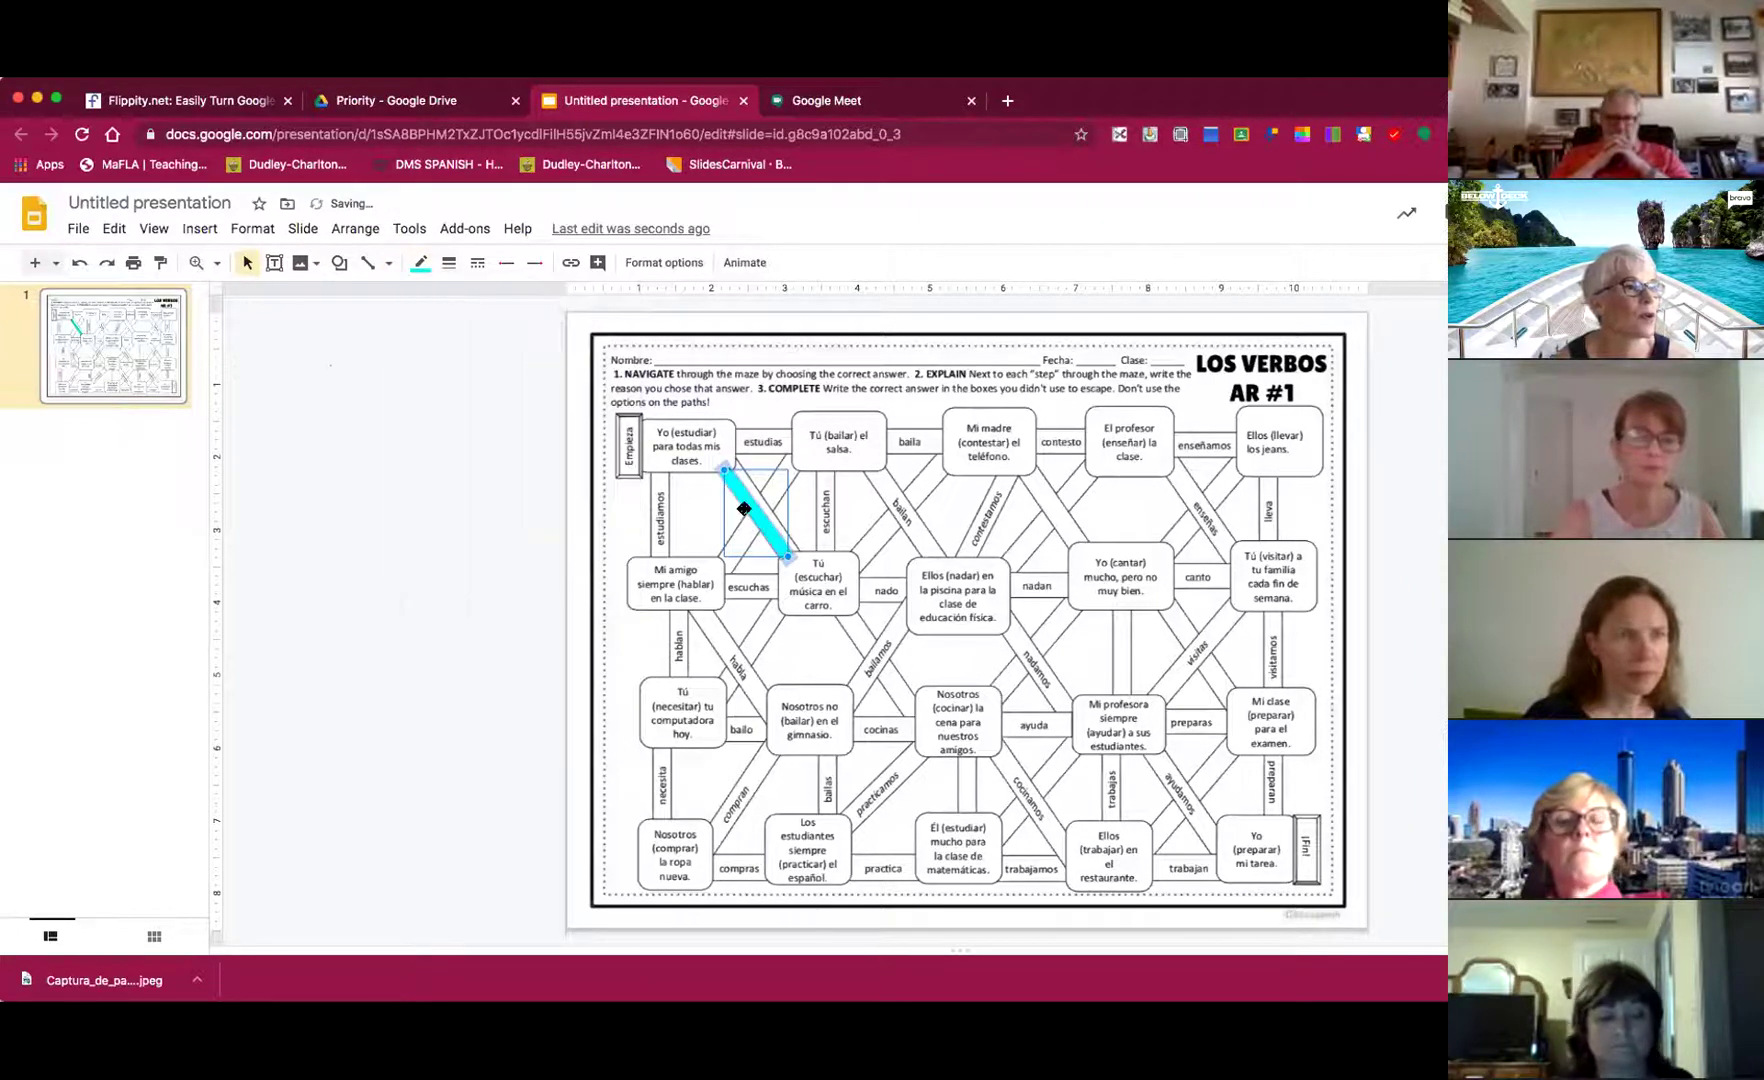
{"action": "left_click_drag", "start_coordinate": [755, 499], "coordinate": [750, 528]}
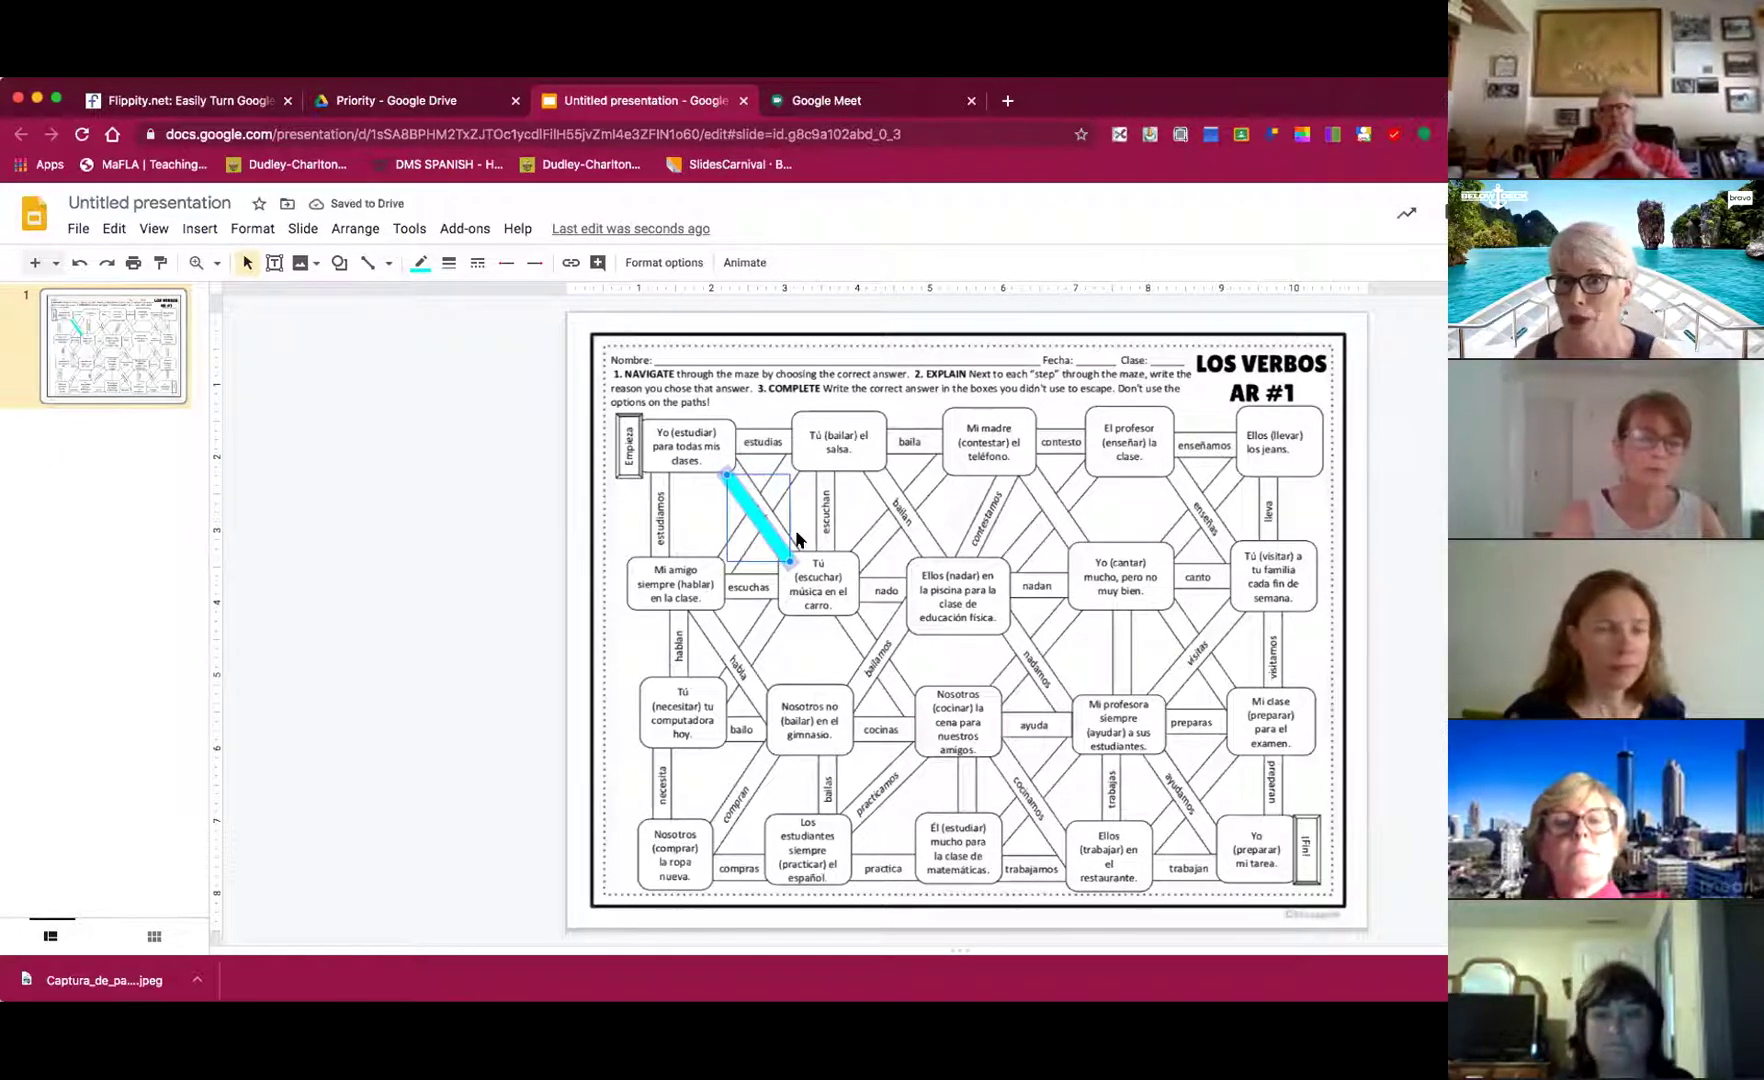
{"action": "left_click_drag", "start_coordinate": [772, 521], "coordinate": [416, 448]}
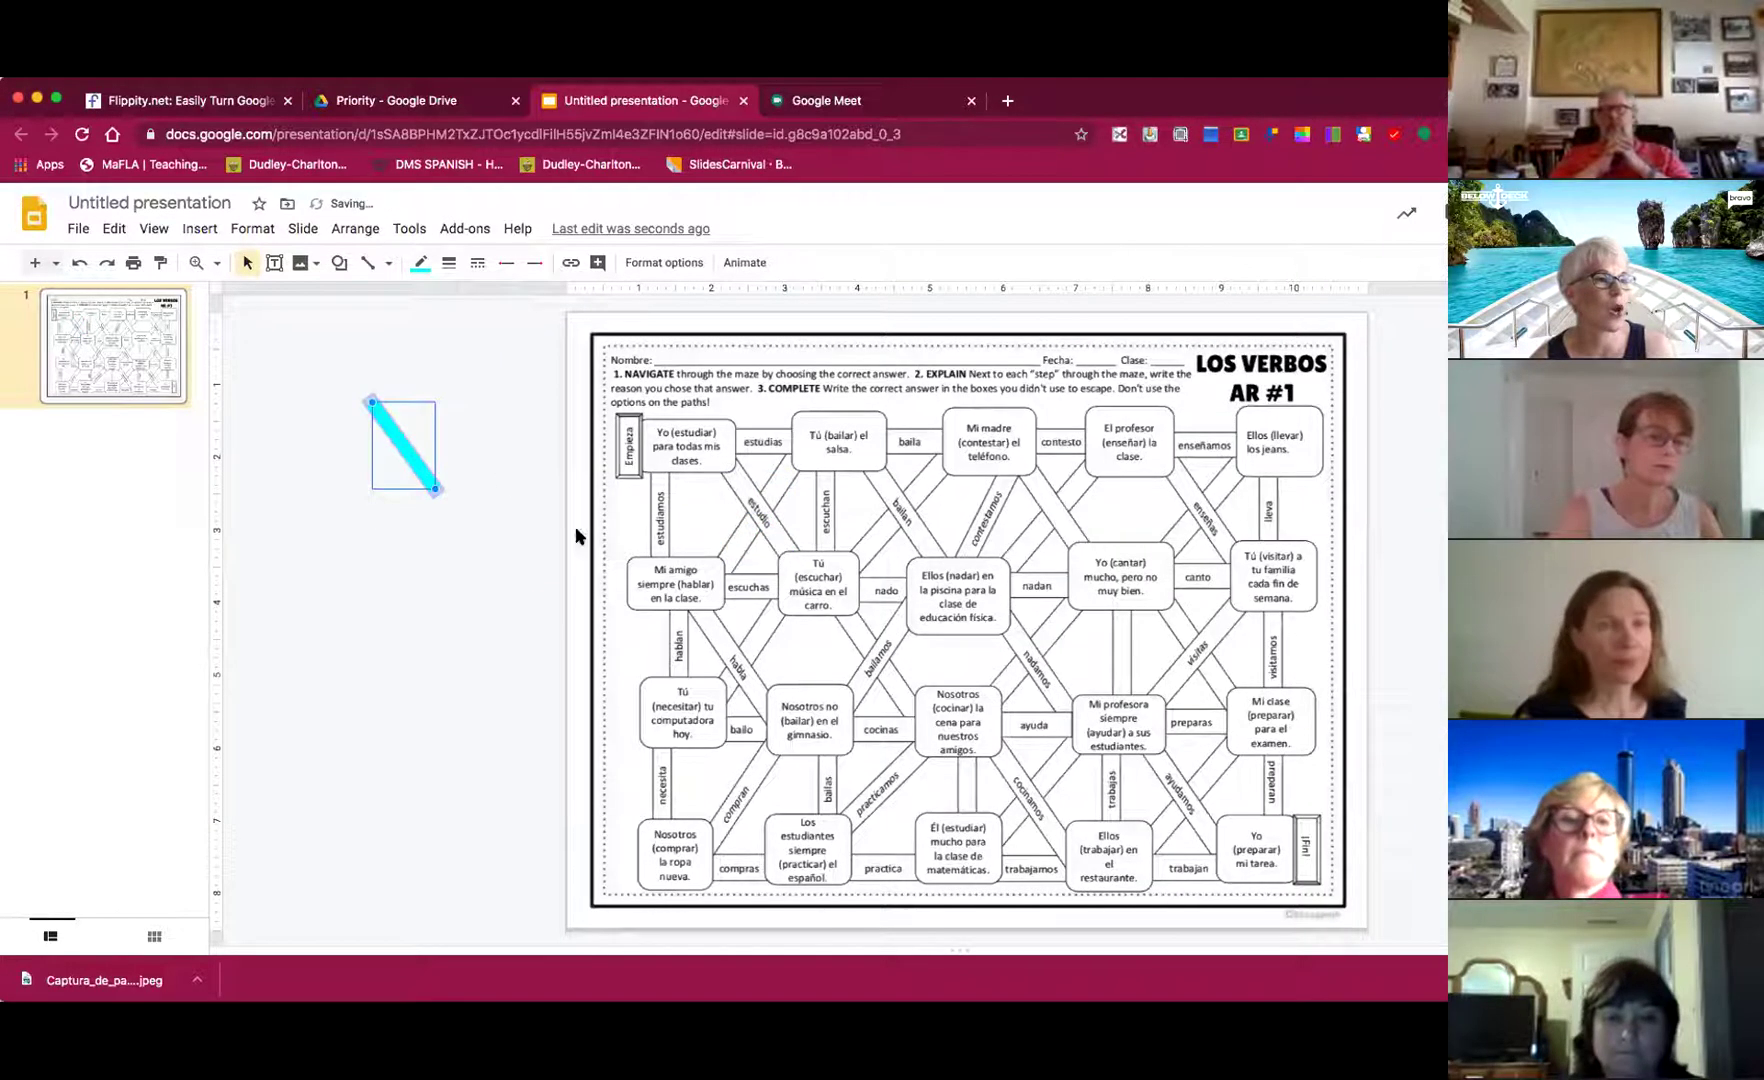
{"action": "left_click", "coordinate": [371, 429]}
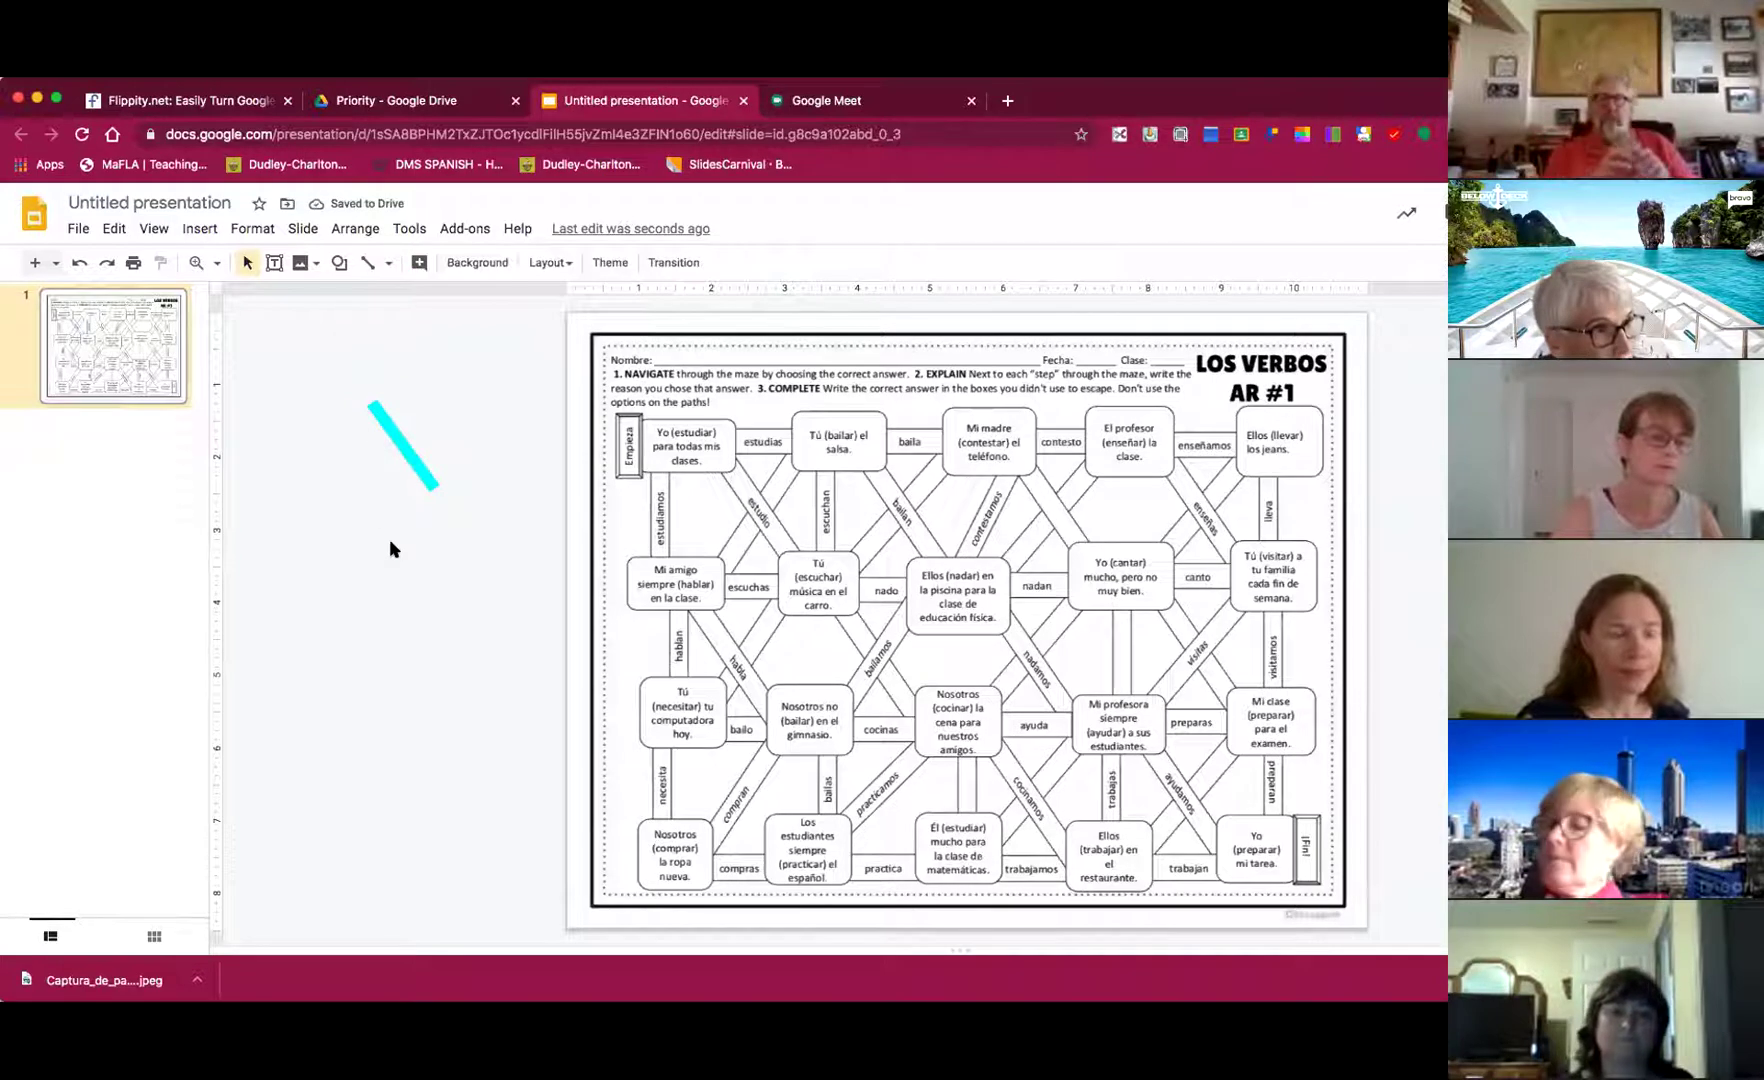
{"action": "key", "text": "ctrl+v"}
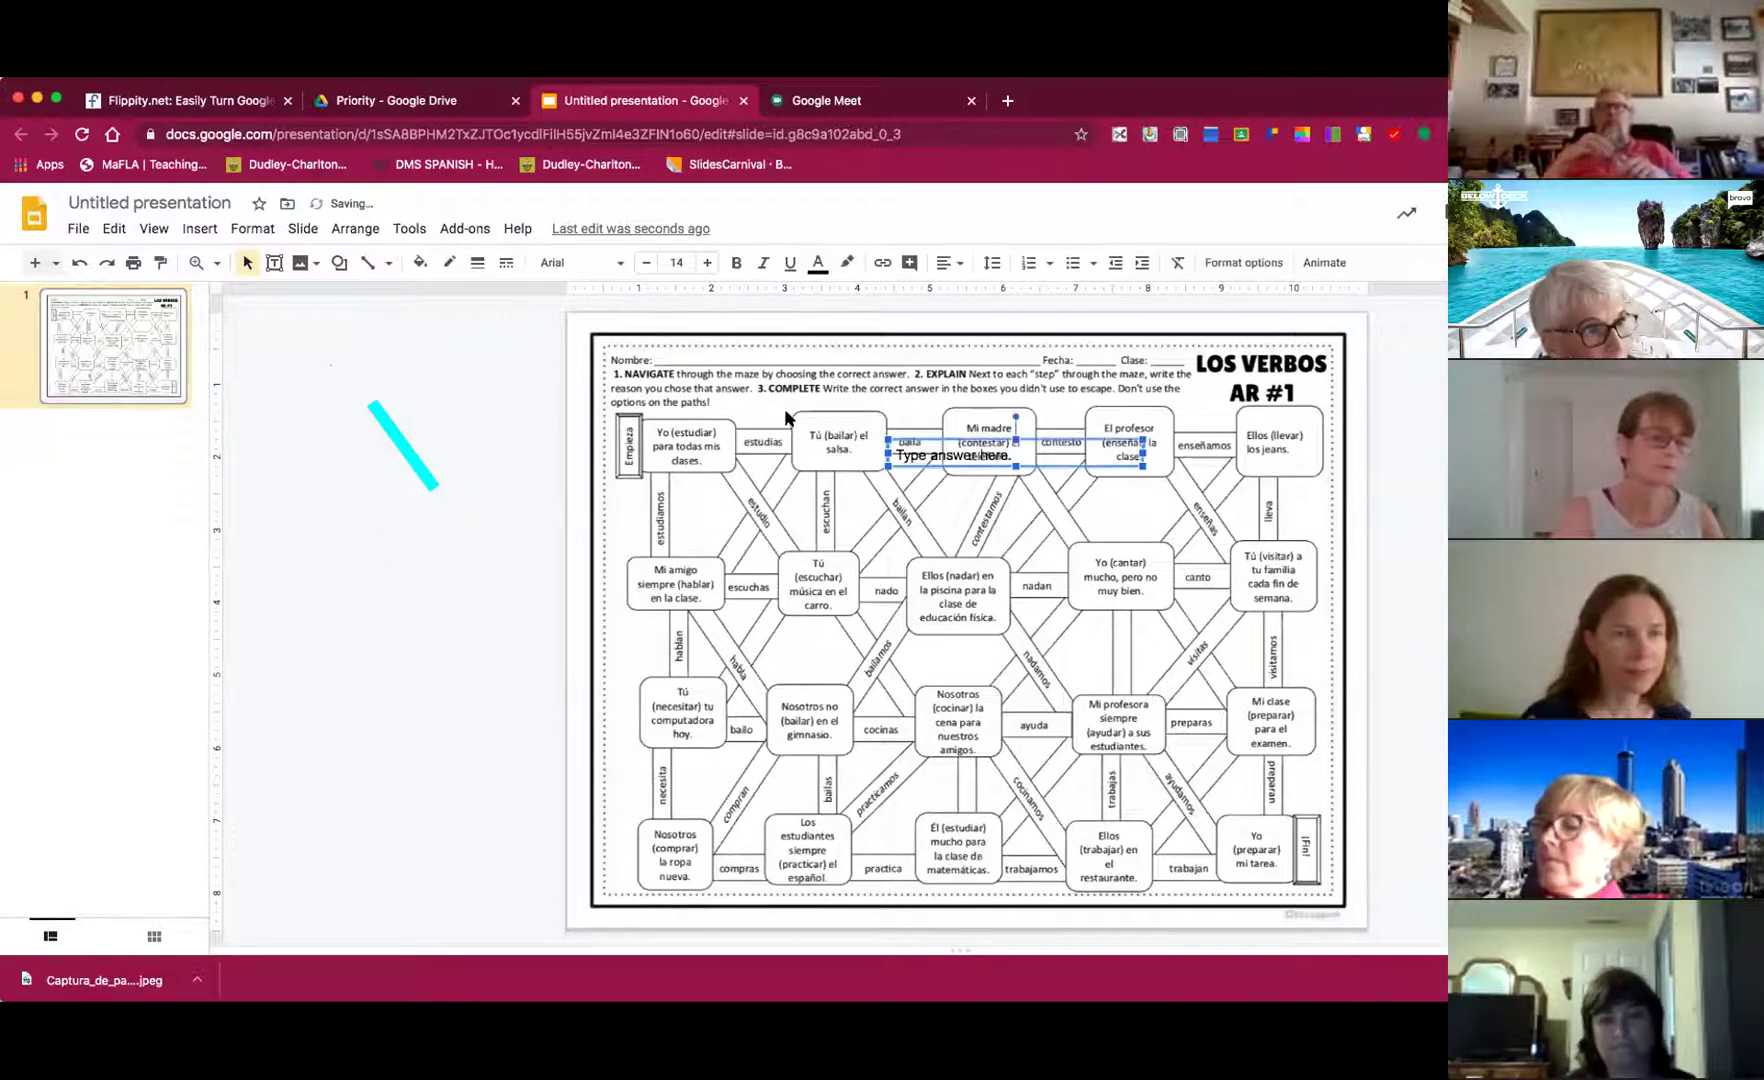
{"action": "left_click", "coordinate": [79, 262]}
- Duplicate the cyan line in the empty area beside the maze slide
{"action": "left_click", "coordinate": [392, 440]}
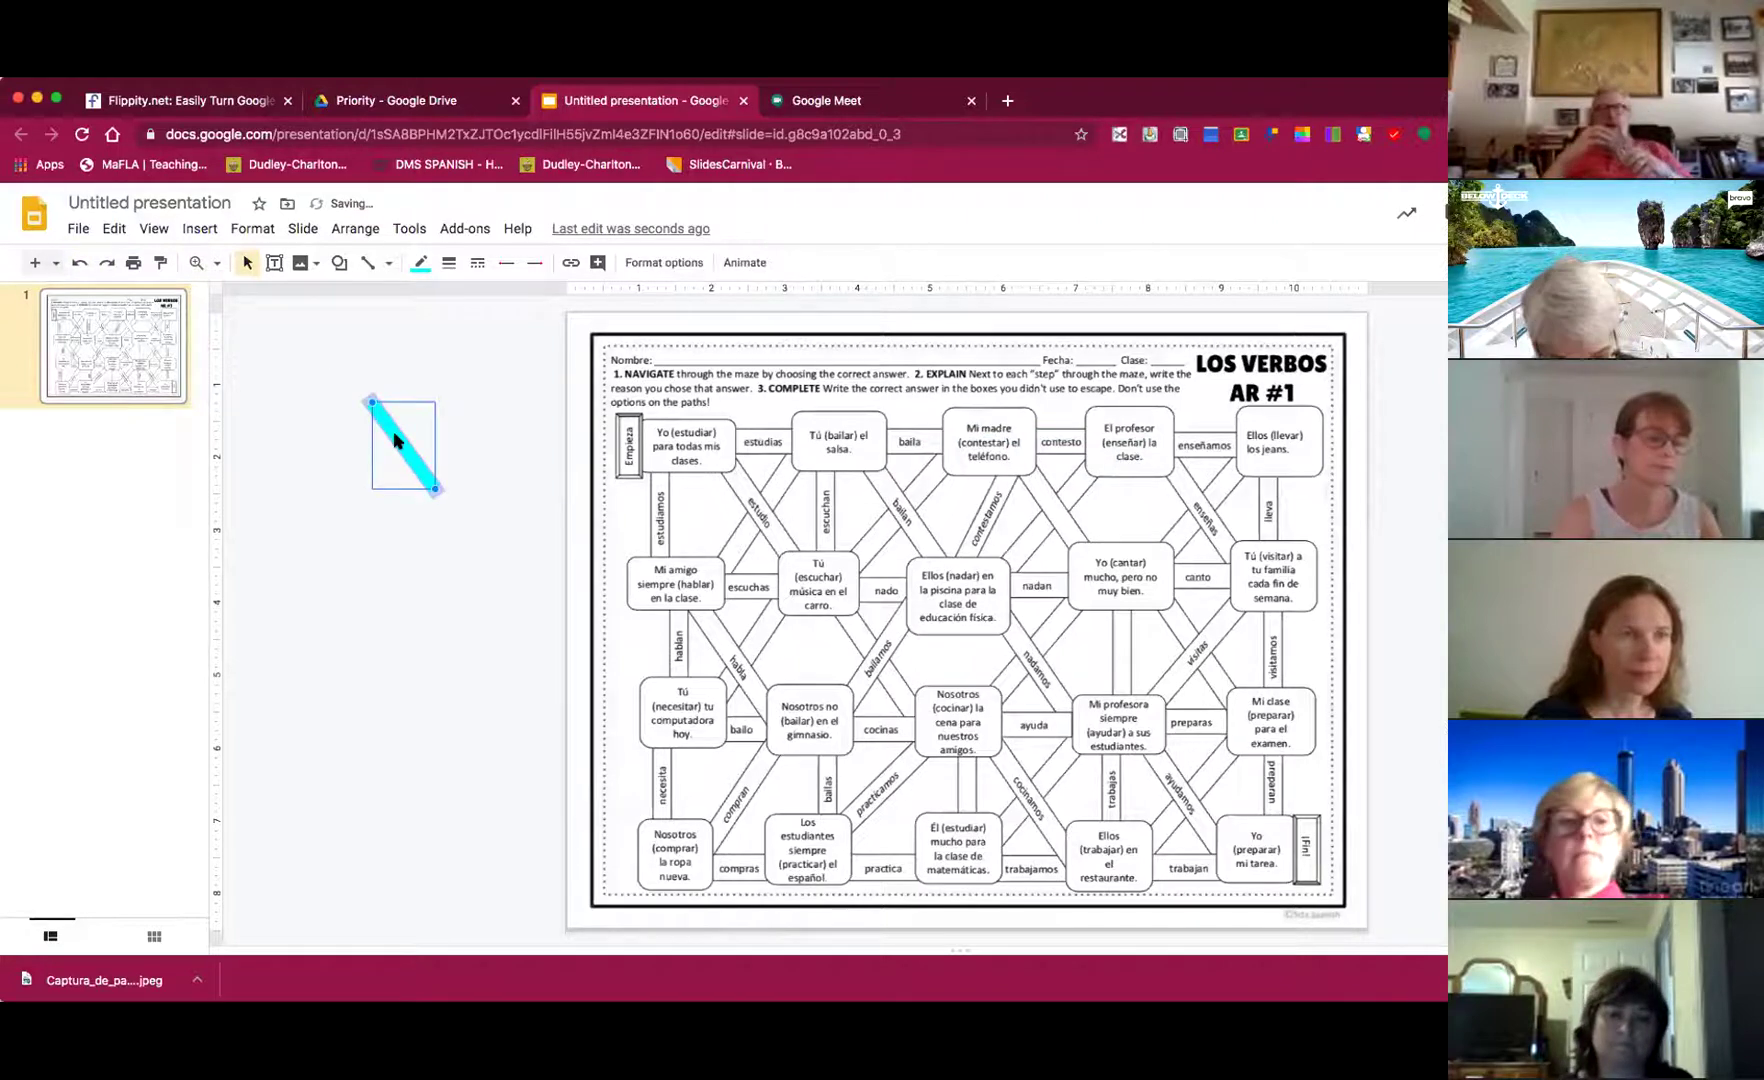
{"action": "left_click", "coordinate": [385, 519]}
{"action": "key", "text": "ctrl+v"}
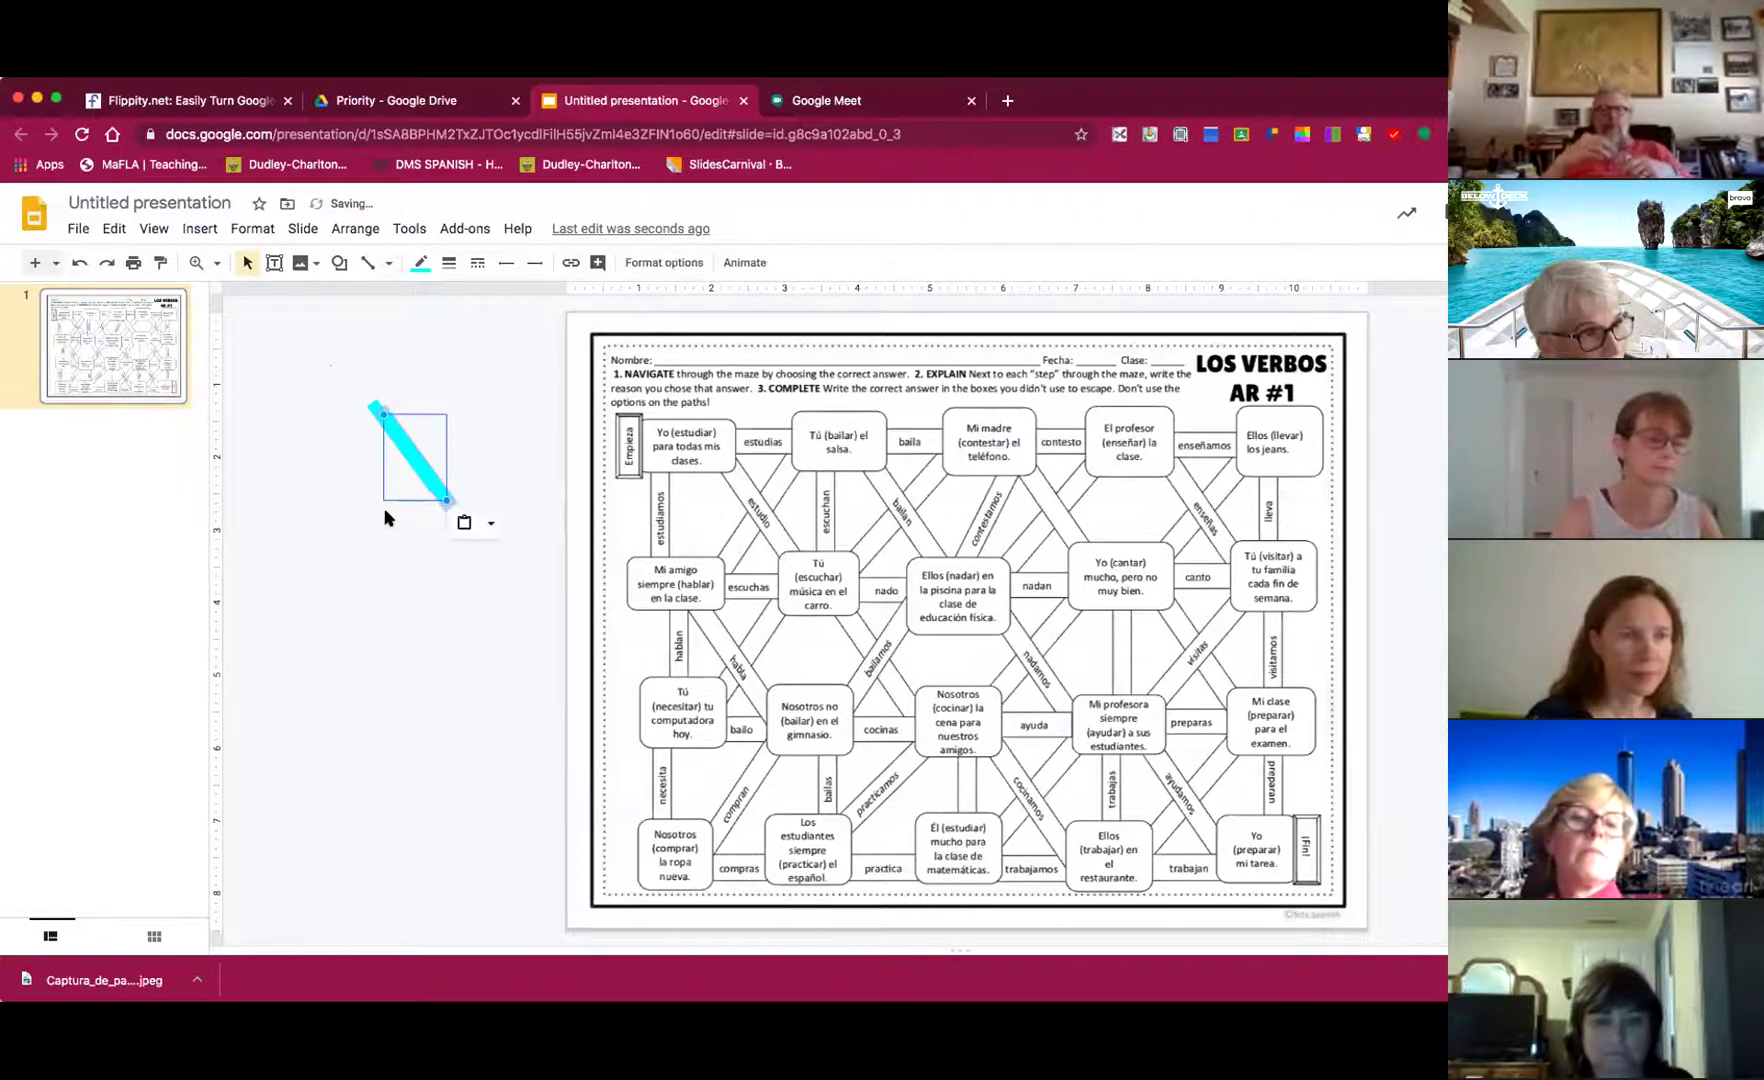
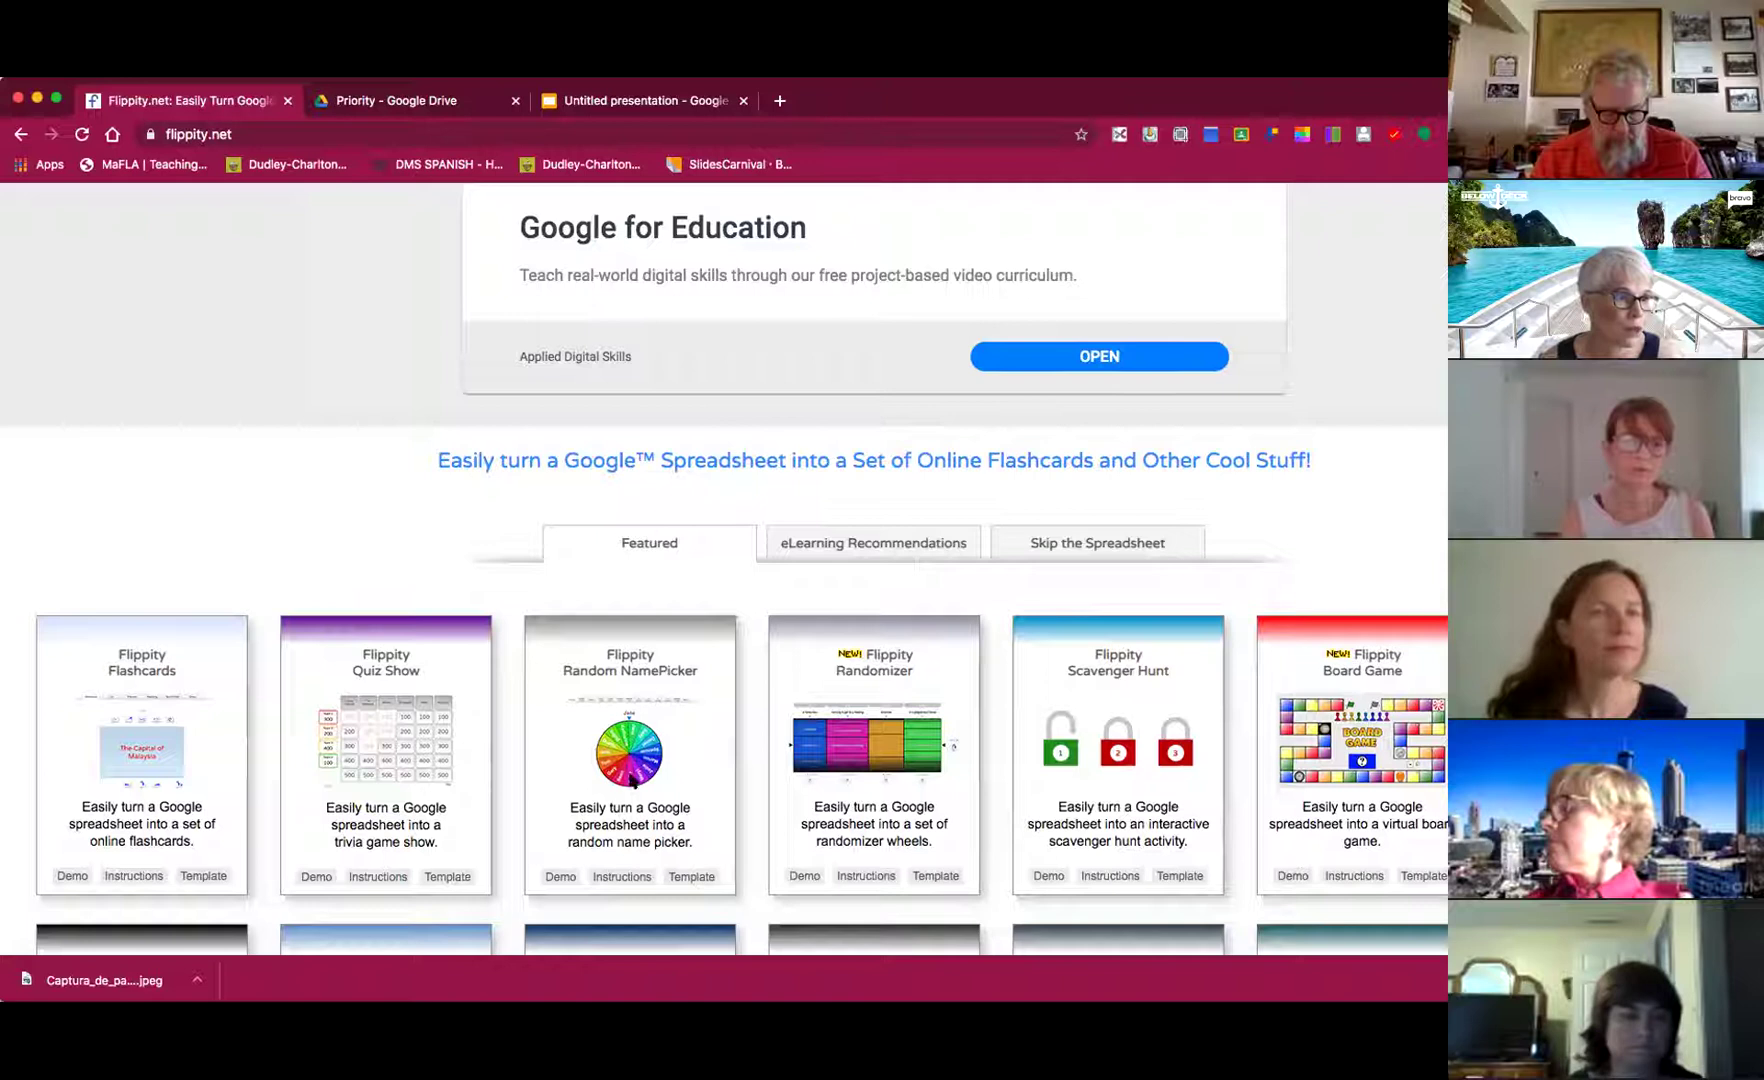
- In Flippity, open the Random NamePicker demo and try picking names with its Spinner and Single Name modes
{"action": "left_click", "coordinate": [556, 878]}
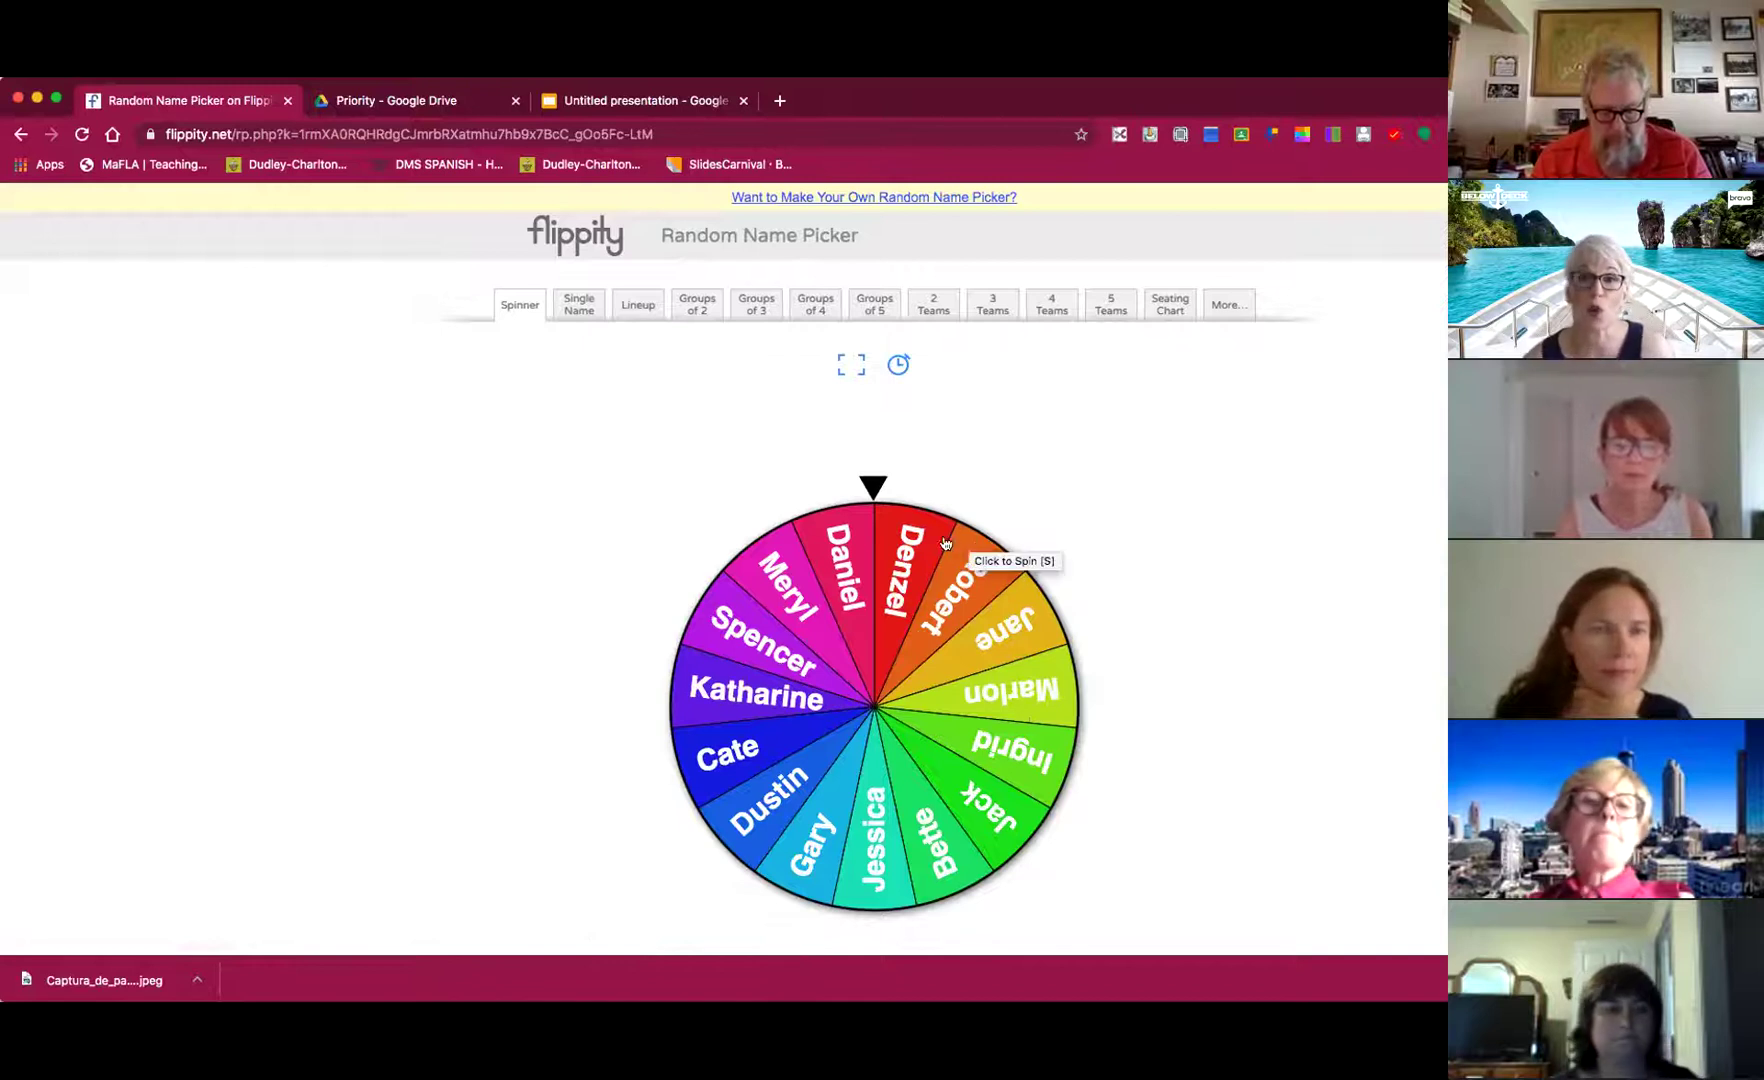
{"action": "left_click", "coordinate": [881, 489]}
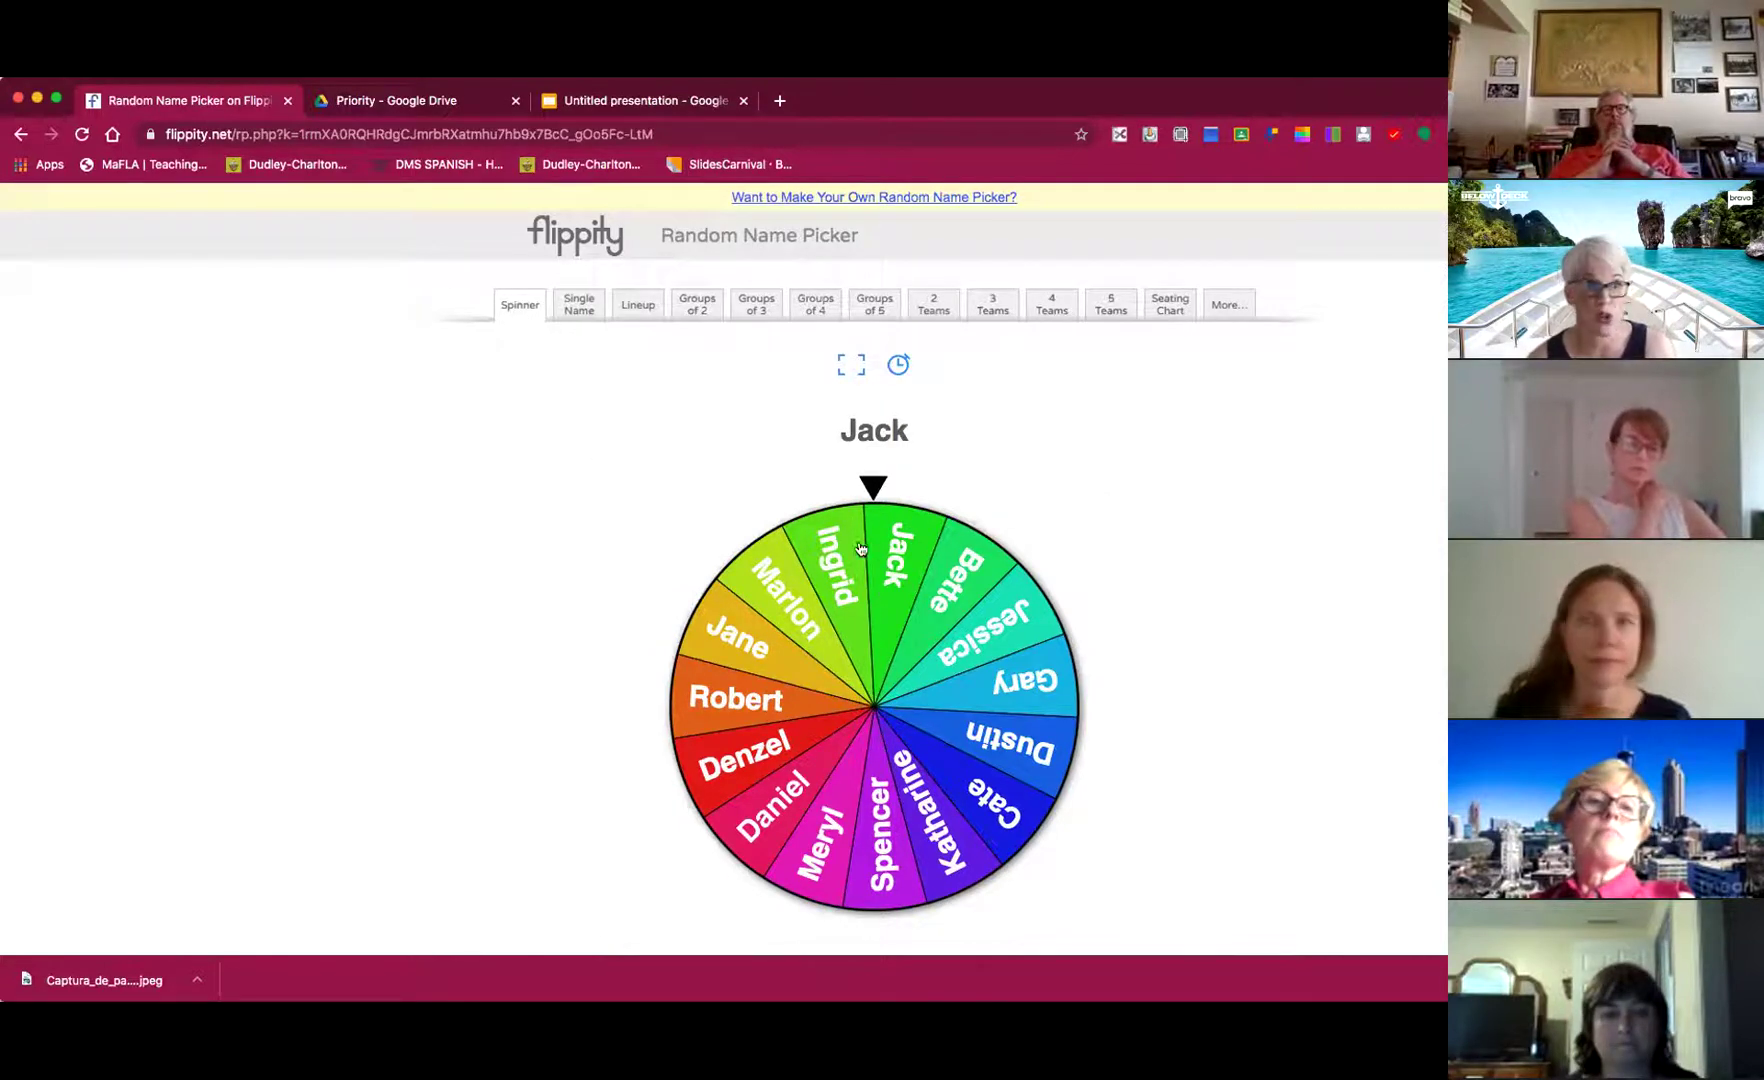
{"action": "left_click", "coordinate": [572, 311]}
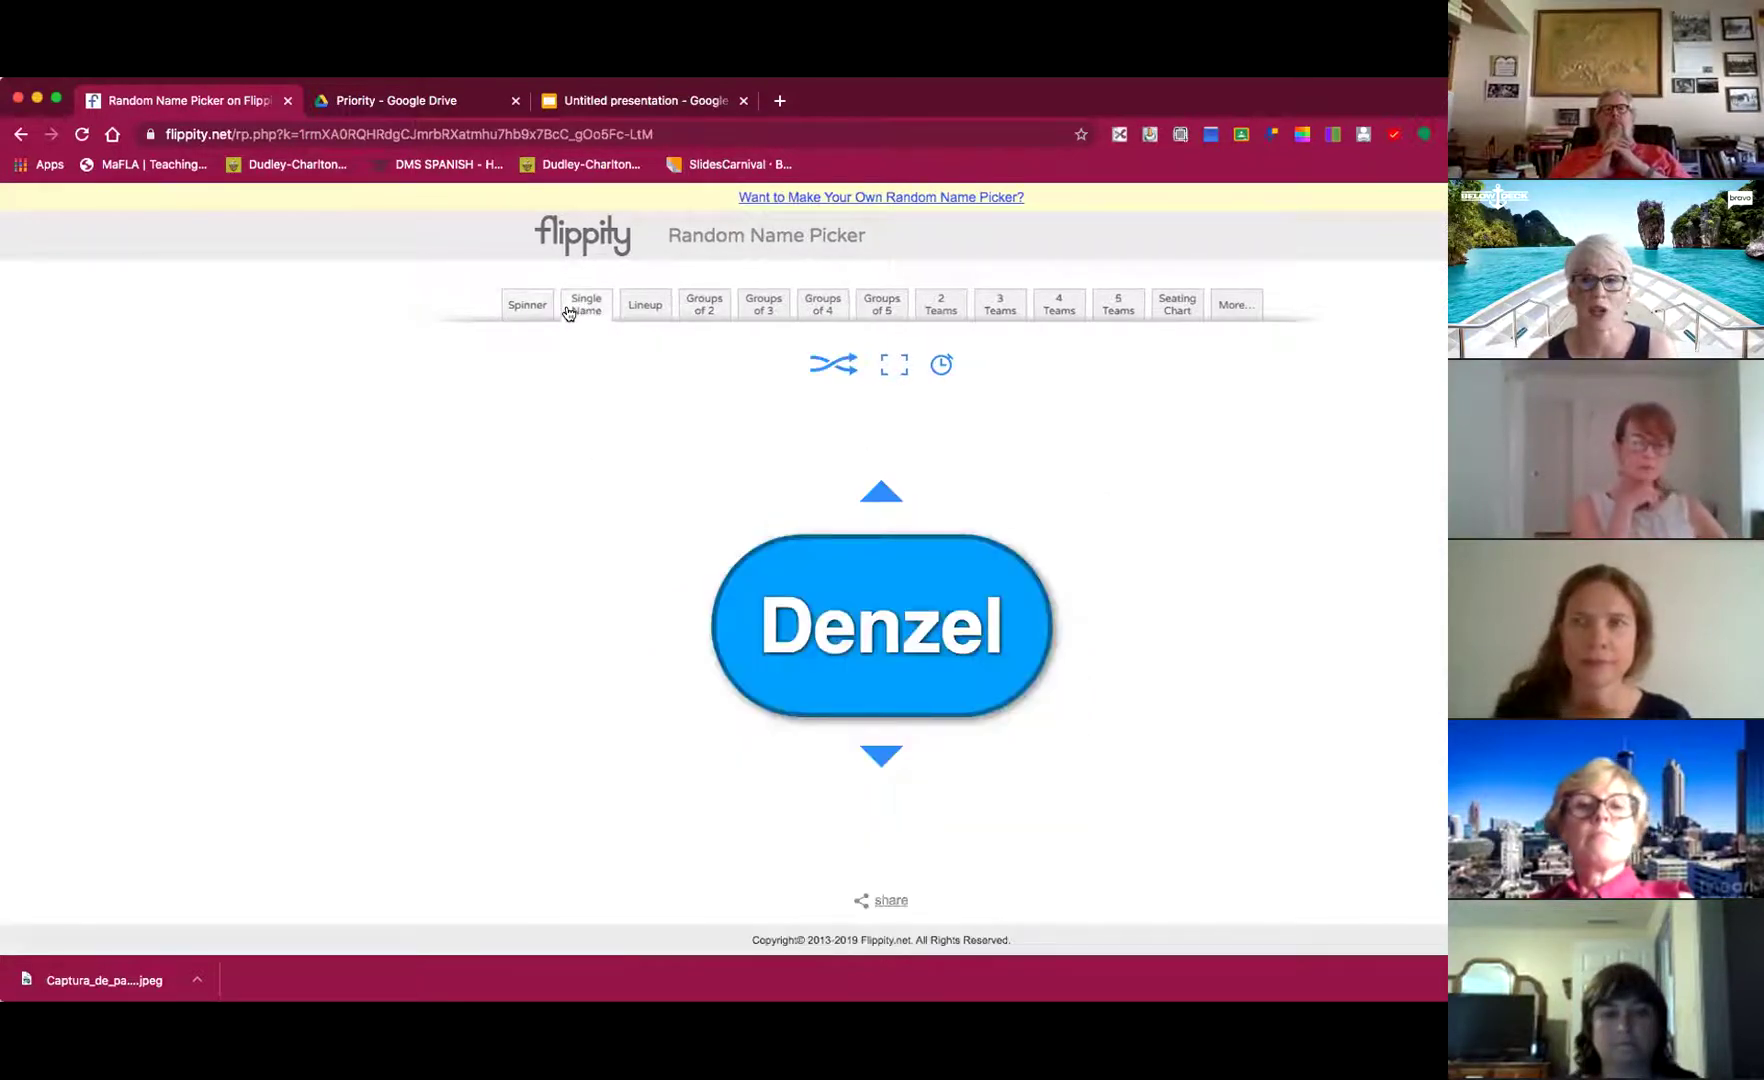
{"action": "left_click", "coordinate": [867, 493]}
{"action": "left_click", "coordinate": [867, 493]}
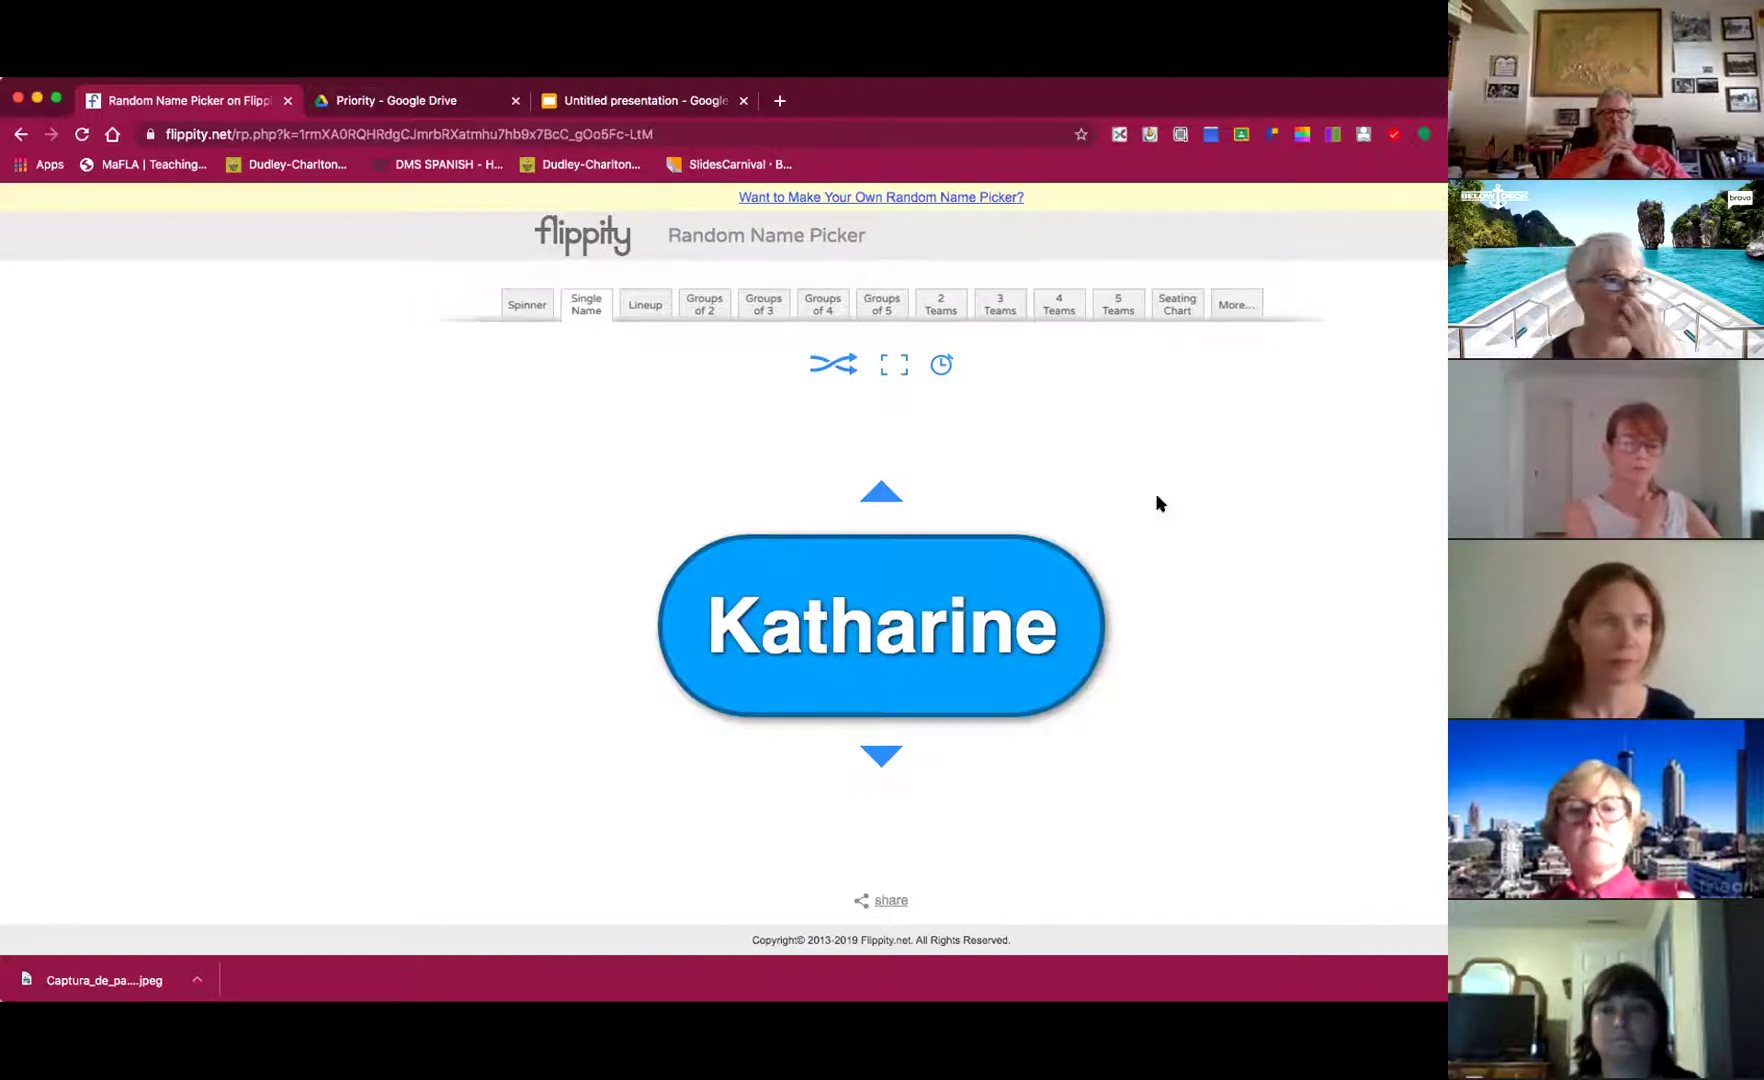
- Show the sample names in the Lineup view and look through the numbered order
{"action": "left_click", "coordinate": [645, 306]}
{"action": "scroll", "coordinate": [655, 400], "scroll_direction": "down", "scroll_amount": 4}
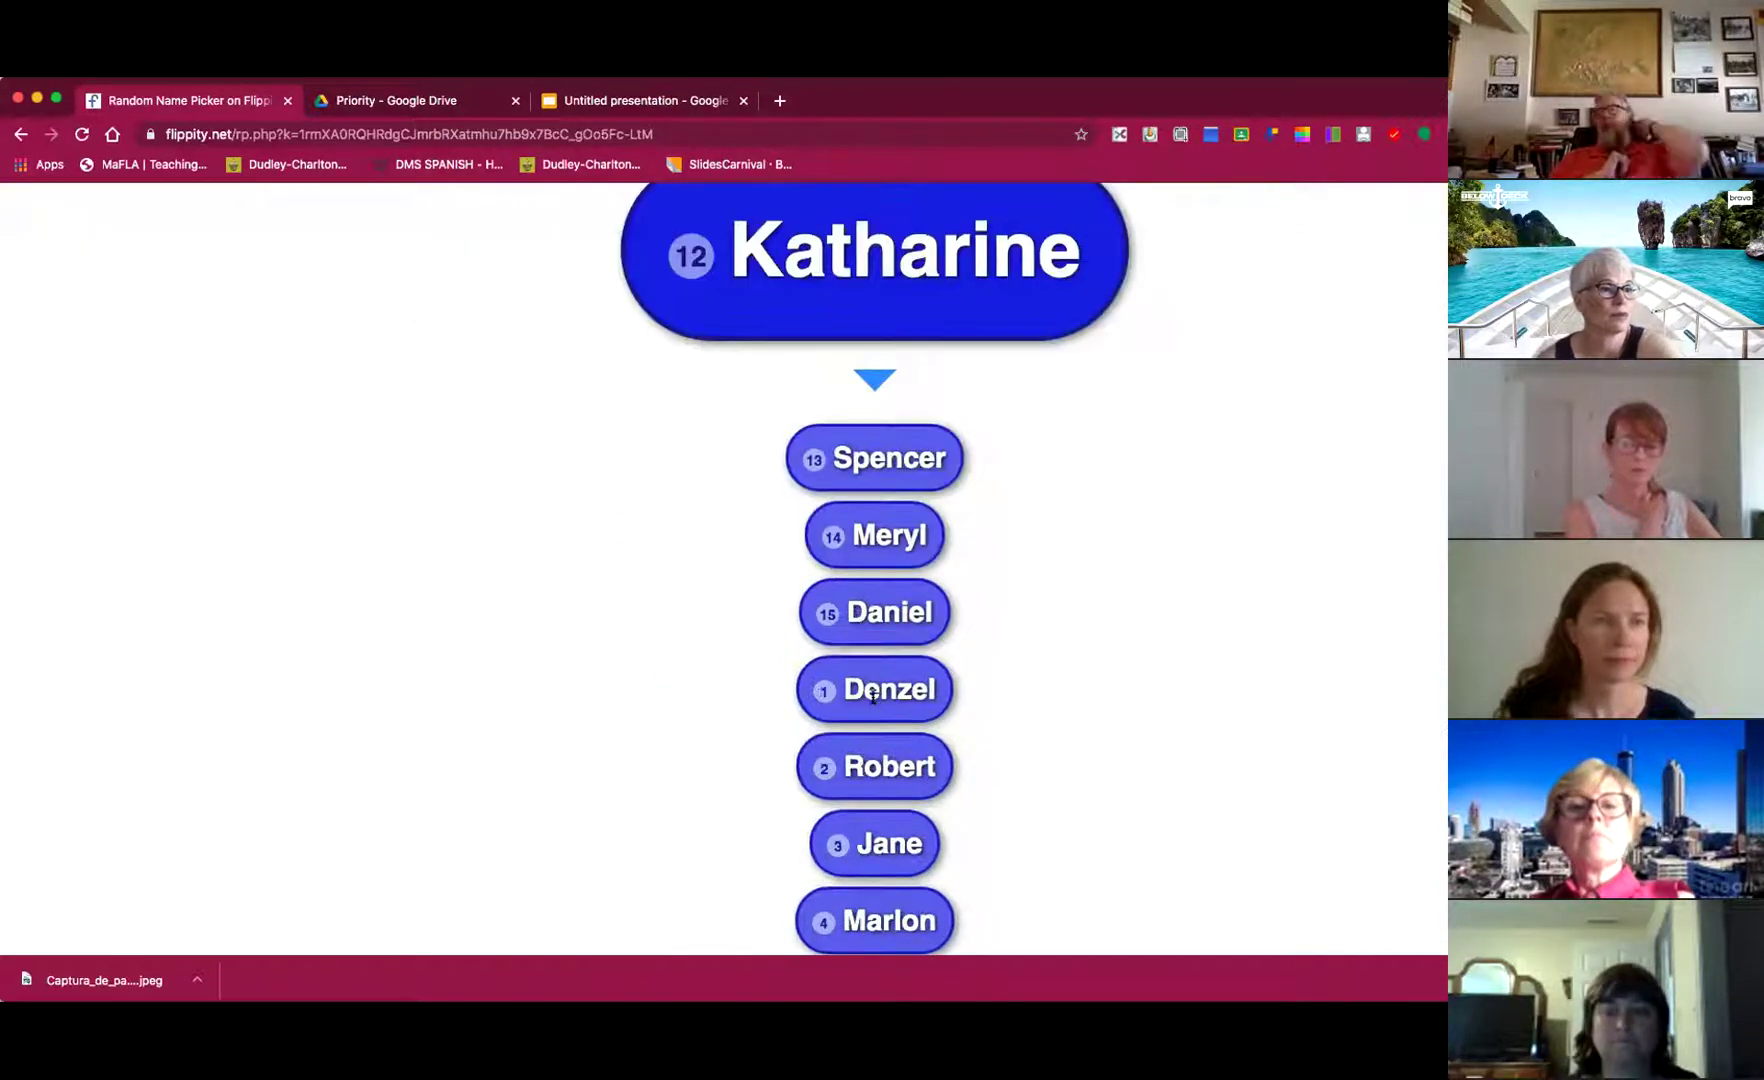
{"action": "scroll", "coordinate": [658, 418], "scroll_direction": "up", "scroll_amount": 4}
- Show the sample names arranged as groups of 2 through 5, as 2 and 3 teams, and as a seating chart
{"action": "left_click", "coordinate": [697, 305]}
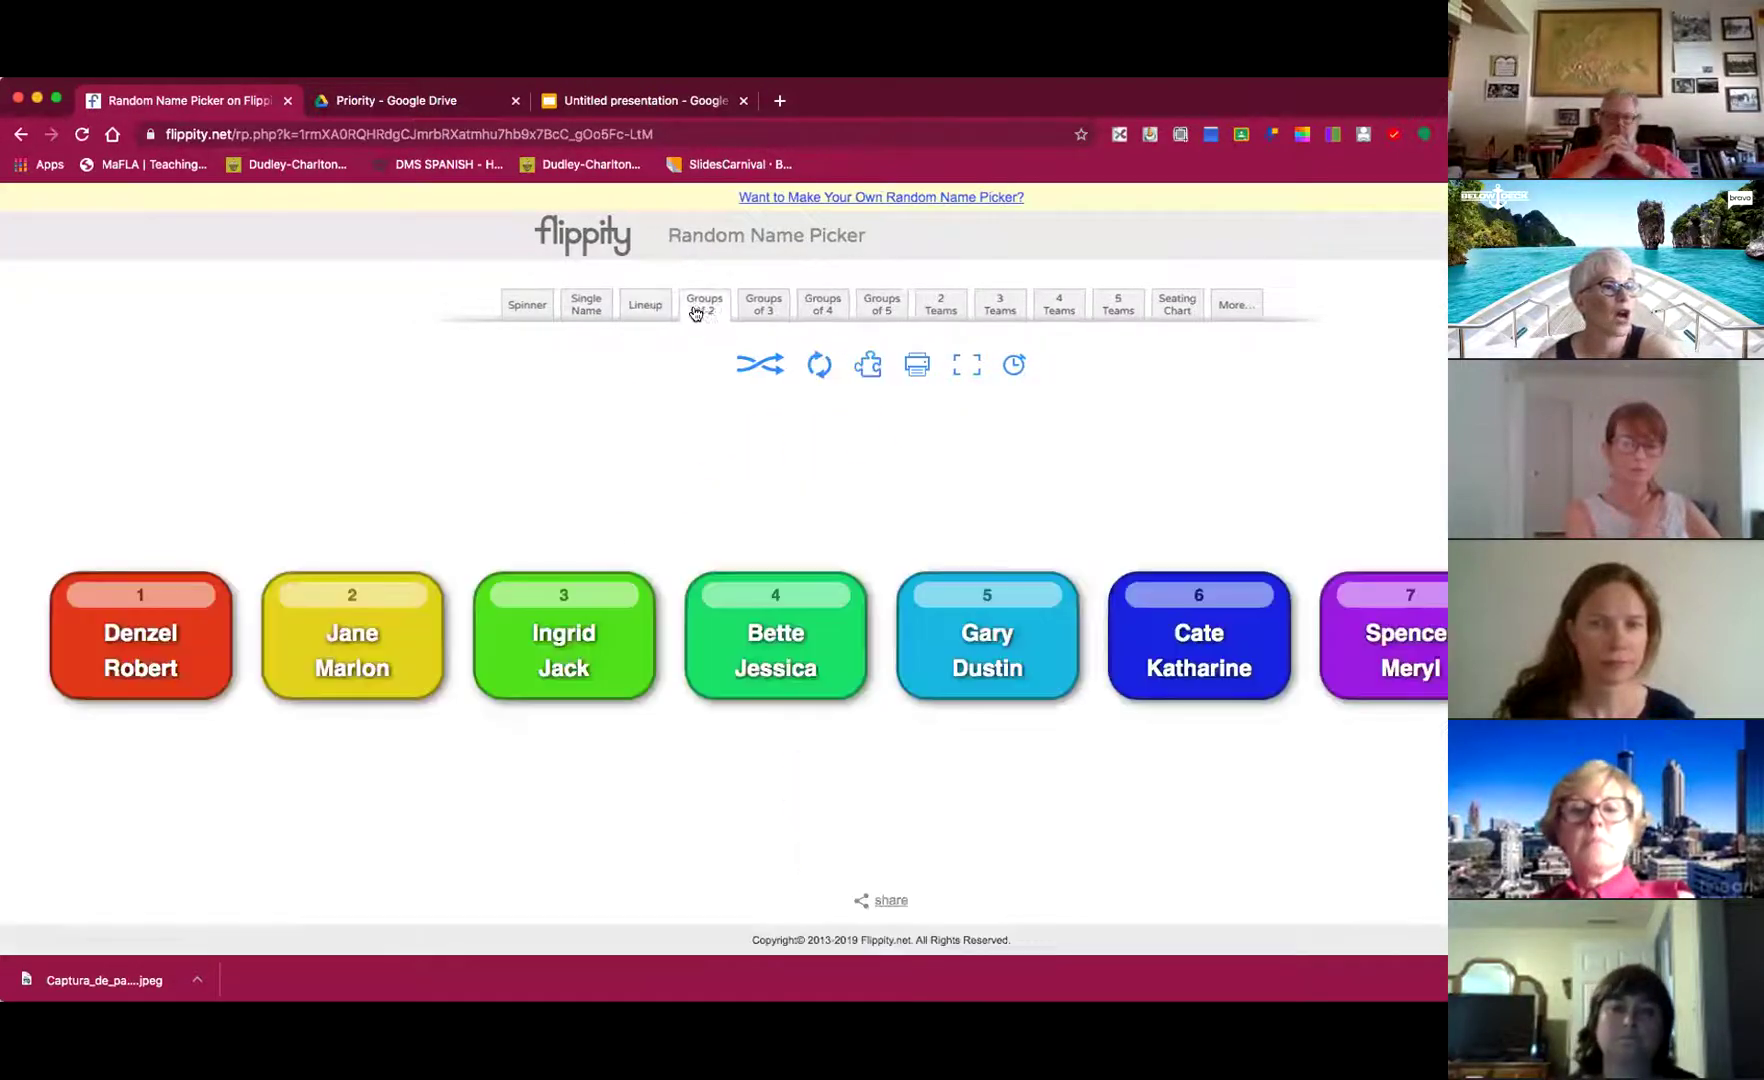
{"action": "left_click", "coordinate": [764, 308]}
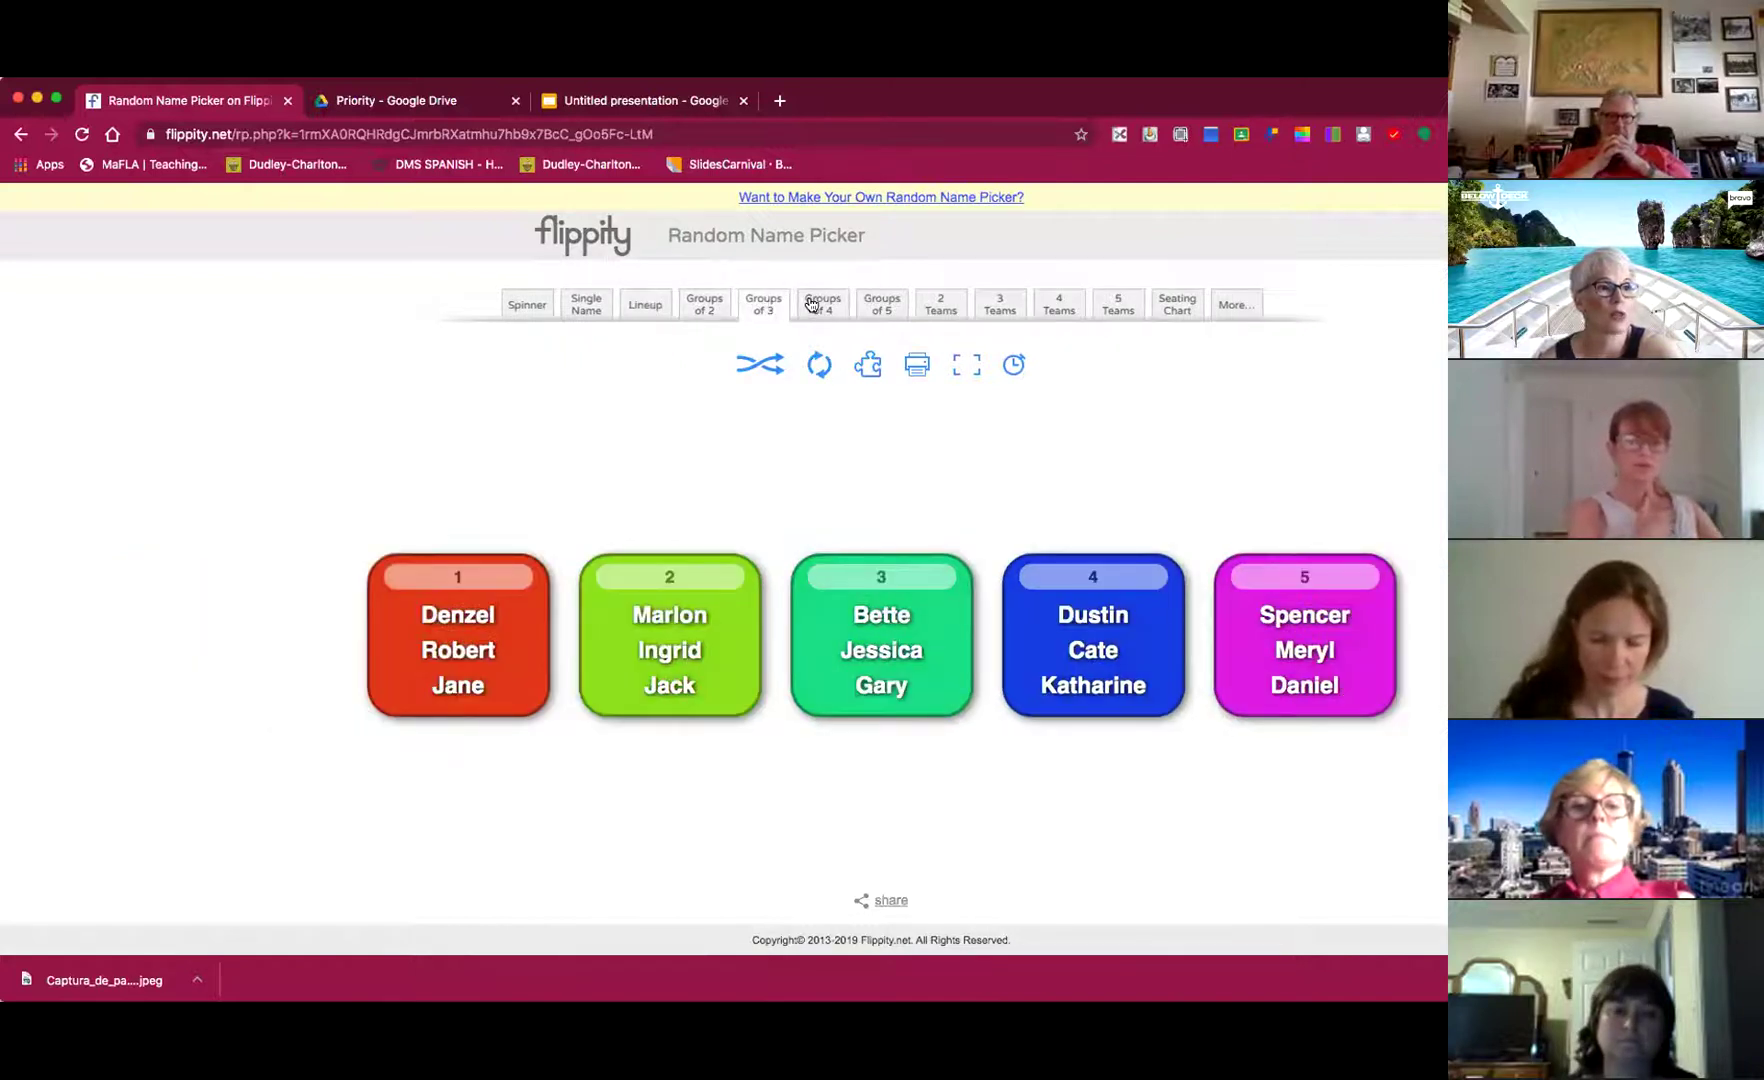
{"action": "left_click", "coordinate": [815, 305]}
{"action": "left_click", "coordinate": [874, 306]}
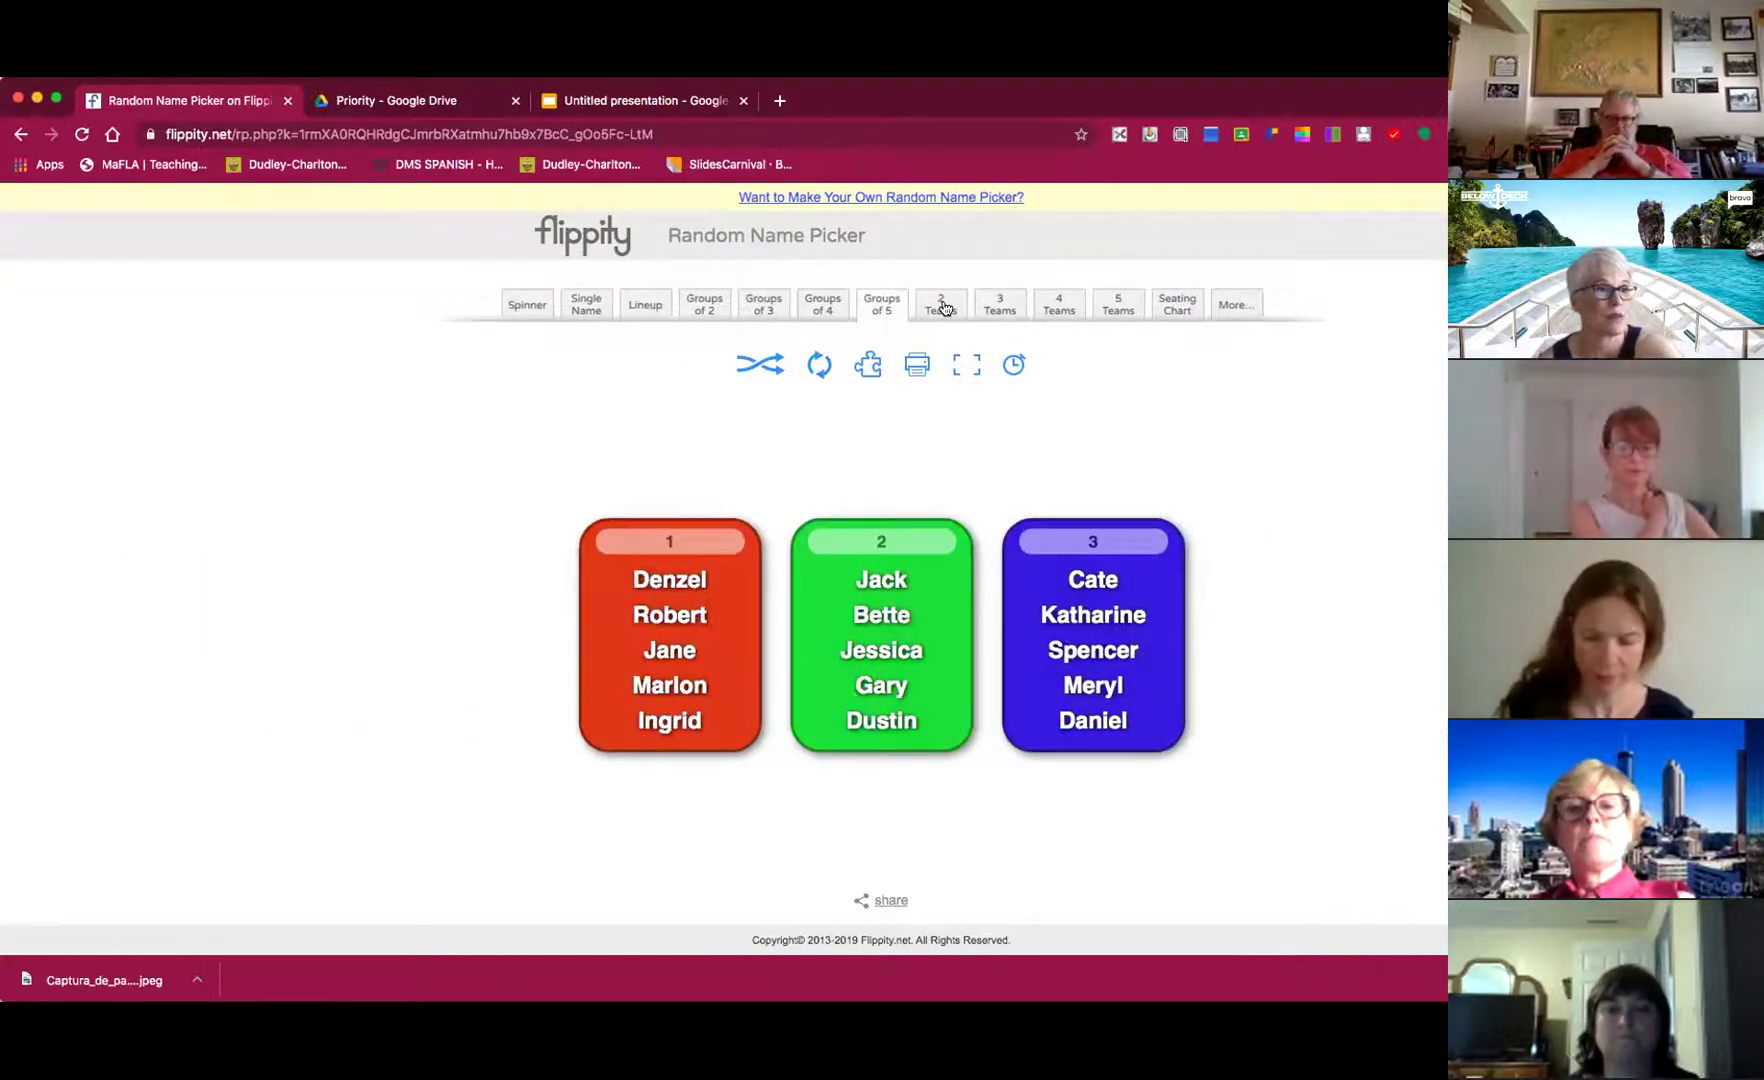
{"action": "left_click", "coordinate": [944, 308]}
{"action": "left_click", "coordinate": [1005, 306]}
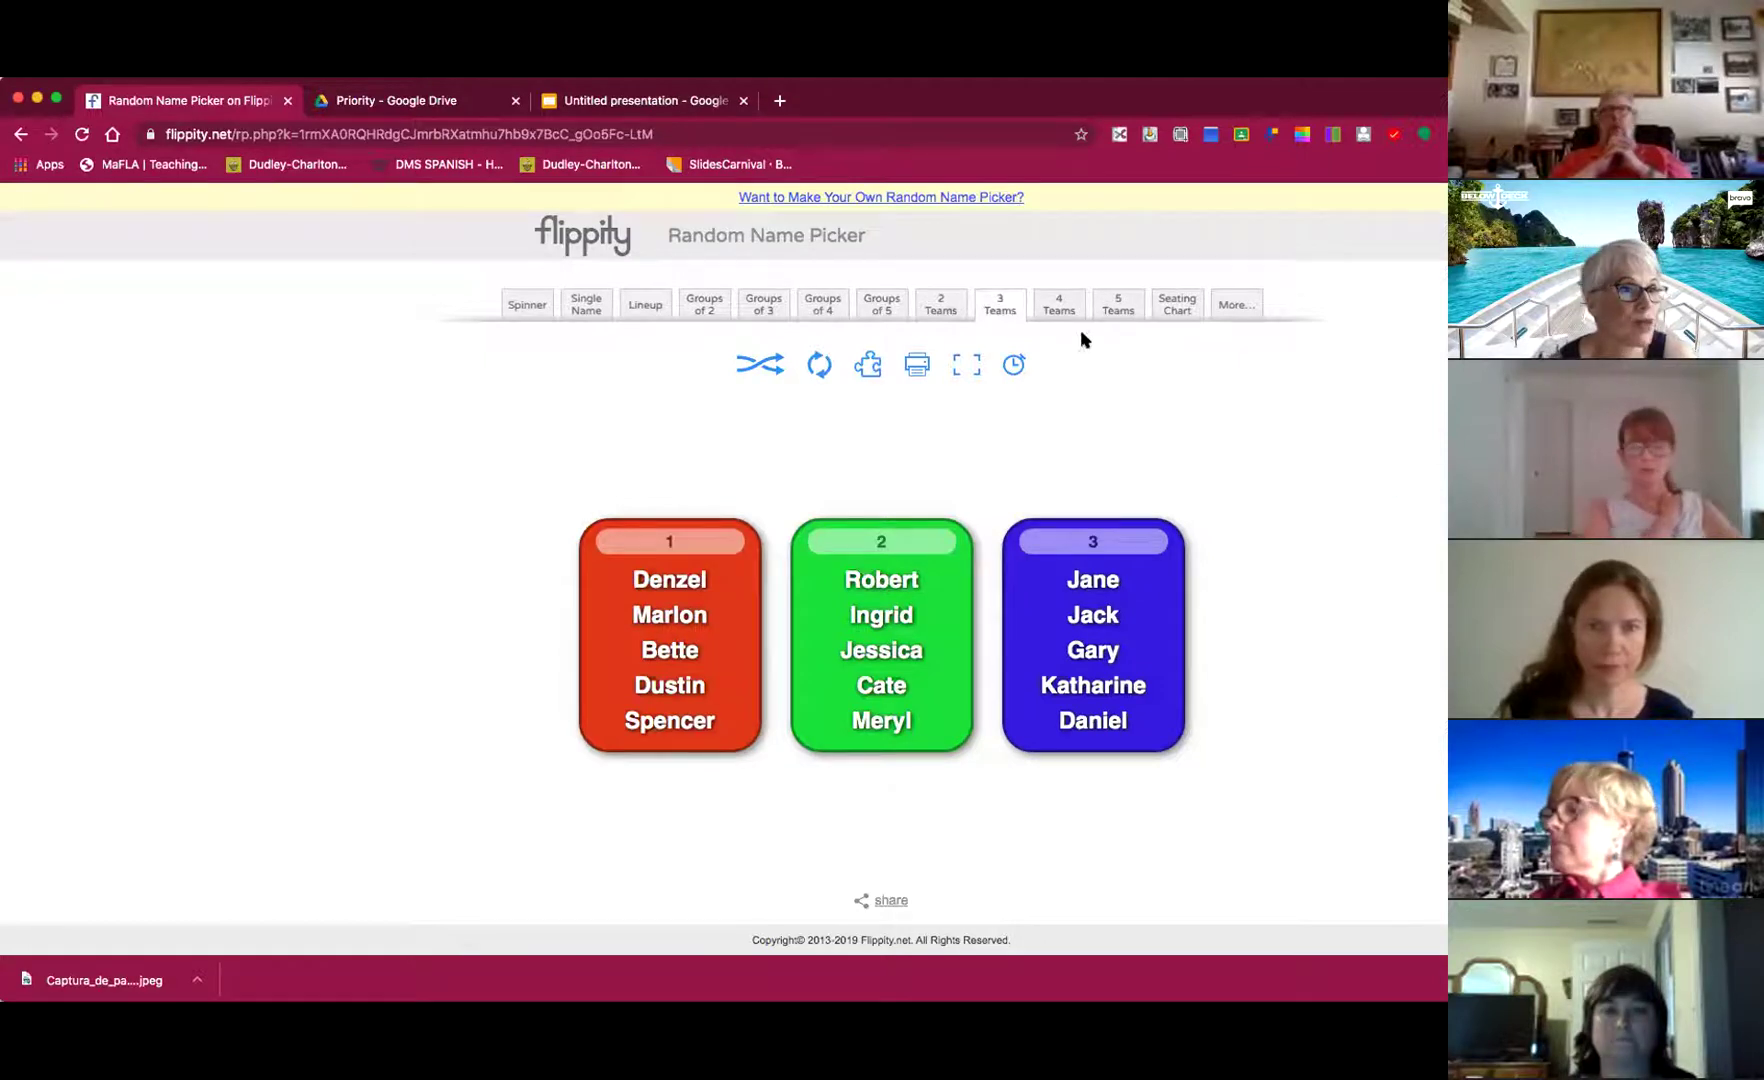
{"action": "left_click", "coordinate": [1158, 310]}
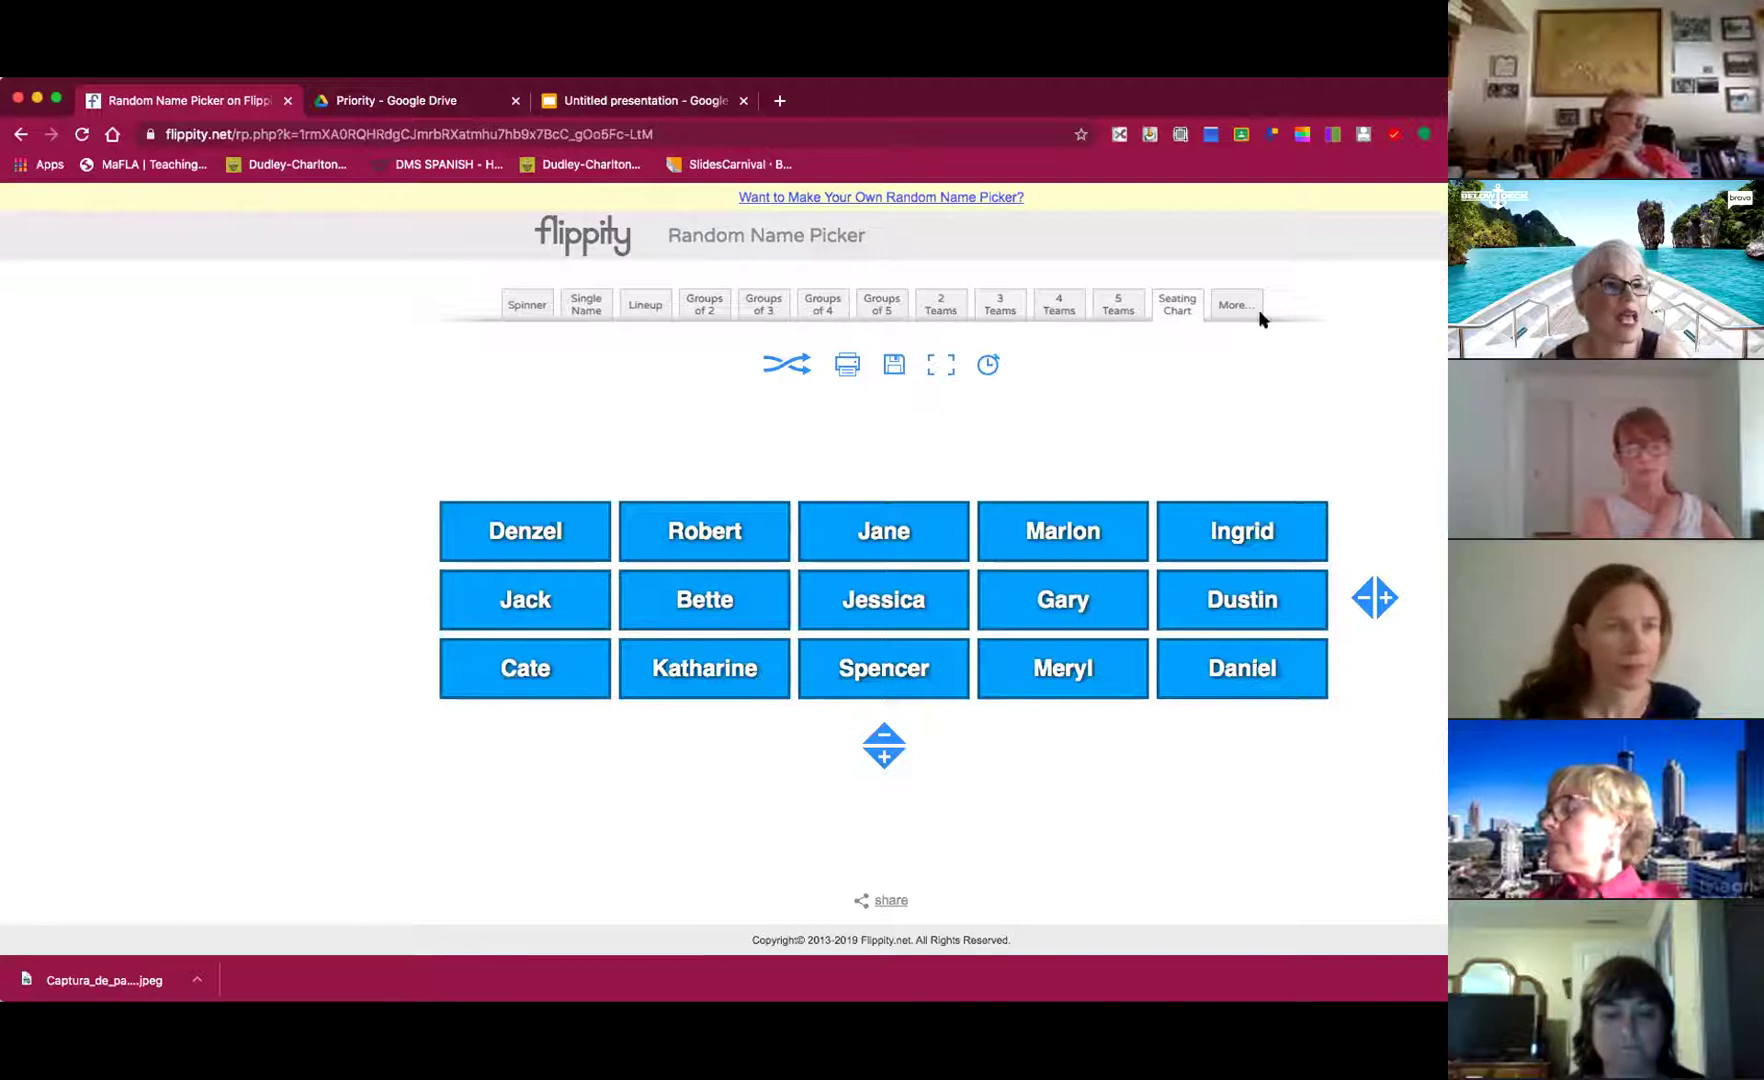
- Send the name list to Fun with Words and display the names in the License Plates style
{"action": "left_click", "coordinate": [1230, 306]}
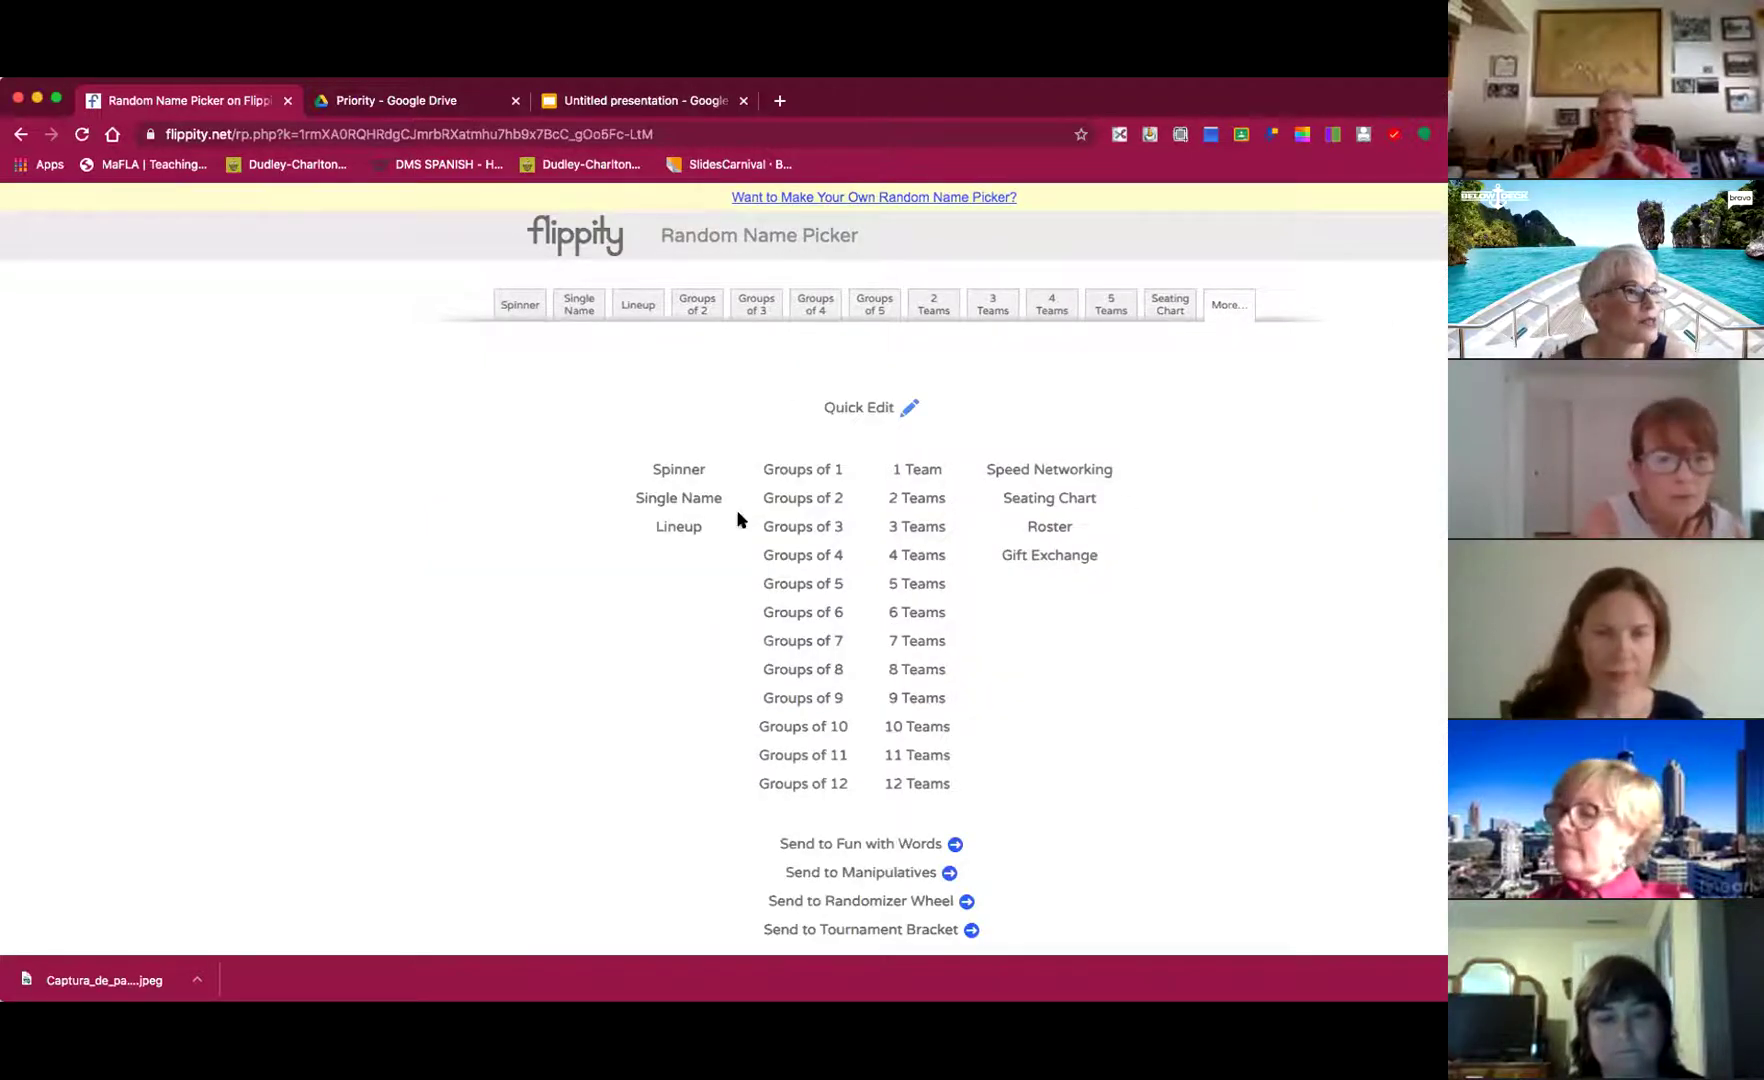
{"action": "scroll", "coordinate": [1110, 680], "scroll_direction": "down", "scroll_amount": 2}
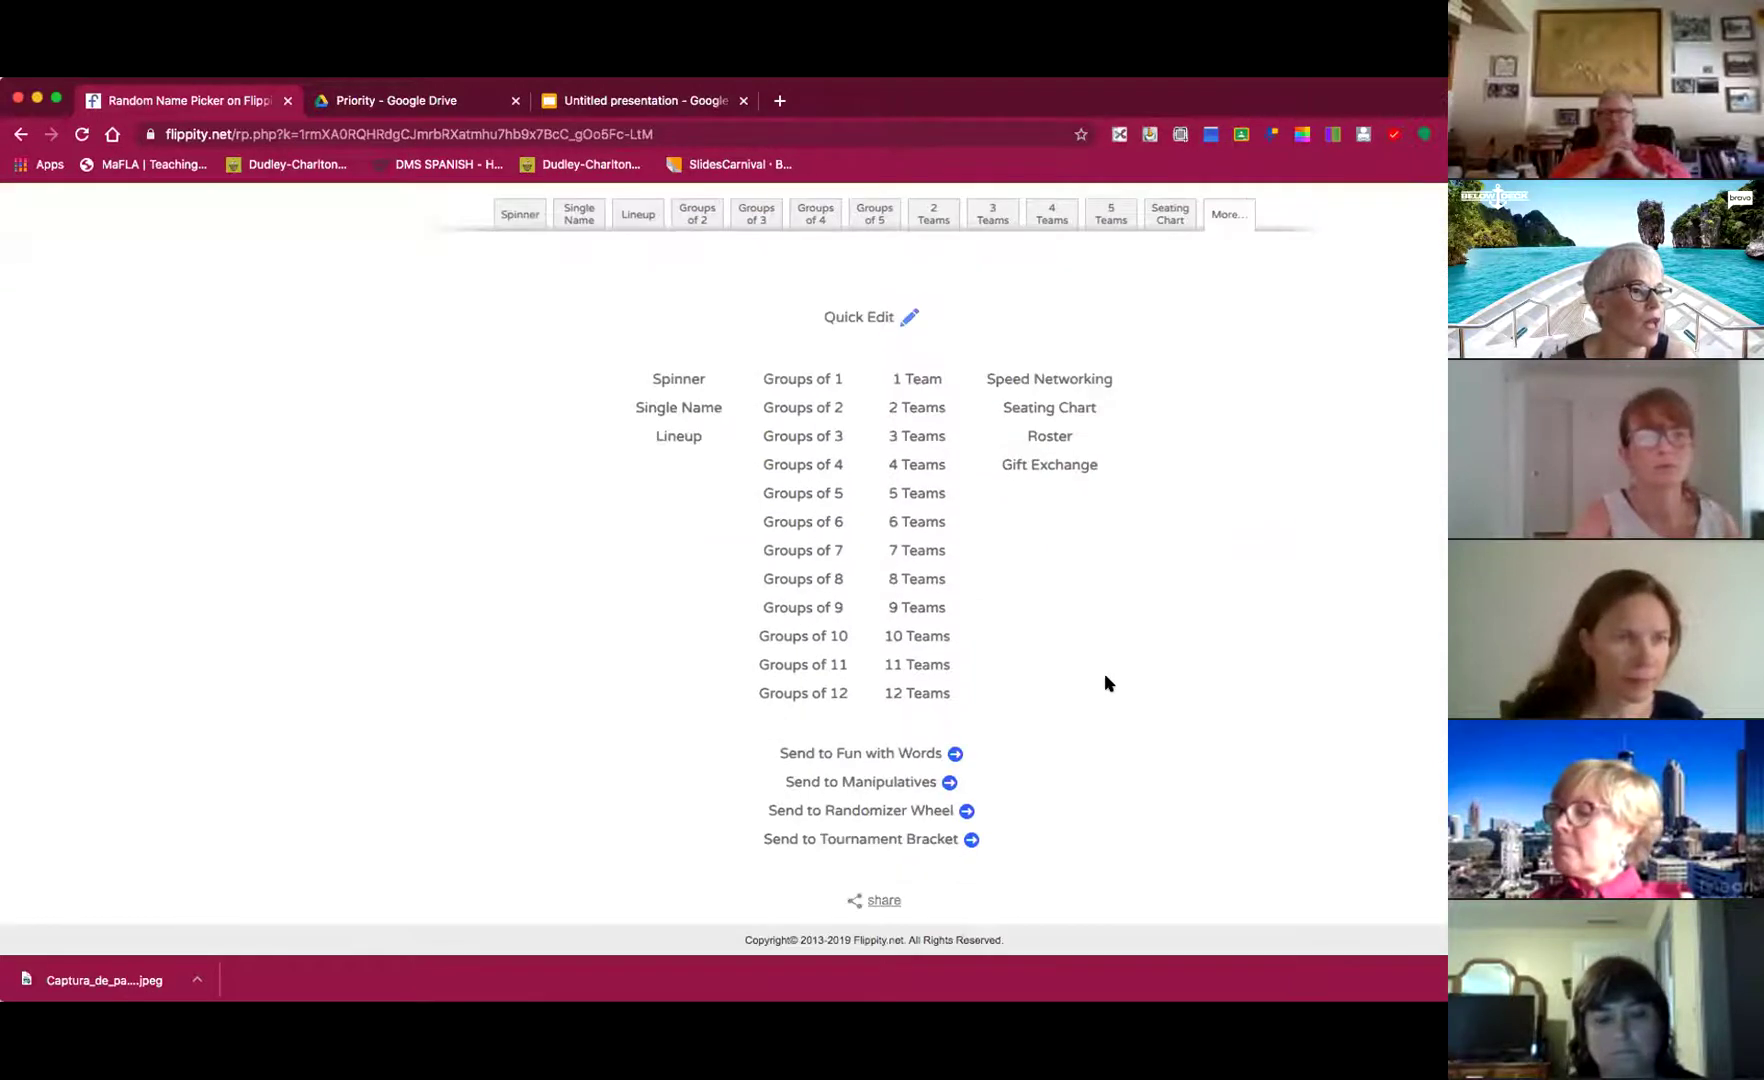
{"action": "left_click", "coordinate": [847, 760]}
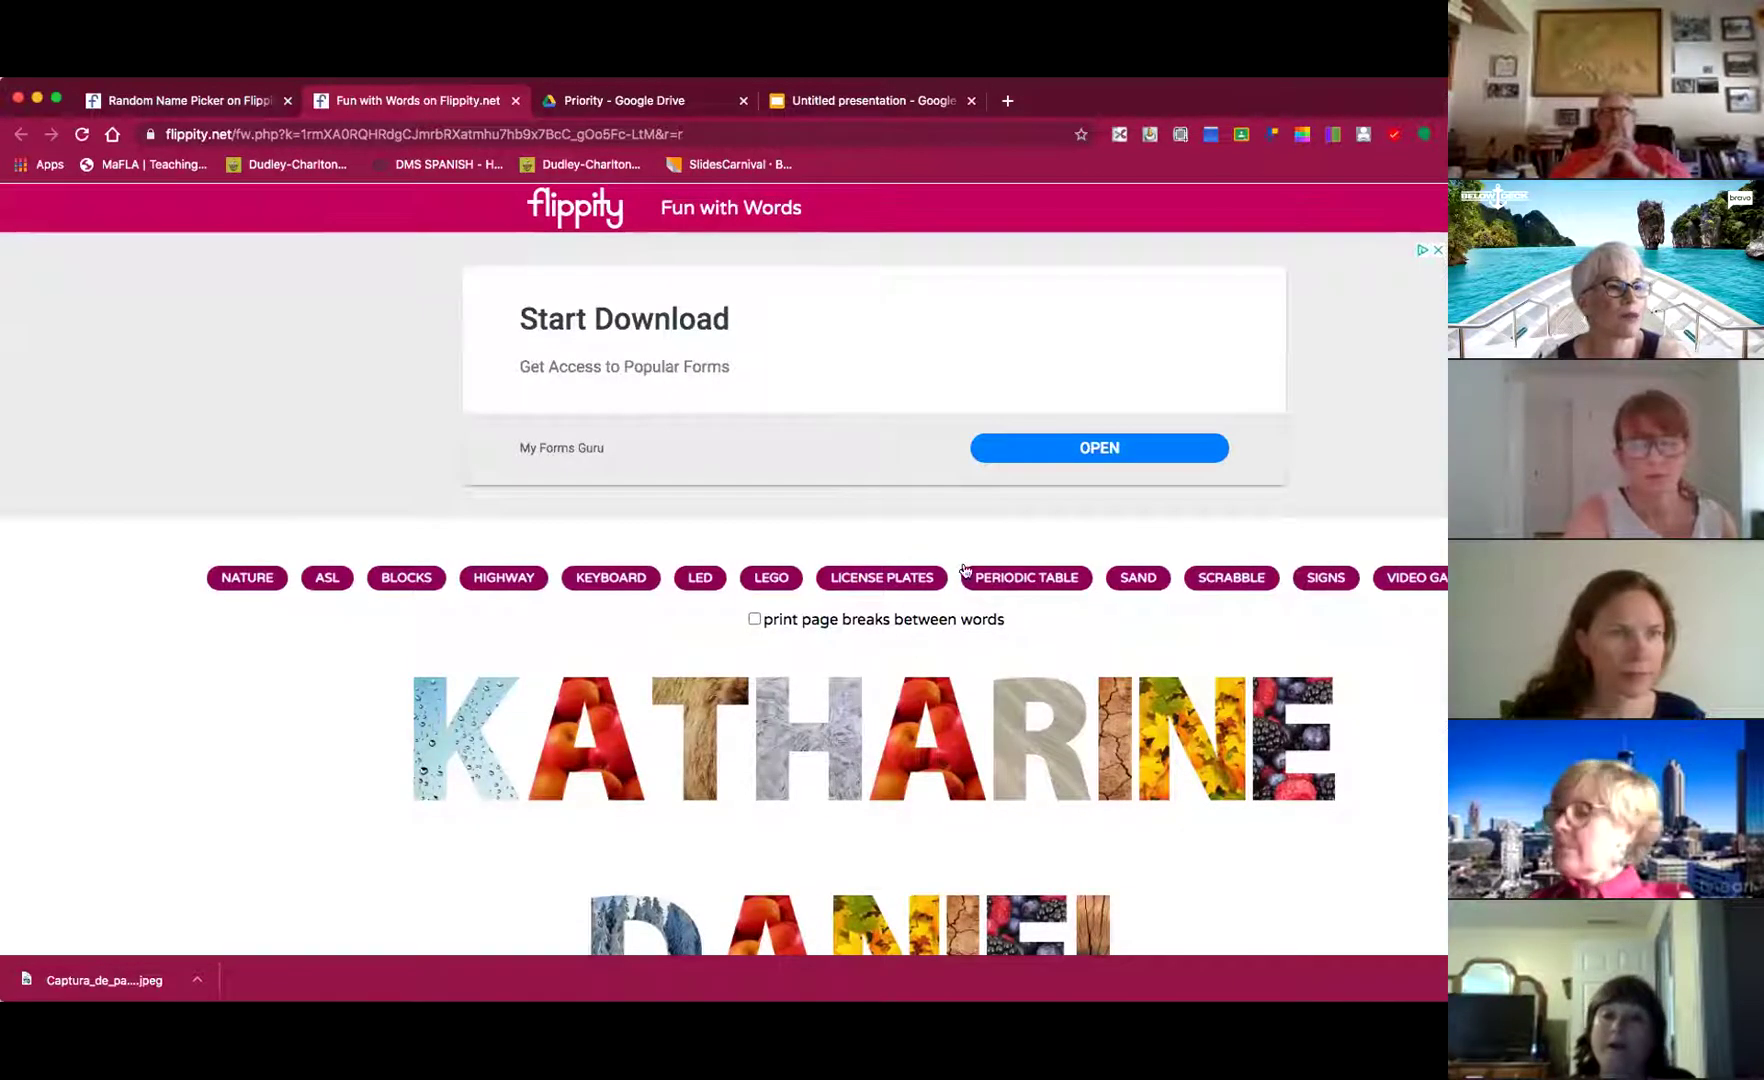
{"action": "left_click", "coordinate": [912, 585]}
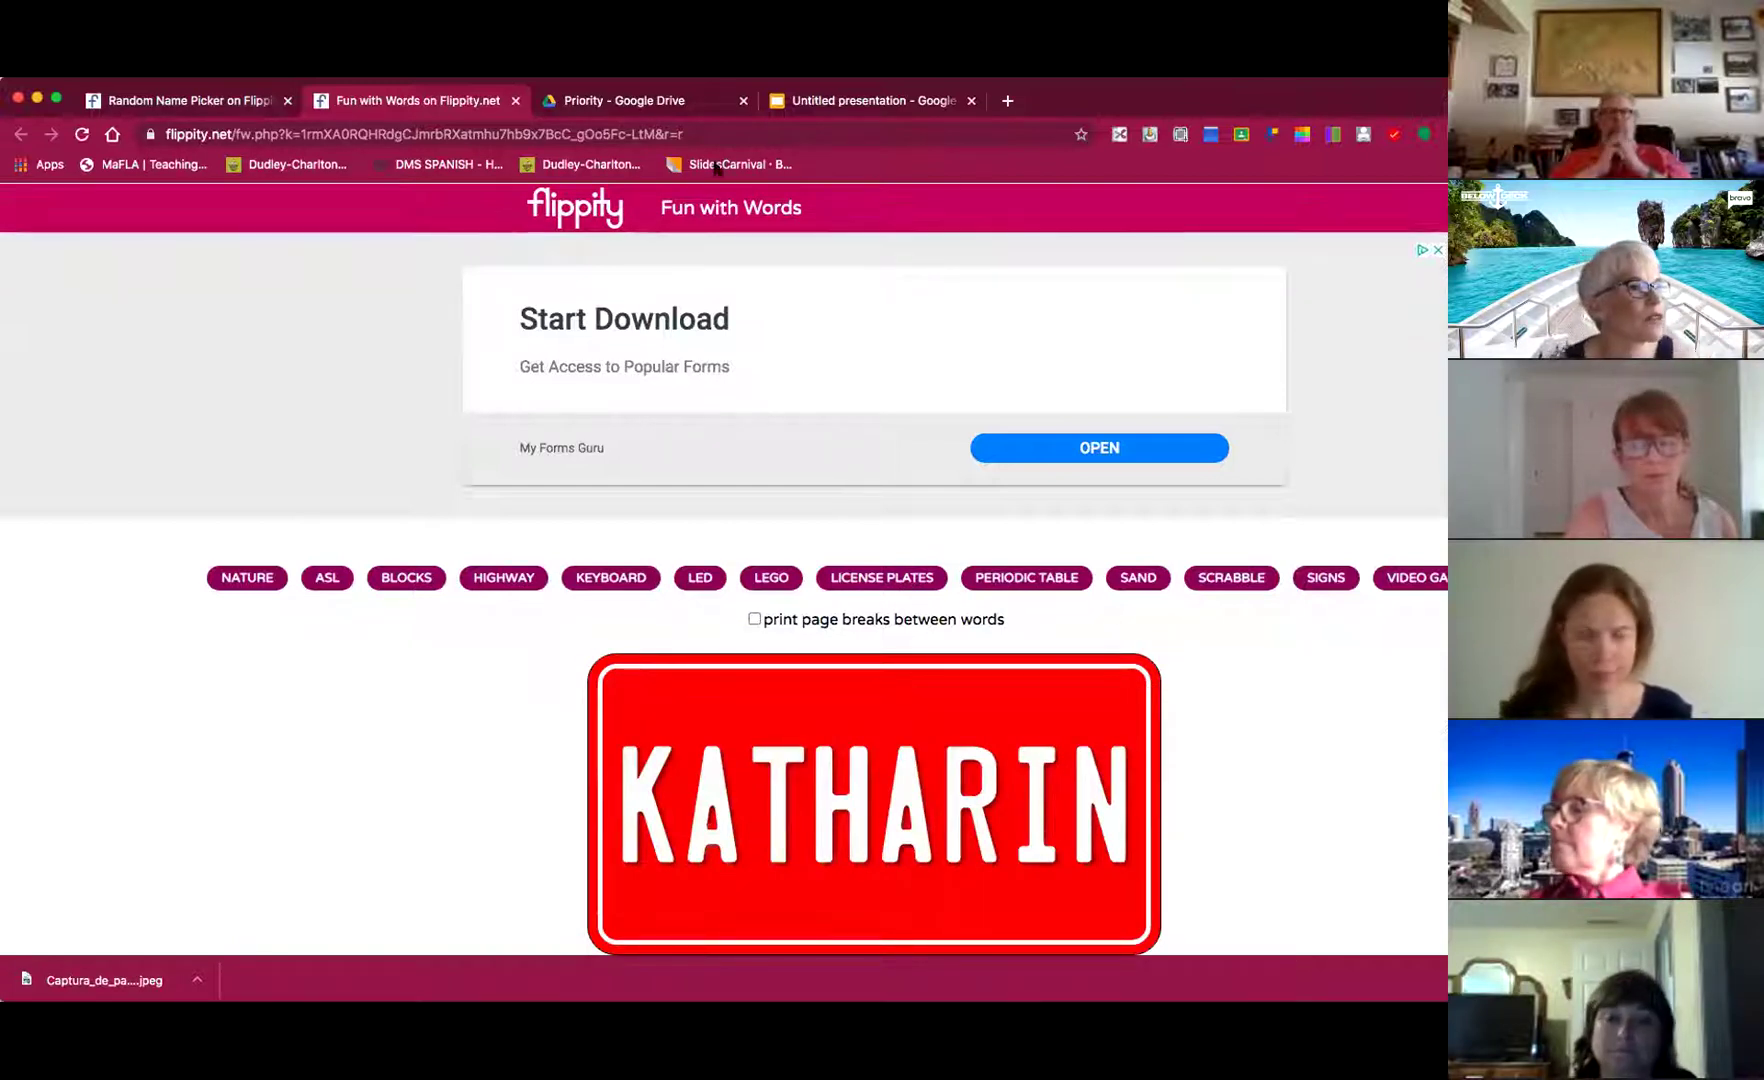
- Return to the Random Name Picker's Spinner and spin the name wheel twice
{"action": "left_click", "coordinate": [185, 104]}
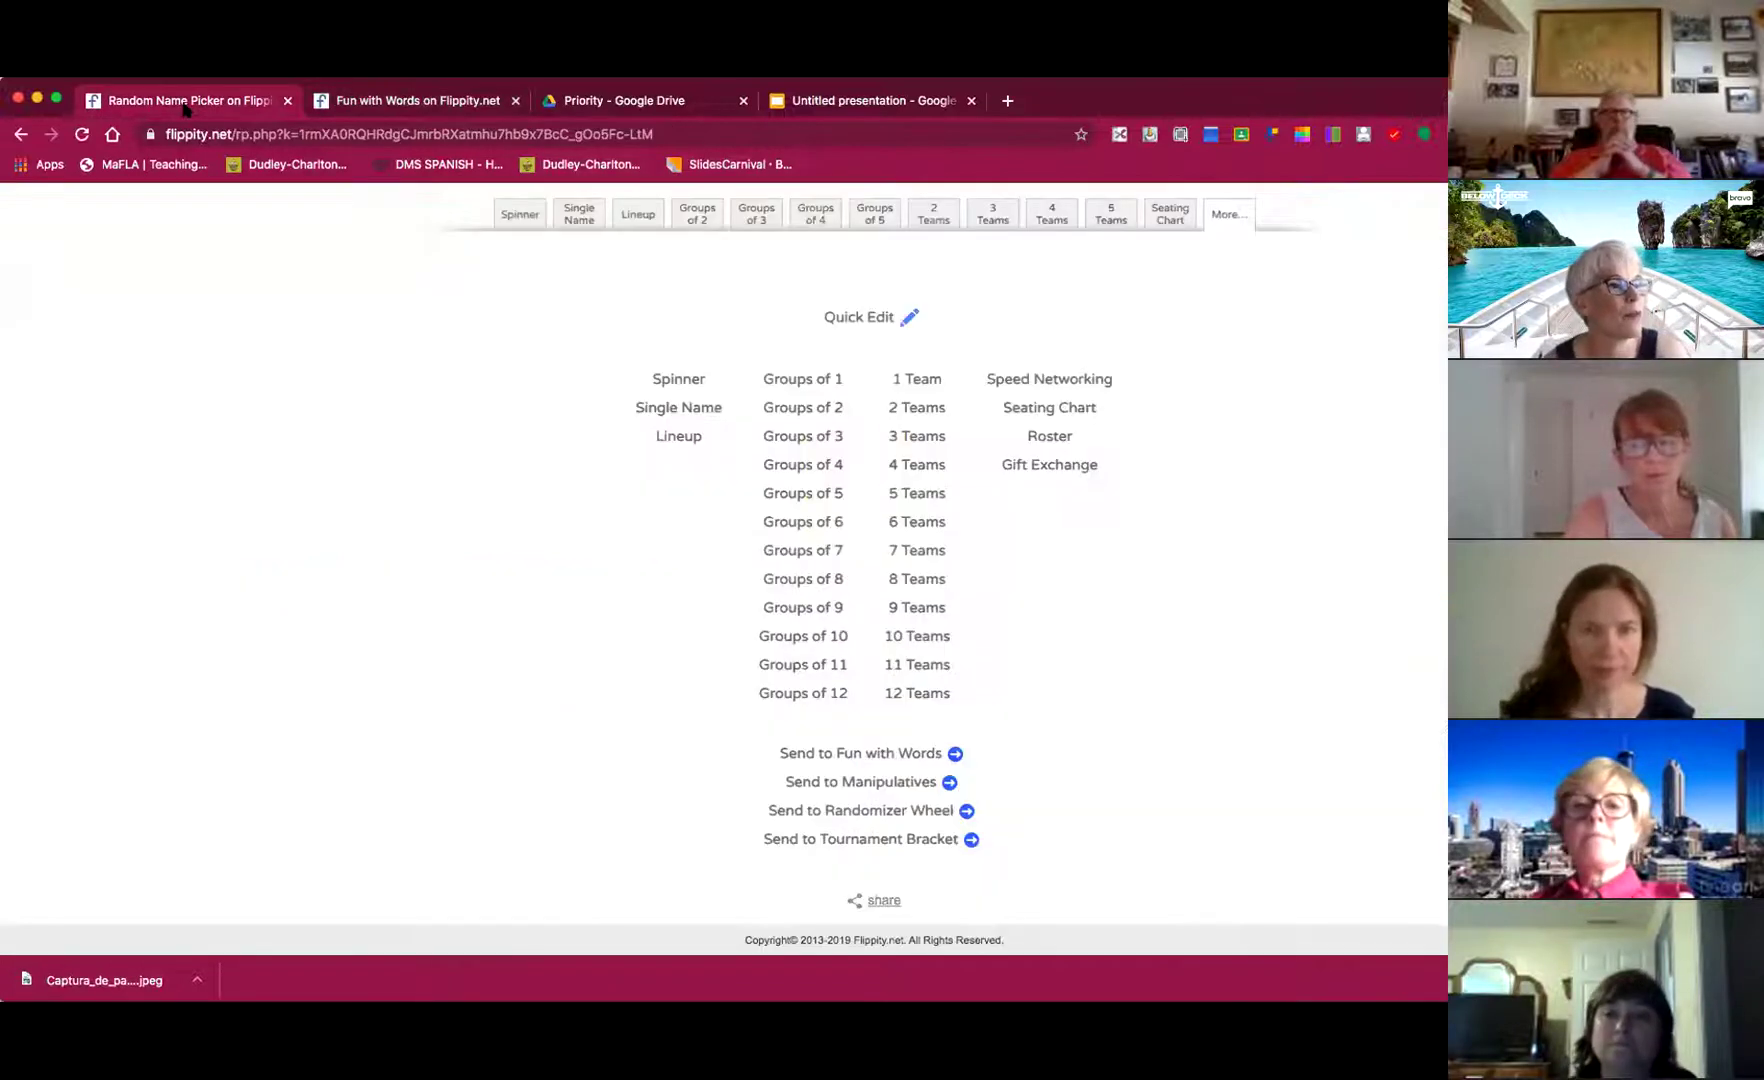
{"action": "left_click", "coordinate": [514, 216]}
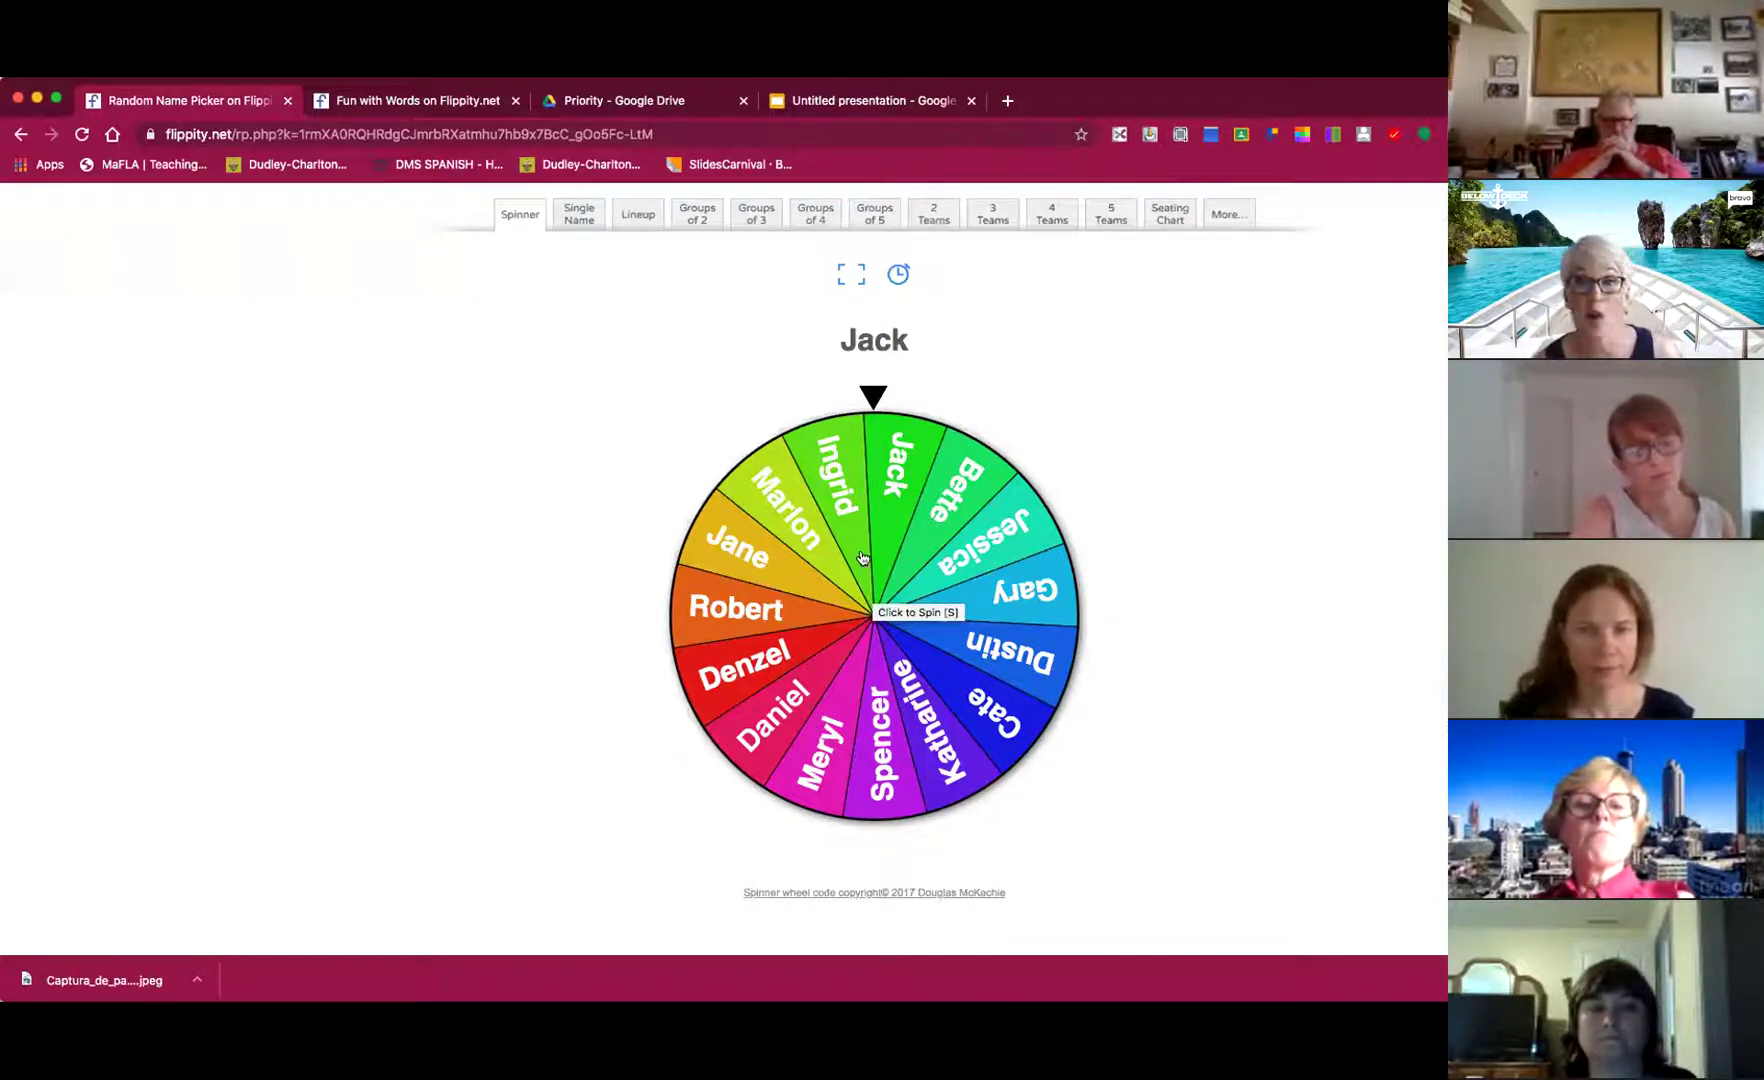
{"action": "left_click", "coordinate": [870, 400]}
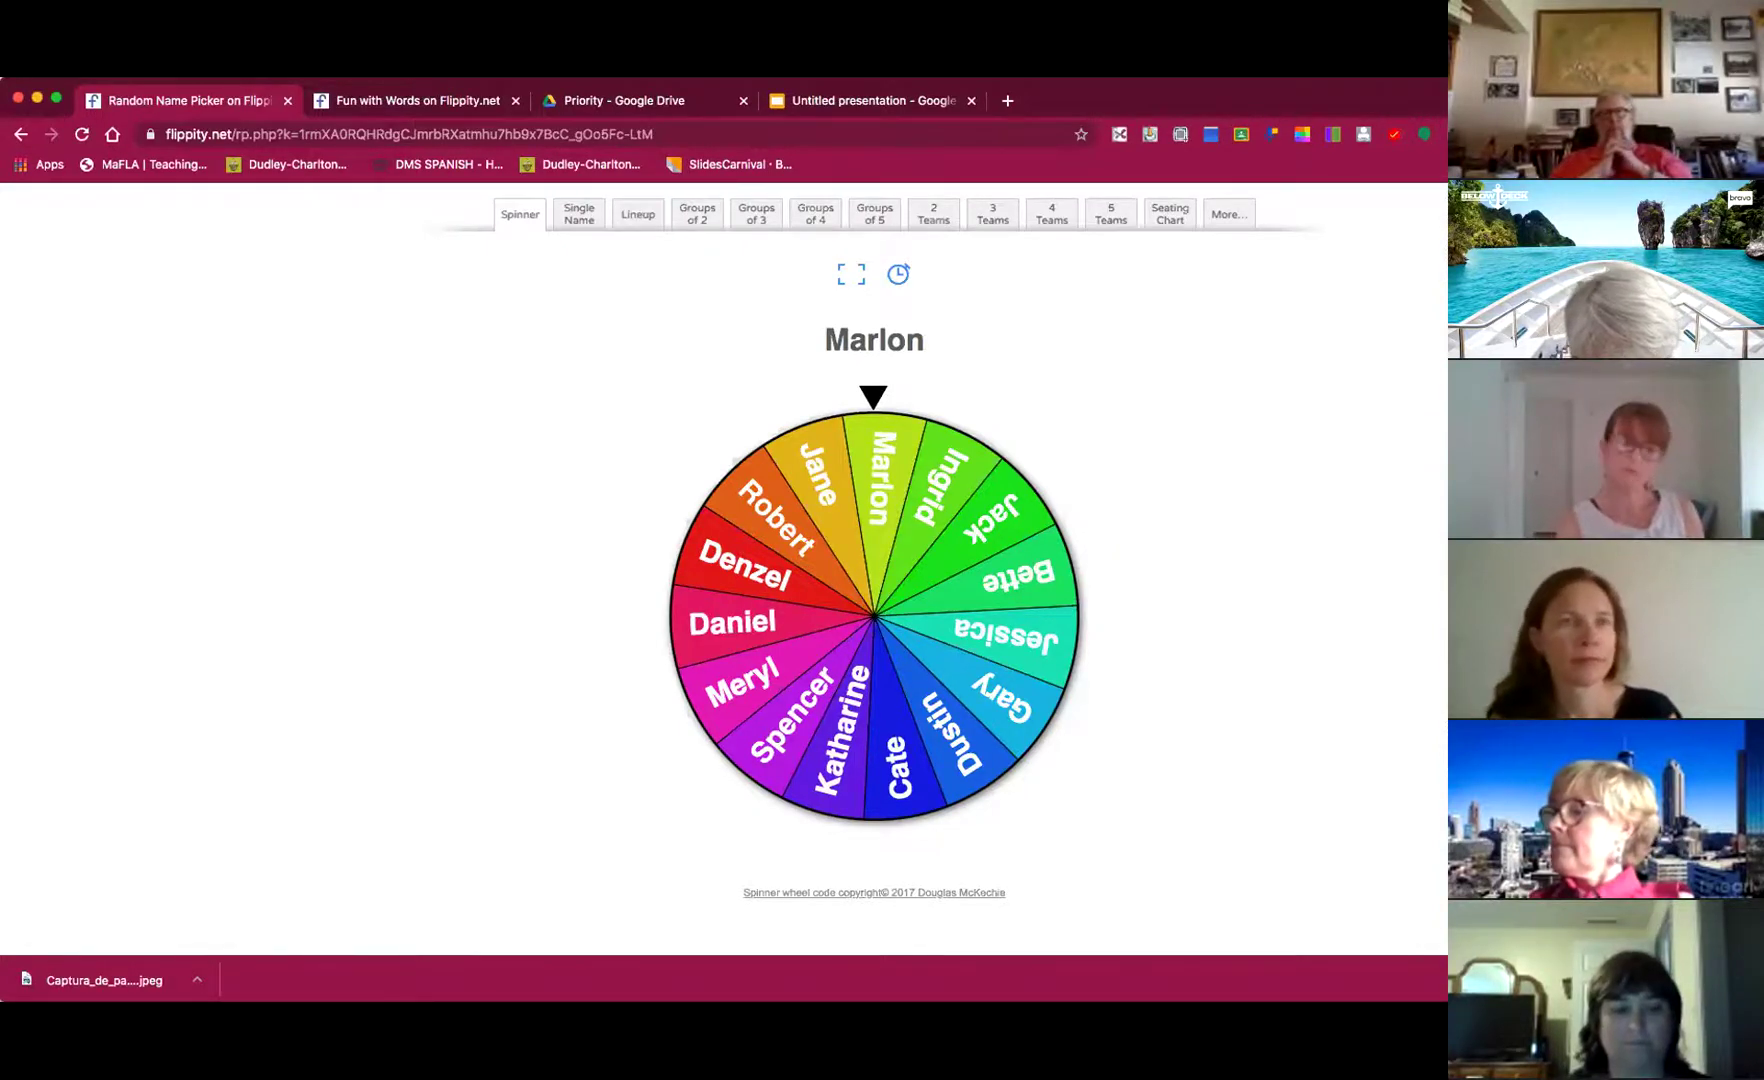
{"action": "left_click", "coordinate": [874, 616]}
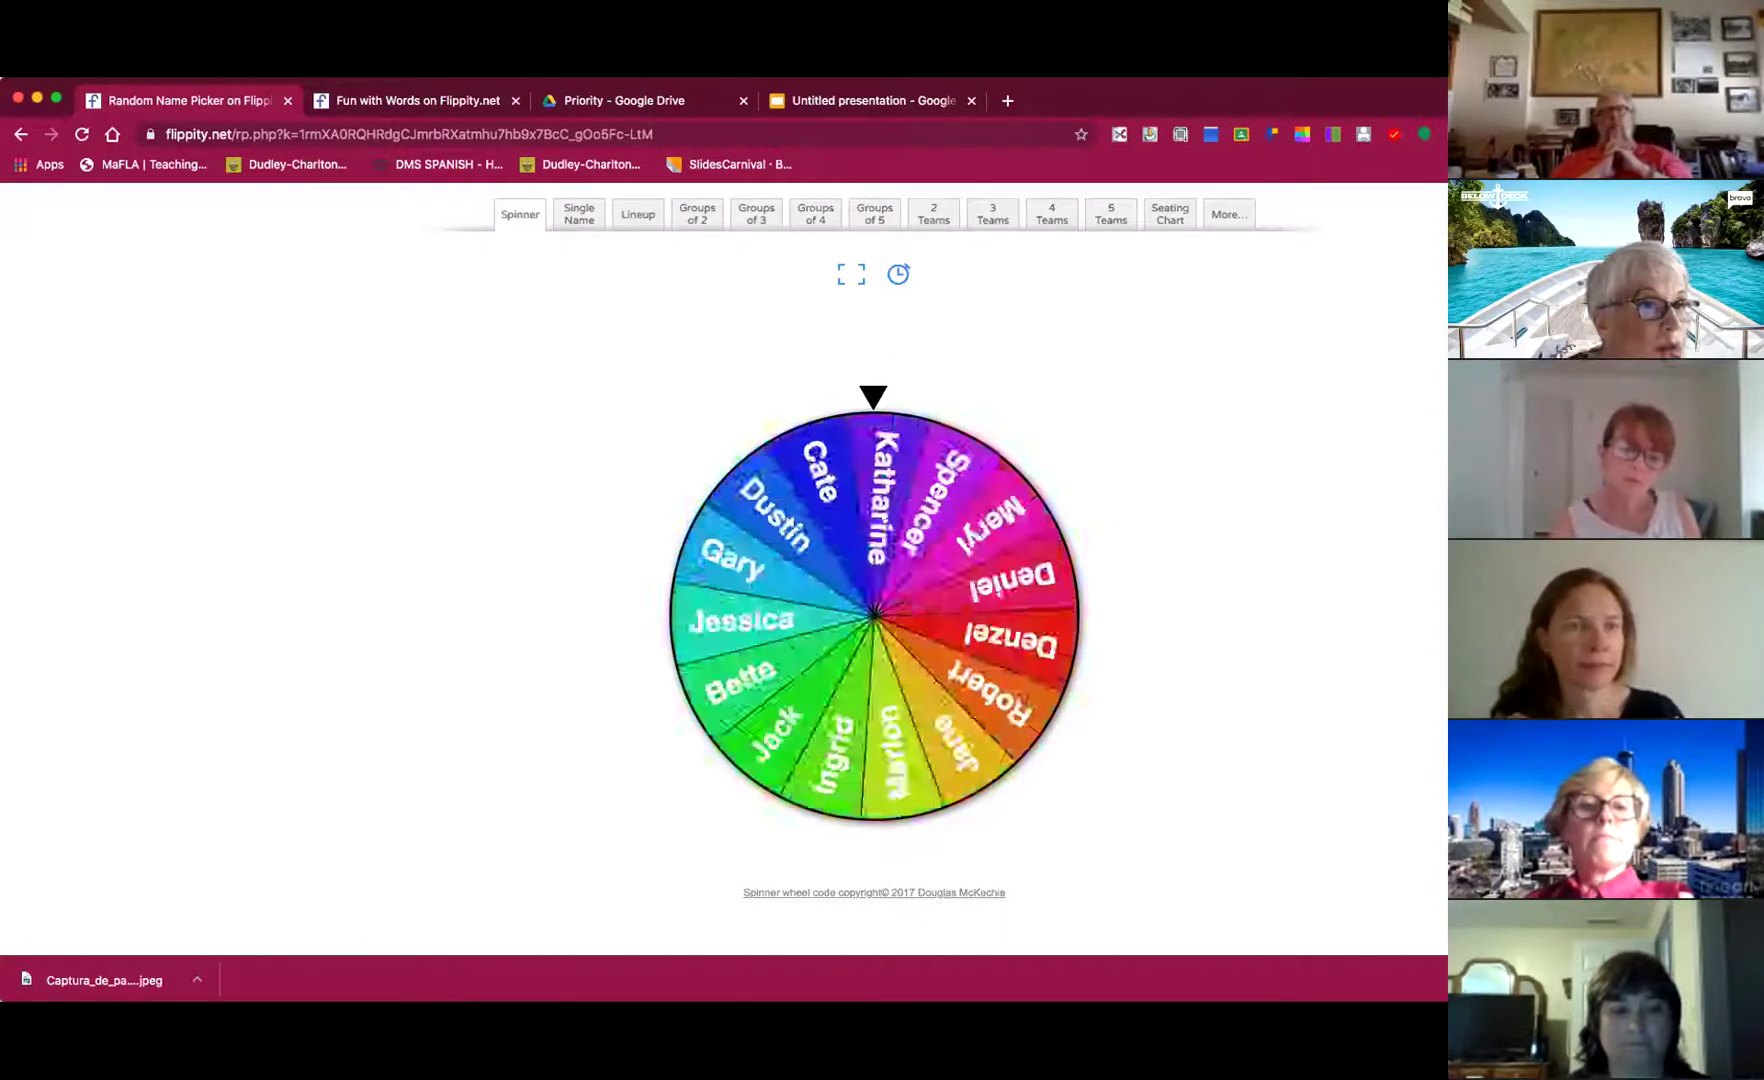